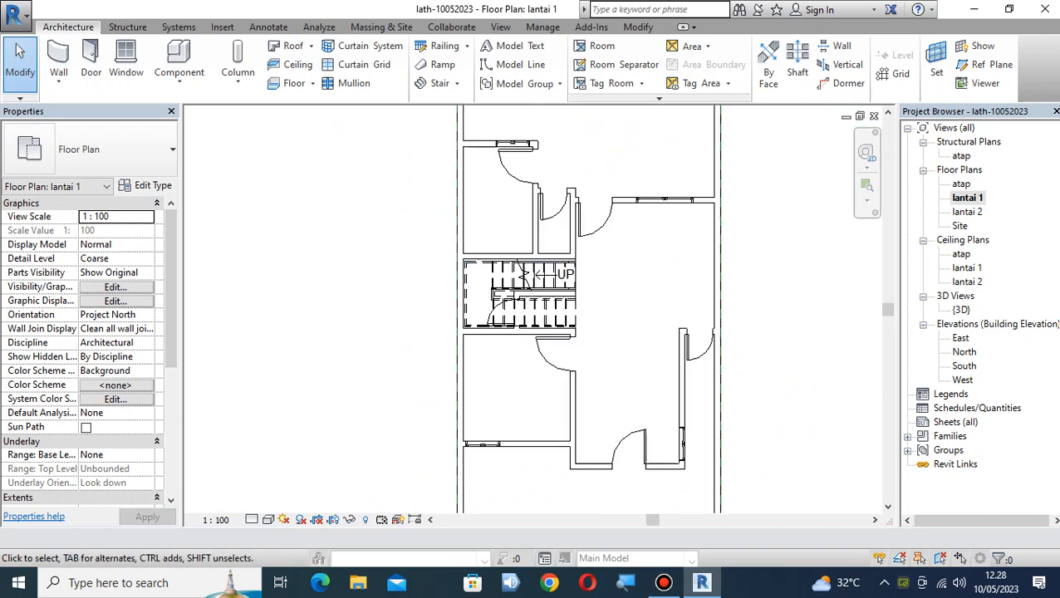
Examine the lantai 1 floor plan, and open and examine the lantai 2 floor plan
{"action": "middle_click_drag", "start_coordinate": [465, 306], "coordinate": [412, 329]}
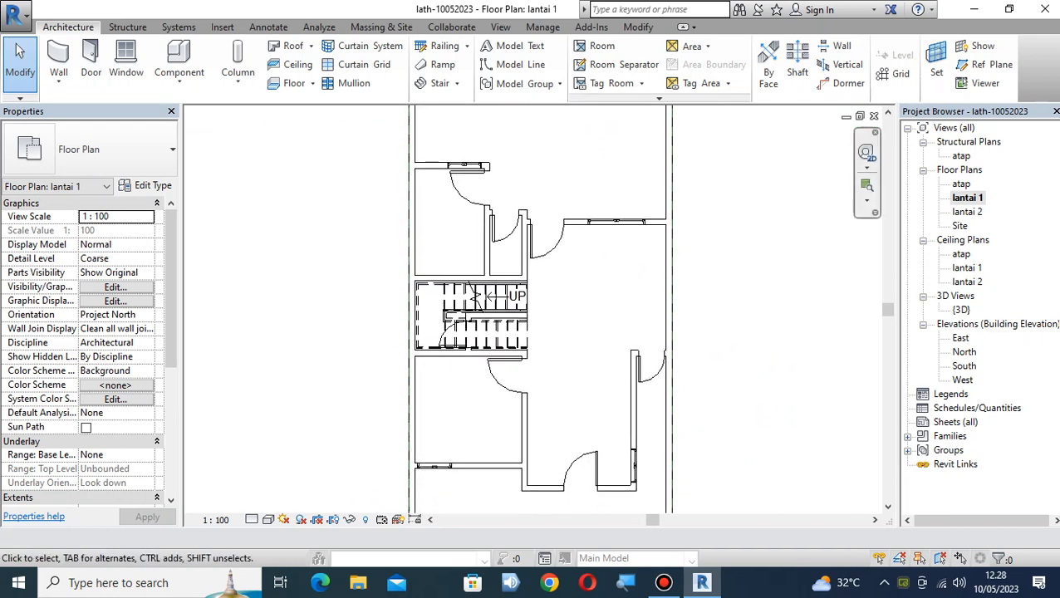
{"action": "double_click", "coordinate": [967, 212]}
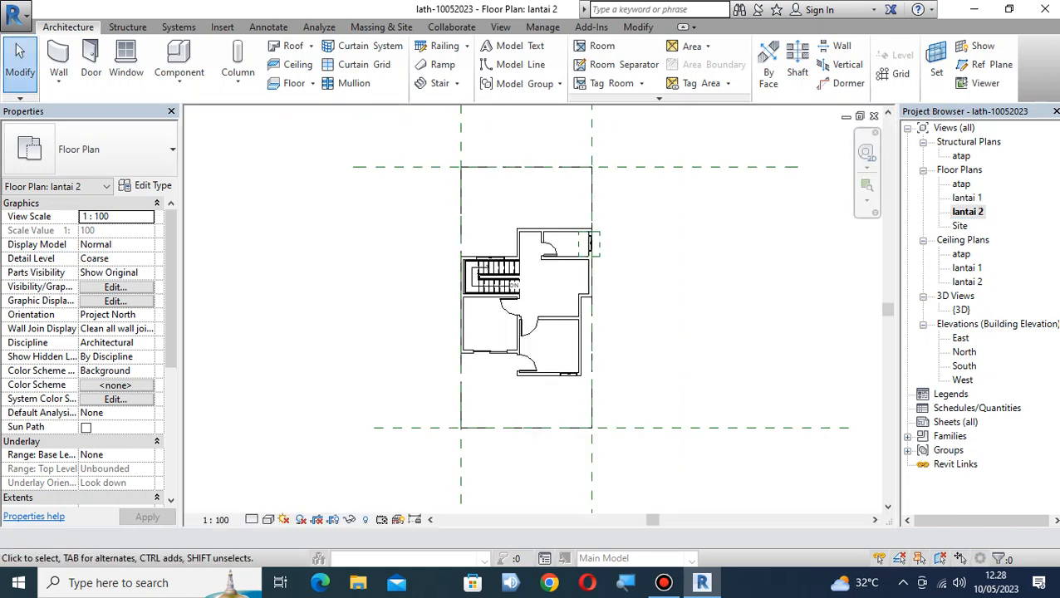
{"action": "scroll", "coordinate": [512, 320], "scroll_direction": "up", "scroll_amount": 5}
{"action": "scroll", "coordinate": [512, 321], "scroll_direction": "down", "scroll_amount": 4}
{"action": "middle_click_drag", "start_coordinate": [574, 247], "coordinate": [628, 180]}
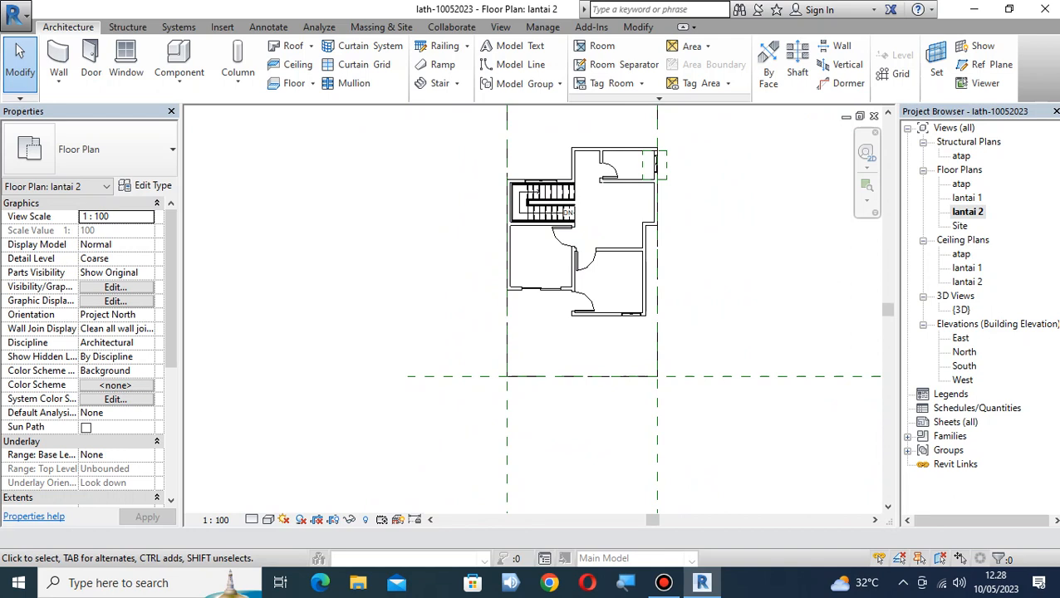
{"action": "scroll", "coordinate": [607, 208], "scroll_direction": "up", "scroll_amount": 4}
{"action": "middle_click_drag", "start_coordinate": [607, 208], "coordinate": [527, 252]}
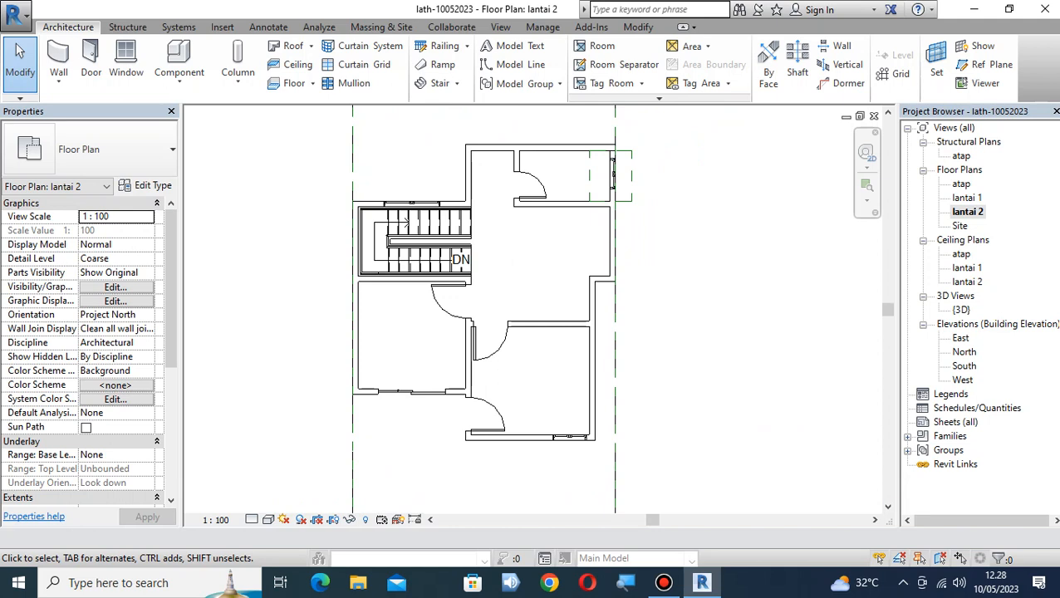
{"action": "scroll", "coordinate": [691, 251], "scroll_direction": "down", "scroll_amount": 3}
{"action": "middle_click_drag", "start_coordinate": [691, 251], "coordinate": [703, 236]}
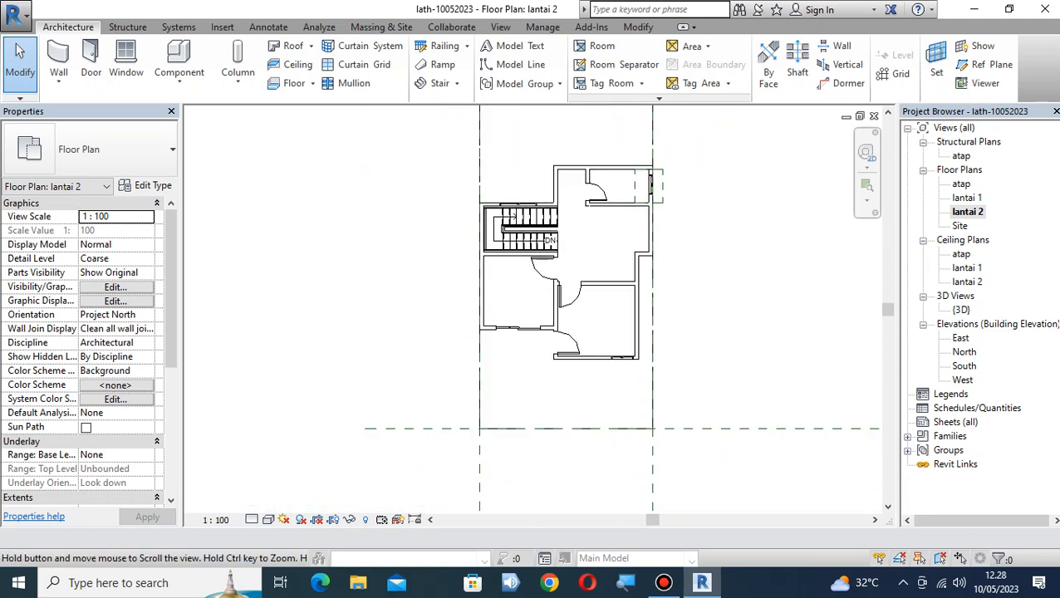
Reopen the lantai 1 floor plan and start sketching a floor boundary there
{"action": "double_click", "coordinate": [967, 198]}
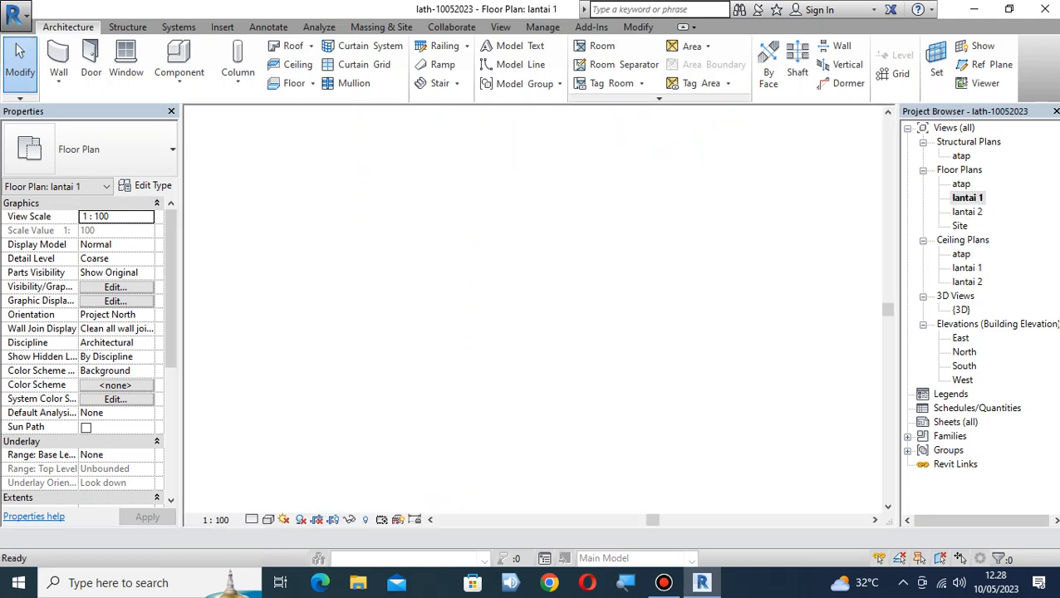
{"action": "scroll", "coordinate": [538, 229], "scroll_direction": "up", "scroll_amount": 4}
{"action": "middle_click_drag", "start_coordinate": [538, 229], "coordinate": [436, 220]}
{"action": "scroll", "coordinate": [637, 219], "scroll_direction": "down", "scroll_amount": 4}
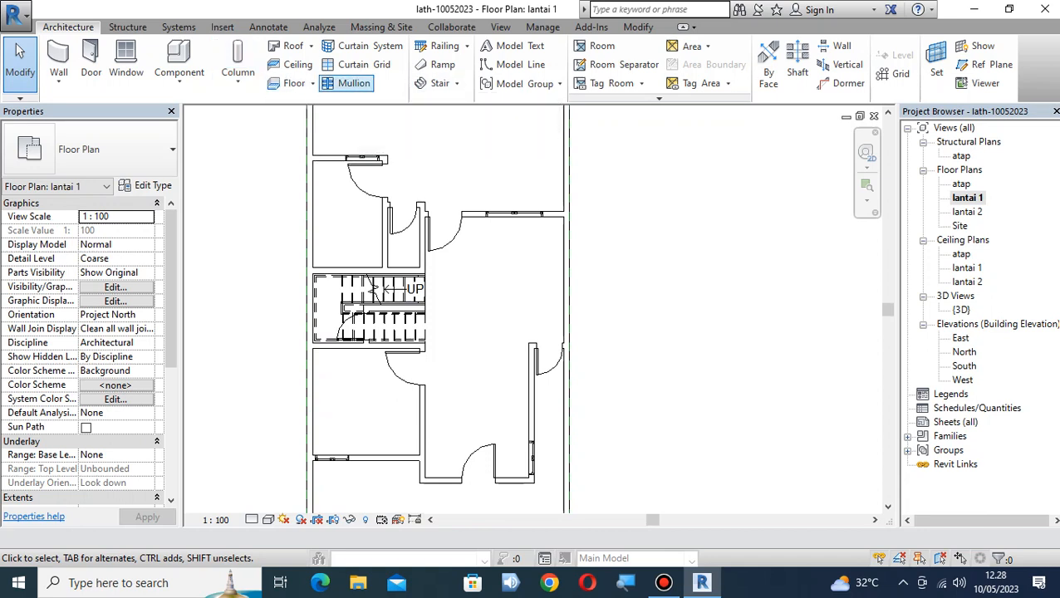
{"action": "left_click", "coordinate": [293, 83]}
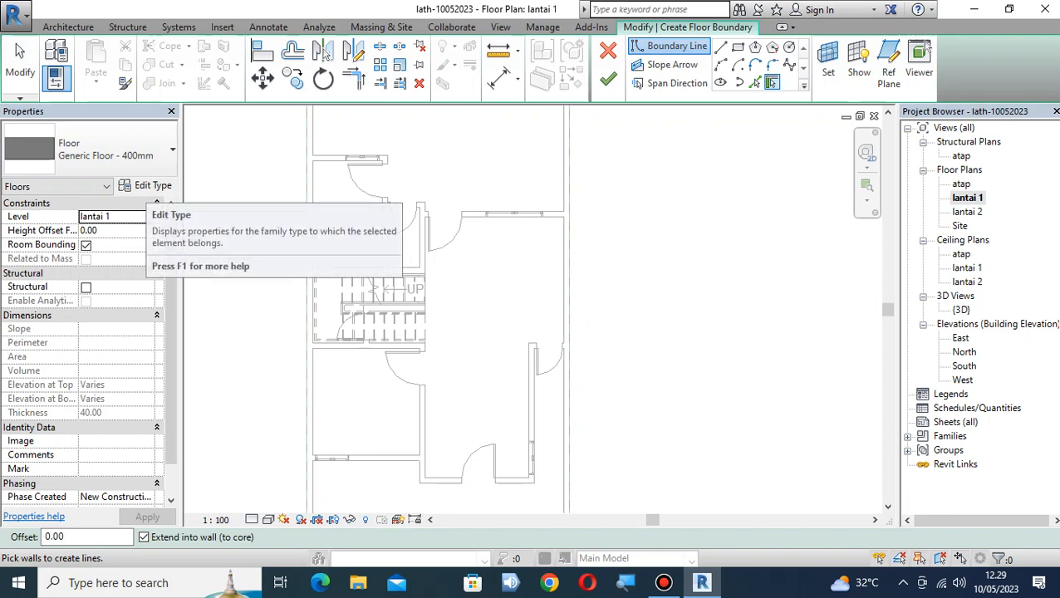
Duplicate the Generic Floor - 400mm type under the name keramik
{"action": "left_click", "coordinate": [146, 185]}
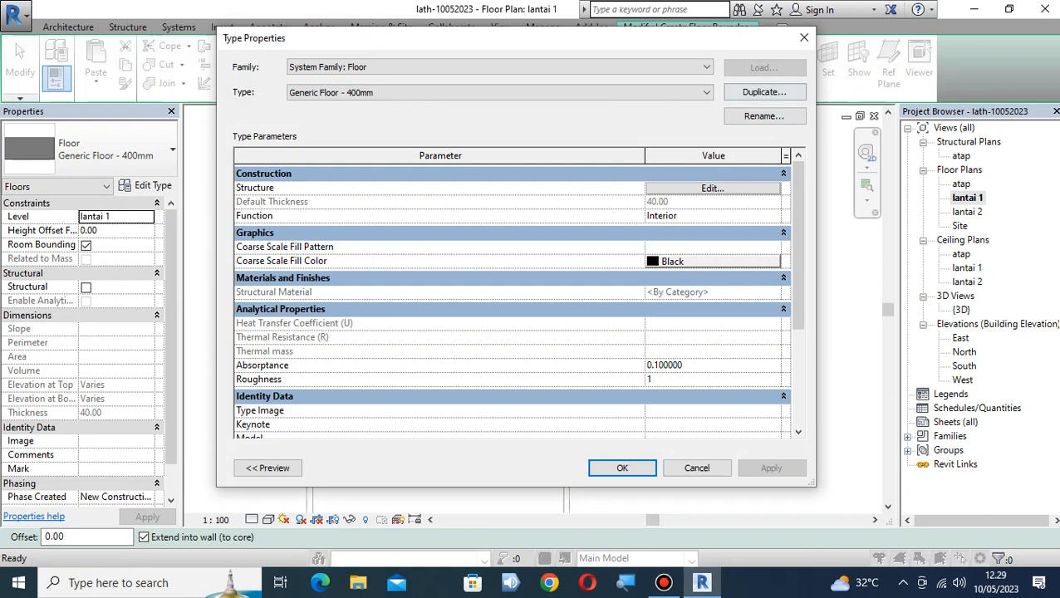
{"action": "left_click", "coordinate": [764, 92]}
{"action": "type", "text": "k"}
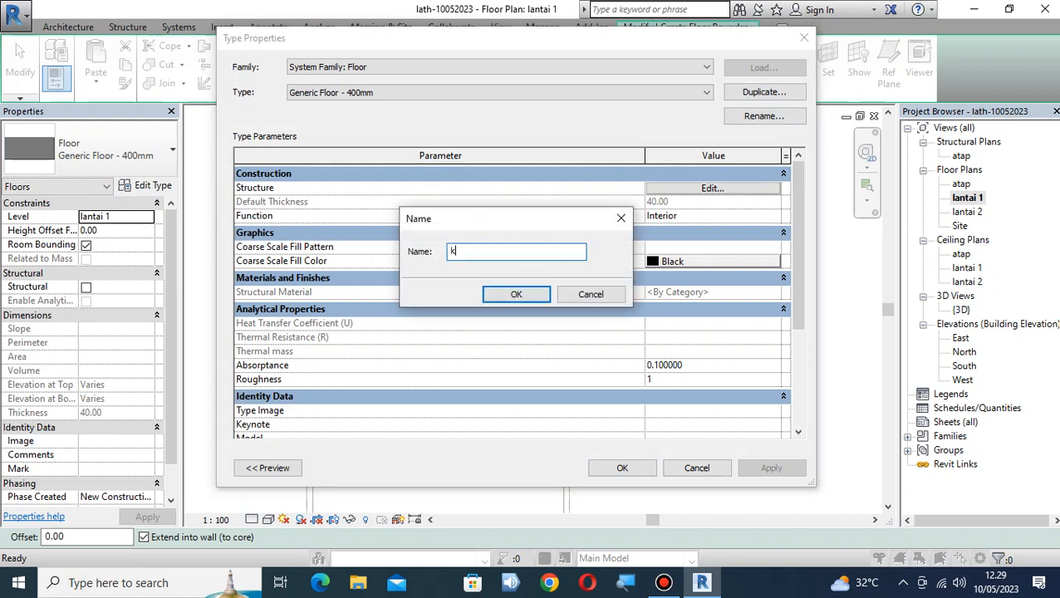
{"action": "type", "text": "eramik"}
{"action": "key", "text": "Return"}
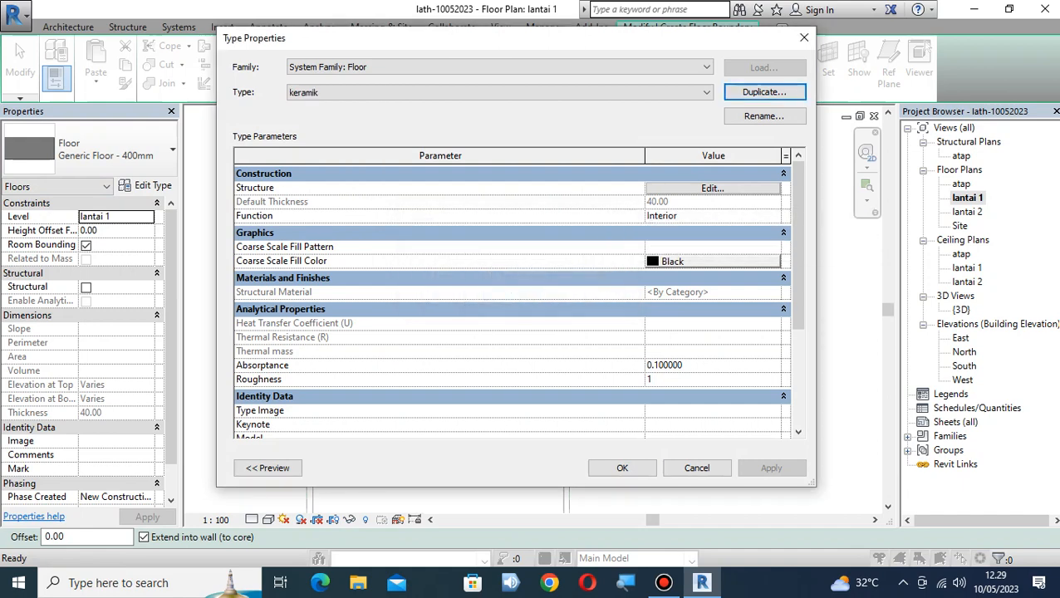
Insert a layer above the upper core boundary in the keramik floor's structure and set its function to Finish 1 [4]
{"action": "left_click", "coordinate": [713, 189]}
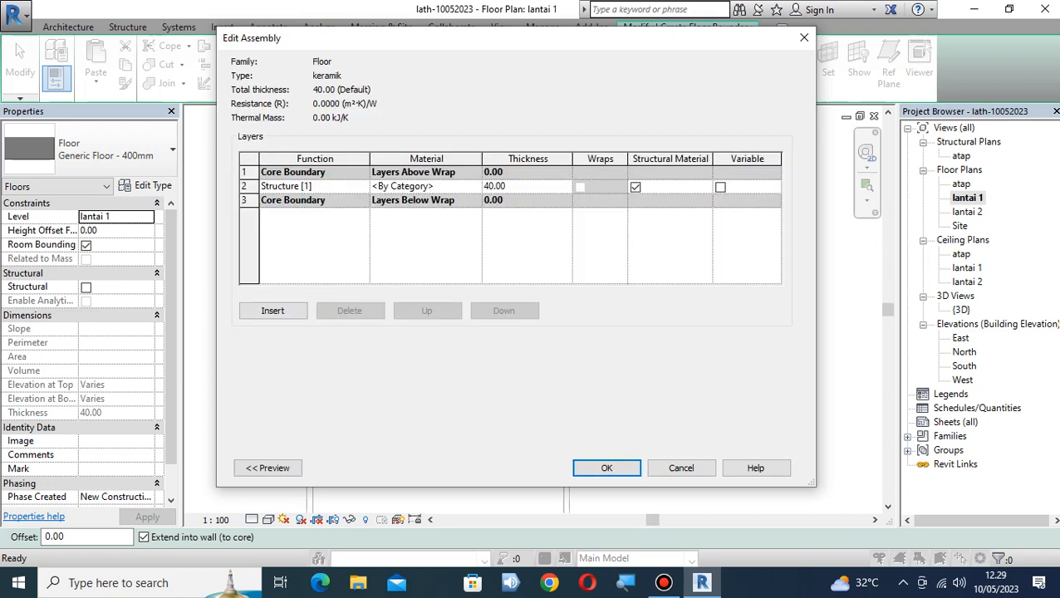
{"action": "left_click", "coordinate": [431, 186]}
{"action": "left_click", "coordinate": [311, 186]}
{"action": "left_click", "coordinate": [272, 310]}
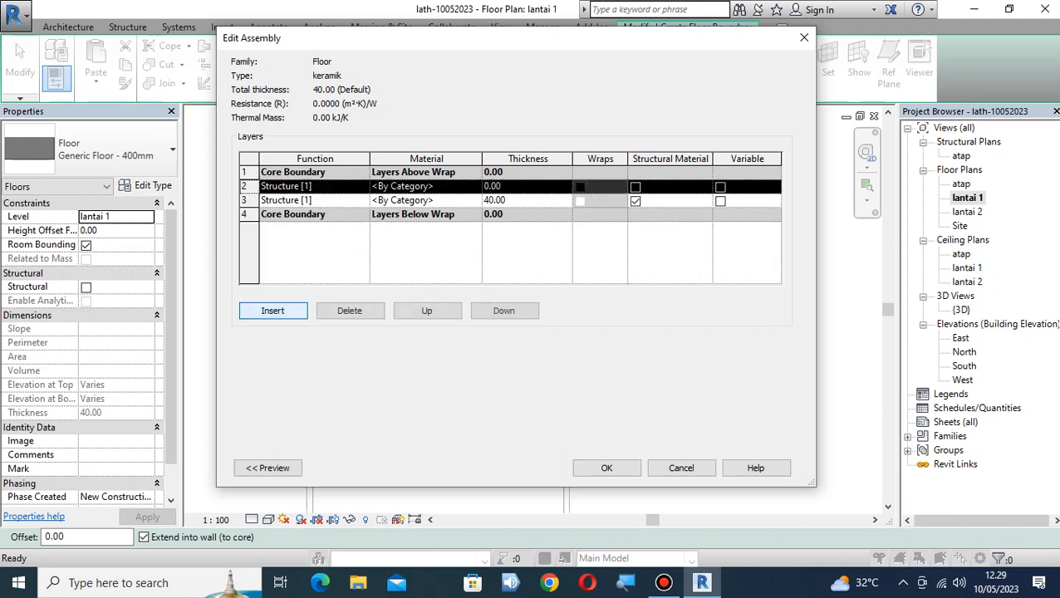
{"action": "left_click", "coordinate": [426, 310]}
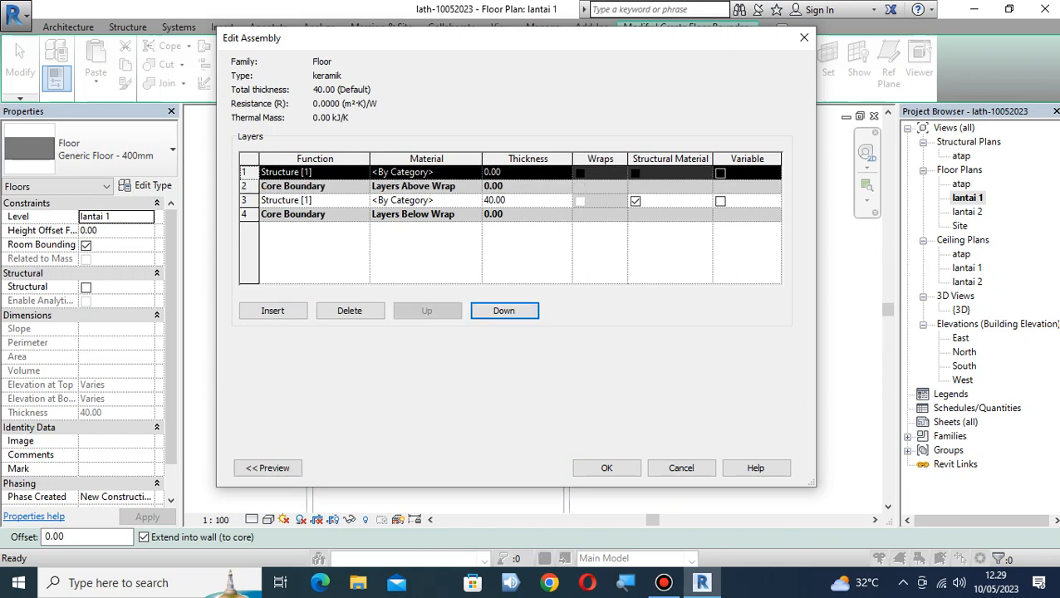
{"action": "left_click", "coordinate": [324, 173]}
{"action": "left_click", "coordinate": [363, 173]}
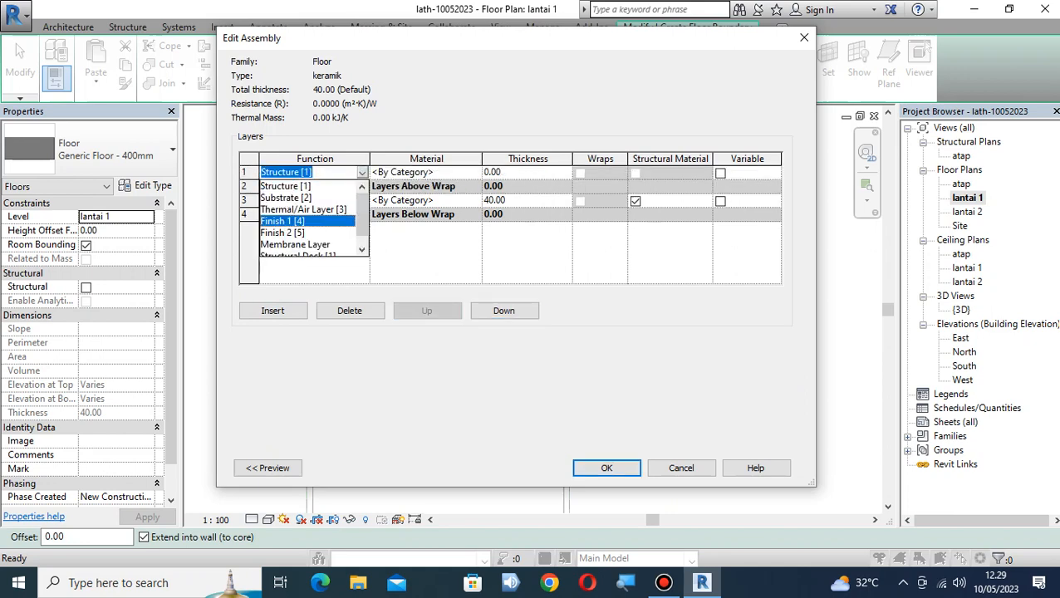
{"action": "left_click", "coordinate": [283, 222]}
{"action": "left_click", "coordinate": [316, 201]}
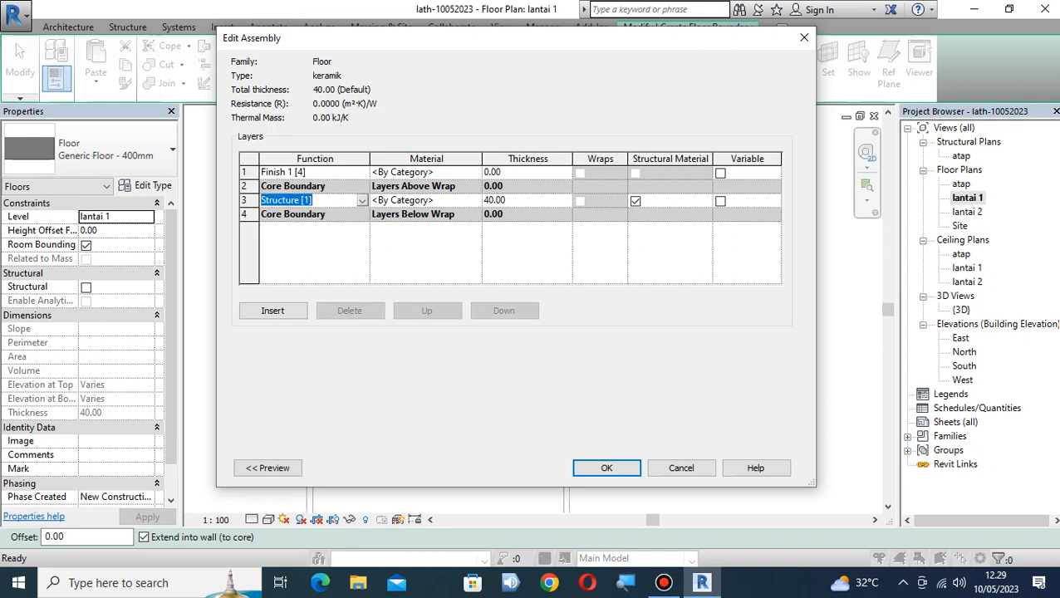
{"action": "left_click", "coordinate": [521, 200]}
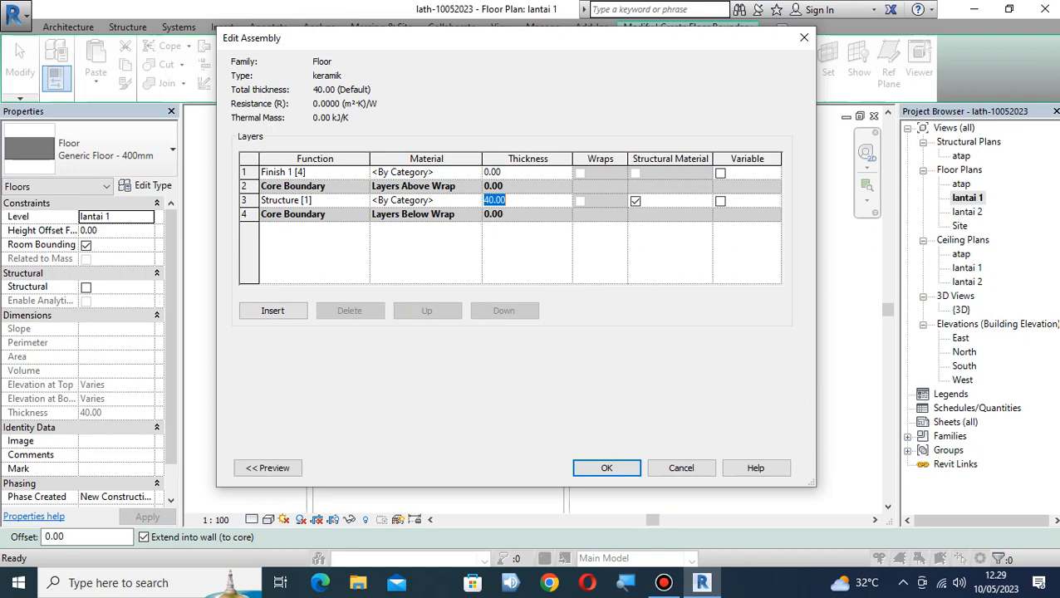
{"action": "left_click", "coordinate": [432, 201]}
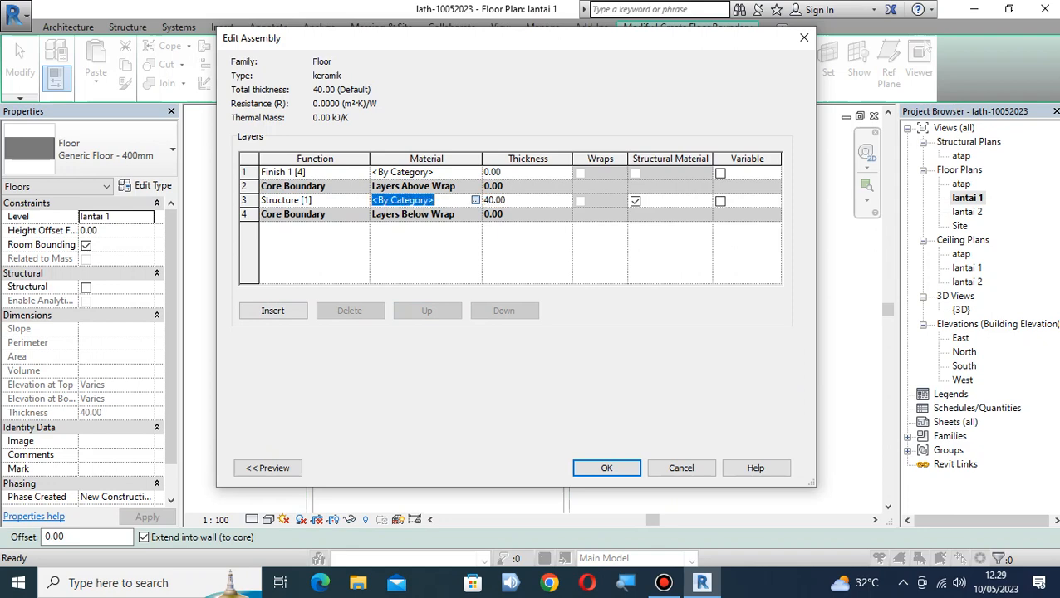
{"action": "left_click", "coordinate": [475, 200]}
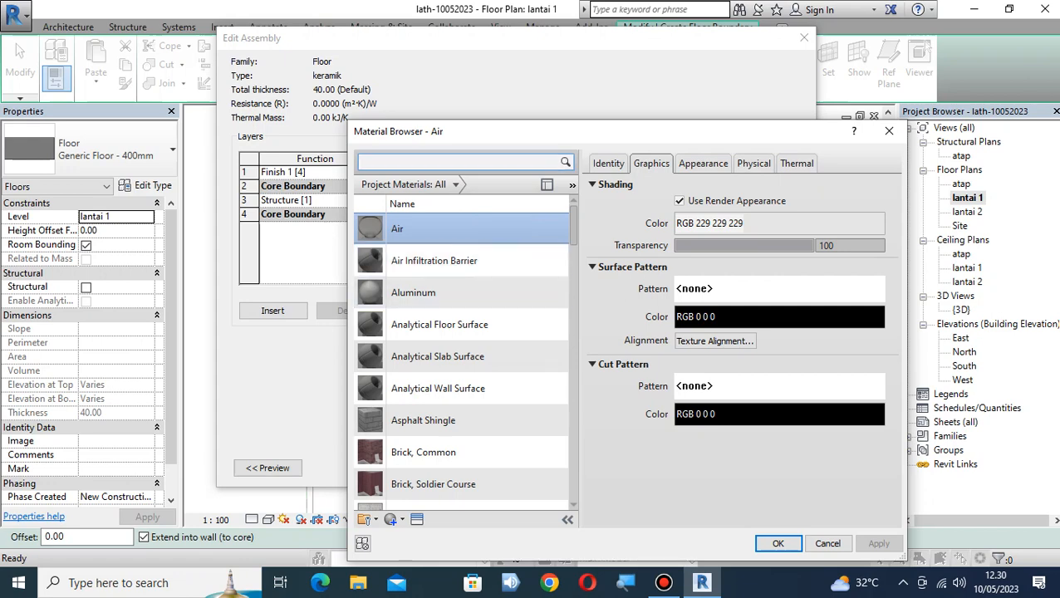
{"action": "left_click", "coordinate": [827, 543]}
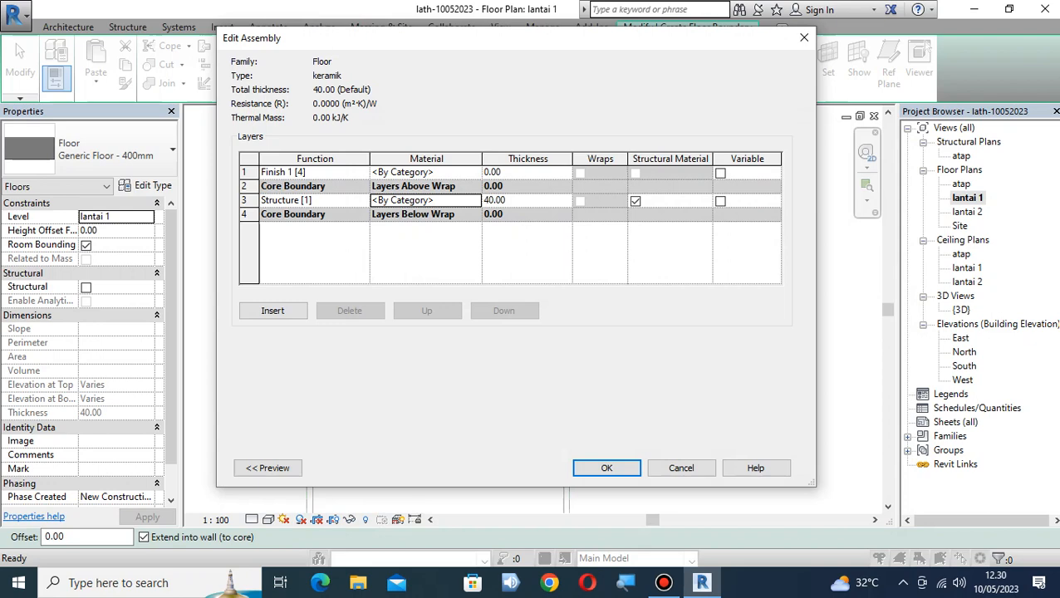
{"action": "left_click", "coordinate": [424, 200]}
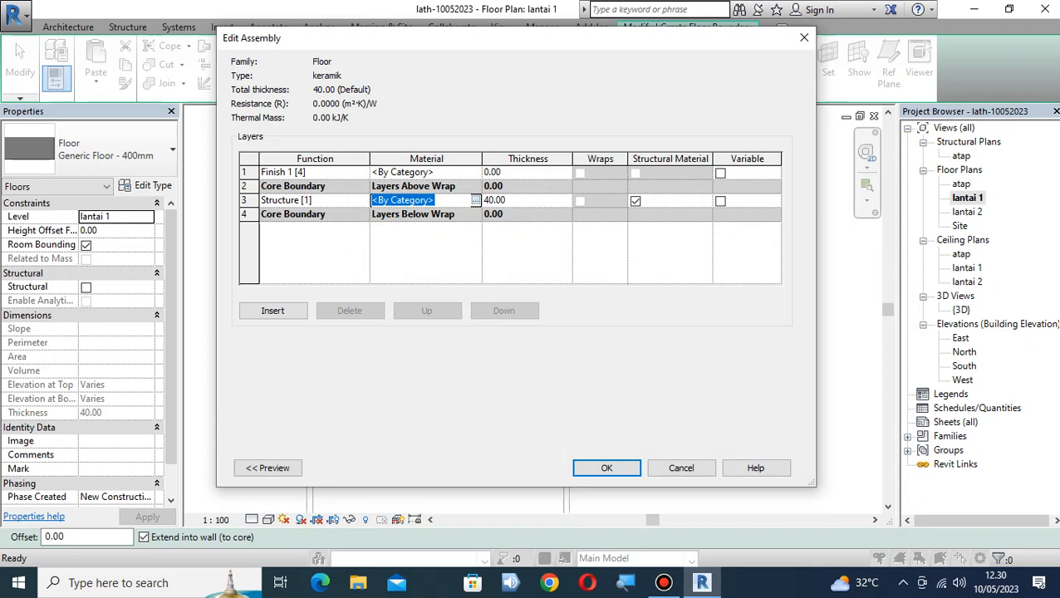
{"action": "key", "text": "super+plus"}
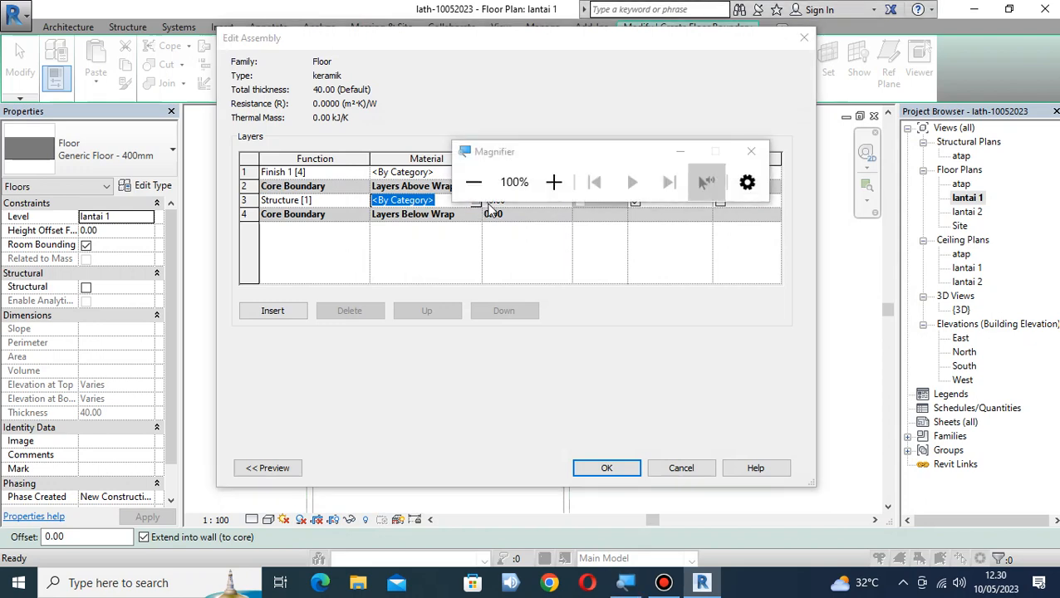
{"action": "left_click", "coordinate": [679, 152]}
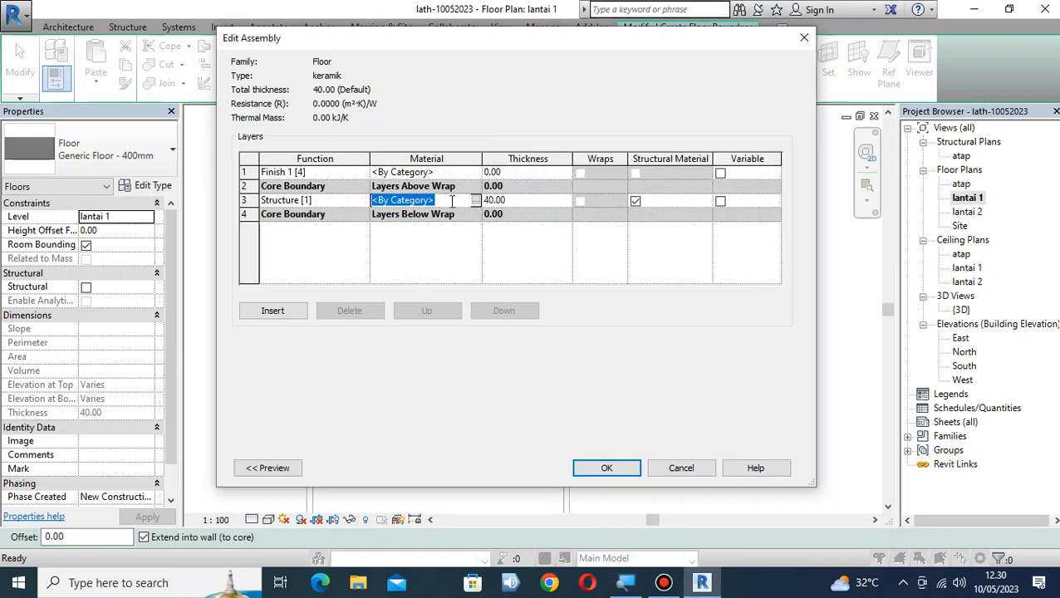
{"action": "key", "text": "super+plus"}
{"action": "key", "text": "super+plus"}
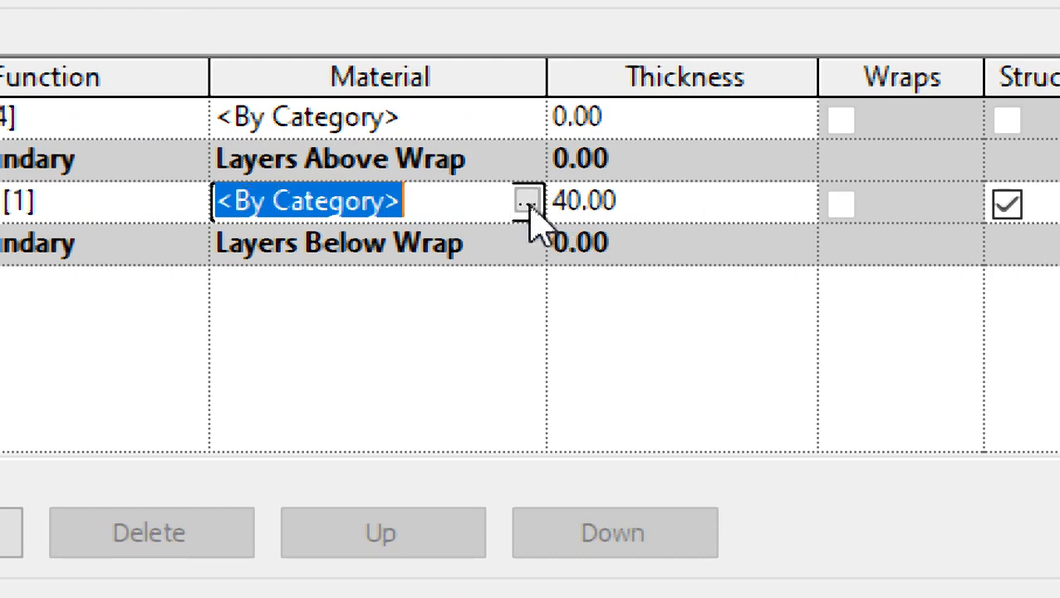
{"action": "key", "text": "super+minus"}
{"action": "key", "text": "super+minus"}
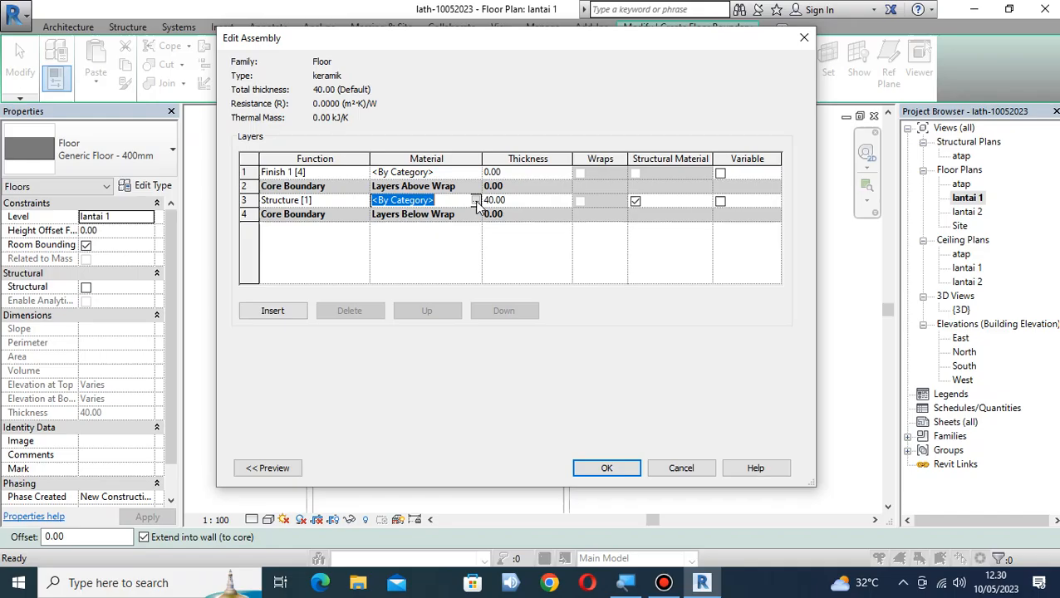
Search the project materials for "con" and assign Concrete, Cast-in-Place gray to the Structure [1] layer
{"action": "left_click", "coordinate": [476, 202]}
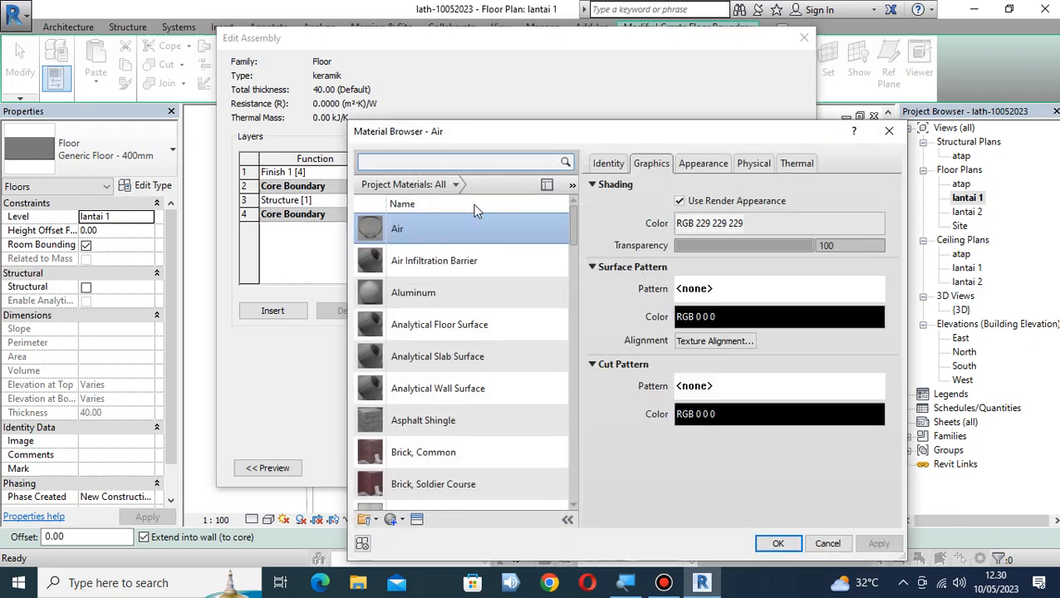
{"action": "left_click_drag", "start_coordinate": [531, 134], "coordinate": [535, 51]}
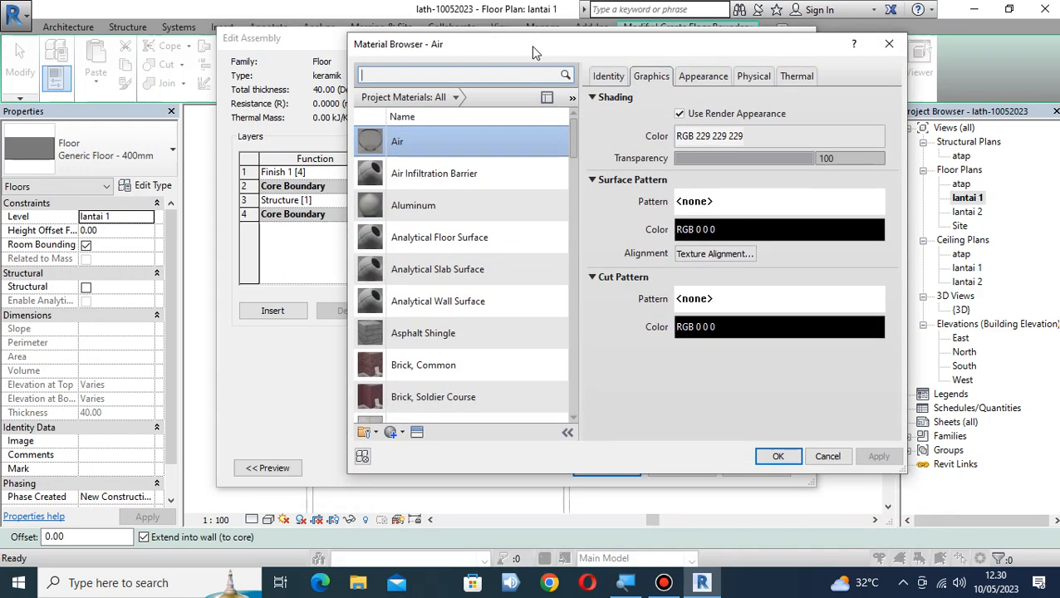
{"action": "left_click", "coordinate": [424, 74]}
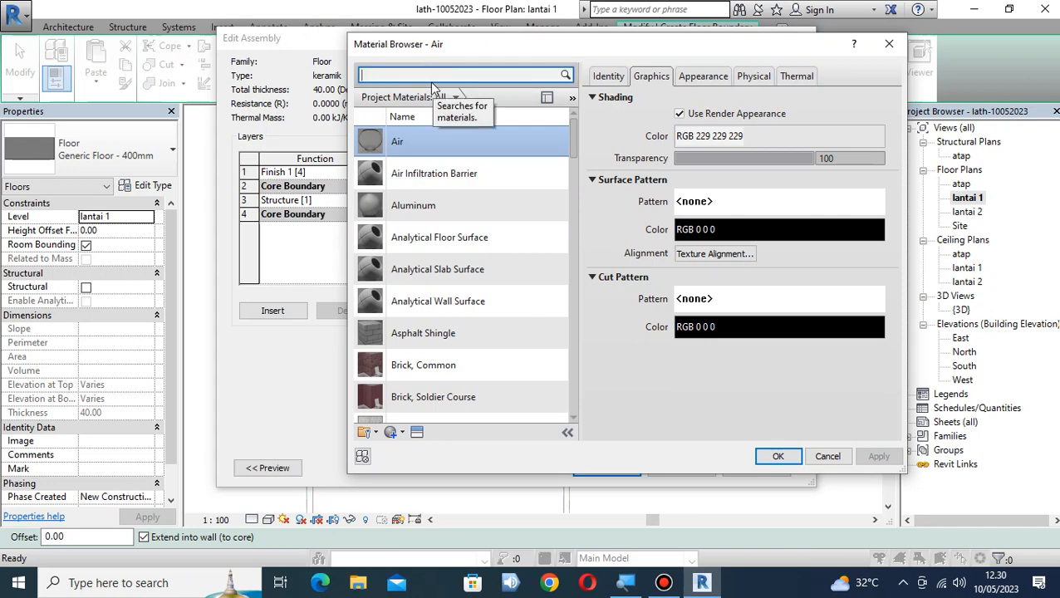
{"action": "type", "text": "consre"}
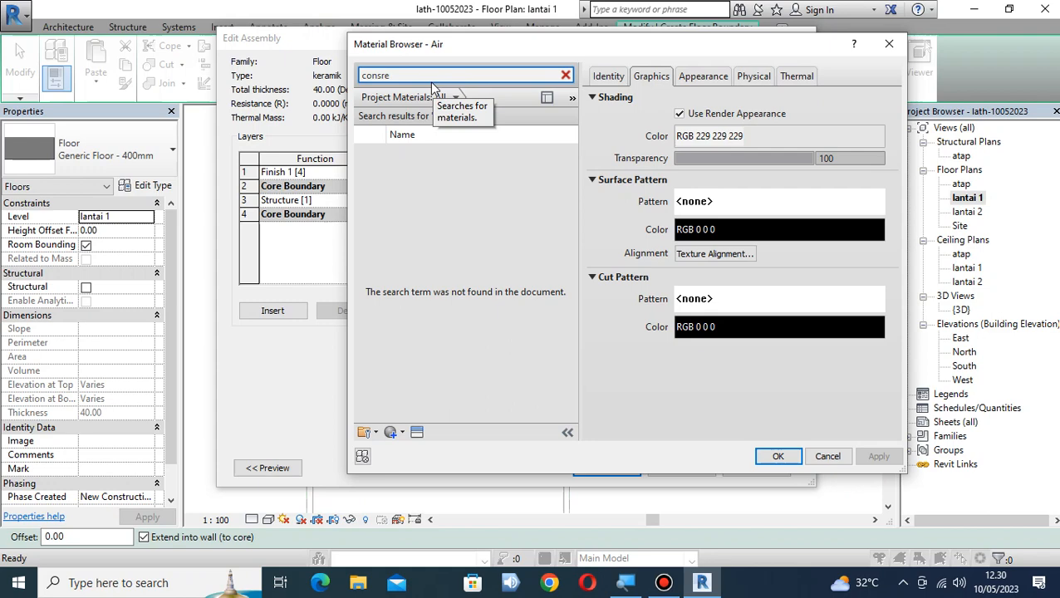
{"action": "key", "text": "BackSpace"}
{"action": "key", "text": "BackSpace"}
{"action": "key", "text": "BackSpace"}
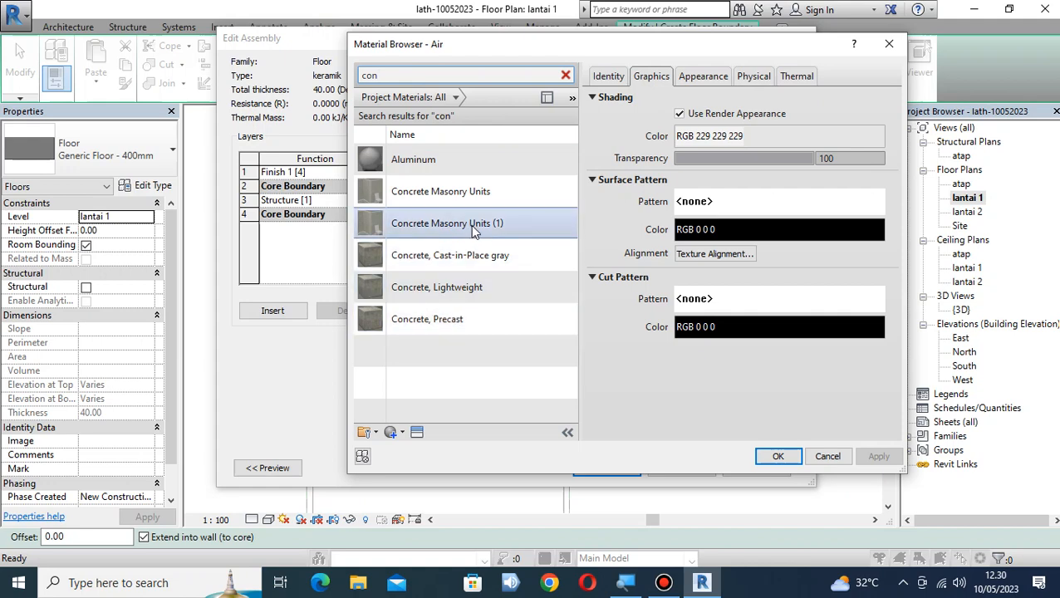
{"action": "left_click", "coordinate": [442, 318]}
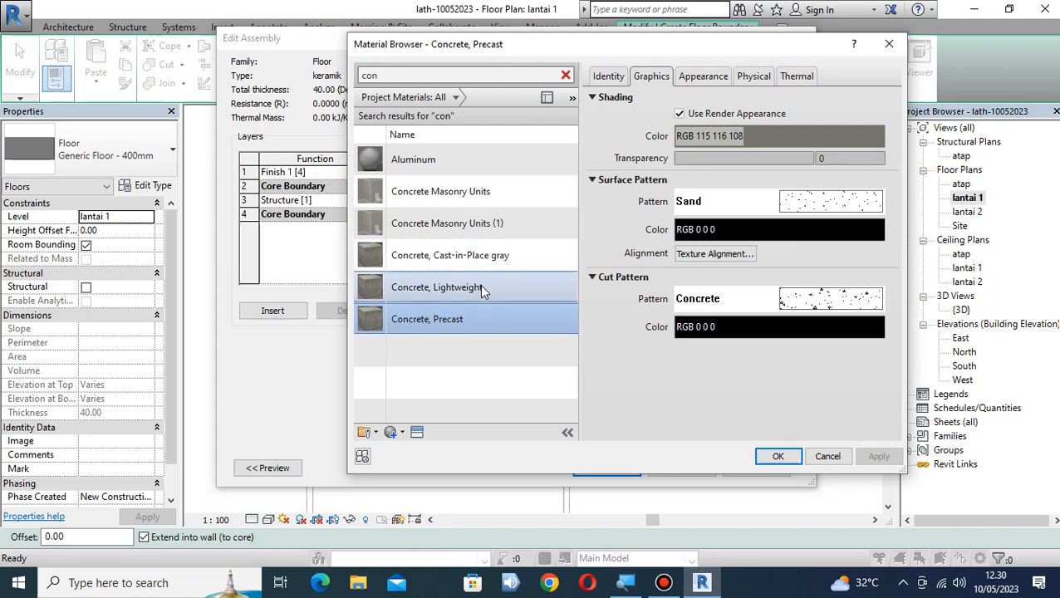
{"action": "left_click", "coordinate": [488, 259]}
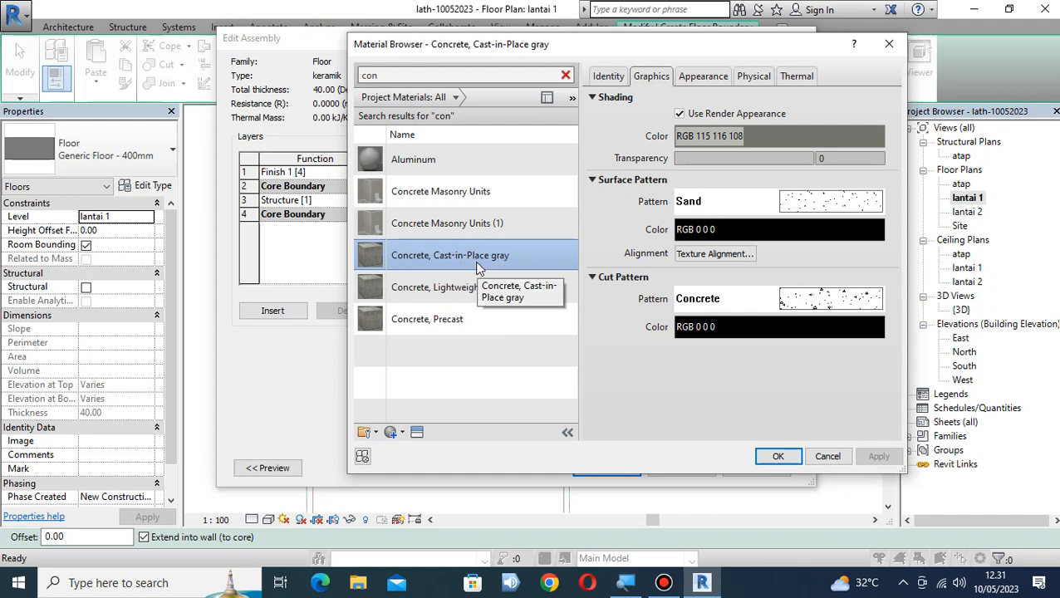
{"action": "left_click", "coordinate": [779, 456]}
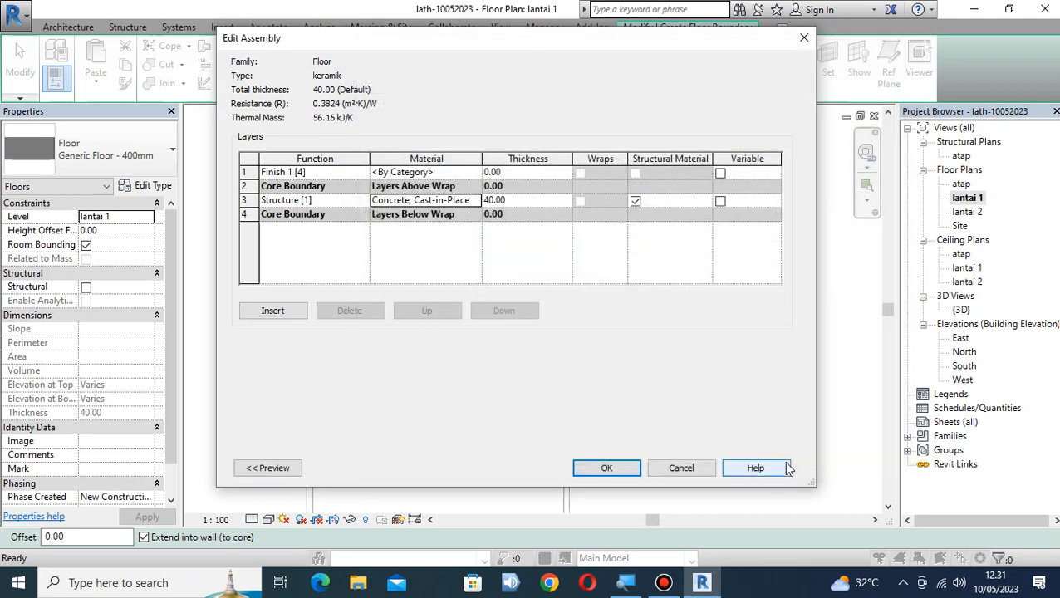
Set the Structure [1] layer's thickness to 5
{"action": "left_click", "coordinate": [538, 203]}
{"action": "double_click", "coordinate": [538, 200]}
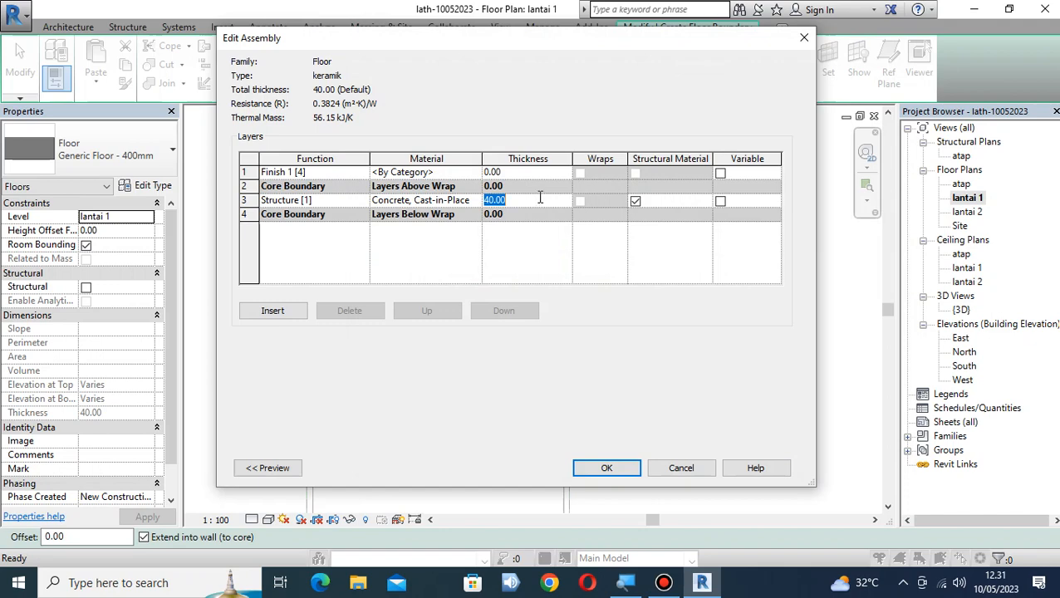
{"action": "type", "text": "5"}
Open the material choices for the Finish 1 [4] layer and search the project materials for "cer", then shorten the search to "ce"
{"action": "left_click", "coordinate": [321, 172]}
{"action": "left_click", "coordinate": [444, 174]}
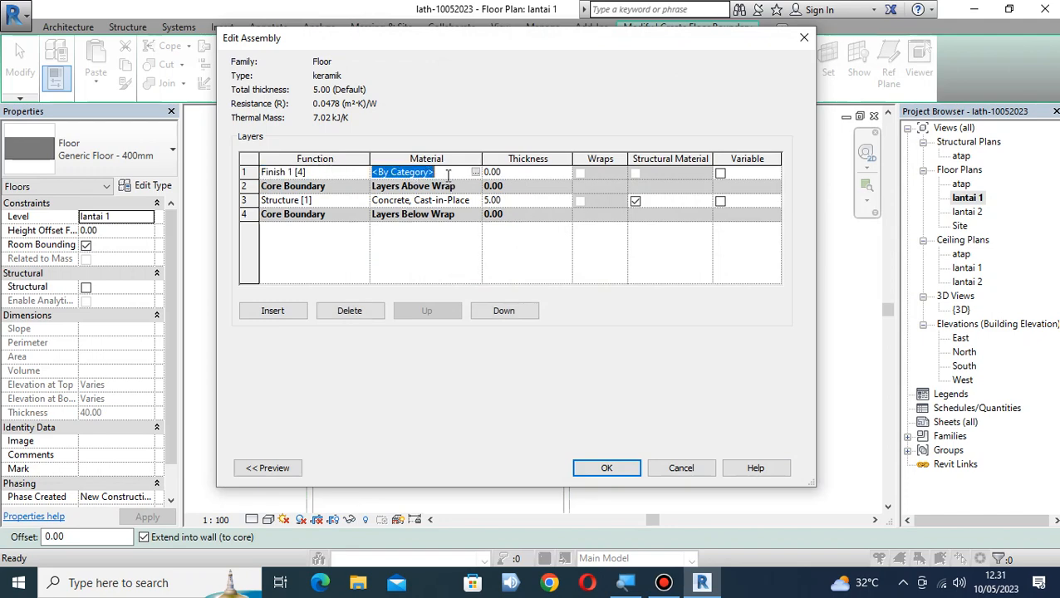
{"action": "left_click", "coordinate": [447, 172]}
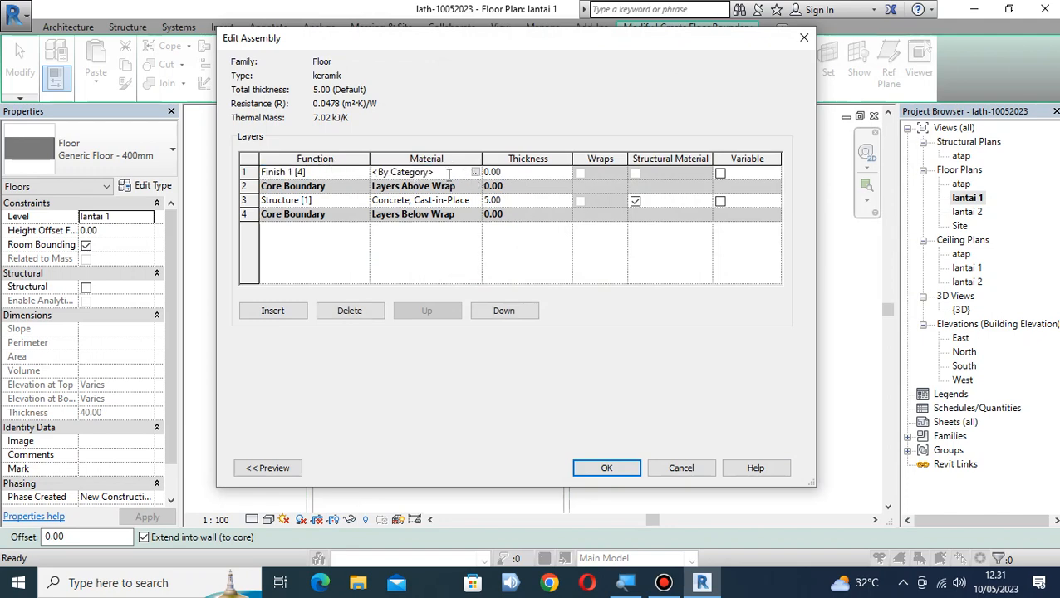
{"action": "left_click", "coordinate": [476, 172]}
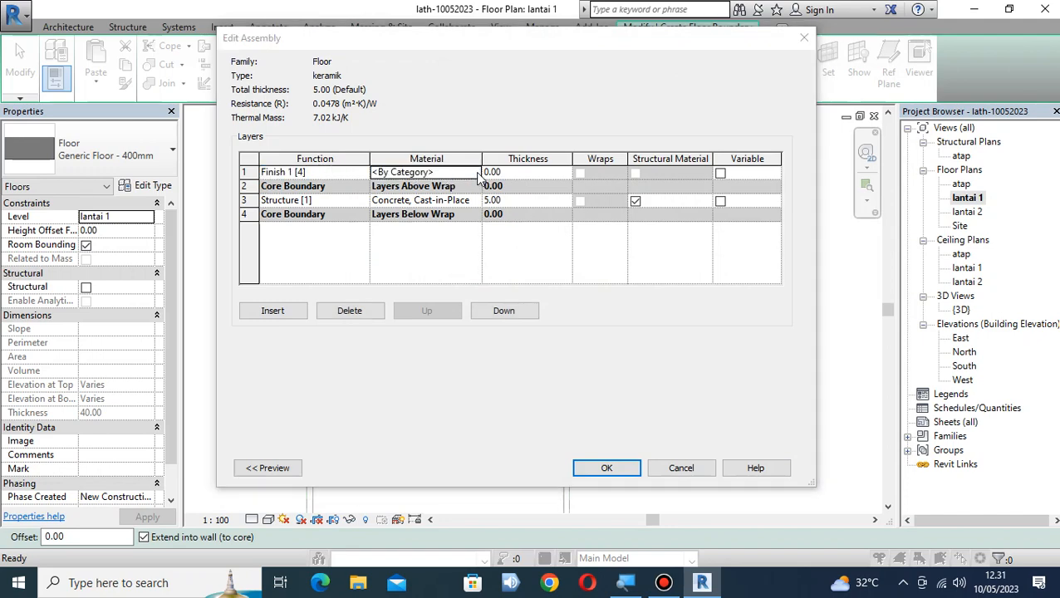
{"action": "scroll", "coordinate": [436, 135], "scroll_direction": "up", "scroll_amount": 1}
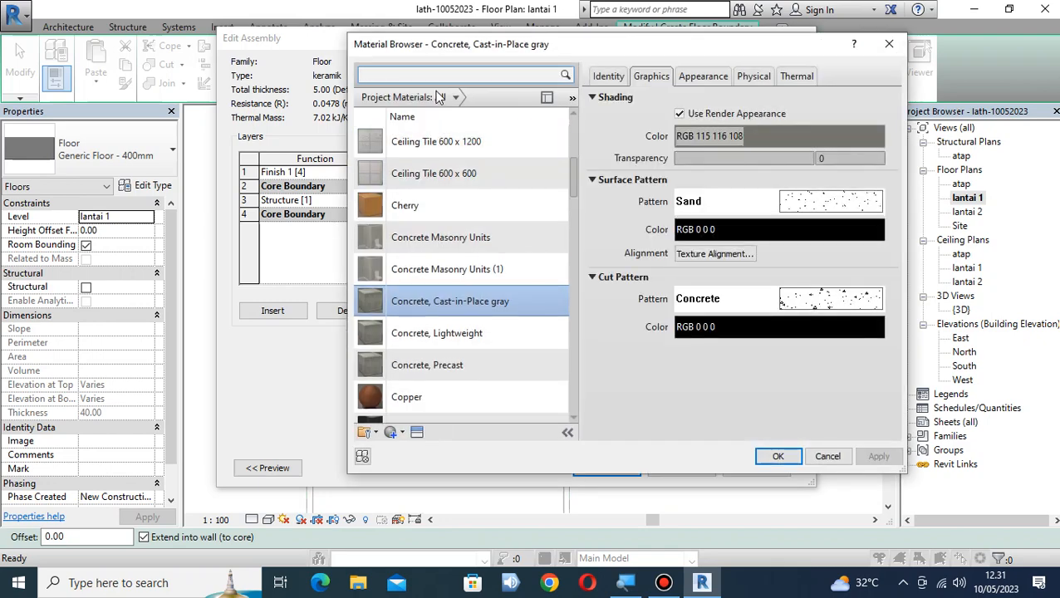
{"action": "type", "text": "cer"}
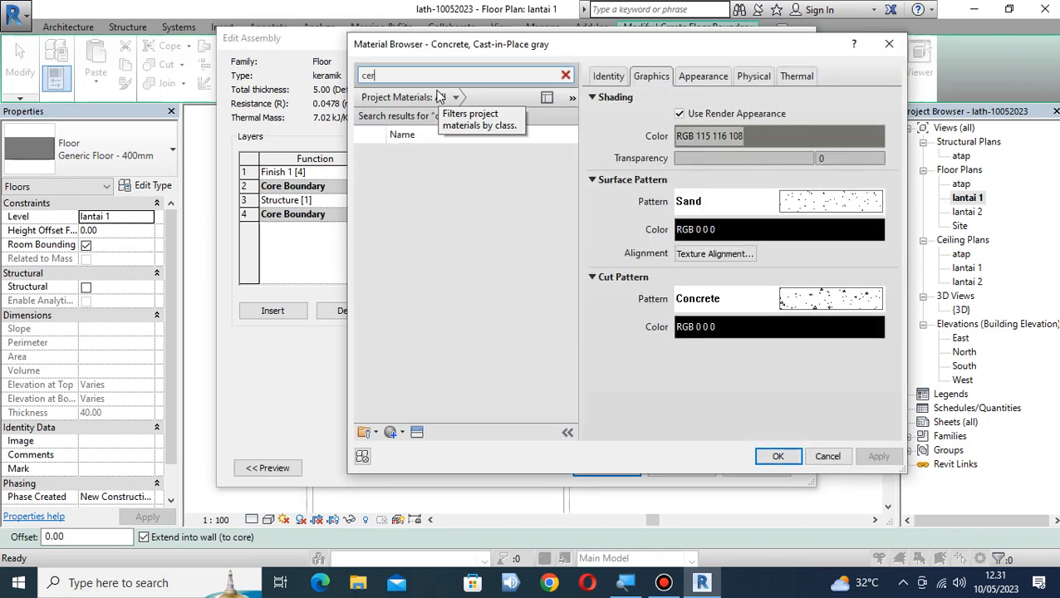
{"action": "type", "text": "a"}
{"action": "key", "text": "BackSpace"}
{"action": "key", "text": "BackSpace"}
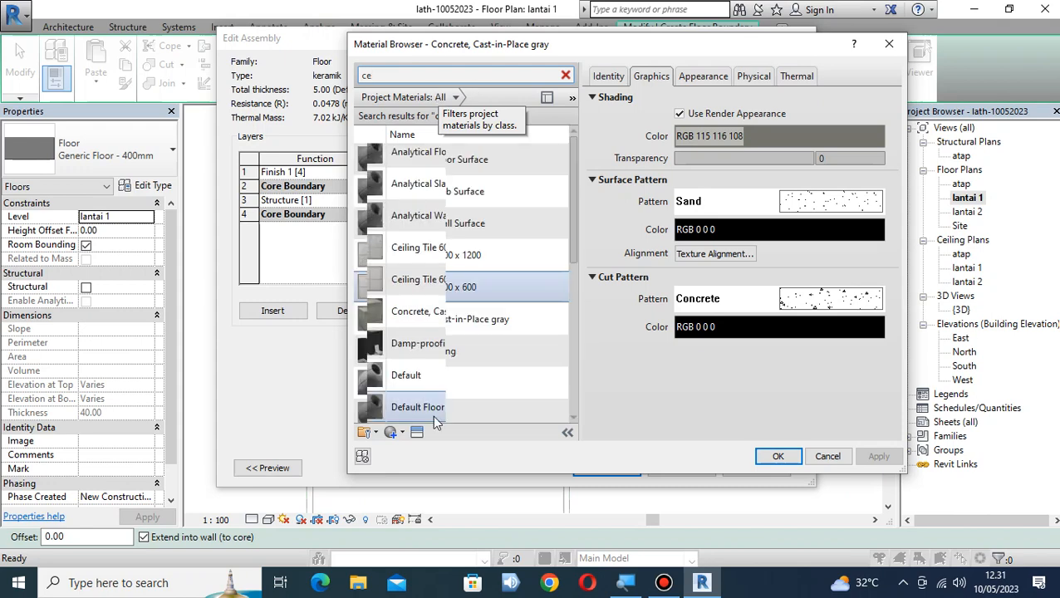
Look through the project materials matching "ce" for a ceramic floor material
{"action": "scroll", "coordinate": [515, 361], "scroll_direction": "down", "scroll_amount": 5}
{"action": "scroll", "coordinate": [502, 368], "scroll_direction": "up", "scroll_amount": 5}
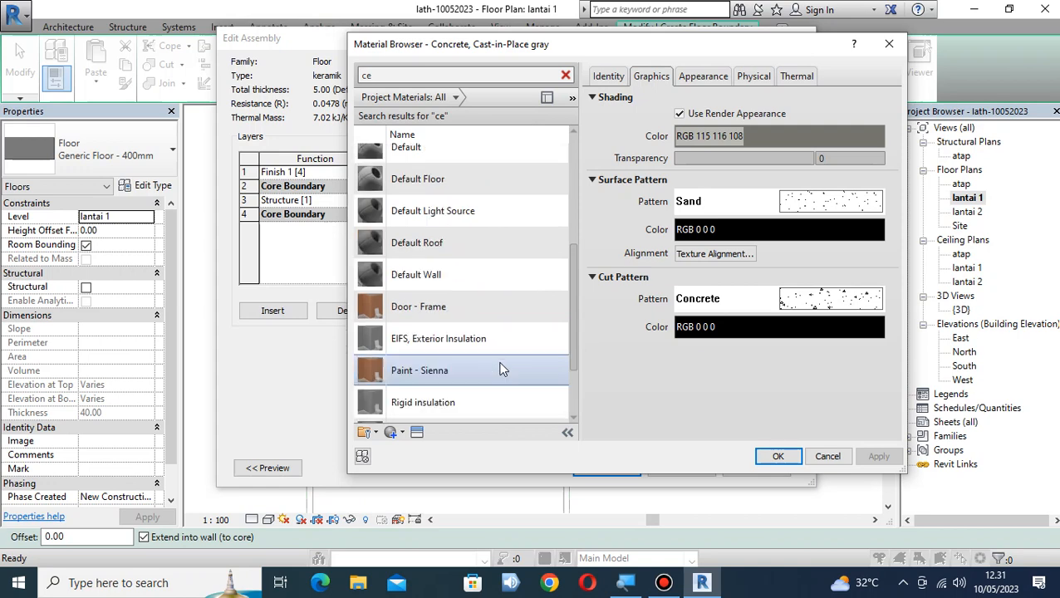
{"action": "scroll", "coordinate": [498, 370], "scroll_direction": "down", "scroll_amount": 5}
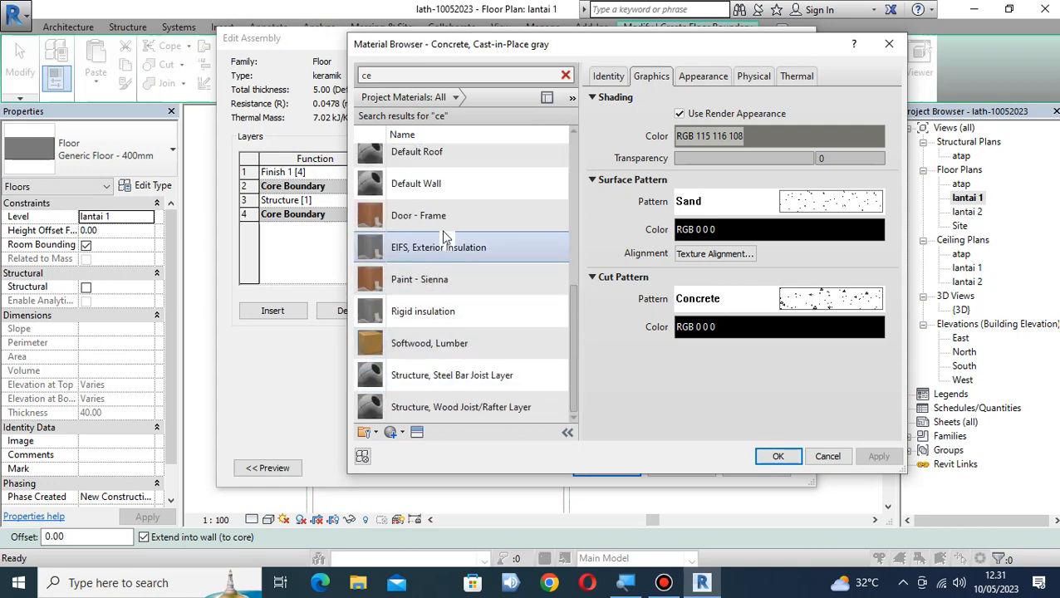
{"action": "scroll", "coordinate": [452, 328], "scroll_direction": "up", "scroll_amount": 3}
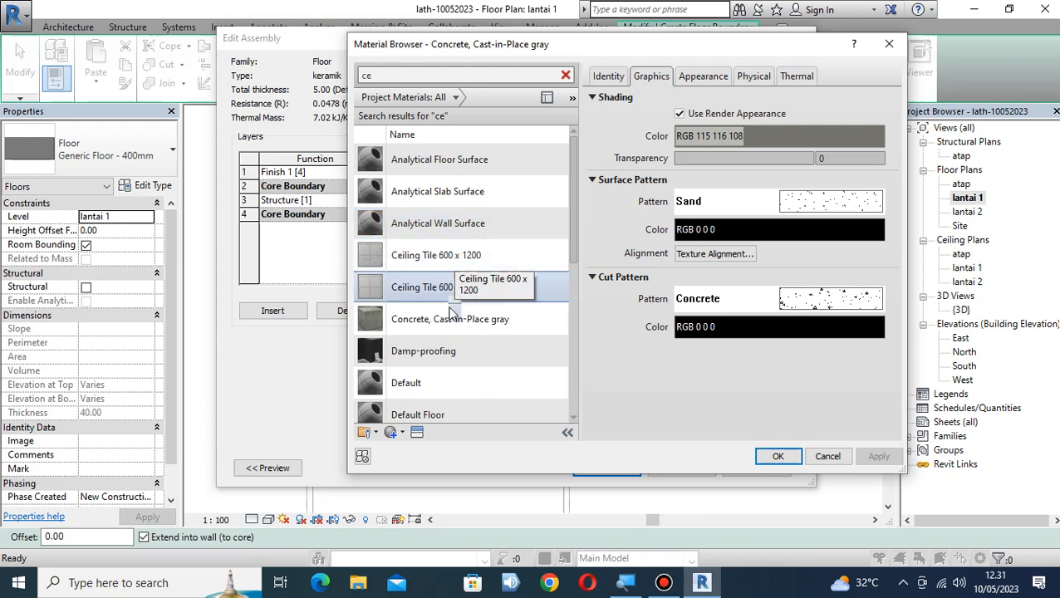
{"action": "scroll", "coordinate": [487, 259], "scroll_direction": "down", "scroll_amount": 5}
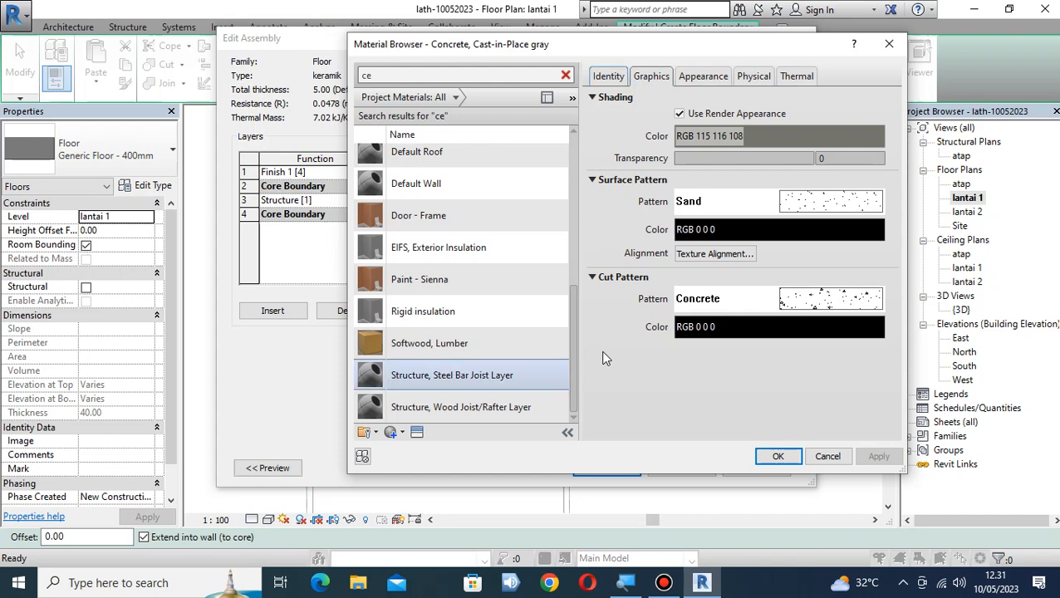
{"action": "left_click", "coordinate": [567, 433]}
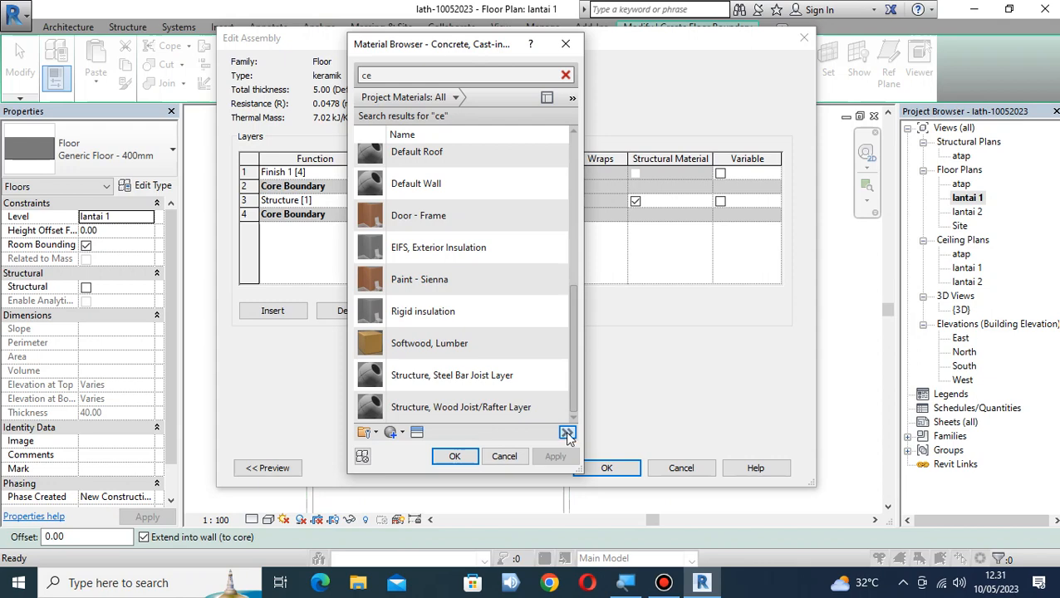
{"action": "left_click", "coordinate": [567, 433]}
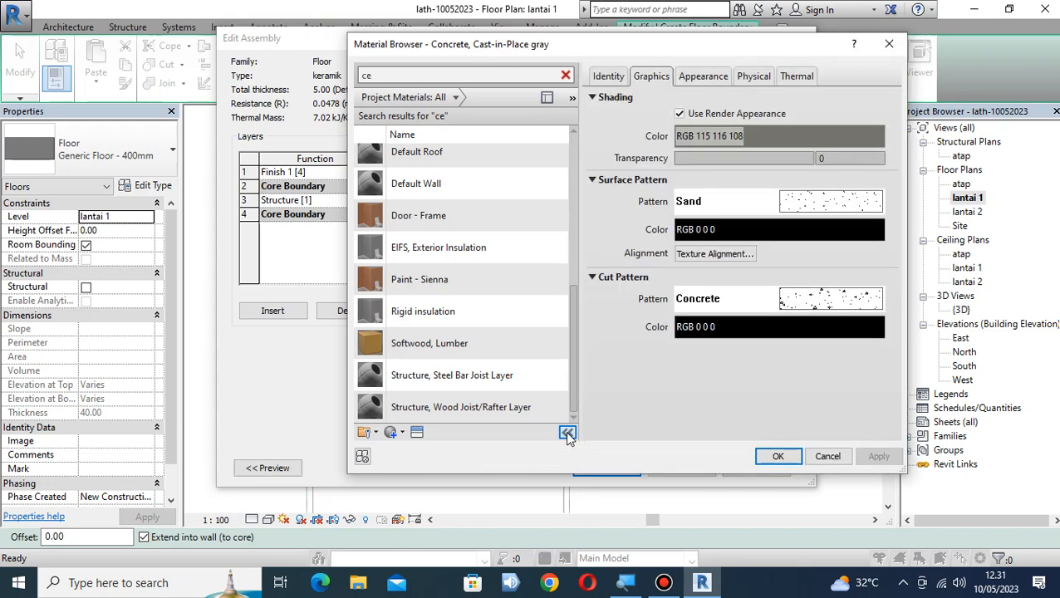
Search the asset library for "cer" and apply the Tile - Ceramic Floor asset to the Concrete, Cast-in-Place gray material
{"action": "left_click", "coordinate": [418, 433]}
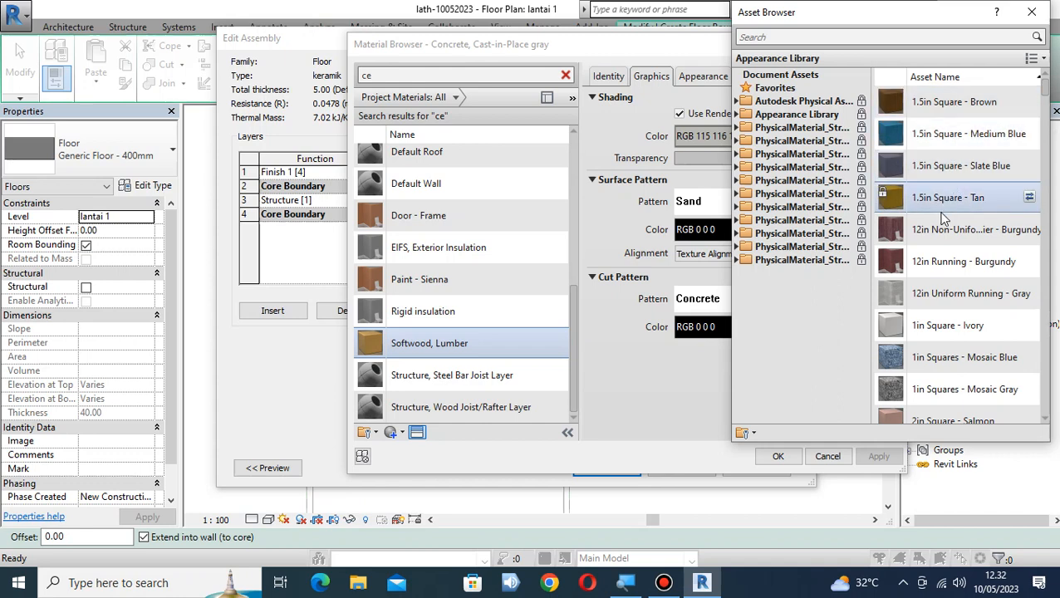
{"action": "scroll", "coordinate": [947, 220], "scroll_direction": "down", "scroll_amount": 2}
{"action": "scroll", "coordinate": [942, 217], "scroll_direction": "down", "scroll_amount": 3}
{"action": "left_click", "coordinate": [890, 34]}
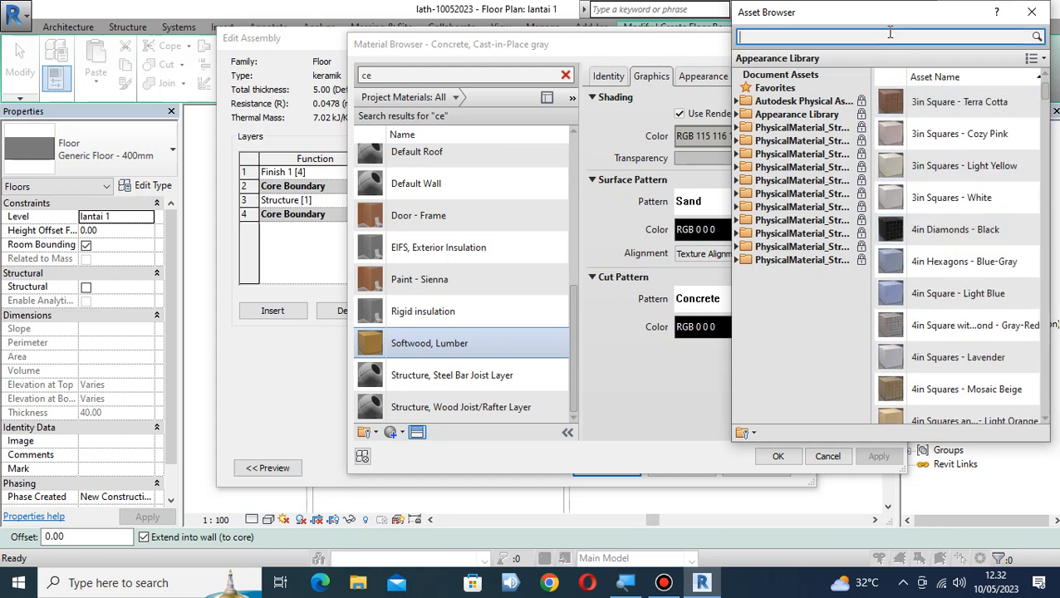
{"action": "type", "text": "cer"}
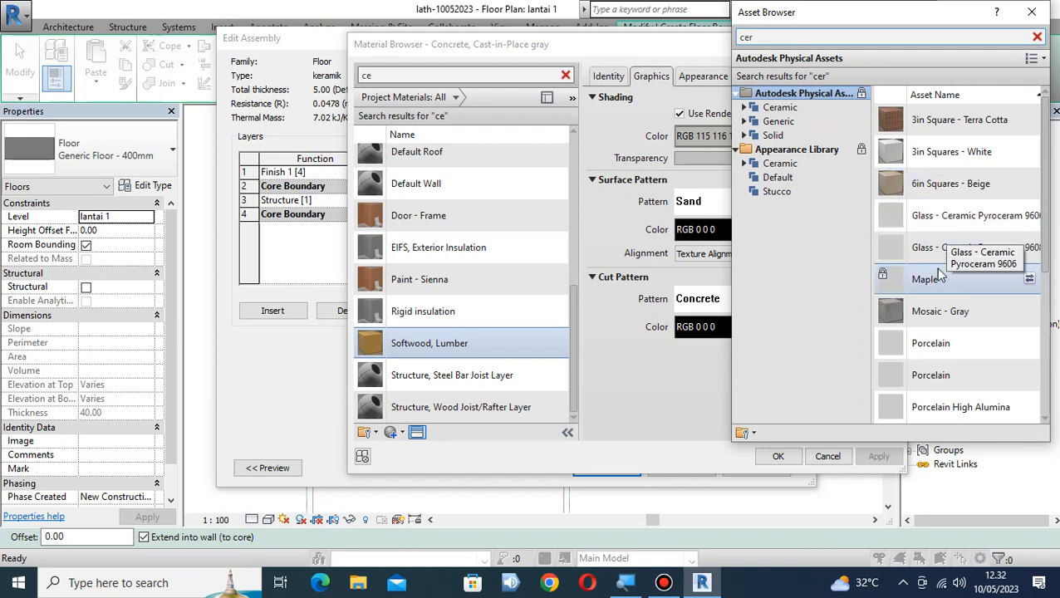
{"action": "scroll", "coordinate": [942, 282], "scroll_direction": "down", "scroll_amount": 3}
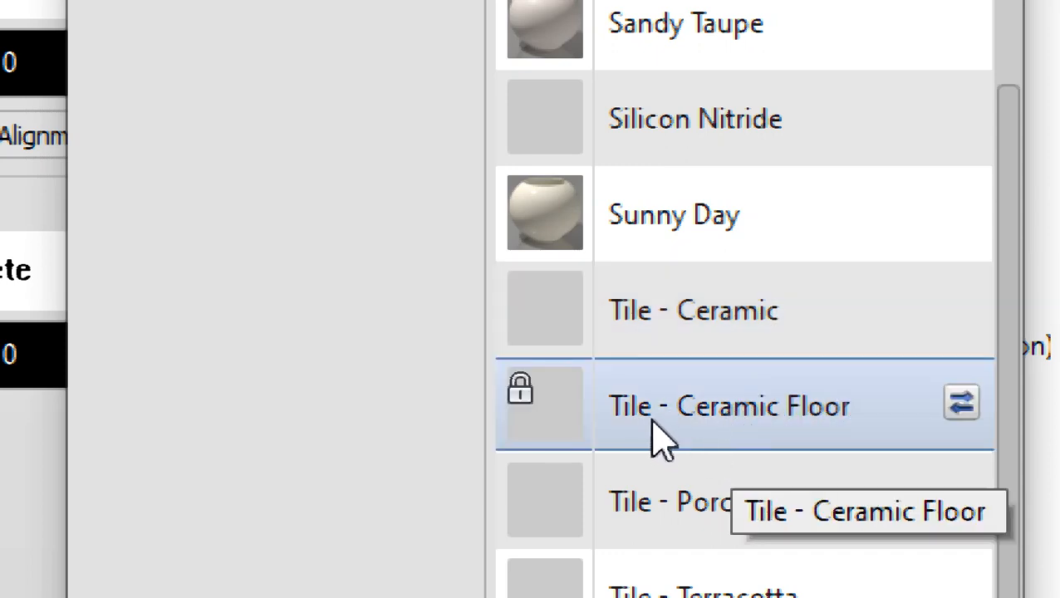
{"action": "scroll", "coordinate": [665, 428], "scroll_direction": "up", "scroll_amount": 5}
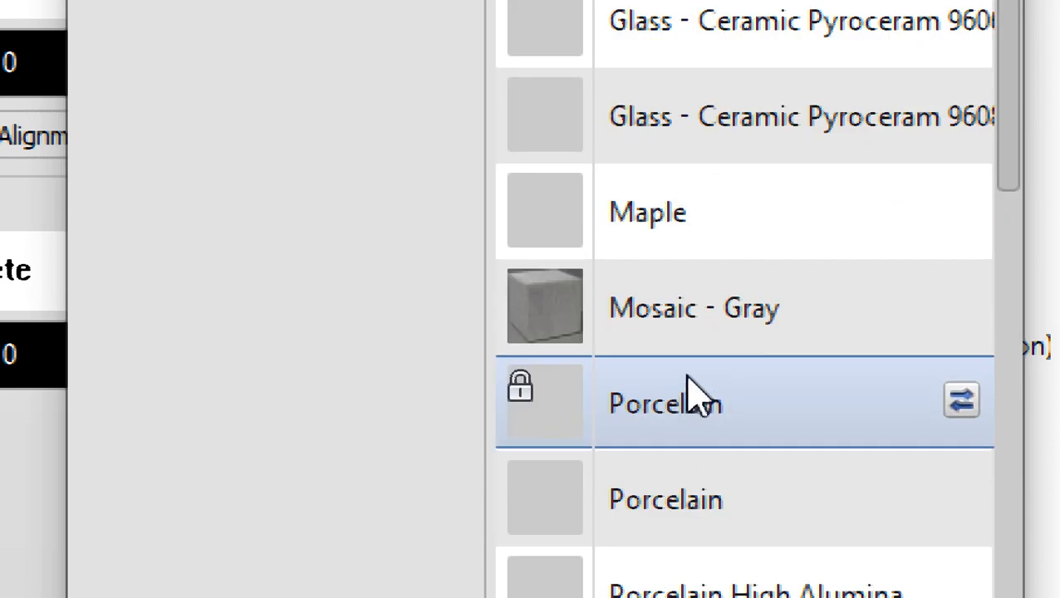
{"action": "scroll", "coordinate": [726, 367], "scroll_direction": "down", "scroll_amount": 5}
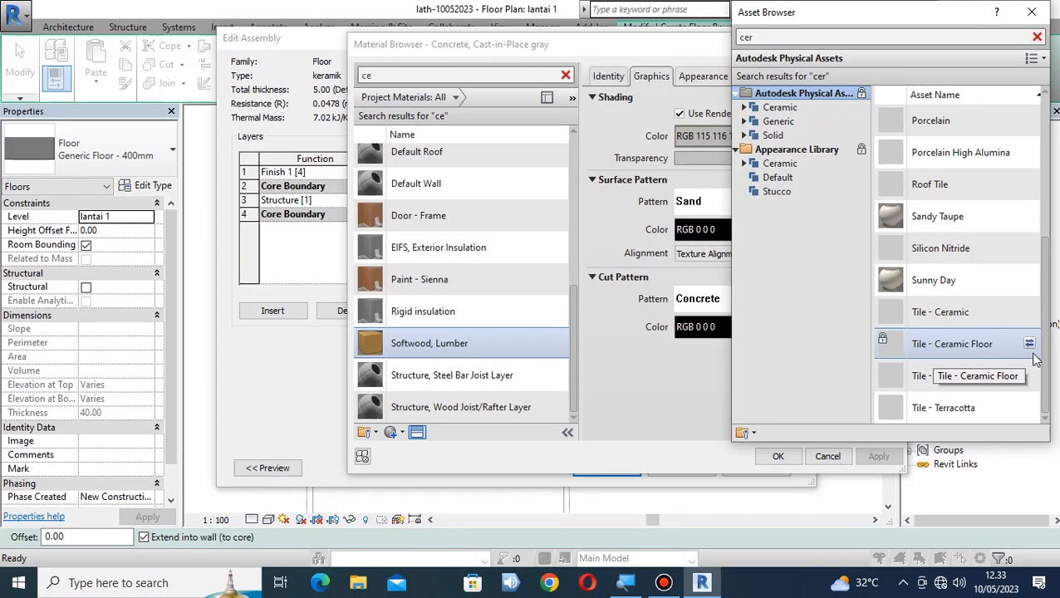
{"action": "left_click", "coordinate": [1031, 346]}
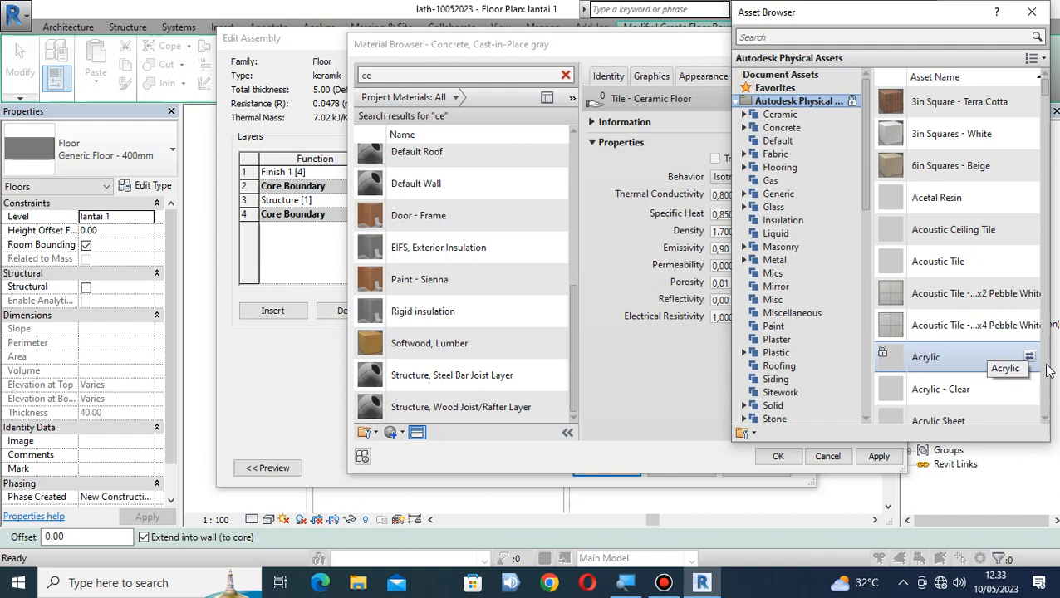
Search the project materials for "tile", and reapply the Tile - Ceramic Floor asset after searching the asset library for "ceramic"
{"action": "left_click", "coordinate": [440, 76]}
{"action": "type", "text": "til"}
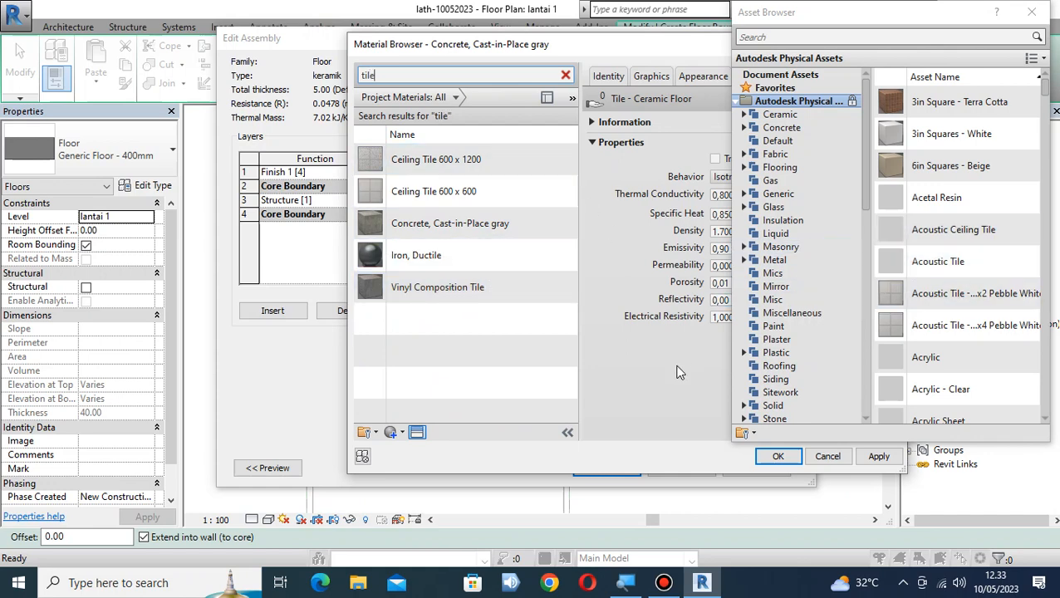
{"action": "left_click", "coordinate": [902, 38]}
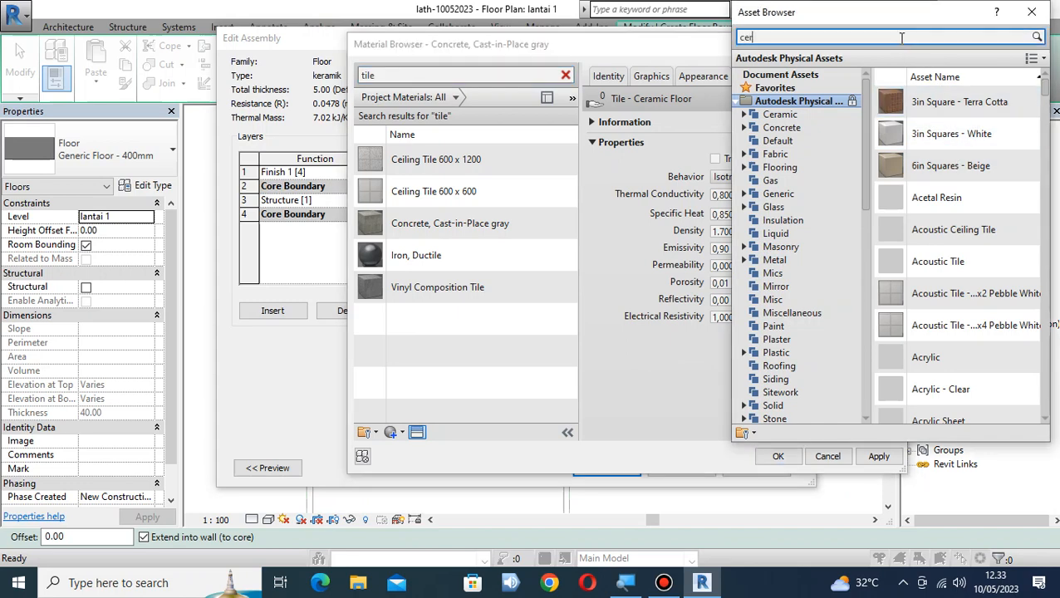
{"action": "type", "text": "cera,mi"}
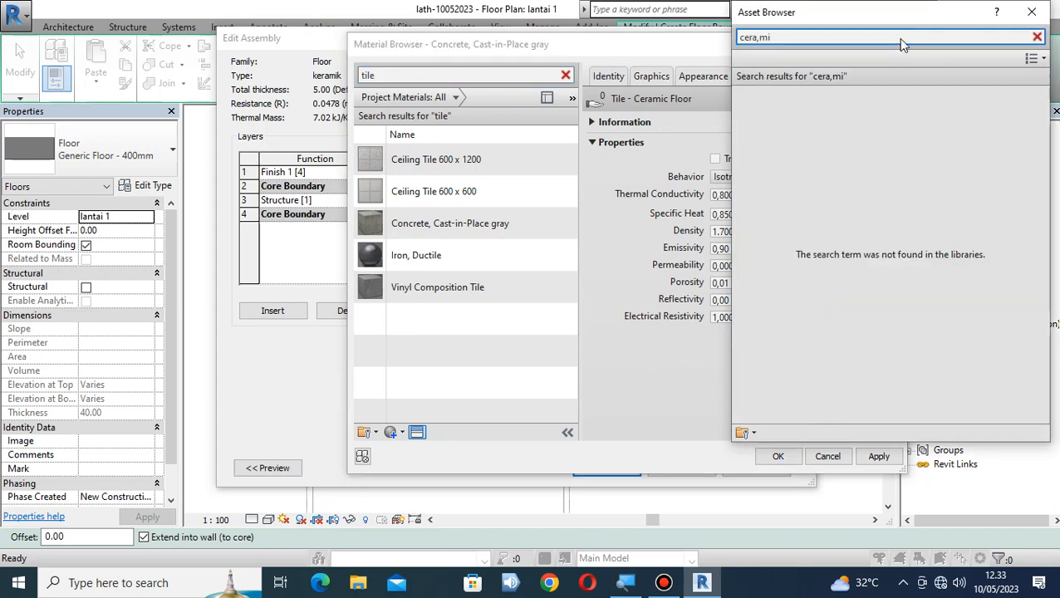
{"action": "key", "text": "BackSpace"}
{"action": "key", "text": "BackSpace"}
{"action": "key", "text": "BackSpace"}
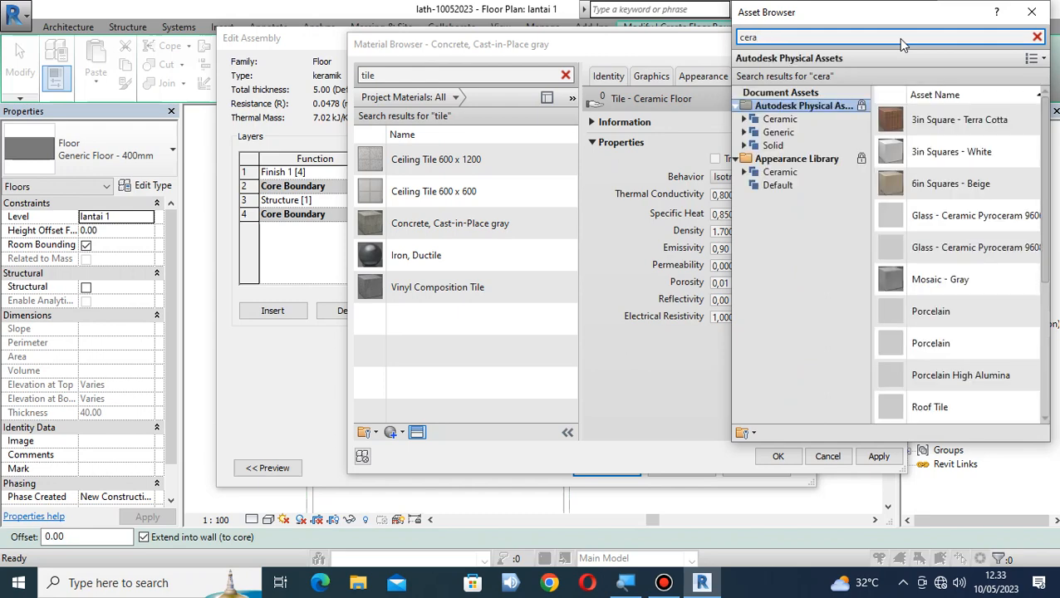
{"action": "type", "text": "mic"}
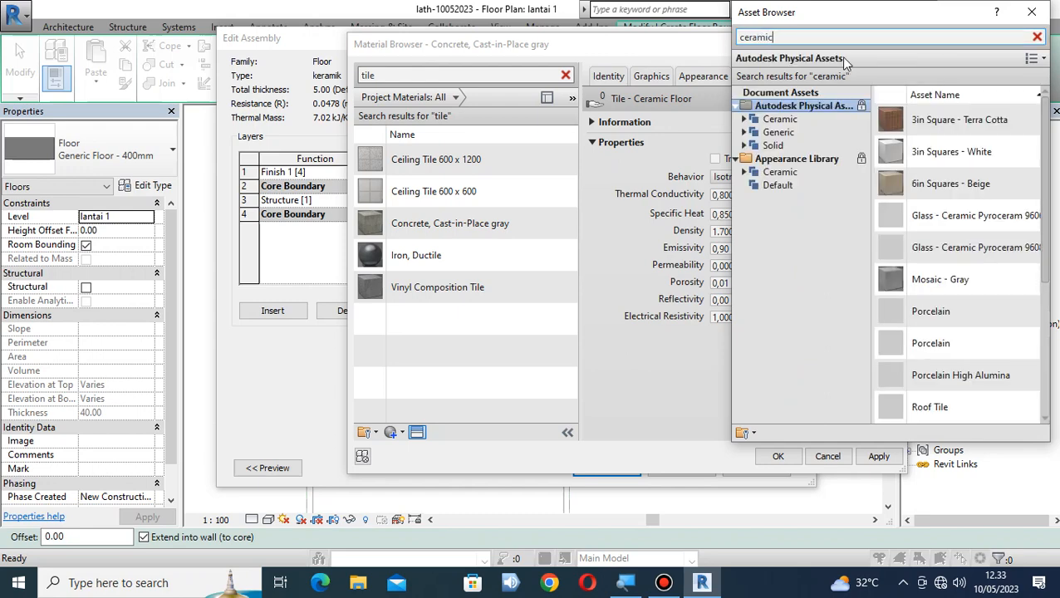
{"action": "scroll", "coordinate": [956, 337], "scroll_direction": "down", "scroll_amount": 2}
{"action": "scroll", "coordinate": [956, 336], "scroll_direction": "down", "scroll_amount": 1}
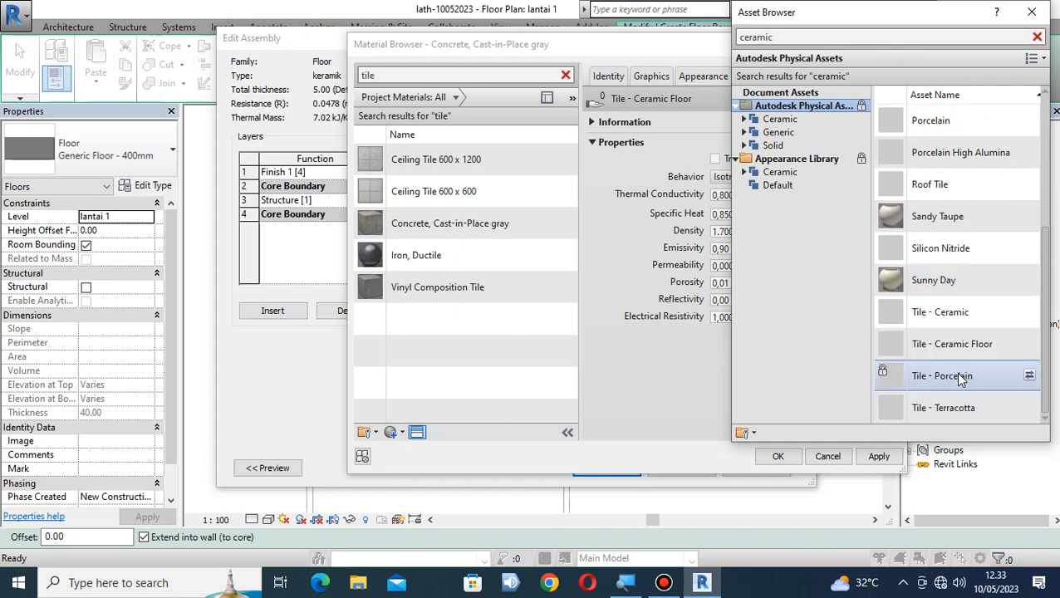
{"action": "left_click", "coordinate": [1029, 344]}
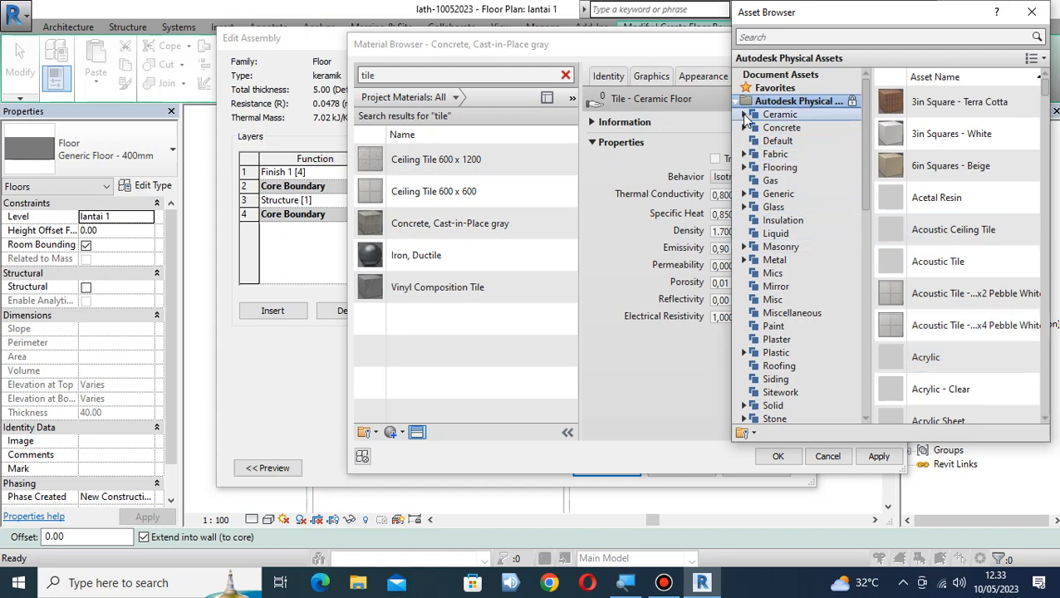
Apply the 3in Squares - White appearance from the Ceramic Tile assets and assign the edited material to the Finish 1 [4] layer
{"action": "left_click", "coordinate": [744, 116]}
{"action": "left_click", "coordinate": [779, 141]}
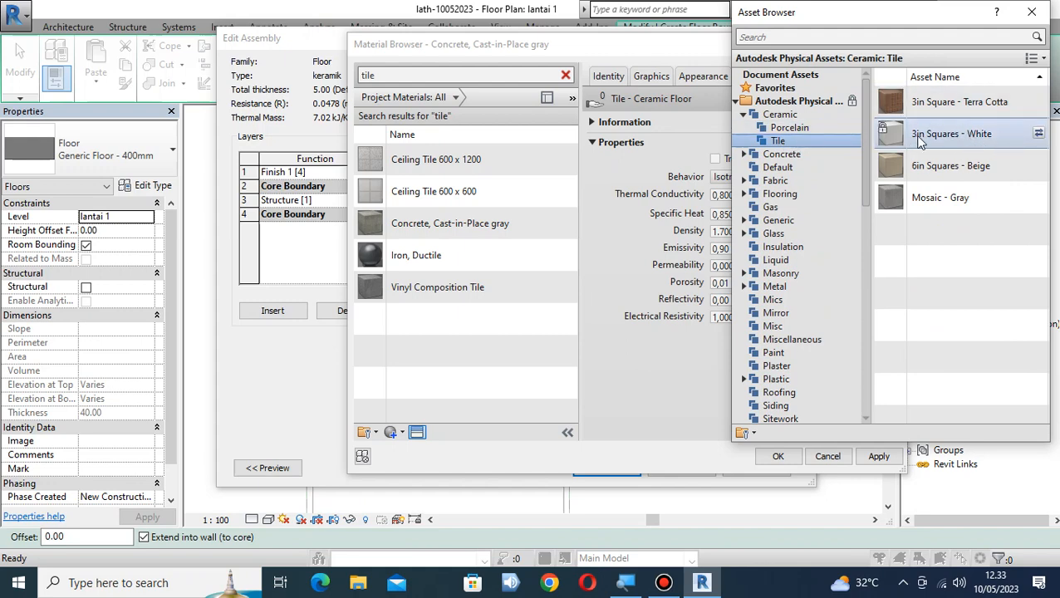
{"action": "double_click", "coordinate": [971, 145]}
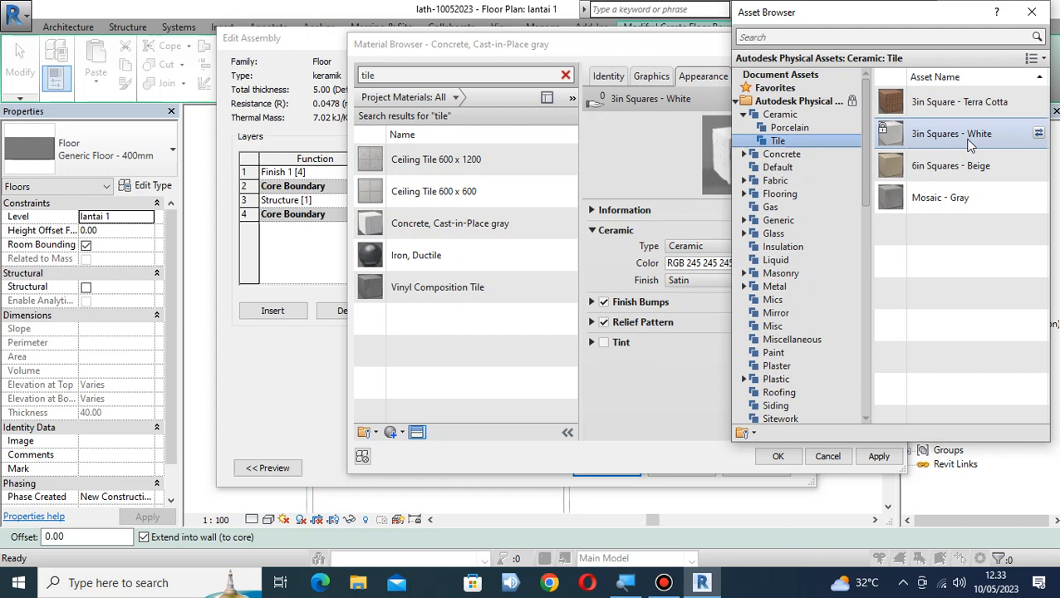
{"action": "left_click", "coordinate": [1032, 12]}
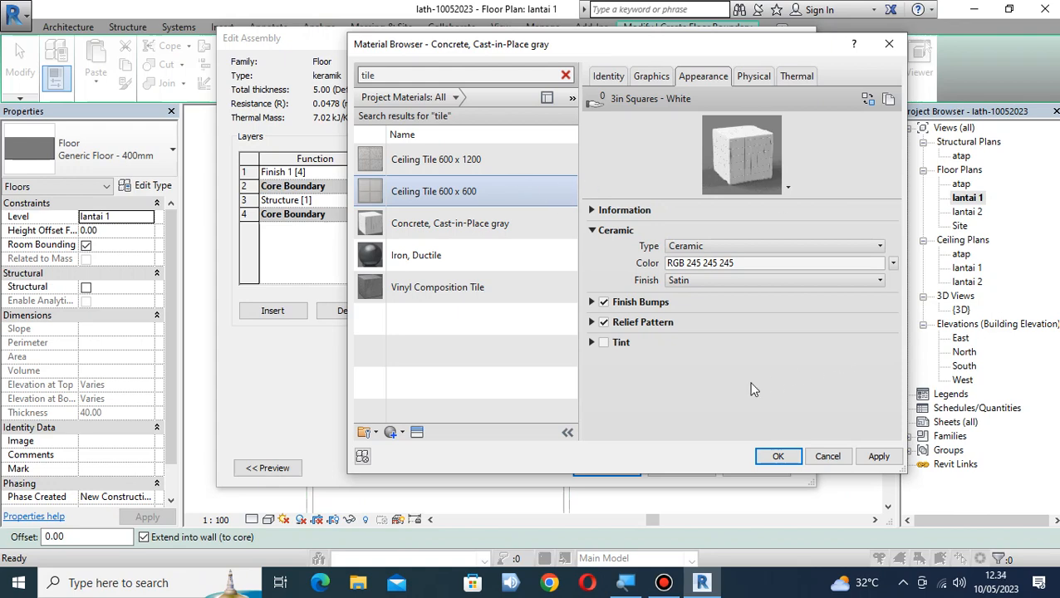
{"action": "left_click", "coordinate": [778, 457]}
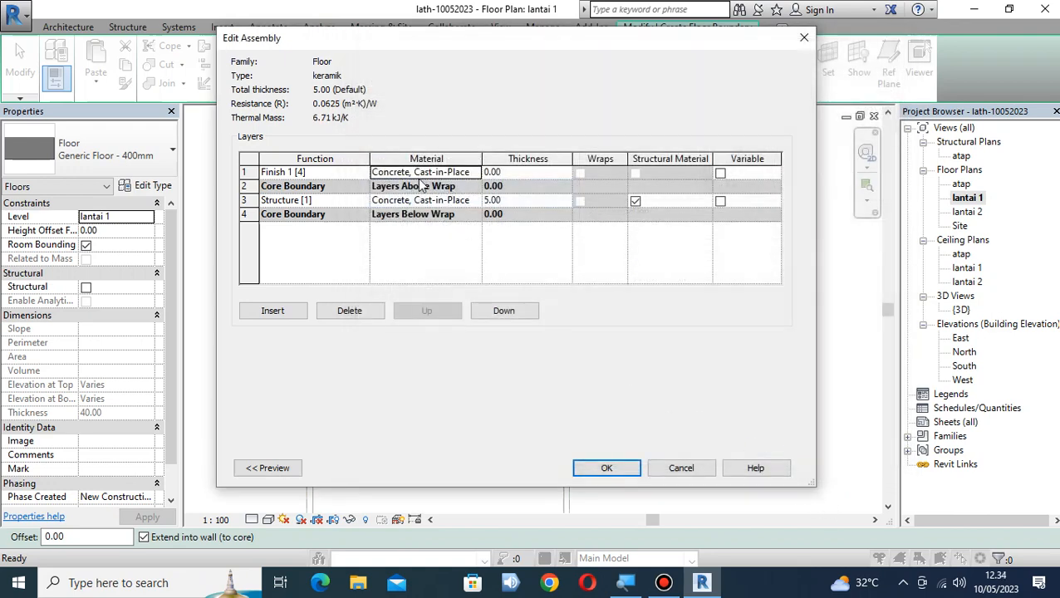
{"action": "left_click", "coordinate": [472, 173]}
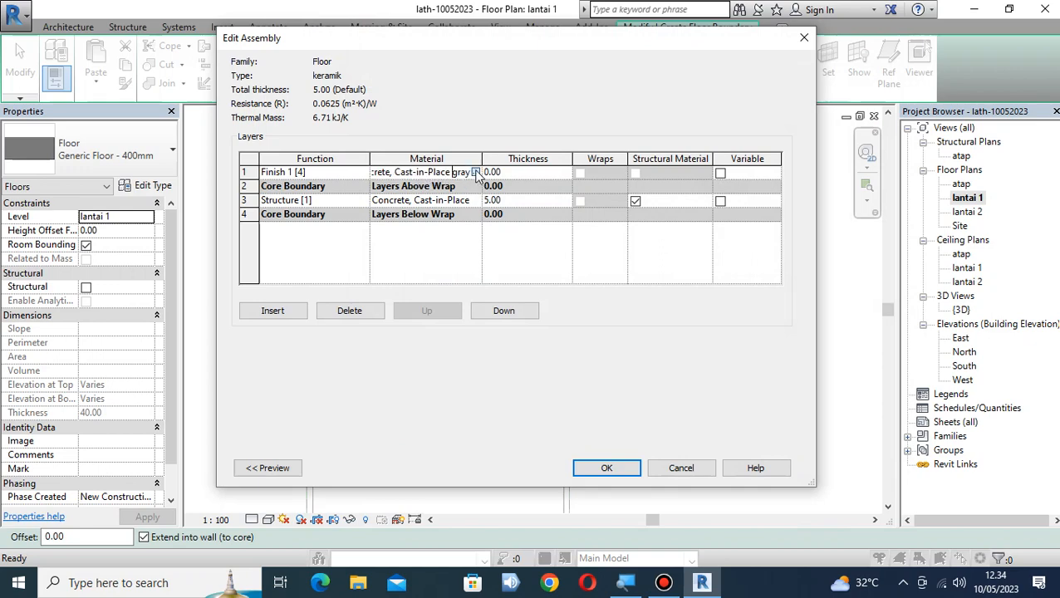
{"action": "left_click", "coordinate": [476, 174]}
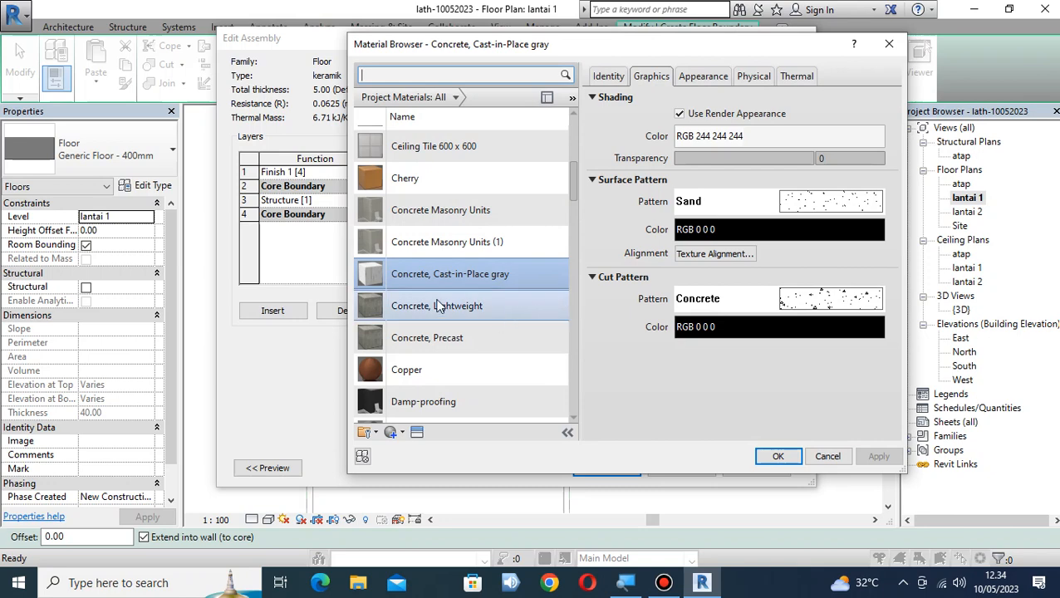
{"action": "scroll", "coordinate": [467, 146], "scroll_direction": "up", "scroll_amount": 1}
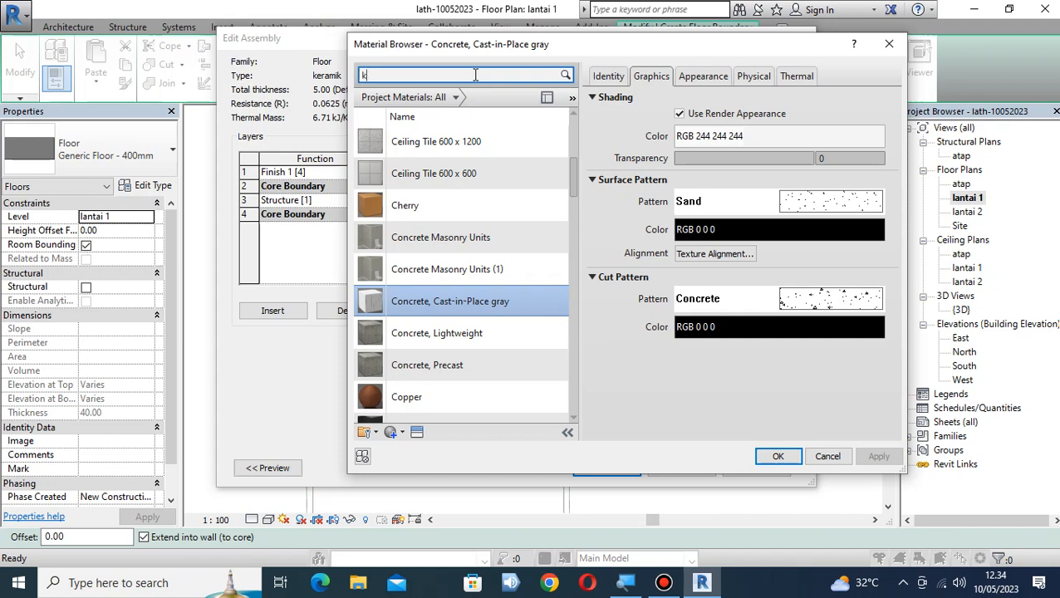
{"action": "key", "text": "BackSpace"}
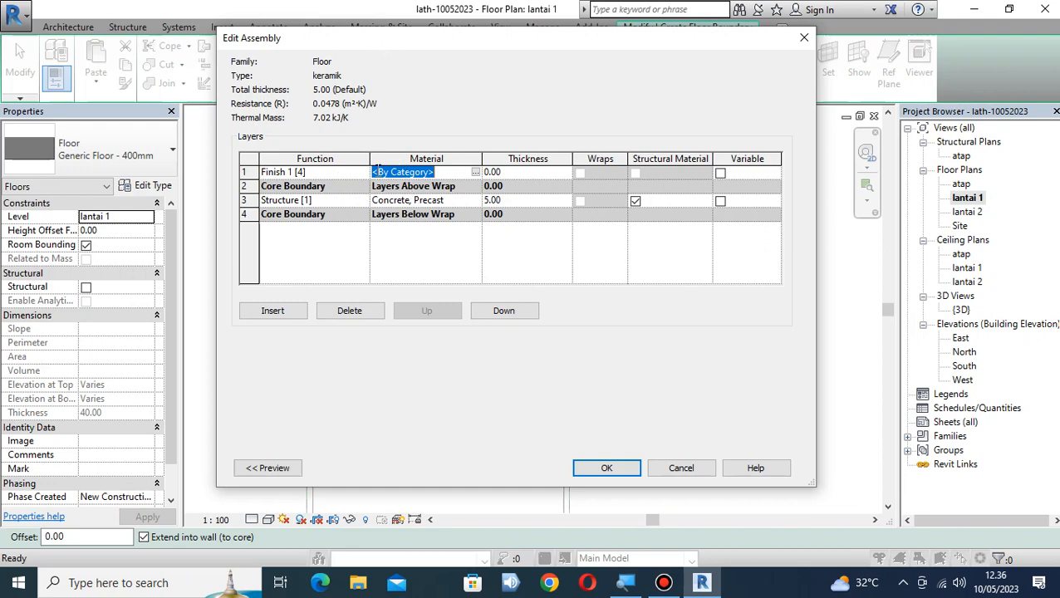
{"action": "left_click", "coordinate": [476, 174]}
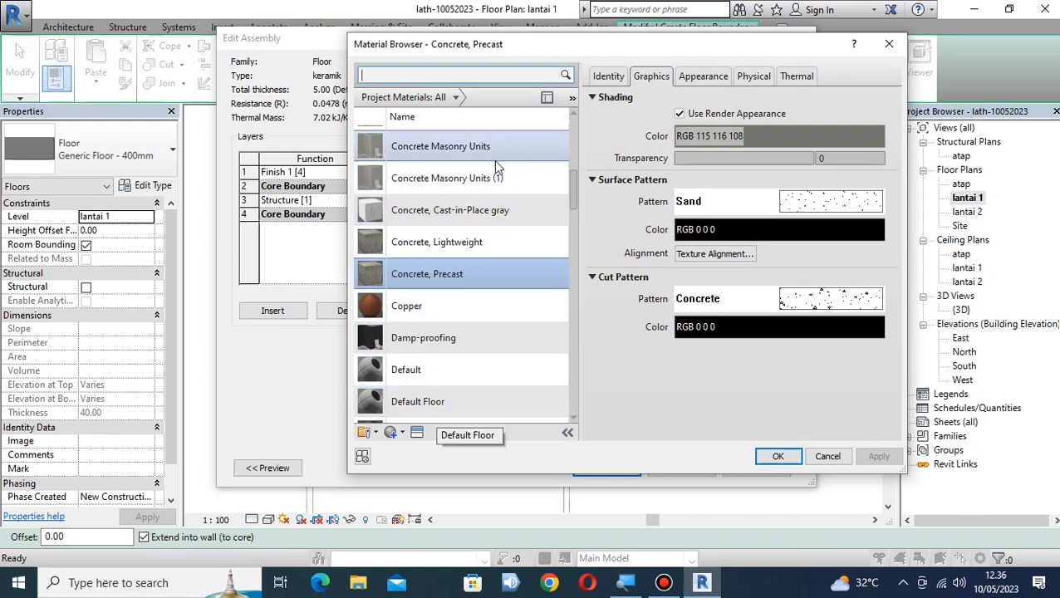
{"action": "scroll", "coordinate": [480, 204], "scroll_direction": "down", "scroll_amount": 3}
{"action": "scroll", "coordinate": [480, 216], "scroll_direction": "down", "scroll_amount": 4}
{"action": "scroll", "coordinate": [483, 216], "scroll_direction": "up", "scroll_amount": 7}
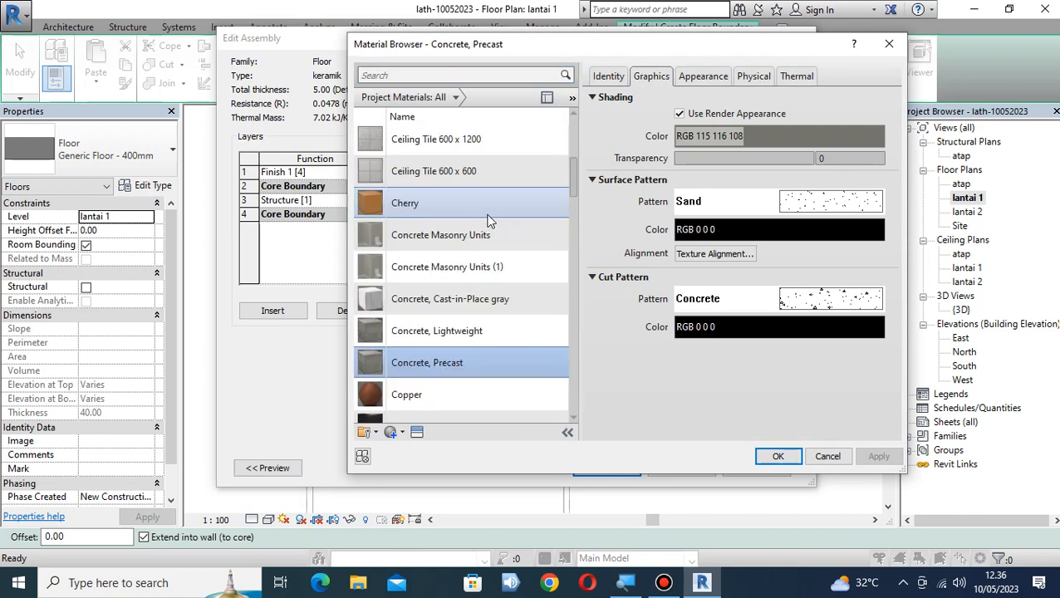
{"action": "scroll", "coordinate": [481, 373], "scroll_direction": "down", "scroll_amount": 4}
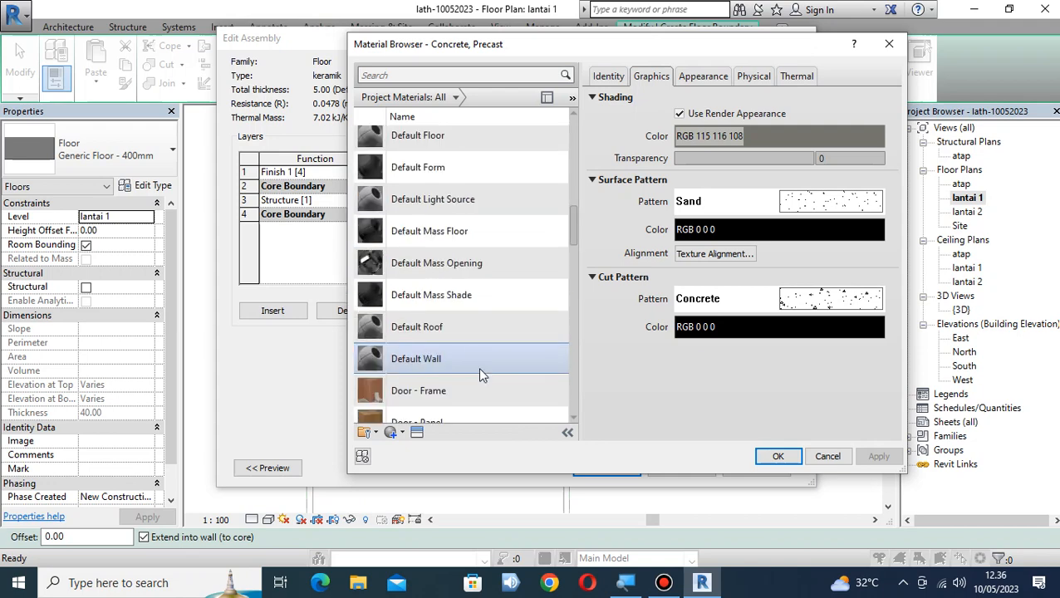
{"action": "scroll", "coordinate": [461, 228], "scroll_direction": "up", "scroll_amount": 3}
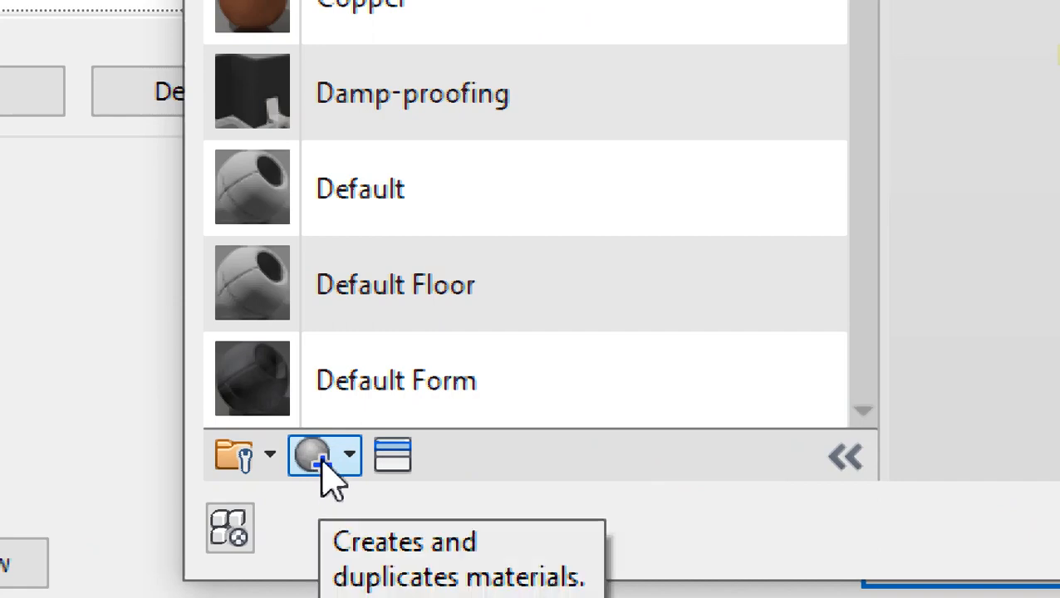
{"action": "left_click", "coordinate": [349, 459]}
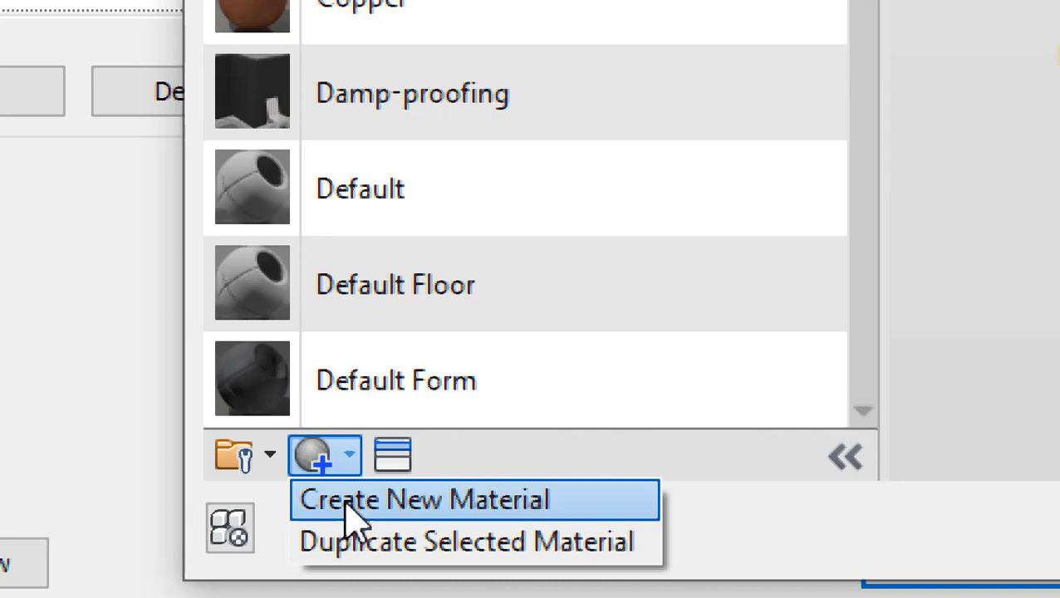
{"action": "left_click", "coordinate": [345, 505]}
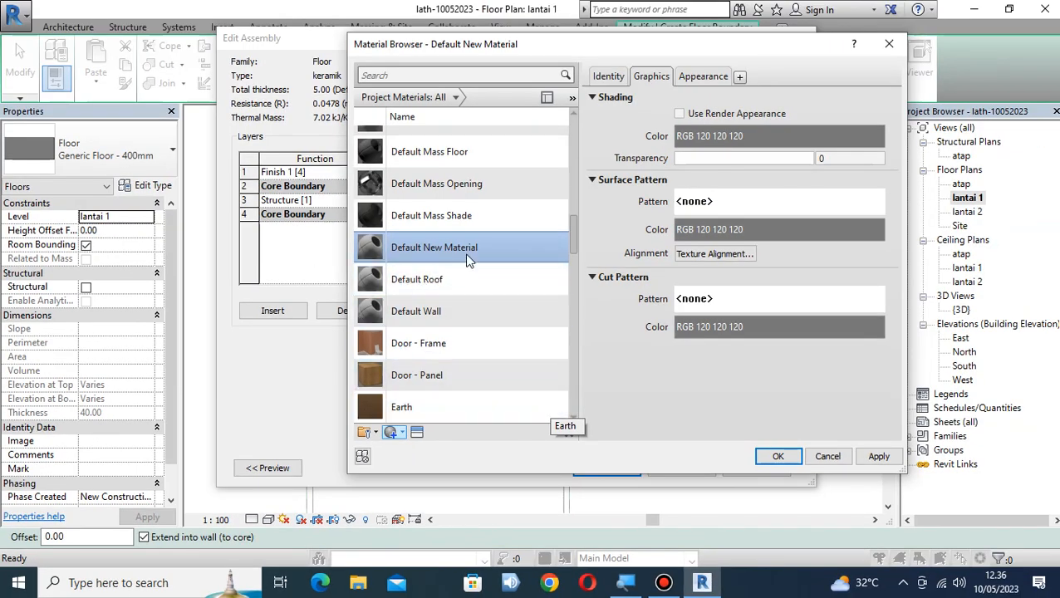
{"action": "right_click", "coordinate": [470, 253]}
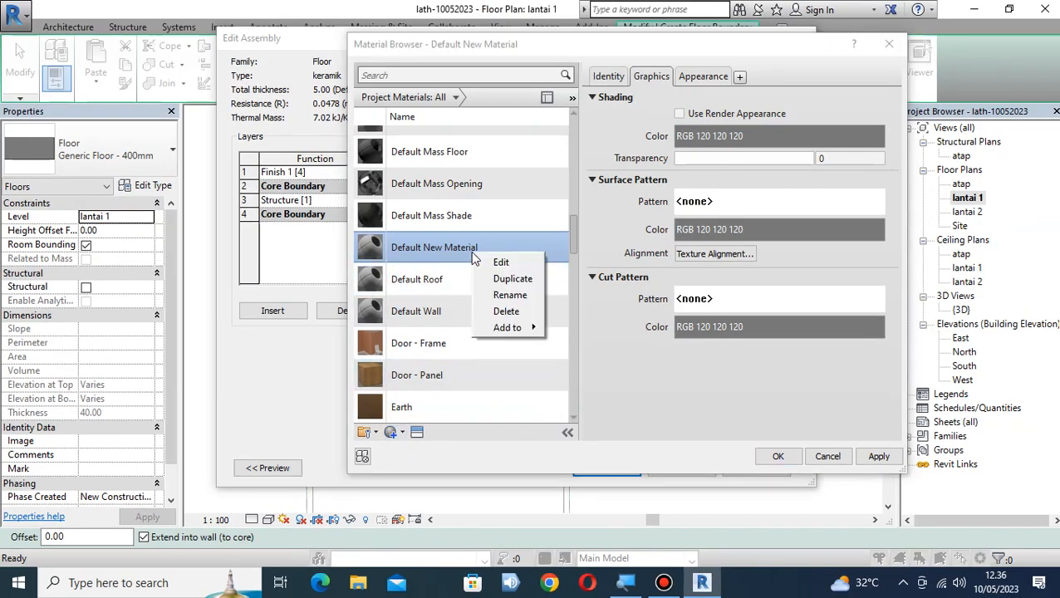
{"action": "left_click", "coordinate": [509, 295]}
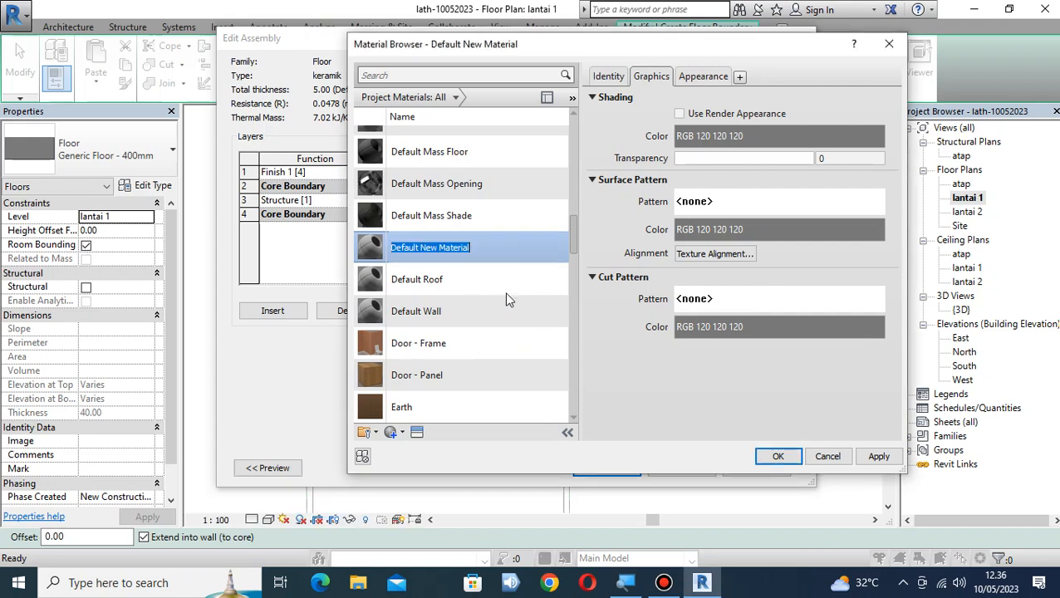
{"action": "type", "text": "keramik40x40"}
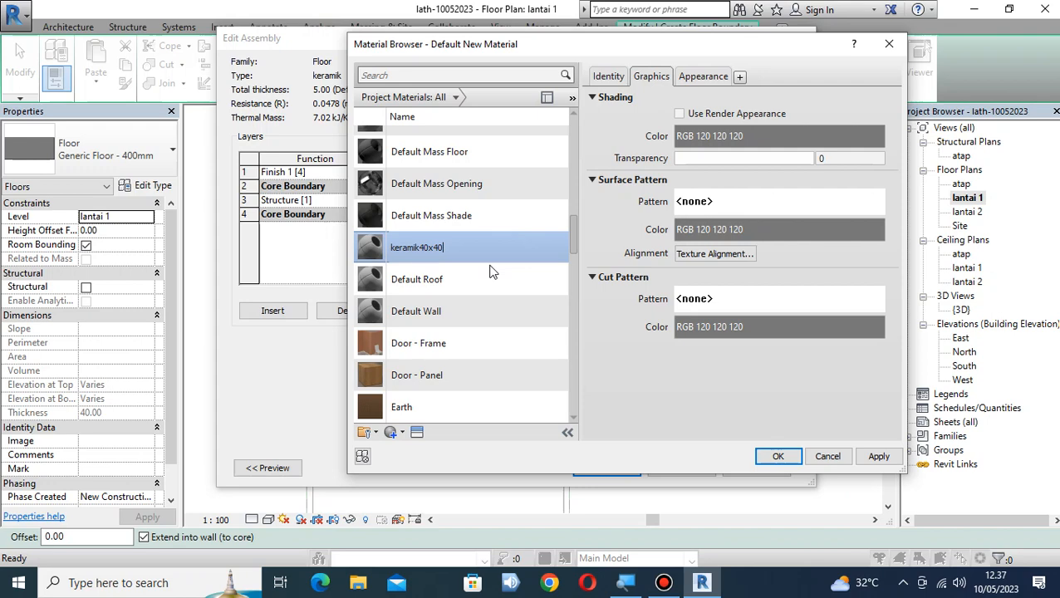
{"action": "key", "text": "Return"}
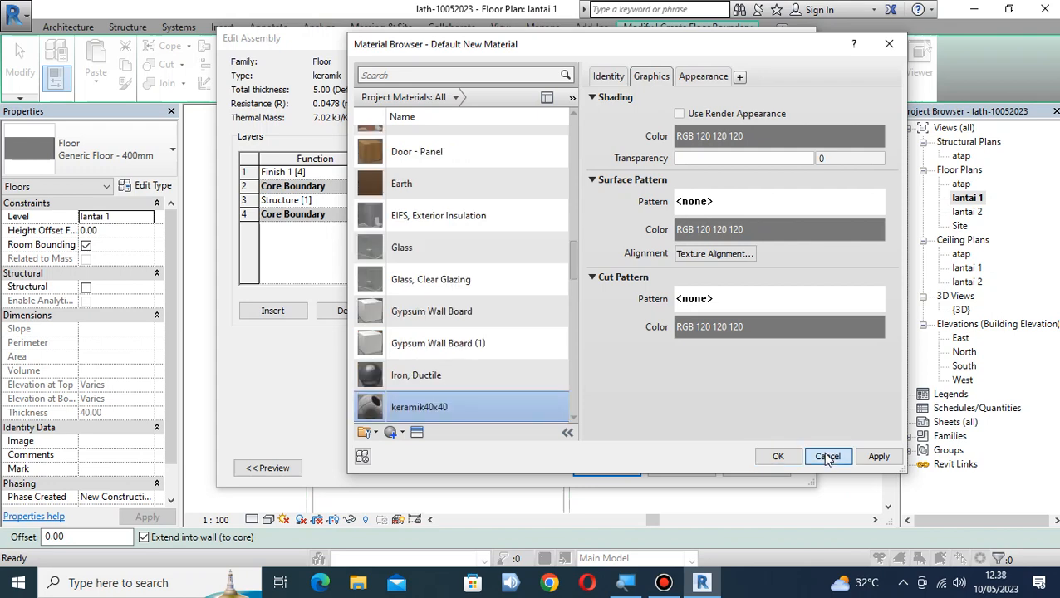
{"action": "left_click", "coordinate": [827, 457]}
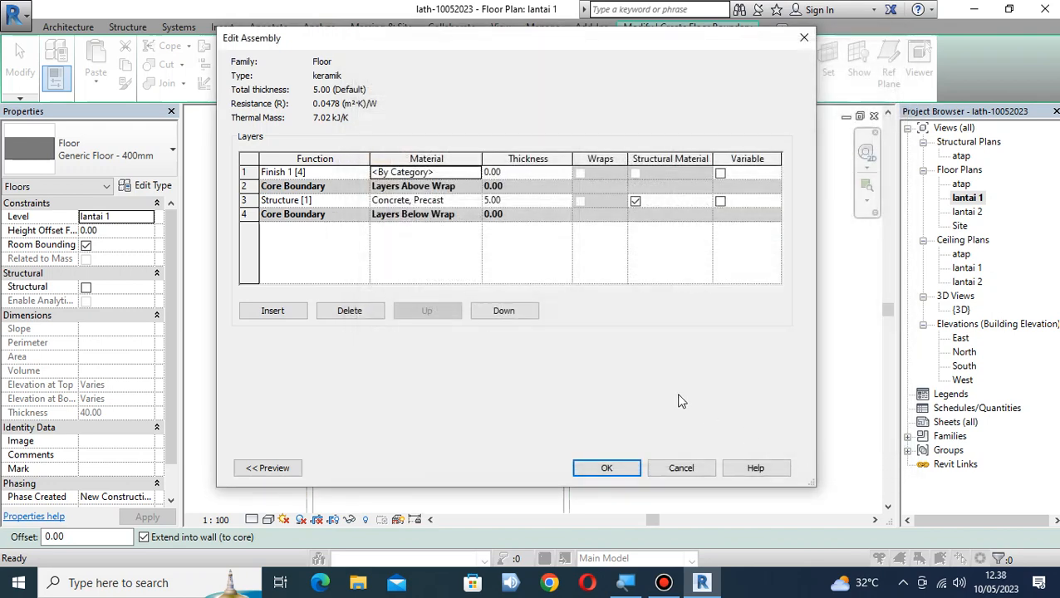
{"action": "left_click", "coordinate": [457, 173]}
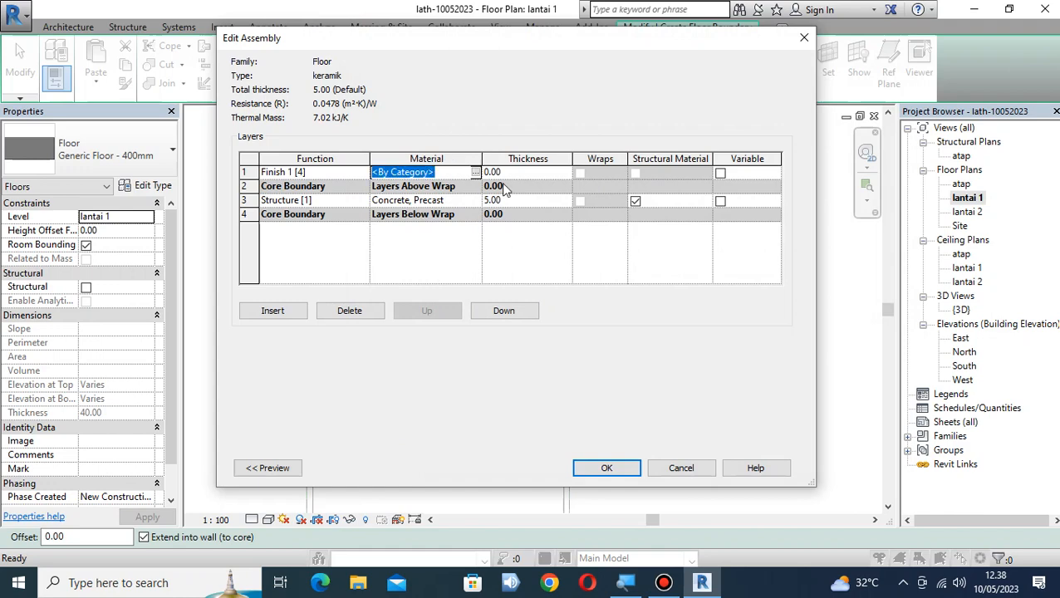
{"action": "left_click", "coordinate": [663, 583]}
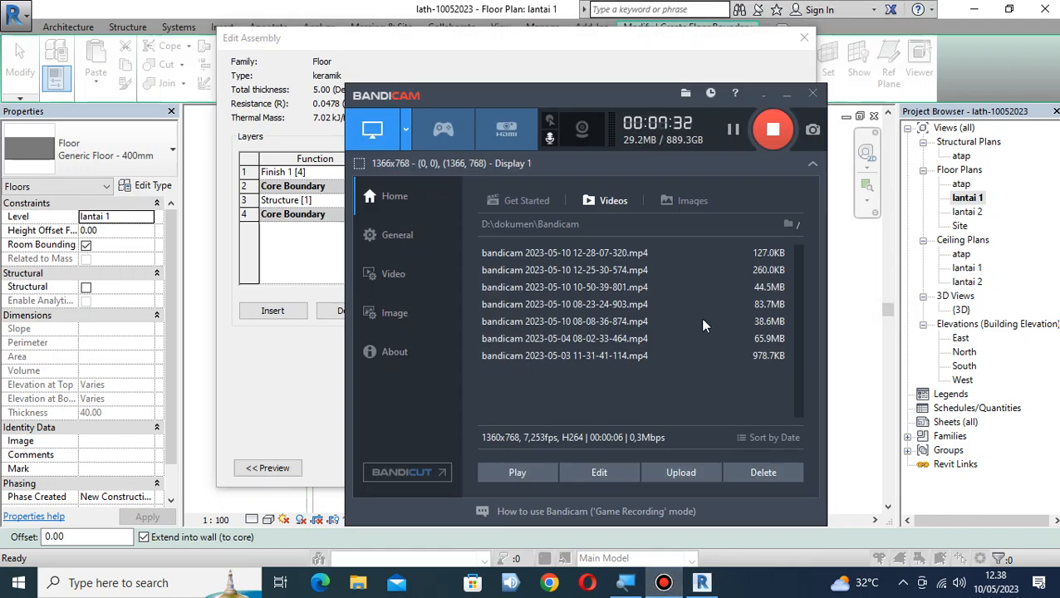
{"action": "left_click", "coordinate": [787, 97]}
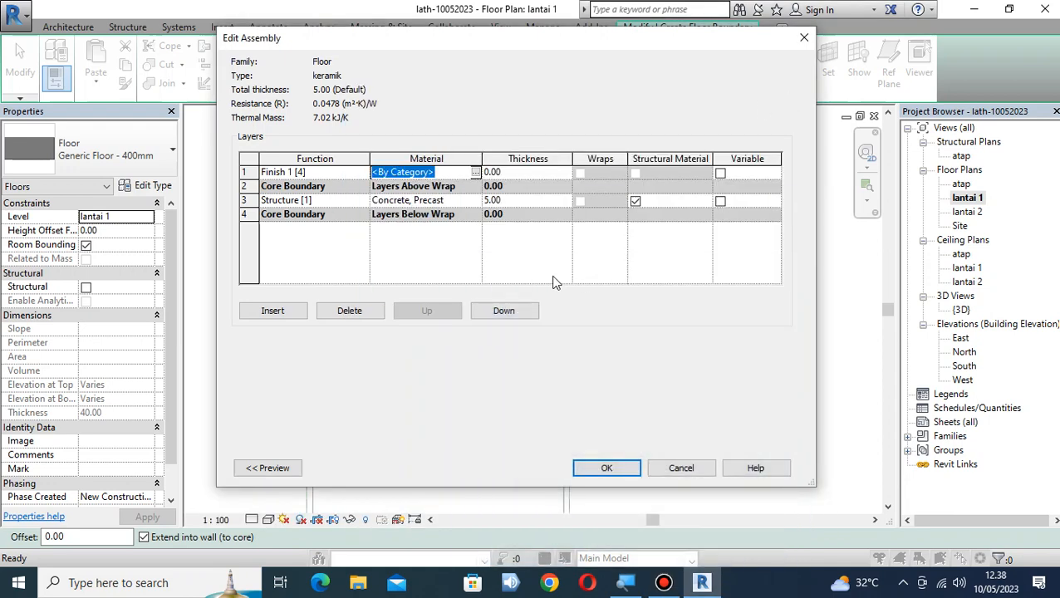
Create a new project material for the Finish 1 [4] layer and name it 1210 keramik40x40
{"action": "left_click", "coordinate": [456, 172]}
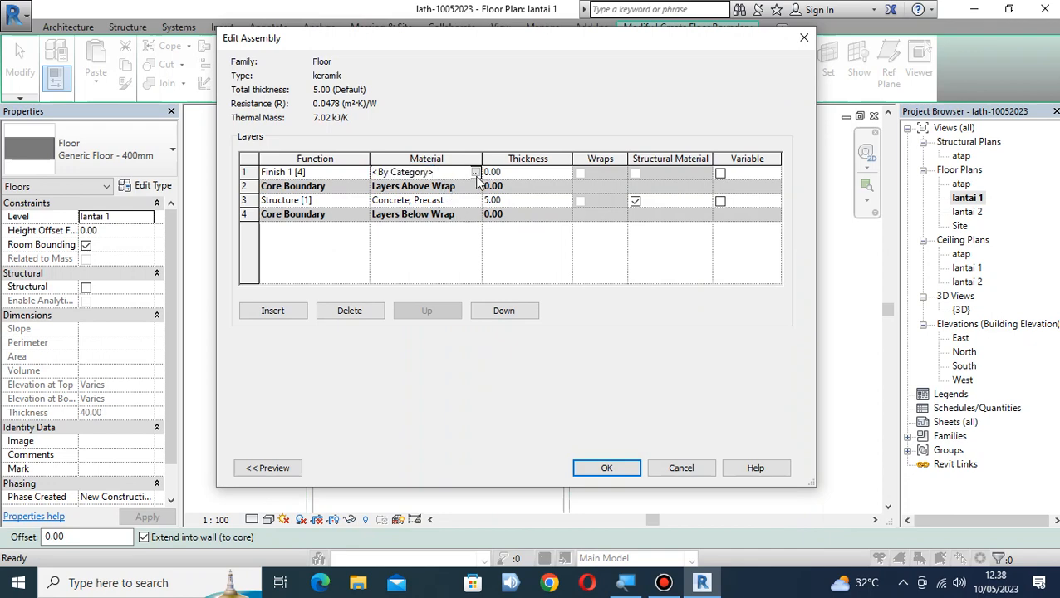
{"action": "left_click", "coordinate": [476, 174]}
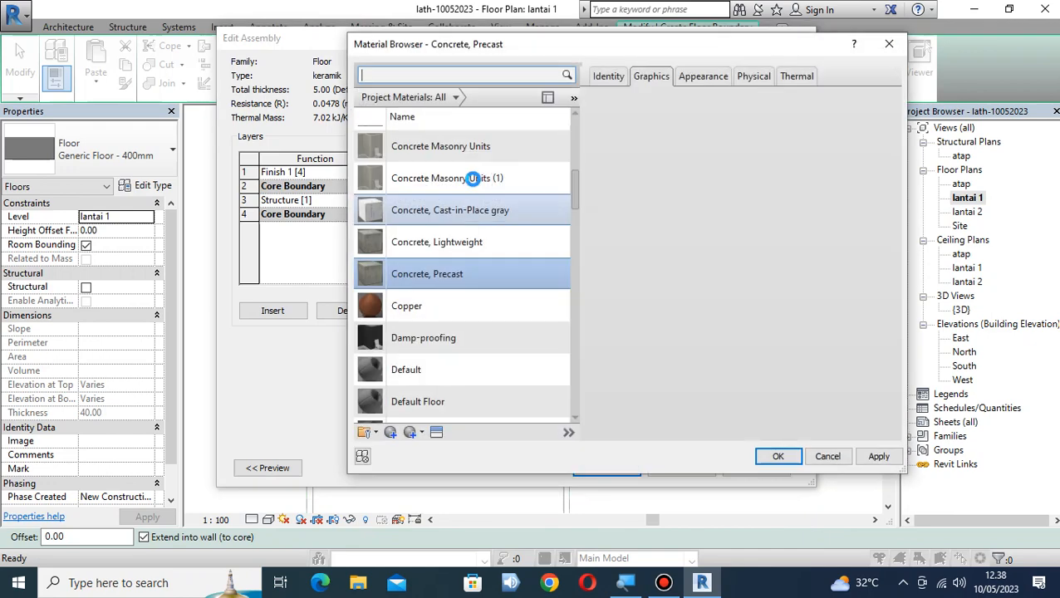
{"action": "scroll", "coordinate": [428, 386], "scroll_direction": "down", "scroll_amount": 1}
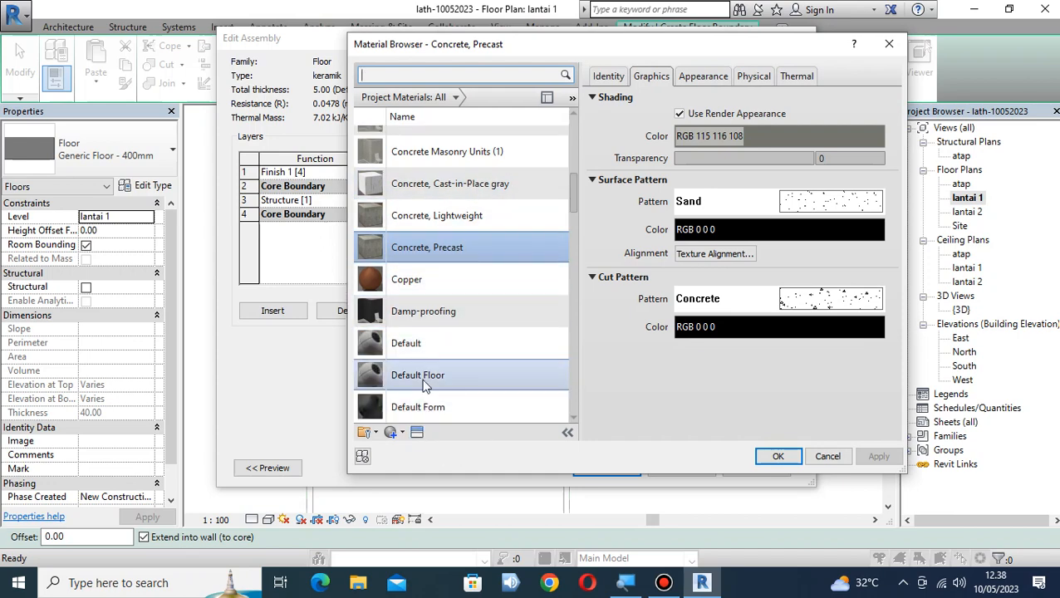
{"action": "scroll", "coordinate": [433, 404], "scroll_direction": "down", "scroll_amount": 3}
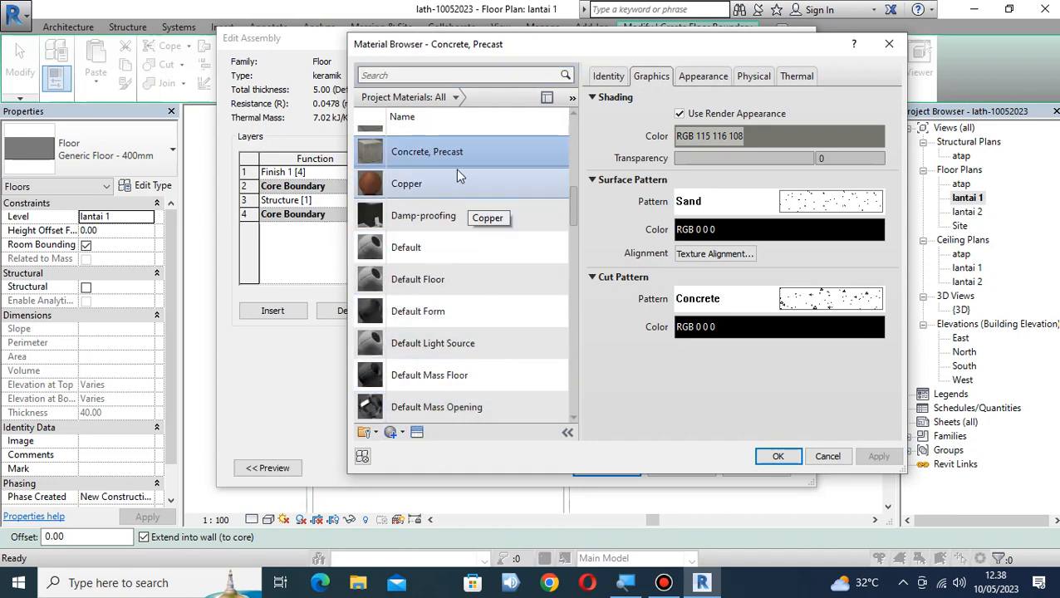
{"action": "left_click", "coordinate": [440, 247]}
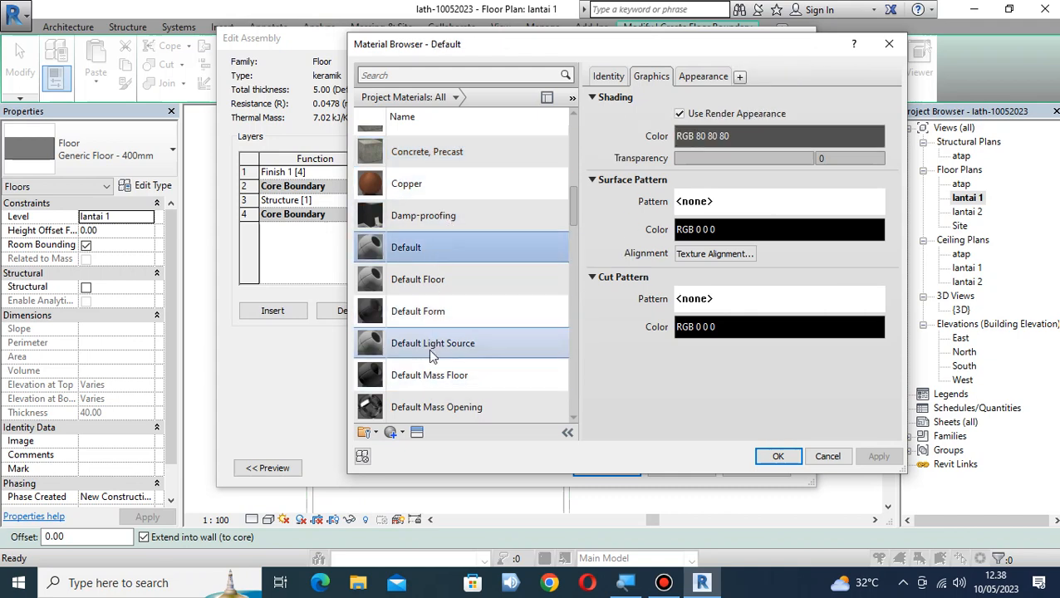
{"action": "left_click", "coordinate": [403, 432]}
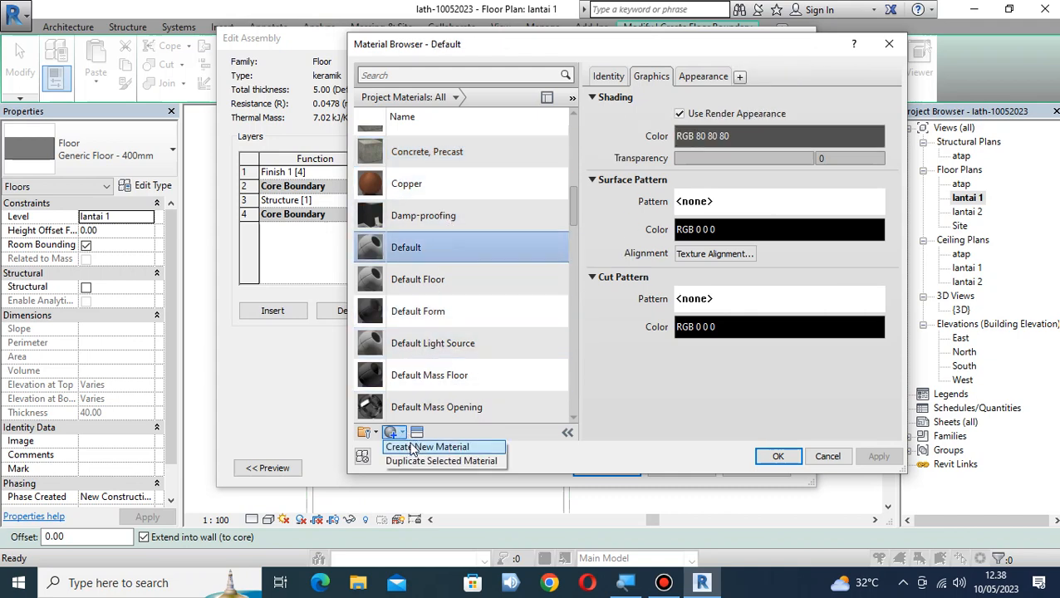
{"action": "left_click", "coordinate": [413, 449]}
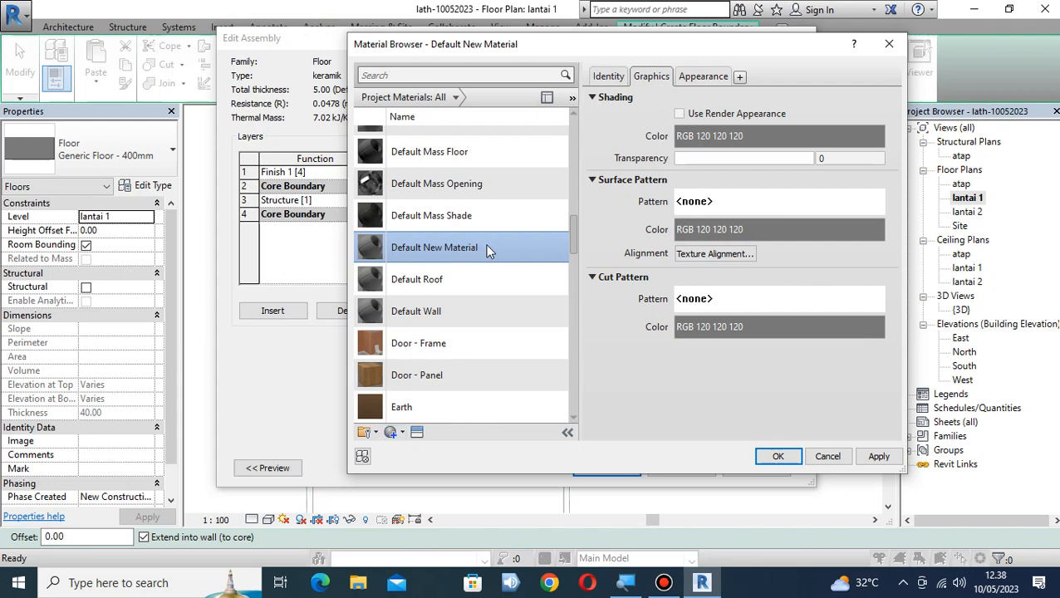
{"action": "right_click", "coordinate": [487, 247]}
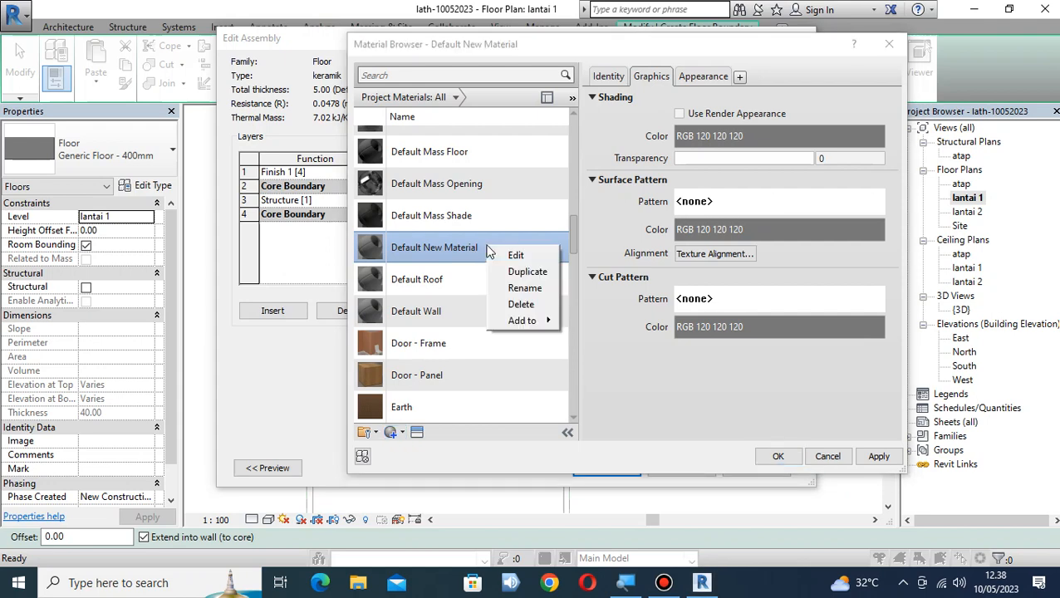
{"action": "left_click", "coordinate": [530, 292]}
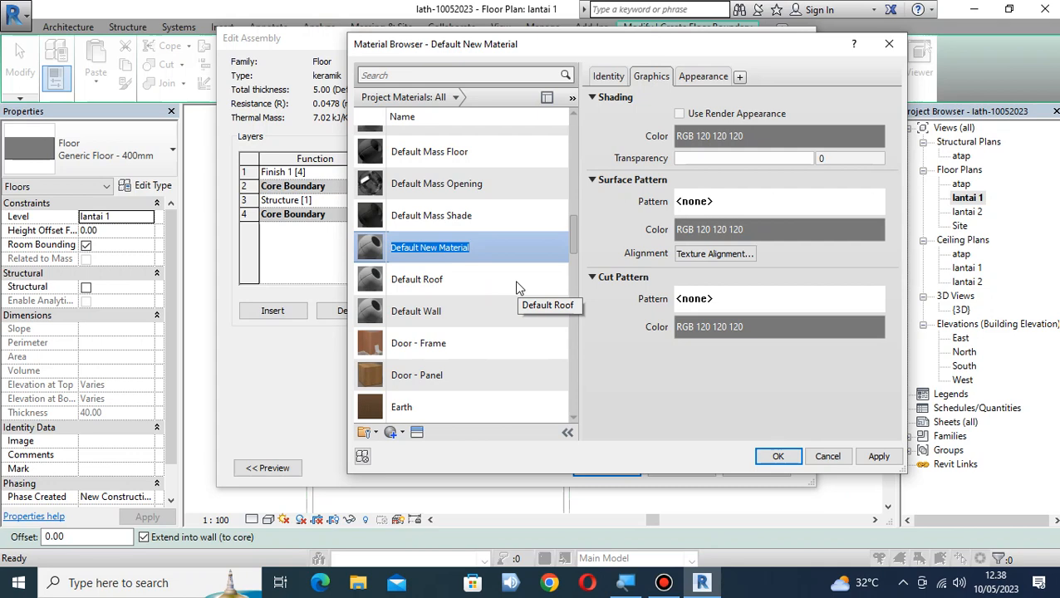
{"action": "type", "text": "1210 keramik40x40"}
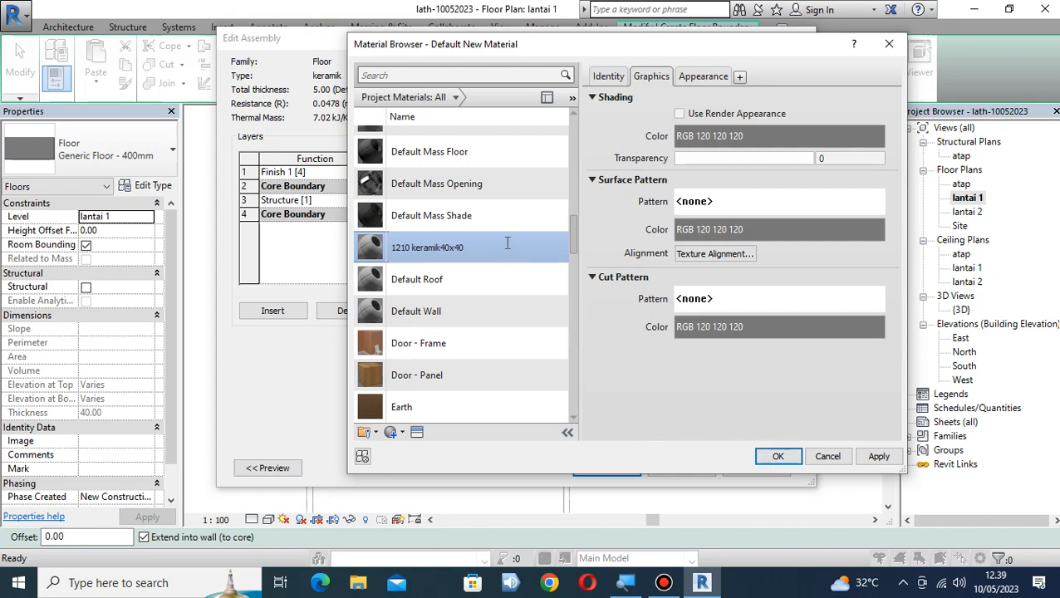
For the new material's surface pattern, duplicate the 250mm Squares model fill pattern
{"action": "left_click", "coordinate": [784, 204]}
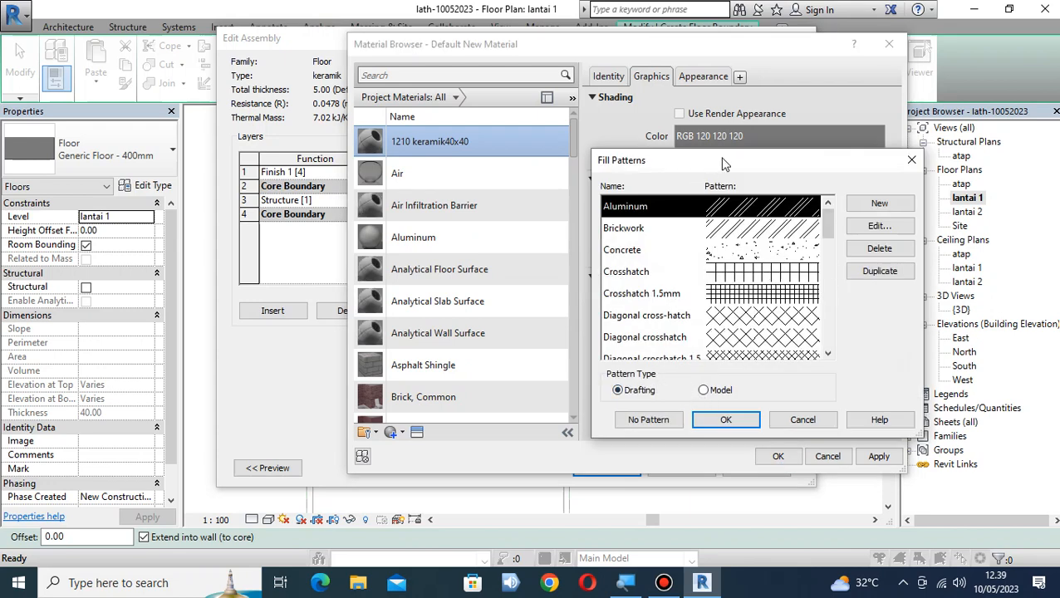
{"action": "left_click_drag", "start_coordinate": [719, 162], "coordinate": [730, 115]}
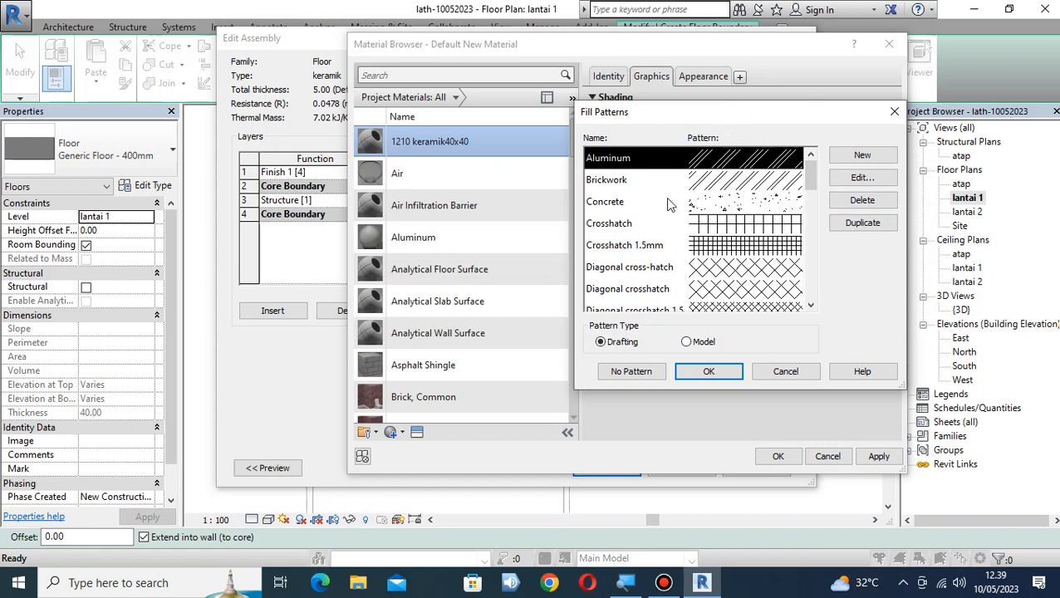
{"action": "left_click", "coordinate": [686, 342]}
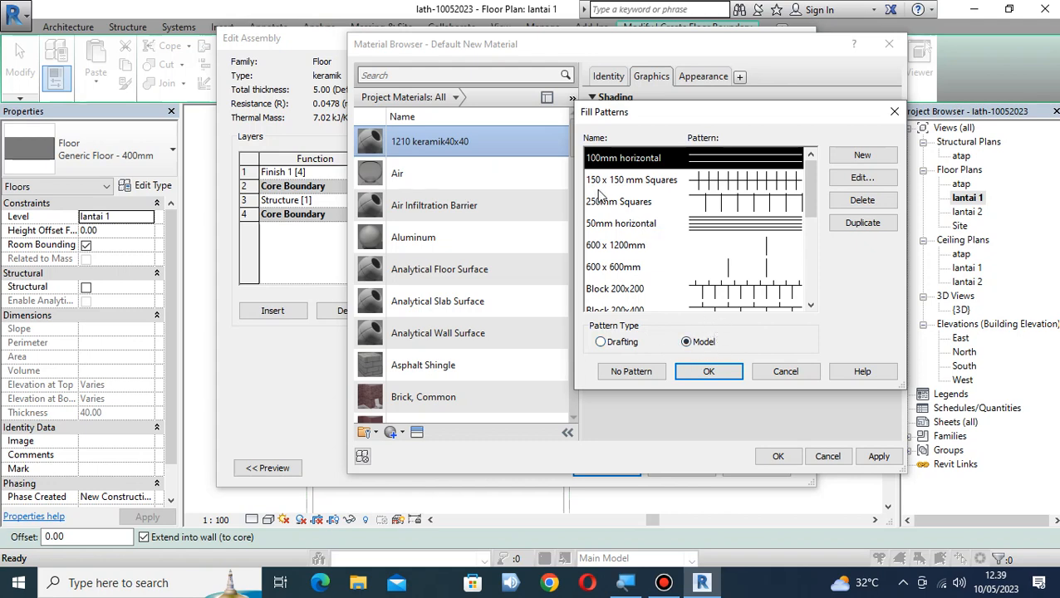
{"action": "left_click_drag", "start_coordinate": [810, 212], "coordinate": [829, 172]}
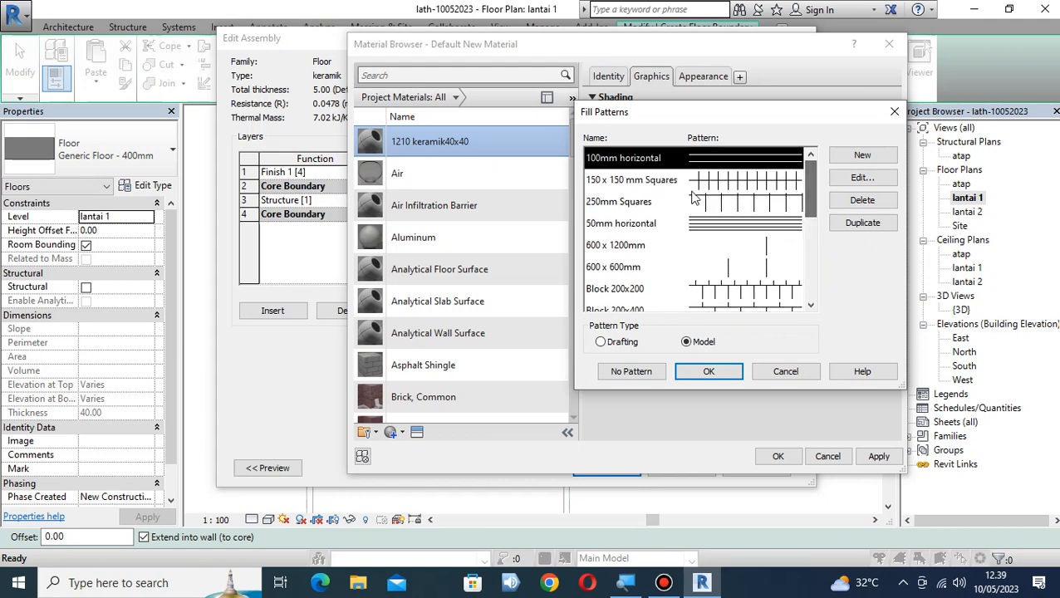
{"action": "left_click", "coordinate": [735, 211]}
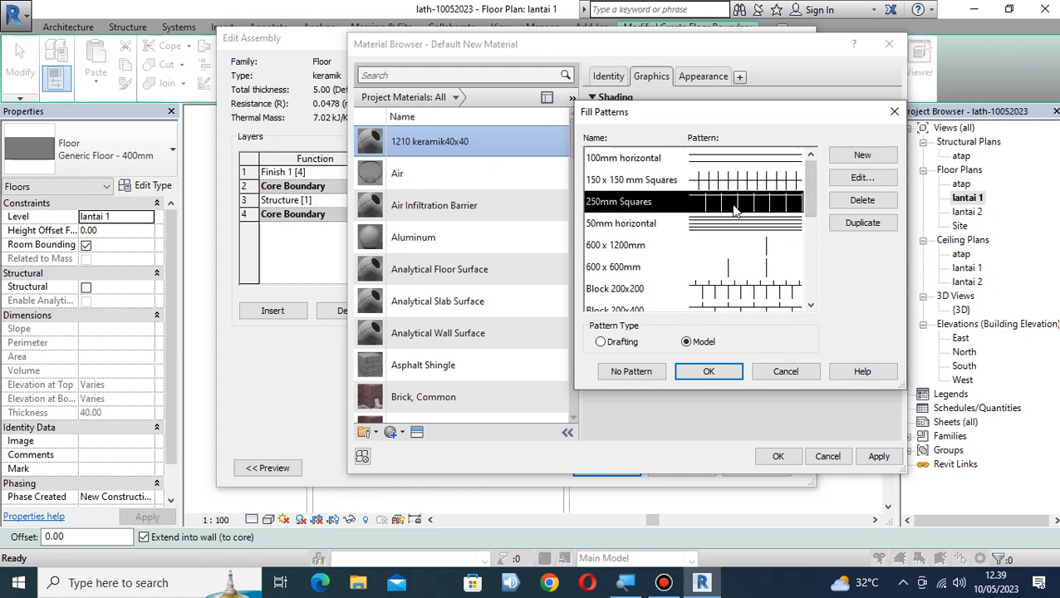
{"action": "left_click", "coordinate": [863, 224]}
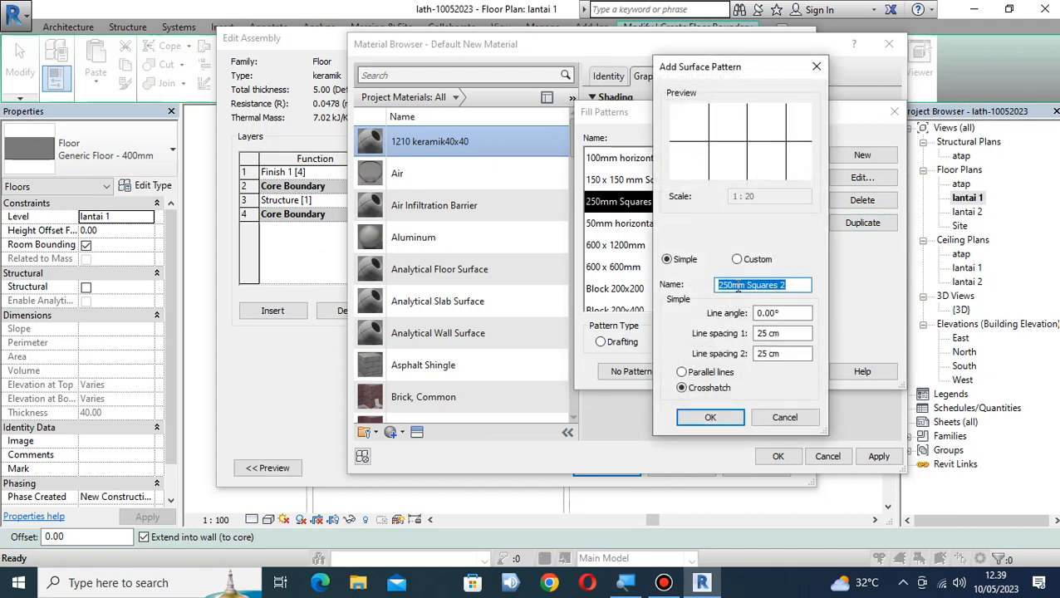
Name the duplicated crosshatch pattern keramik40x40 and set both line spacings to 40 cm
{"action": "type", "text": "keramik40x40"}
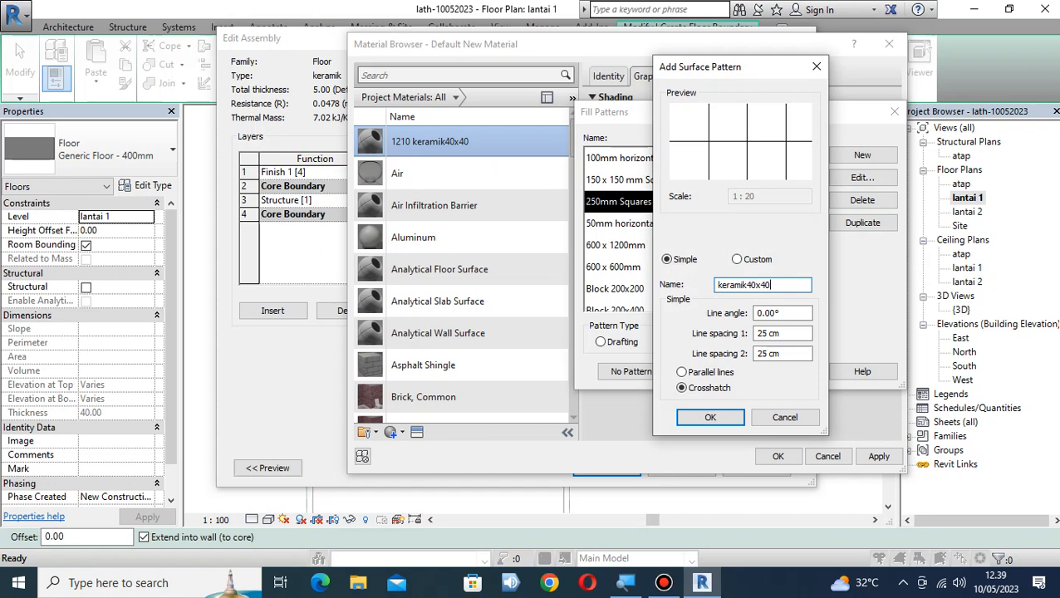
{"action": "key", "text": "Tab"}
{"action": "key", "text": "Tab"}
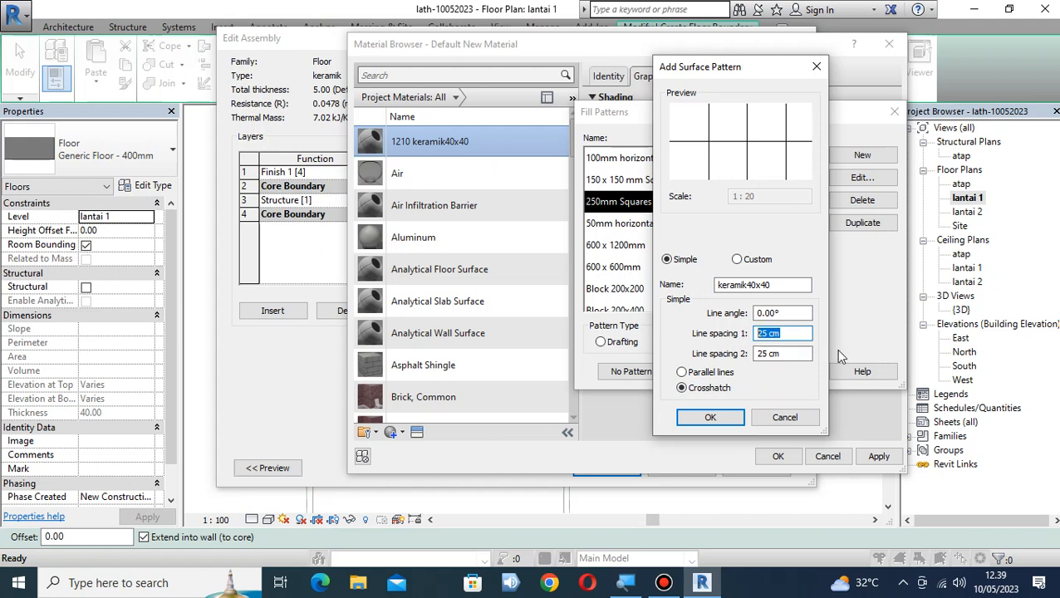
{"action": "type", "text": "40"}
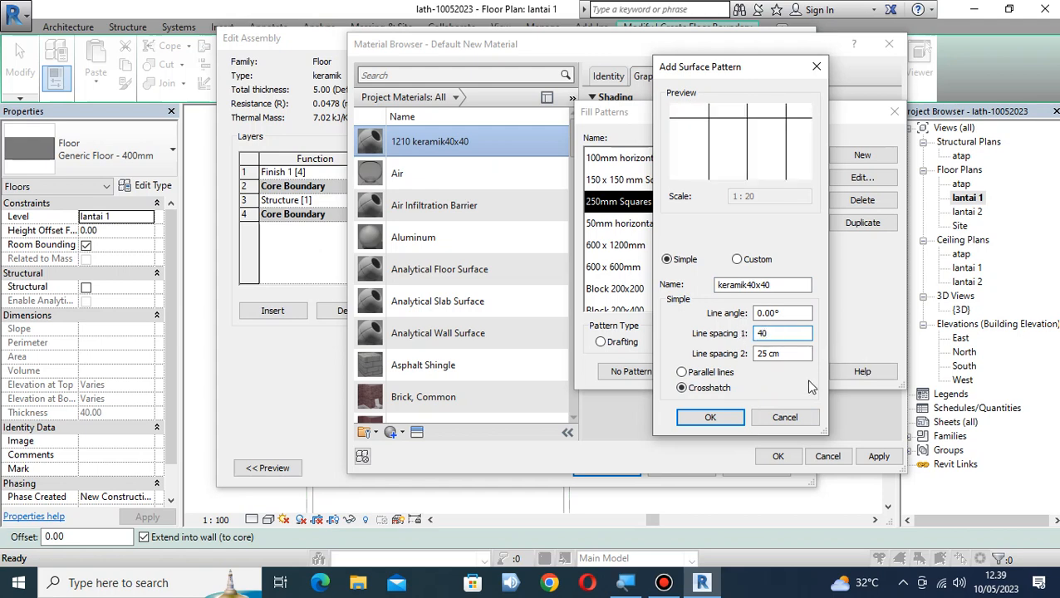
{"action": "key", "text": "Tab"}
{"action": "type", "text": "40"}
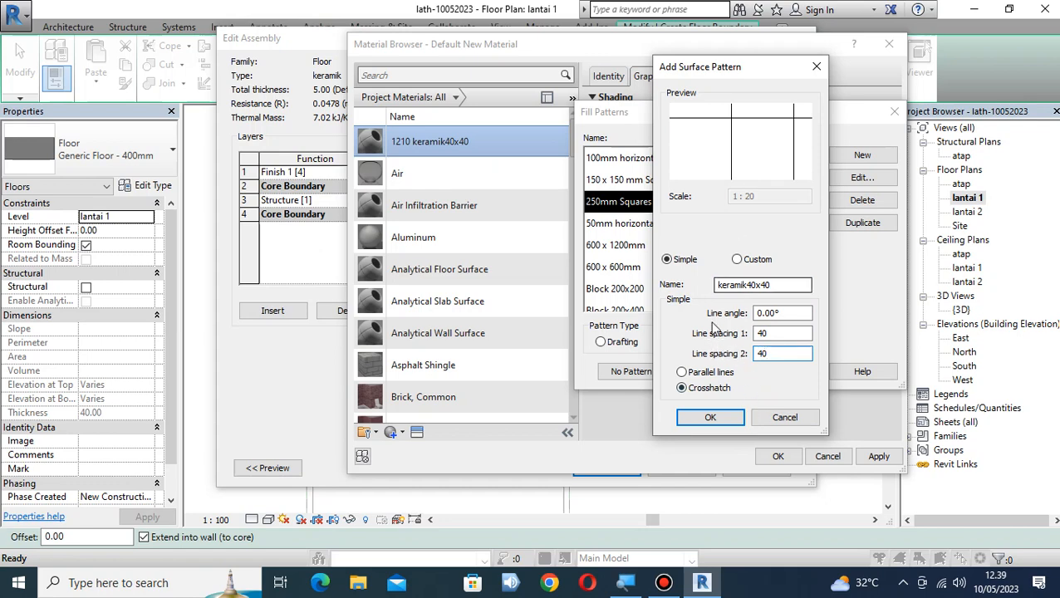
{"action": "left_click", "coordinate": [711, 418]}
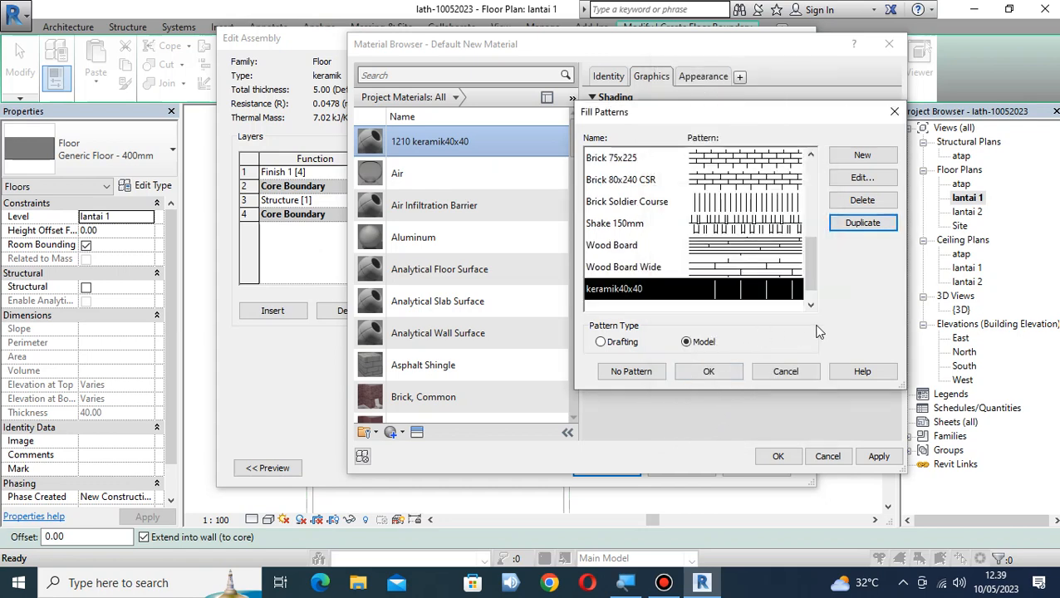
Assign the 1210 keramik40x40 material with its keramik40x40 surface pattern to the Finish 1 [4] layer and set the layer's thickness to 3
{"action": "left_click", "coordinate": [720, 376]}
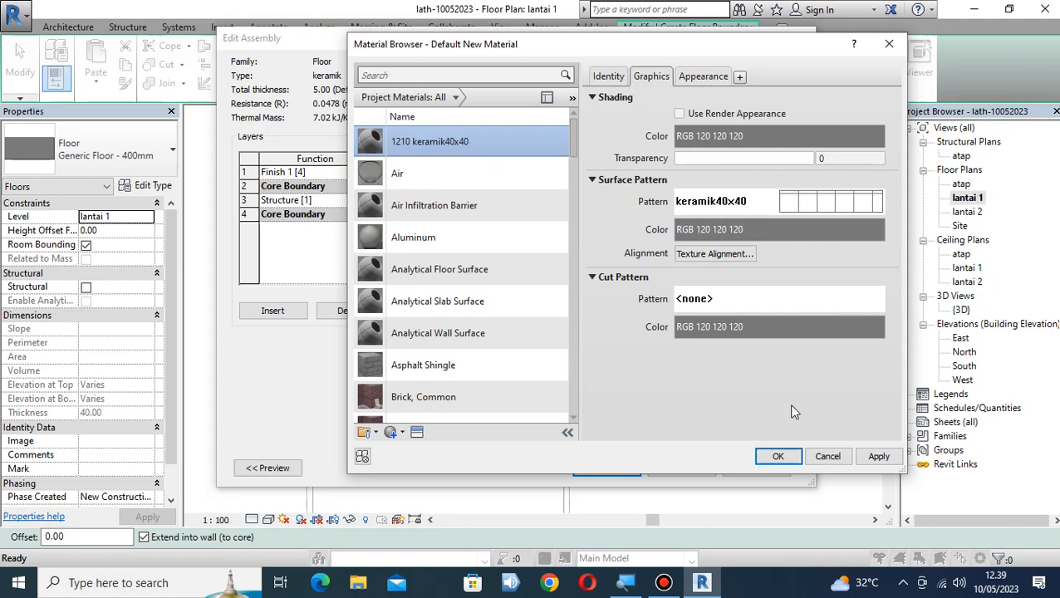
{"action": "left_click", "coordinate": [778, 457]}
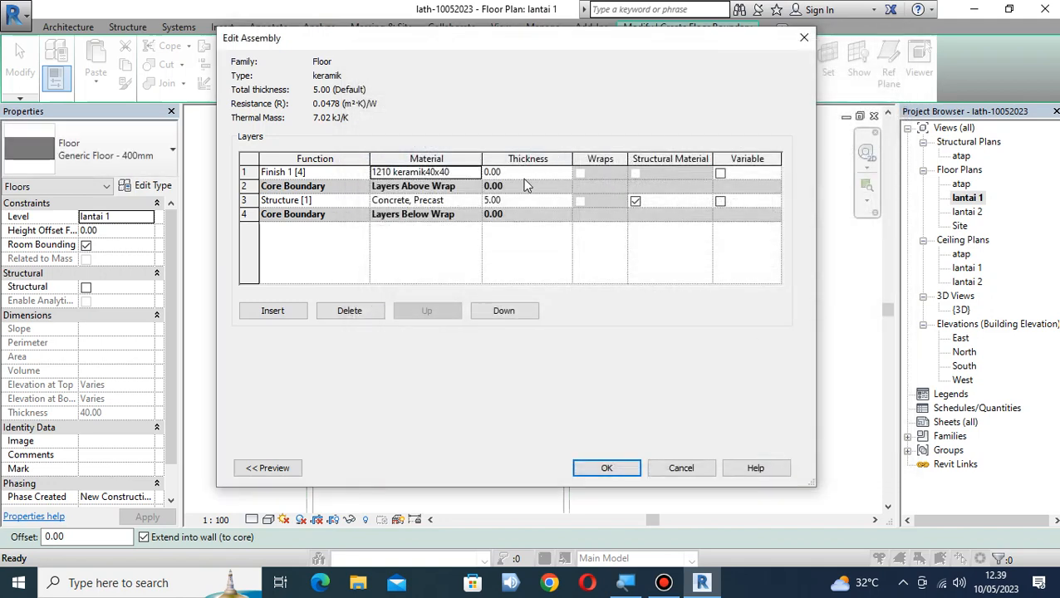
{"action": "left_click", "coordinate": [528, 173]}
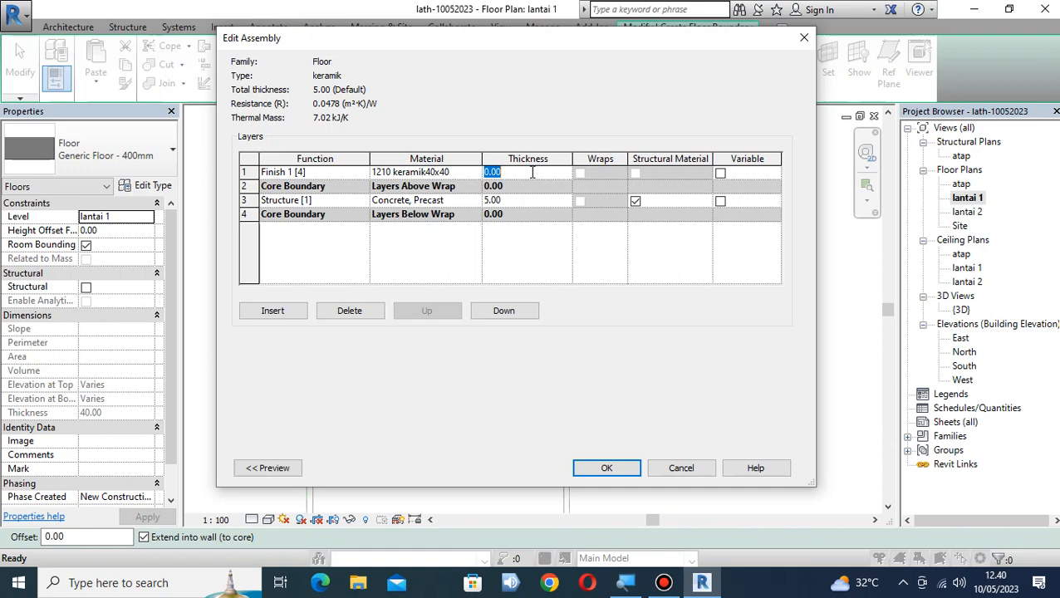
{"action": "type", "text": "3"}
{"action": "left_click_drag", "start_coordinate": [532, 172], "coordinate": [453, 175]}
{"action": "left_click", "coordinate": [504, 200]}
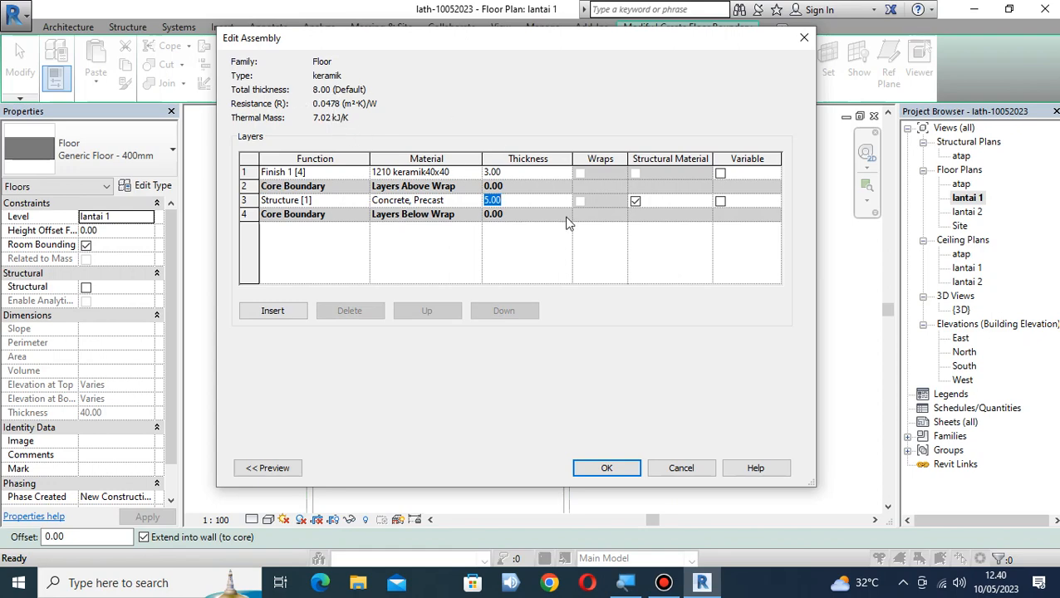
{"action": "left_click", "coordinate": [607, 468]}
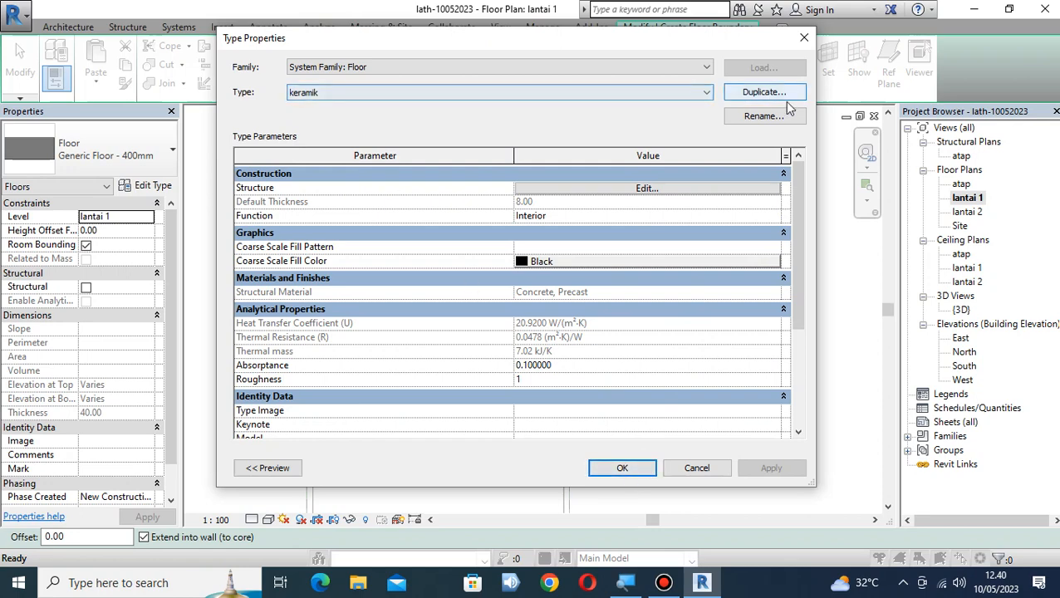
Rename the keramik floor type to keramik40x40 and apply it to the floor being sketched
{"action": "left_click", "coordinate": [766, 119]}
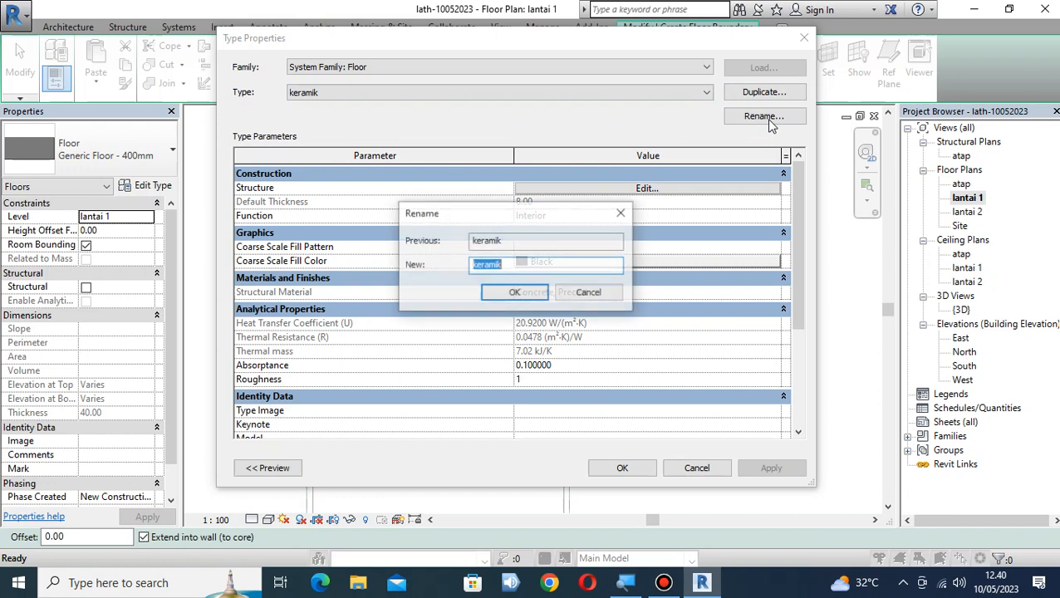
{"action": "left_click", "coordinate": [544, 268]}
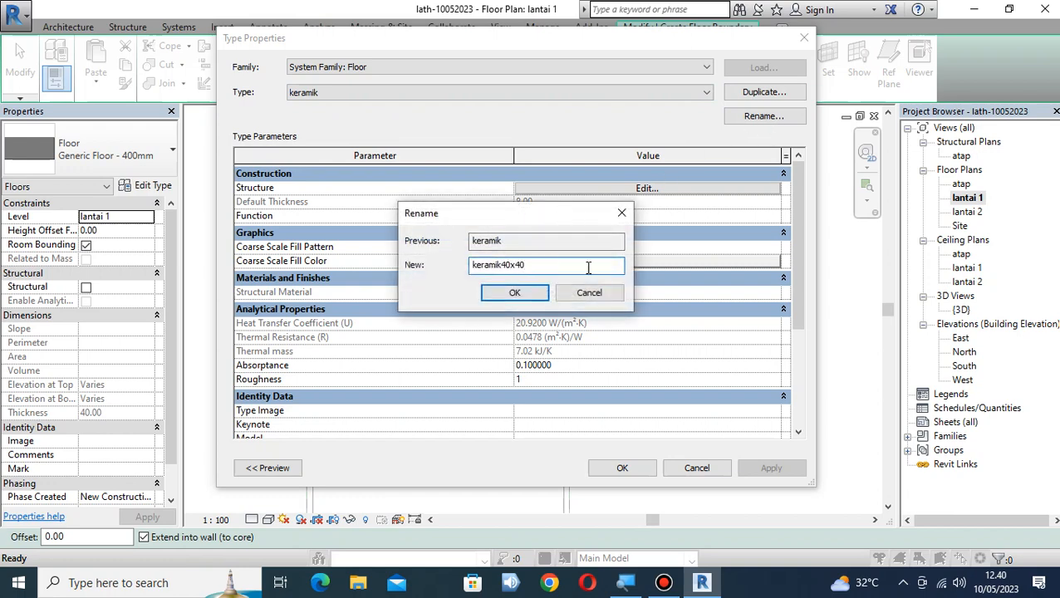
{"action": "left_click", "coordinate": [515, 293]}
{"action": "left_click", "coordinate": [624, 468]}
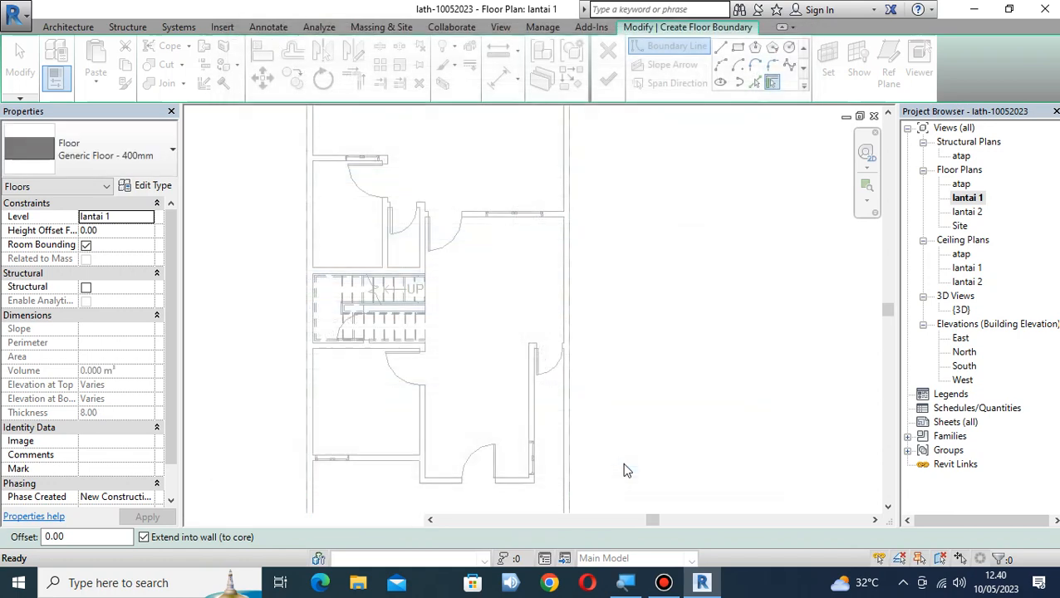
Start the floor boundary with straight lines along the upper-left room's windowed wall, down about 125 cm, across the small door, and down about 25 cm
{"action": "scroll", "coordinate": [407, 233], "scroll_direction": "up", "scroll_amount": 3}
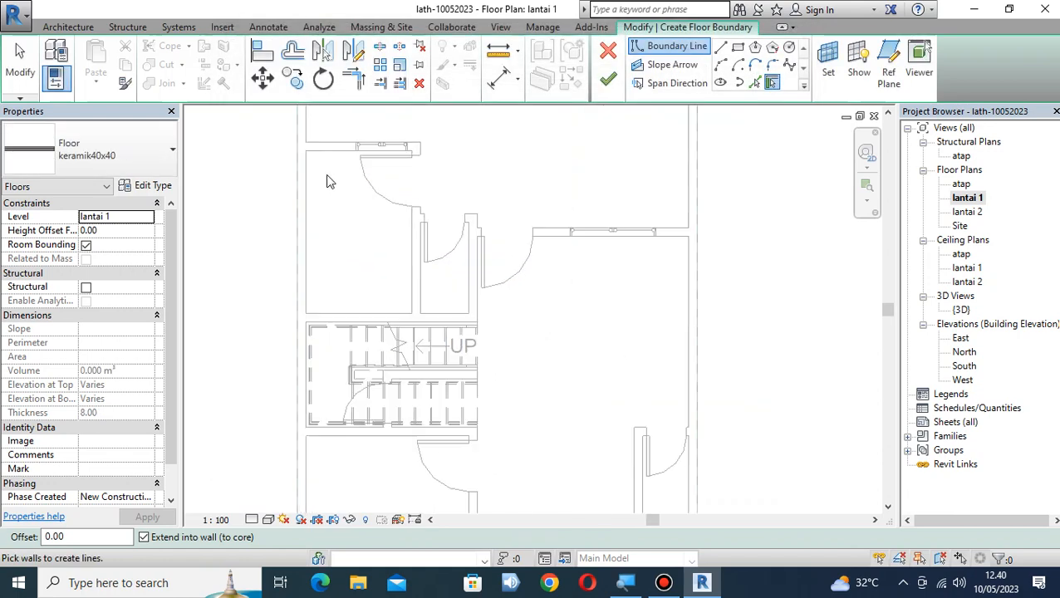
{"action": "left_click", "coordinate": [722, 50]}
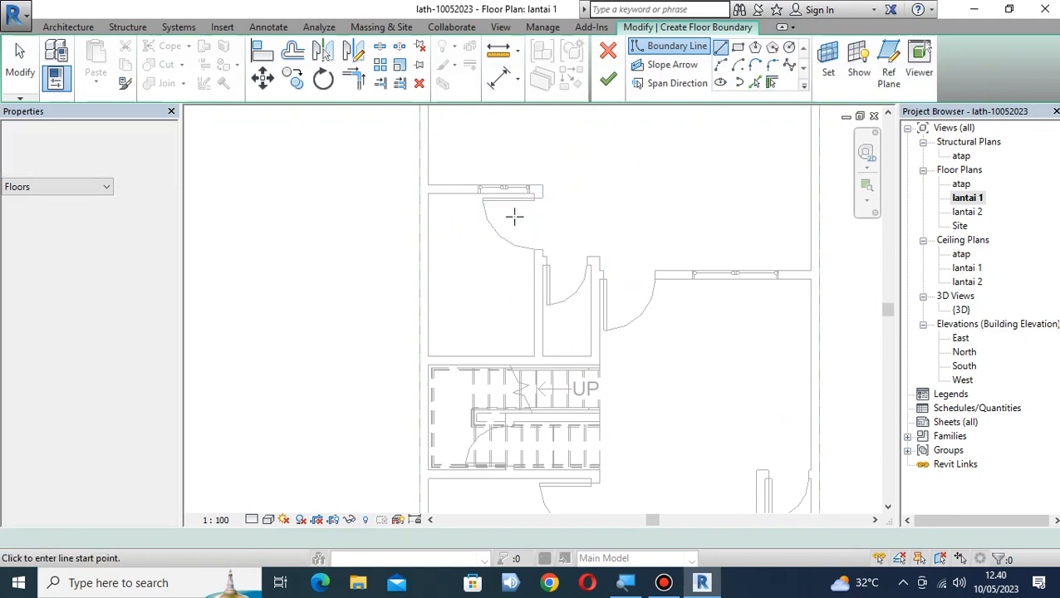
{"action": "scroll", "coordinate": [436, 181], "scroll_direction": "up", "scroll_amount": 2}
{"action": "left_click", "coordinate": [416, 180]}
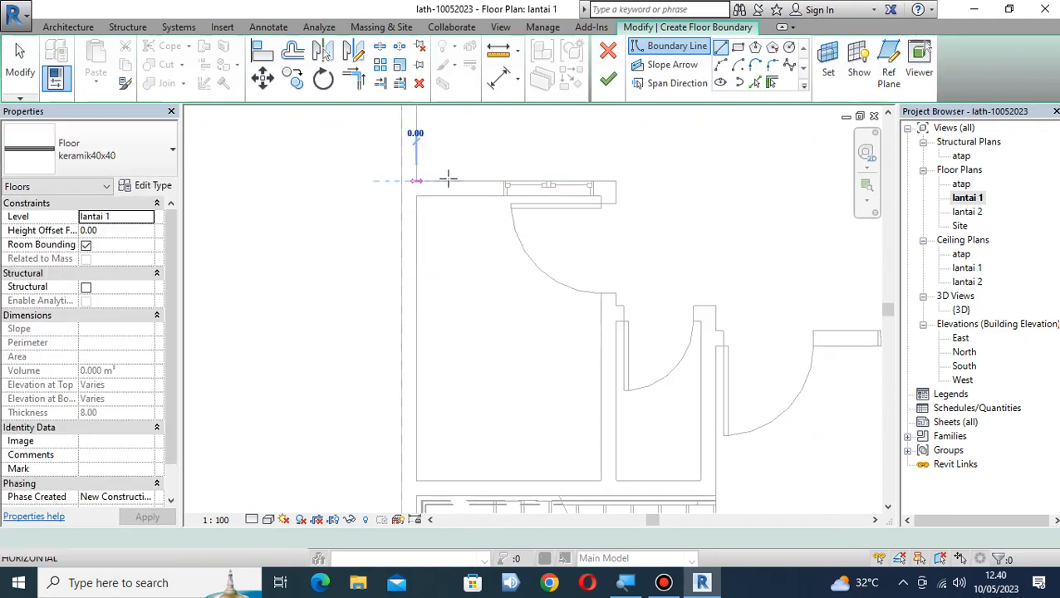
{"action": "left_click", "coordinate": [615, 179]}
{"action": "middle_click_drag", "start_coordinate": [648, 328], "coordinate": [603, 241]}
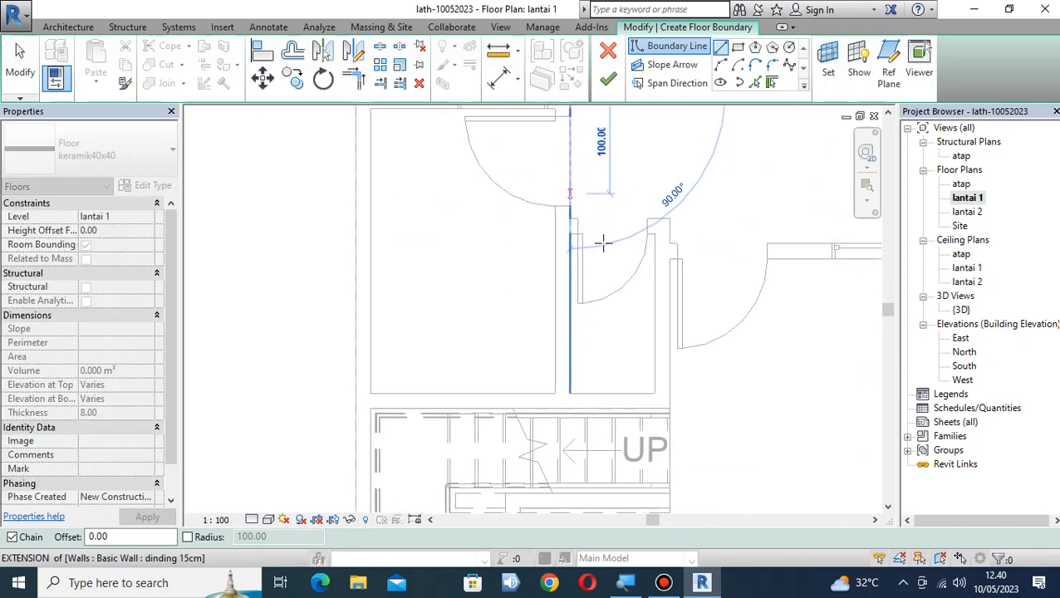
{"action": "scroll", "coordinate": [596, 213], "scroll_direction": "up", "scroll_amount": 2}
{"action": "left_click", "coordinate": [549, 221]}
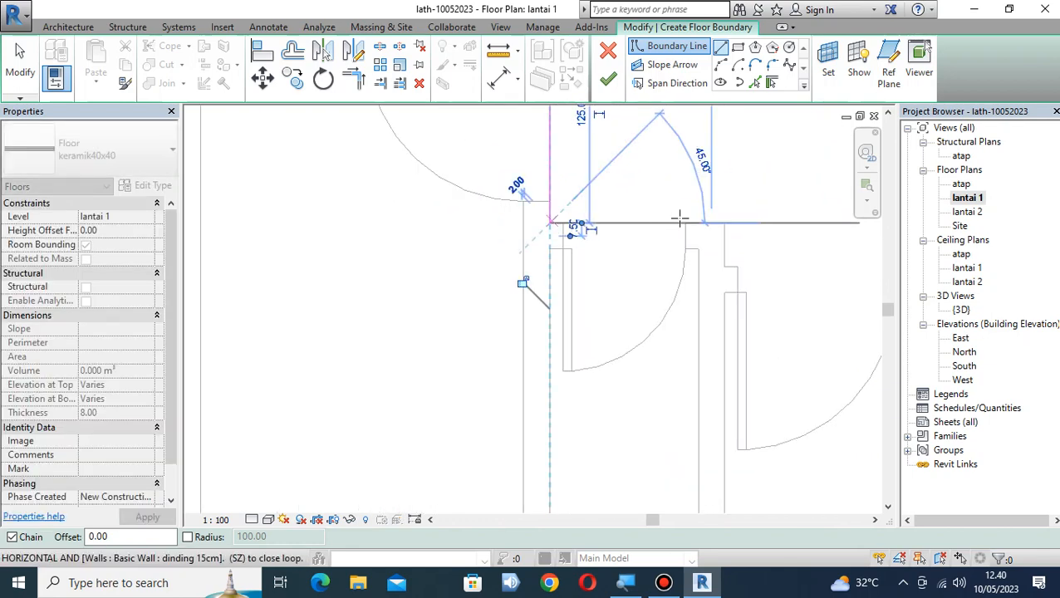
{"action": "left_click", "coordinate": [725, 223]}
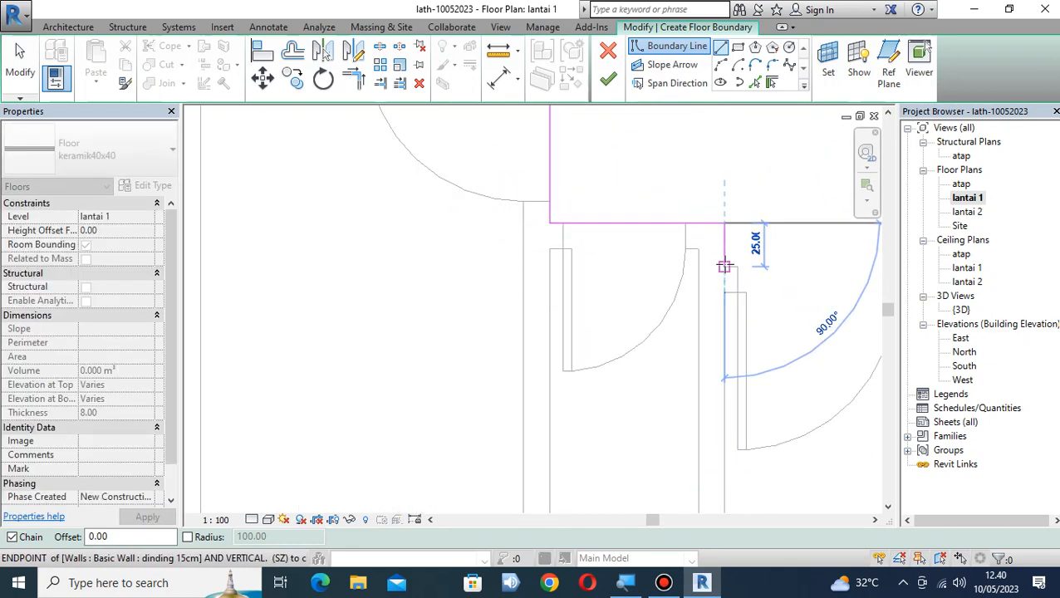
{"action": "left_click", "coordinate": [726, 266]}
Continue the boundary about 370 cm along the rear windowed wall to the right-hand wall, then down that wall to the side door
{"action": "scroll", "coordinate": [780, 269], "scroll_direction": "down", "scroll_amount": 2}
{"action": "scroll", "coordinate": [785, 273], "scroll_direction": "up", "scroll_amount": 1}
{"action": "middle_click_drag", "start_coordinate": [793, 275], "coordinate": [402, 278]}
{"action": "scroll", "coordinate": [602, 284], "scroll_direction": "down", "scroll_amount": 3}
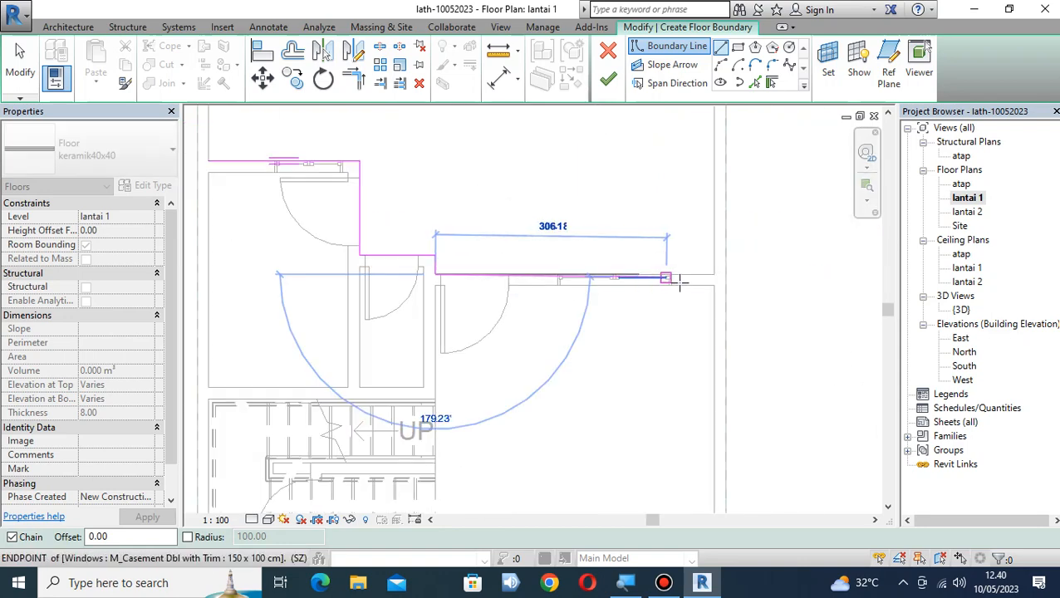
{"action": "left_click", "coordinate": [715, 275]}
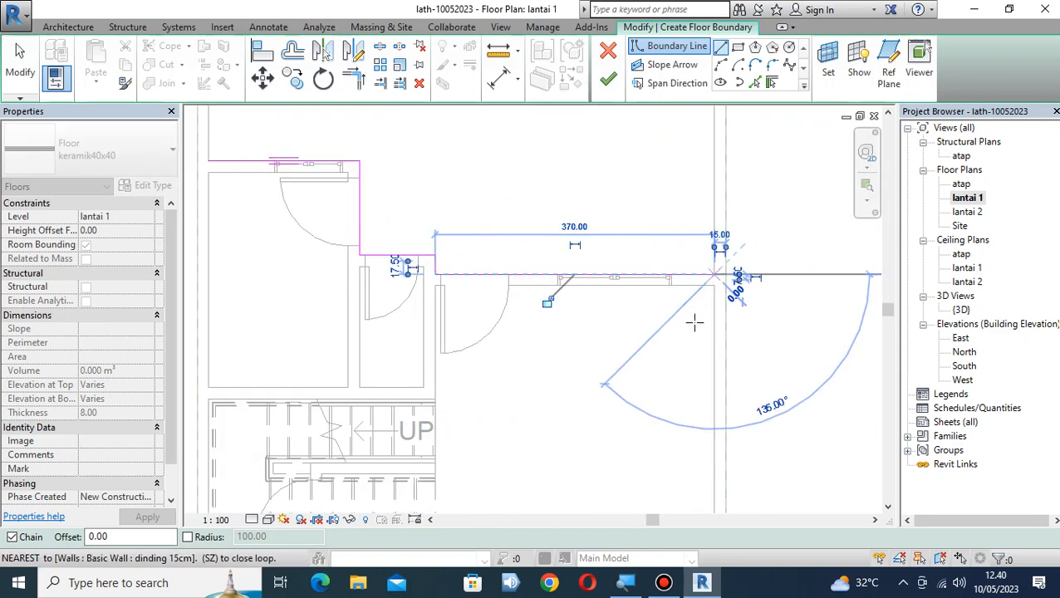
{"action": "middle_click_drag", "start_coordinate": [693, 319], "coordinate": [683, 178]}
{"action": "middle_click_drag", "start_coordinate": [671, 222], "coordinate": [683, 445]}
{"action": "scroll", "coordinate": [698, 296], "scroll_direction": "up", "scroll_amount": 2}
{"action": "scroll", "coordinate": [696, 305], "scroll_direction": "up", "scroll_amount": 2}
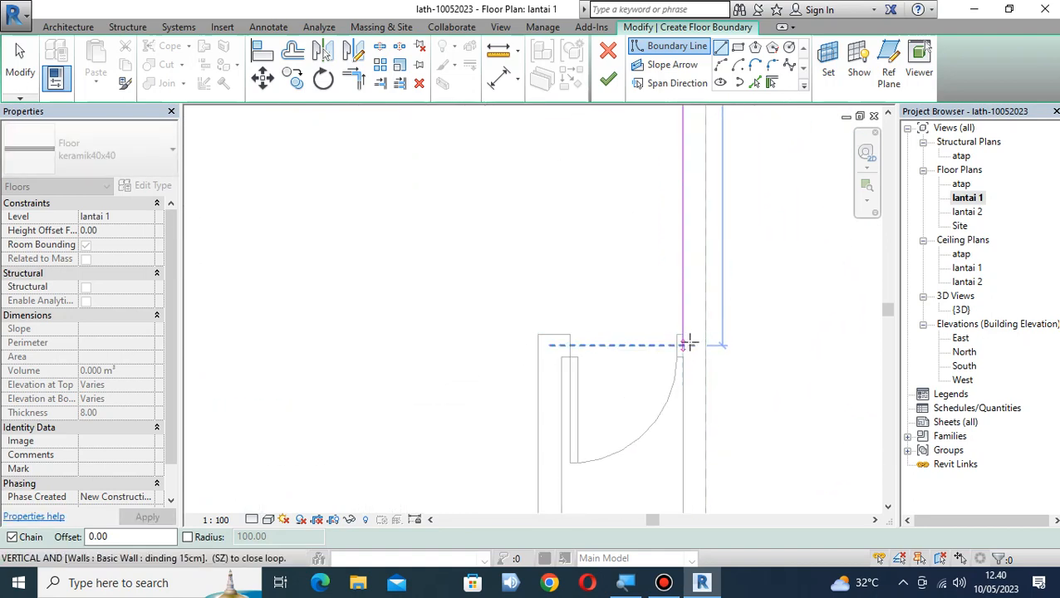
{"action": "left_click", "coordinate": [686, 357]}
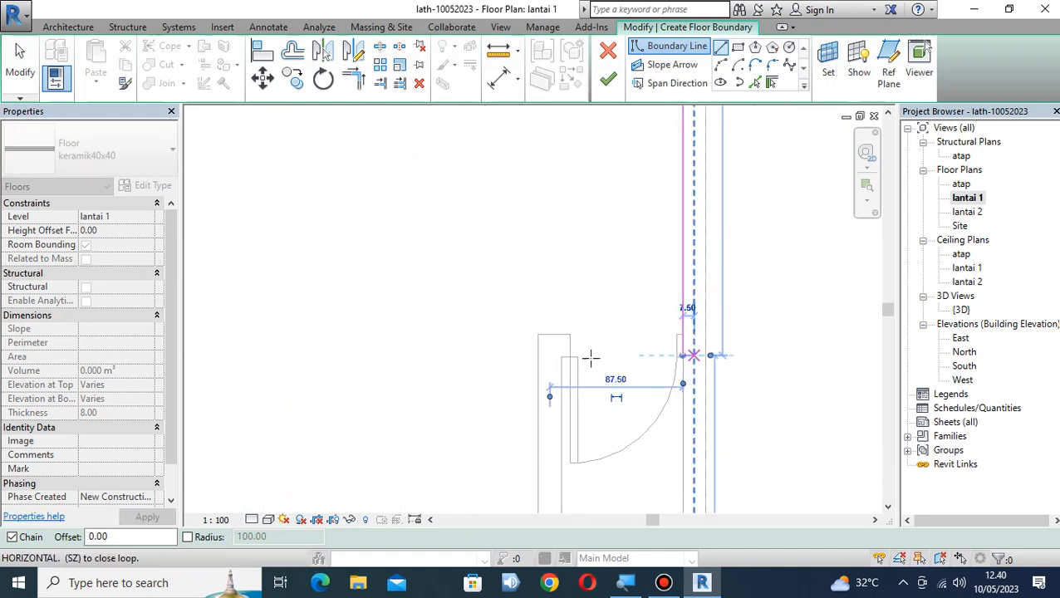
Continue the boundary about 80 cm across the side door opening and down the windowed side wall to its lower corner
{"action": "scroll", "coordinate": [586, 360], "scroll_direction": "up", "scroll_amount": 3}
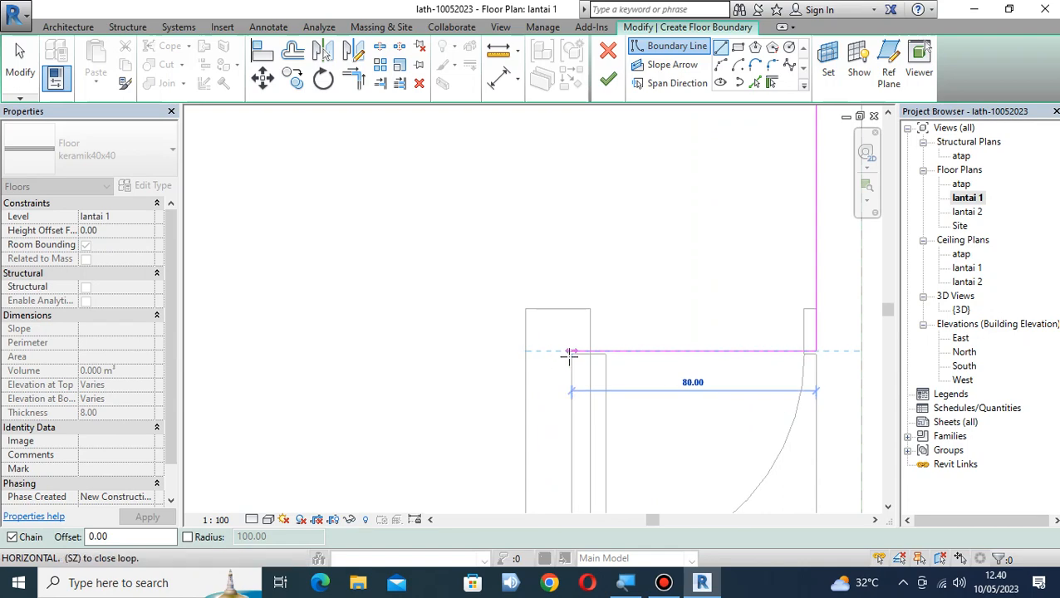
{"action": "middle_click_drag", "start_coordinate": [569, 417], "coordinate": [560, 53]}
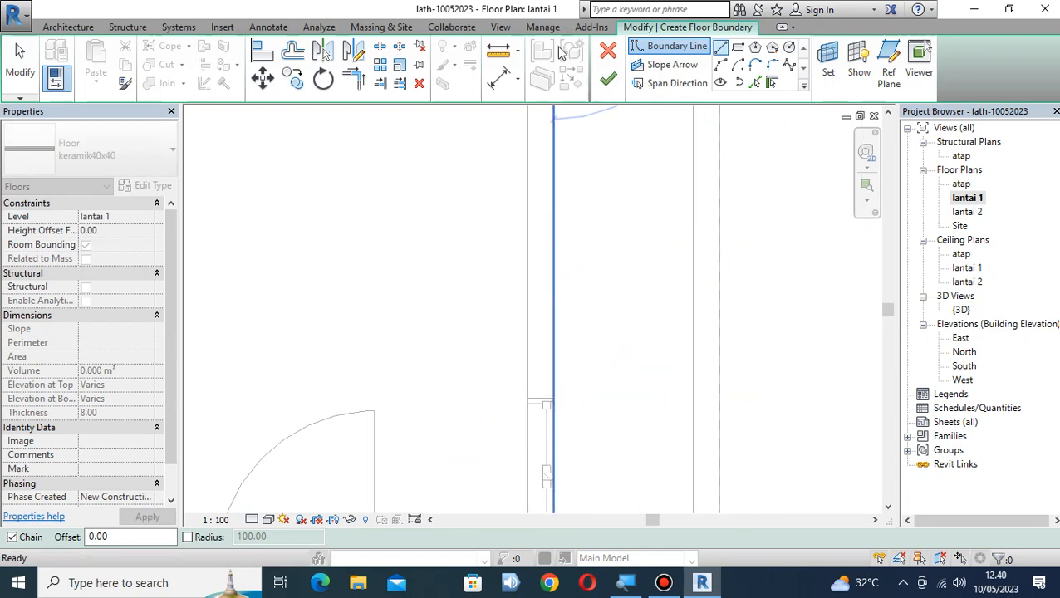
{"action": "scroll", "coordinate": [551, 139], "scroll_direction": "down", "scroll_amount": 1}
{"action": "middle_click_drag", "start_coordinate": [575, 273], "coordinate": [625, 37]}
{"action": "scroll", "coordinate": [601, 216], "scroll_direction": "up", "scroll_amount": 2}
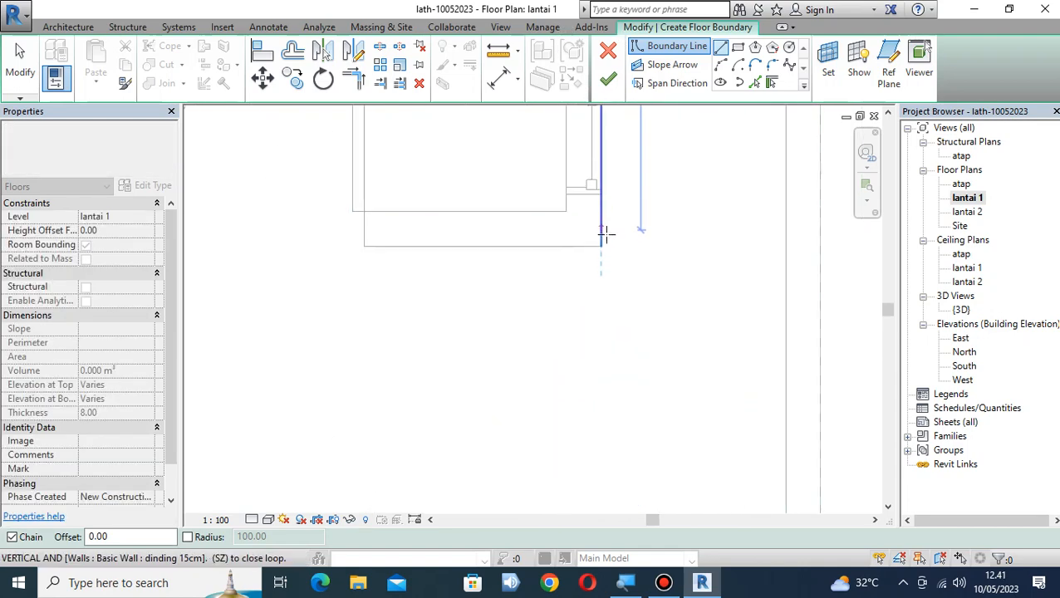
{"action": "left_click", "coordinate": [600, 246]}
Continue the boundary along the front entrance wall, up the short return, and across the front room's windowed wall to the left-hand wall
{"action": "middle_click_drag", "start_coordinate": [347, 243], "coordinate": [952, 251]}
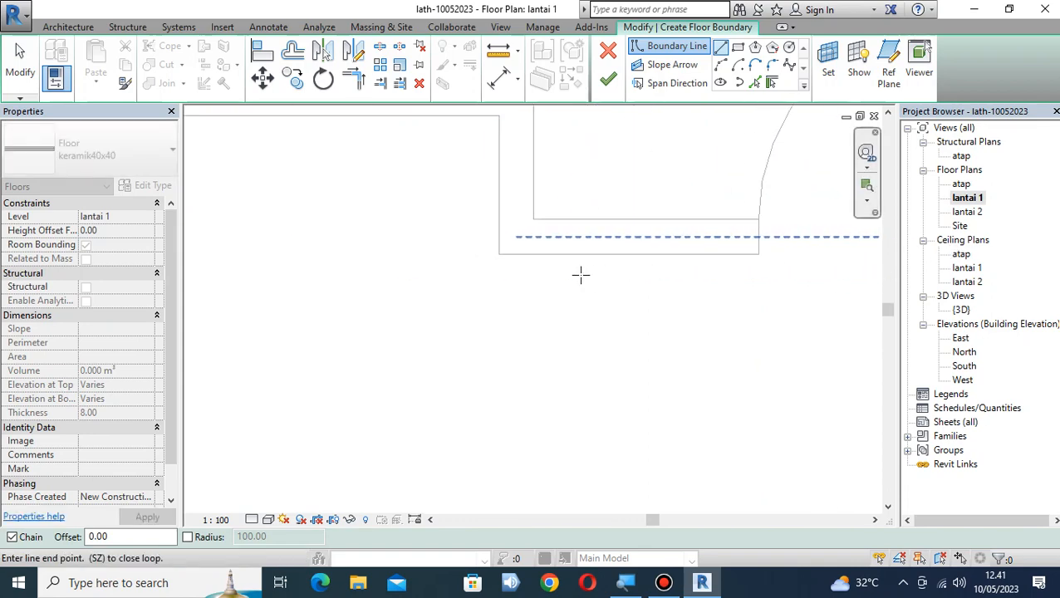
{"action": "left_click", "coordinate": [494, 257]}
{"action": "mouse_move", "coordinate": [494, 256]}
{"action": "middle_mouse_down"}
{"action": "mouse_move", "coordinate": [486, 357]}
{"action": "mouse_move", "coordinate": [477, 295]}
{"action": "middle_mouse_up"}
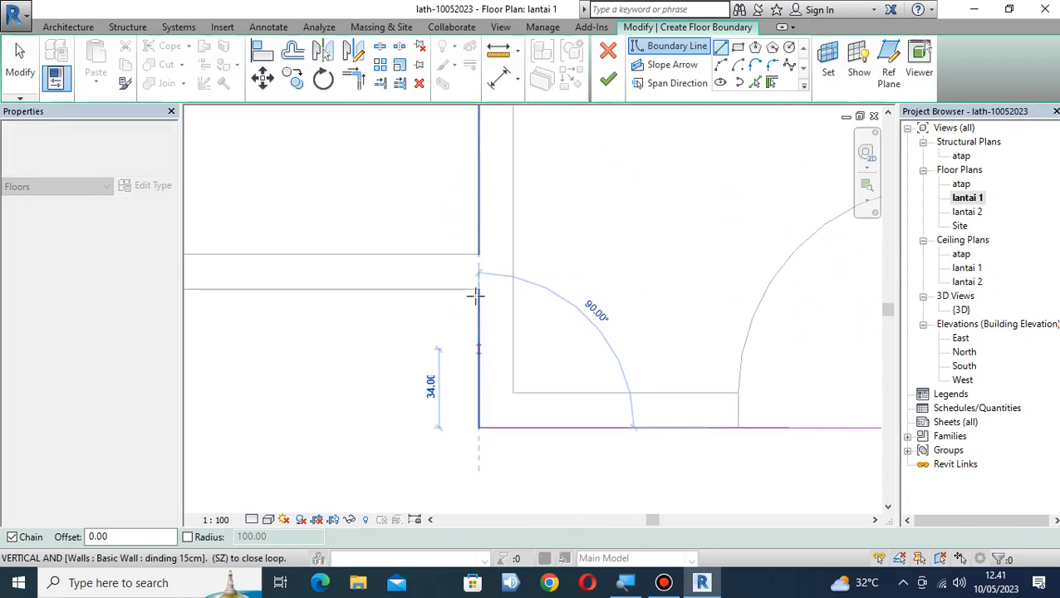
{"action": "left_click", "coordinate": [477, 284]}
{"action": "middle_click_drag", "start_coordinate": [350, 285], "coordinate": [993, 296]}
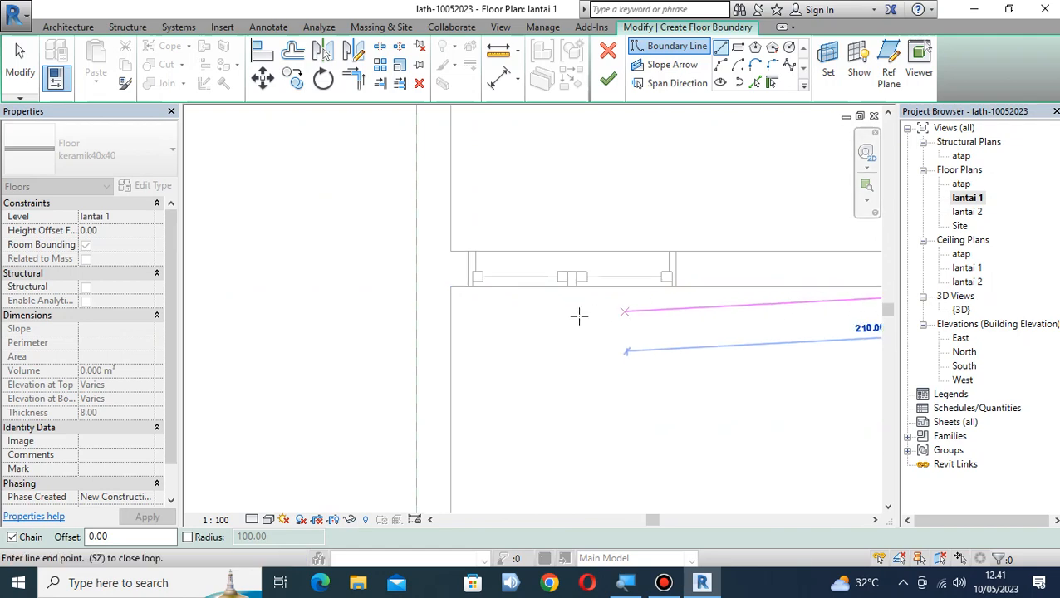
{"action": "left_click", "coordinate": [450, 286]}
Close the floor boundary with a line up the left-hand wall to the starting corner
{"action": "scroll", "coordinate": [462, 141], "scroll_direction": "down", "scroll_amount": 1}
{"action": "scroll", "coordinate": [463, 141], "scroll_direction": "down", "scroll_amount": 2}
{"action": "middle_click_drag", "start_coordinate": [538, 129], "coordinate": [537, 443]}
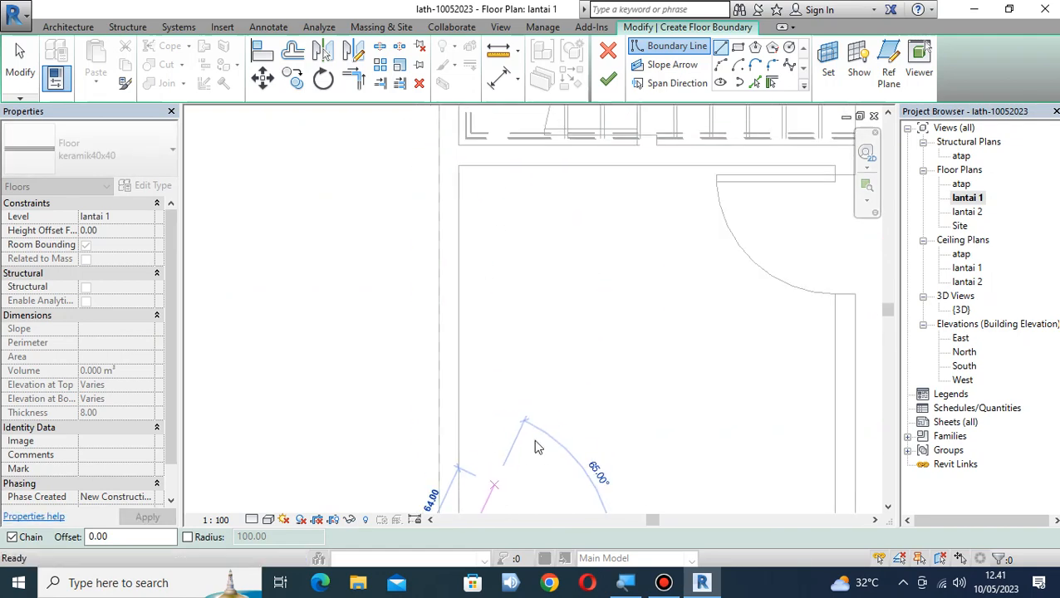
{"action": "scroll", "coordinate": [555, 304], "scroll_direction": "down", "scroll_amount": 2}
{"action": "middle_click_drag", "start_coordinate": [539, 203], "coordinate": [505, 473]}
{"action": "middle_click_drag", "start_coordinate": [515, 297], "coordinate": [501, 415]}
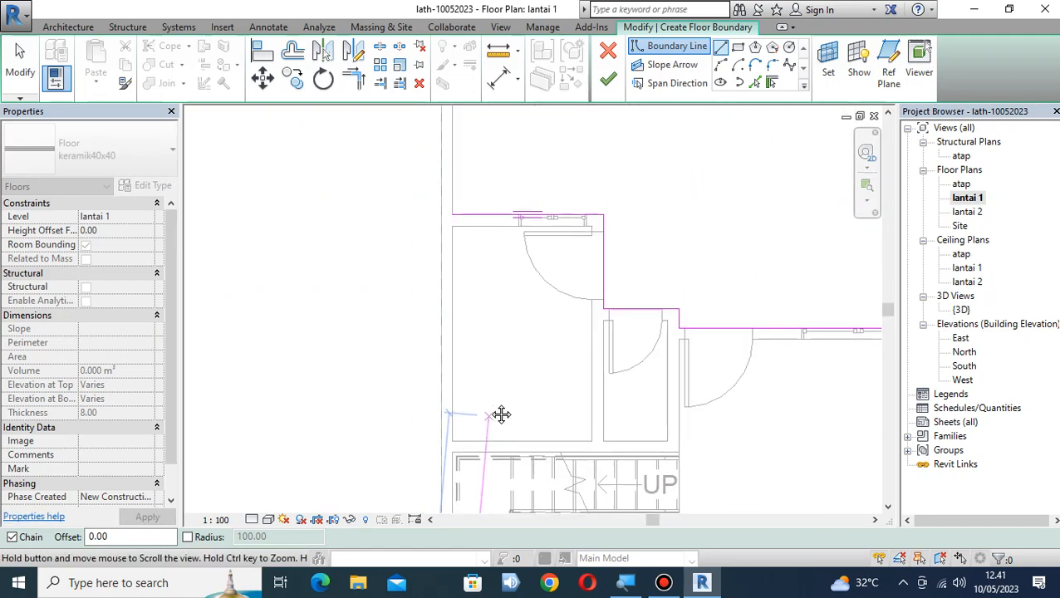
{"action": "scroll", "coordinate": [451, 215], "scroll_direction": "up", "scroll_amount": 2}
{"action": "left_click", "coordinate": [451, 215]}
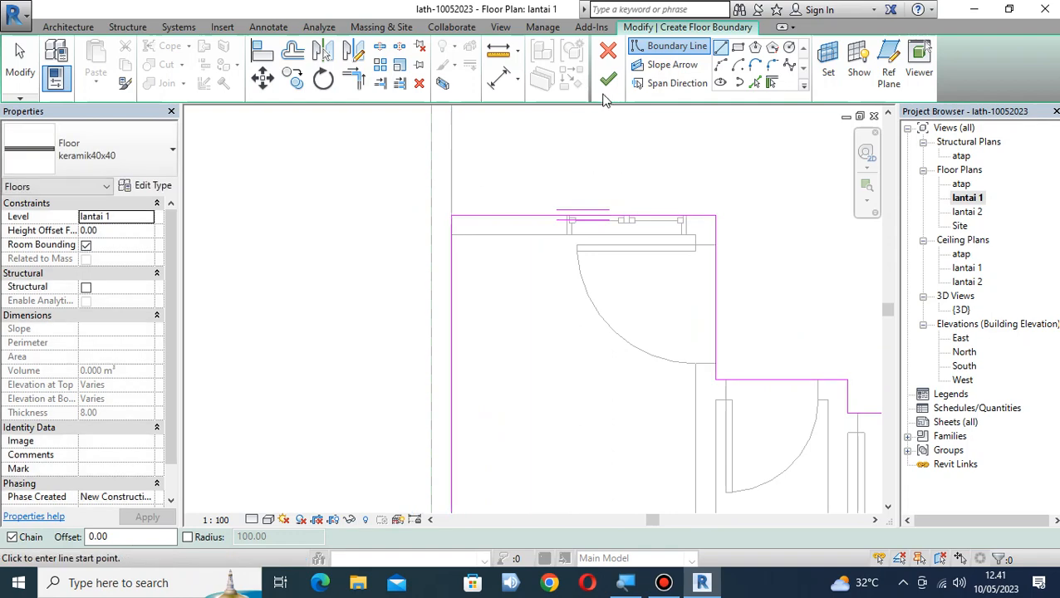
Align the boundary line across the side door opening with the end edge of the adjoining wall
{"action": "scroll", "coordinate": [607, 194], "scroll_direction": "down", "scroll_amount": 3}
{"action": "middle_click_drag", "start_coordinate": [674, 265], "coordinate": [483, 213]}
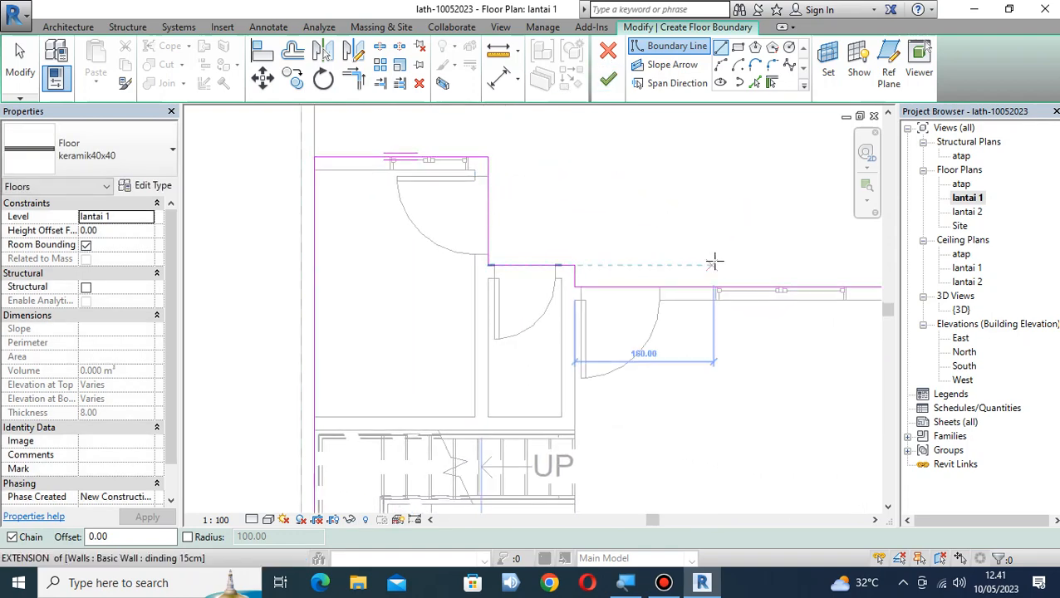
{"action": "middle_click_drag", "start_coordinate": [712, 260], "coordinate": [572, 100]}
{"action": "left_click", "coordinate": [8, 51]}
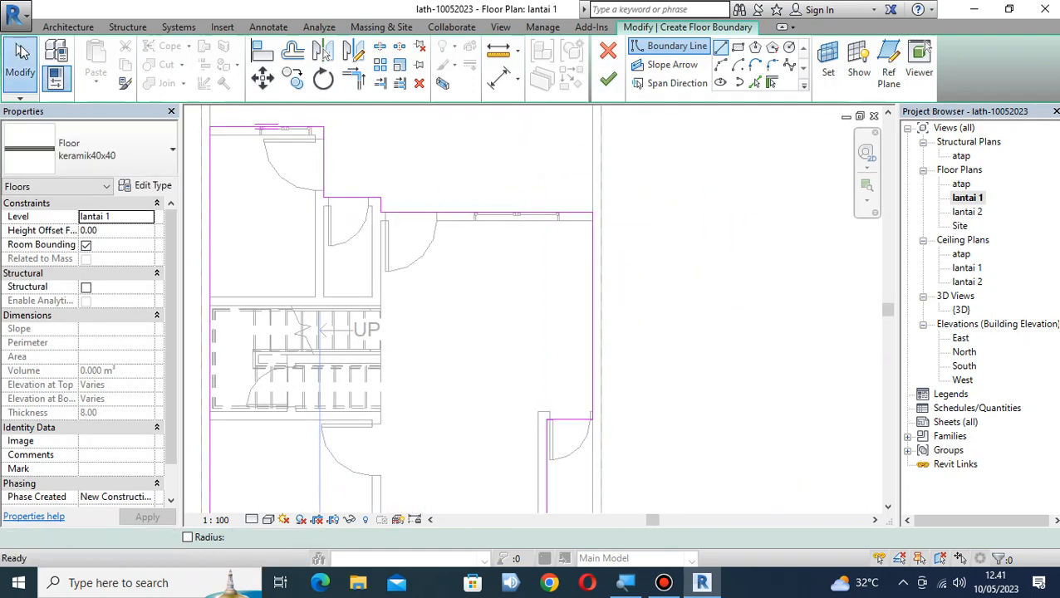
{"action": "scroll", "coordinate": [560, 446], "scroll_direction": "up", "scroll_amount": 3}
{"action": "scroll", "coordinate": [561, 440], "scroll_direction": "up", "scroll_amount": 4}
{"action": "middle_click_drag", "start_coordinate": [583, 415], "coordinate": [591, 366]}
{"action": "scroll", "coordinate": [580, 342], "scroll_direction": "up", "scroll_amount": 1}
{"action": "scroll", "coordinate": [641, 340], "scroll_direction": "up", "scroll_amount": 9}
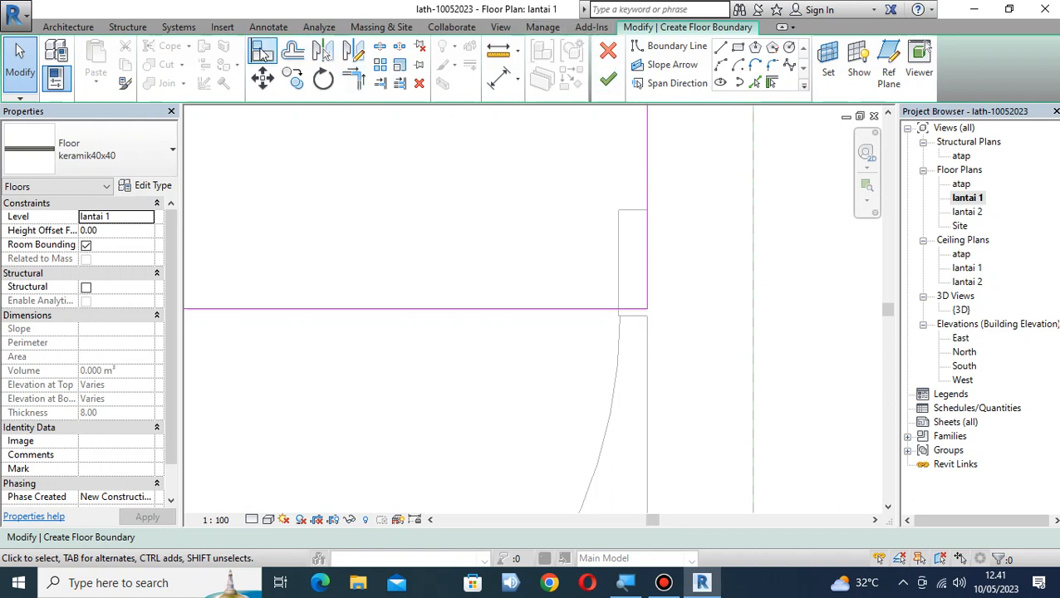
{"action": "left_click", "coordinate": [261, 54]}
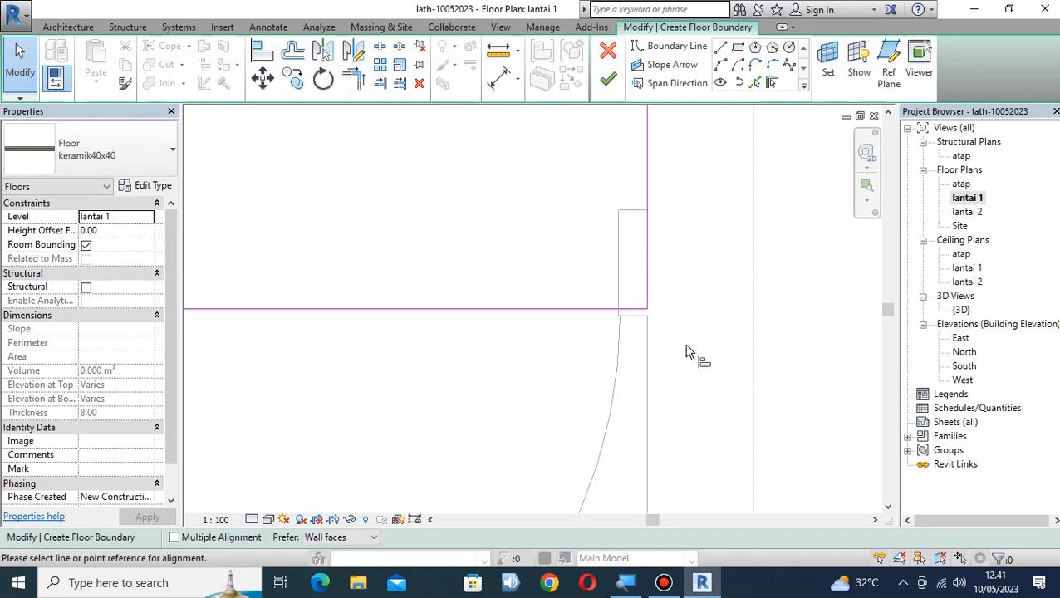
{"action": "left_click", "coordinate": [638, 324]}
{"action": "left_click", "coordinate": [603, 310]}
{"action": "scroll", "coordinate": [515, 320], "scroll_direction": "down", "scroll_amount": 3}
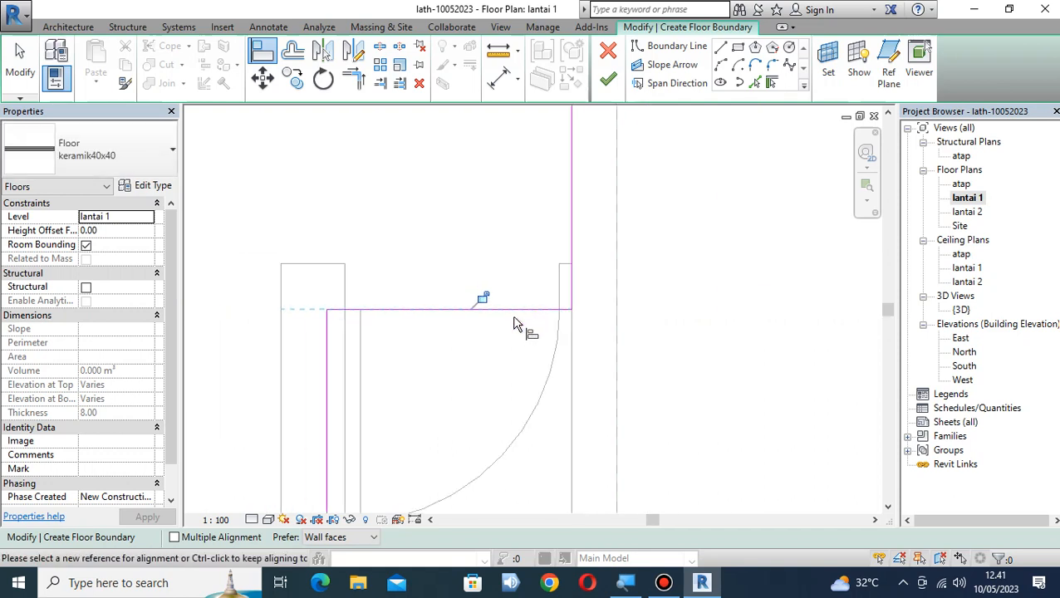
Check how the floor boundary follows the wall faces around the side door and along the right-hand wall
{"action": "scroll", "coordinate": [515, 319], "scroll_direction": "down", "scroll_amount": 2}
{"action": "middle_click_drag", "start_coordinate": [524, 326], "coordinate": [715, 364]}
{"action": "scroll", "coordinate": [577, 409], "scroll_direction": "up", "scroll_amount": 2}
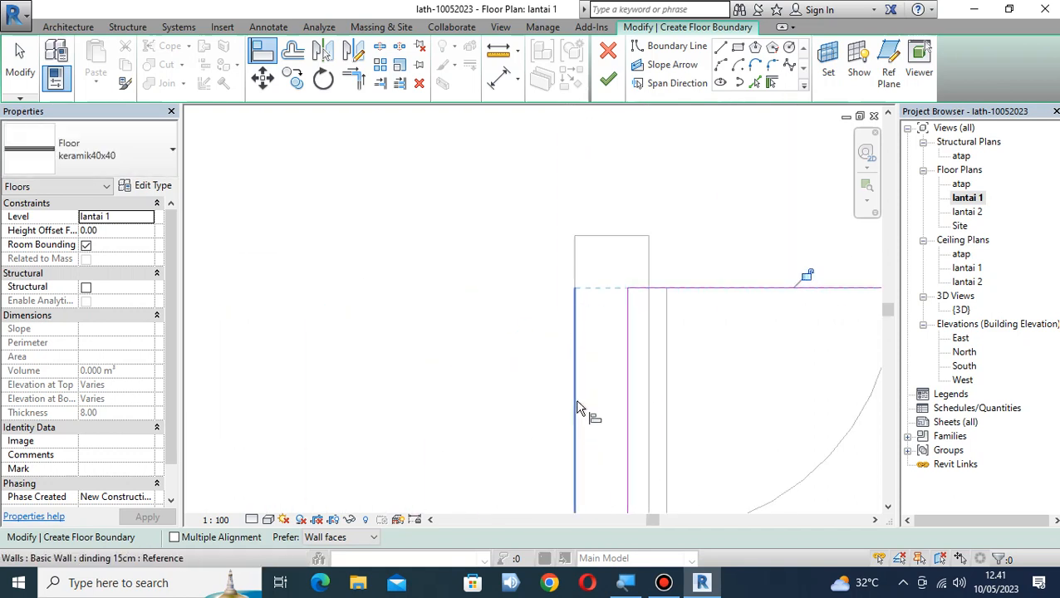
{"action": "mouse_move", "coordinate": [579, 410]}
{"action": "middle_mouse_down"}
{"action": "mouse_move", "coordinate": [625, 354]}
{"action": "mouse_move", "coordinate": [646, 277]}
{"action": "mouse_move", "coordinate": [705, 430]}
{"action": "mouse_move", "coordinate": [700, 399]}
{"action": "mouse_move", "coordinate": [685, 483]}
{"action": "middle_mouse_up"}
{"action": "scroll", "coordinate": [690, 299], "scroll_direction": "down", "scroll_amount": 4}
{"action": "middle_click_drag", "start_coordinate": [689, 265], "coordinate": [674, 390]}
{"action": "scroll", "coordinate": [649, 262], "scroll_direction": "up", "scroll_amount": 1}
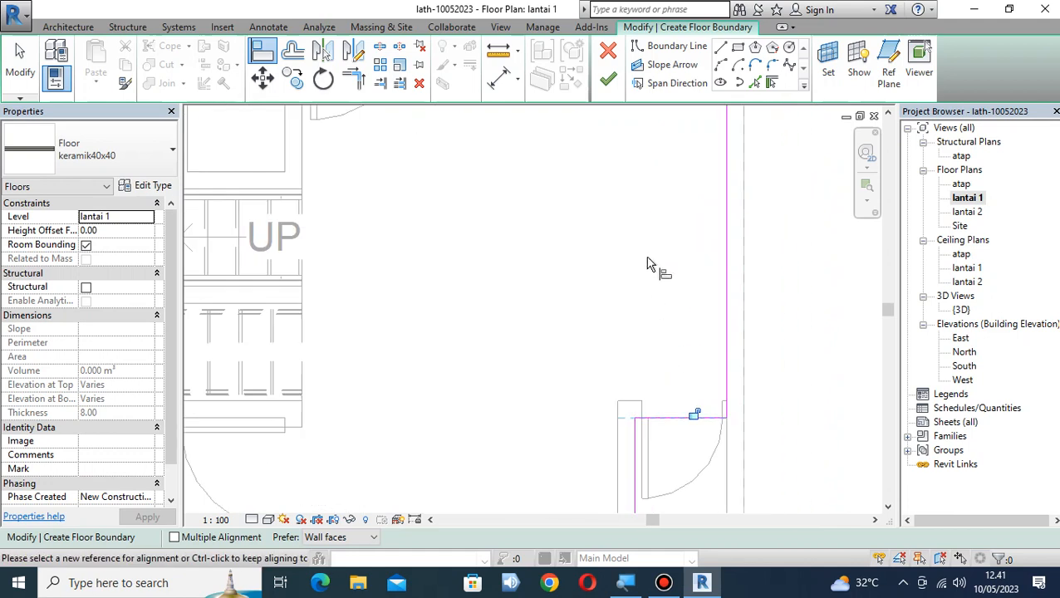
{"action": "middle_click_drag", "start_coordinate": [650, 264], "coordinate": [644, 407]}
{"action": "middle_click_drag", "start_coordinate": [710, 324], "coordinate": [671, 287]}
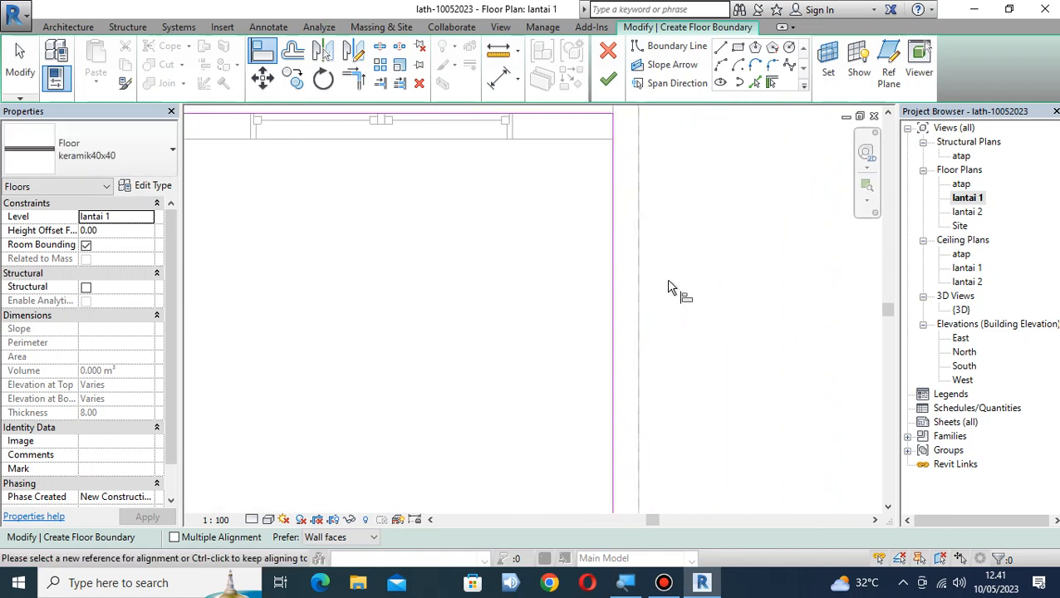
Align the floor boundary's right-hand line with the outer face of the right-hand wall
{"action": "left_click", "coordinate": [639, 288]}
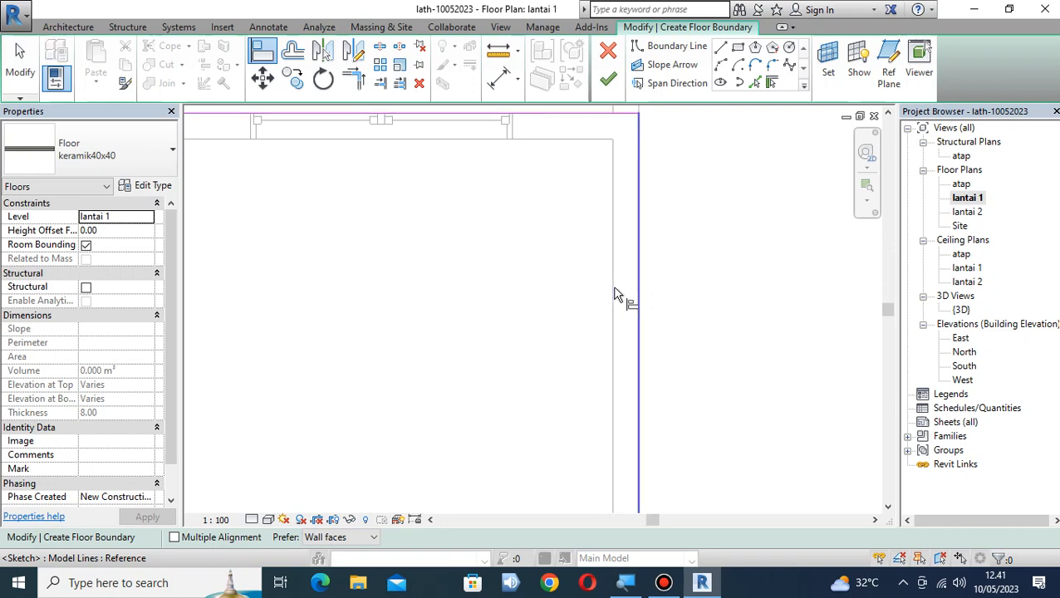
{"action": "scroll", "coordinate": [538, 284], "scroll_direction": "down", "scroll_amount": 5}
{"action": "middle_click_drag", "start_coordinate": [473, 314], "coordinate": [804, 373]}
{"action": "middle_click_drag", "start_coordinate": [594, 358], "coordinate": [639, 329]}
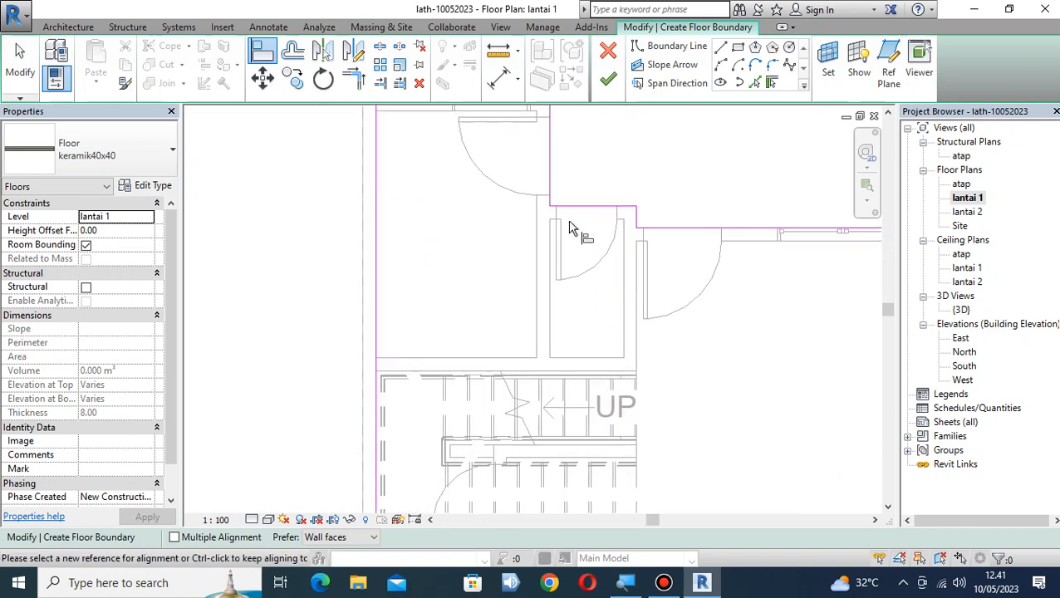
Examine the floor boundary around the rear rooms, stairs, side door and front entrance for correct wall alignment
{"action": "scroll", "coordinate": [570, 224], "scroll_direction": "down", "scroll_amount": 2}
{"action": "middle_click_drag", "start_coordinate": [568, 272], "coordinate": [652, 304]}
{"action": "scroll", "coordinate": [539, 162], "scroll_direction": "up", "scroll_amount": 3}
{"action": "scroll", "coordinate": [520, 213], "scroll_direction": "down", "scroll_amount": 3}
{"action": "middle_click_drag", "start_coordinate": [573, 366], "coordinate": [563, 198]}
{"action": "scroll", "coordinate": [563, 197], "scroll_direction": "down", "scroll_amount": 4}
{"action": "middle_click_drag", "start_coordinate": [652, 374], "coordinate": [604, 358]}
{"action": "scroll", "coordinate": [630, 220], "scroll_direction": "up", "scroll_amount": 3}
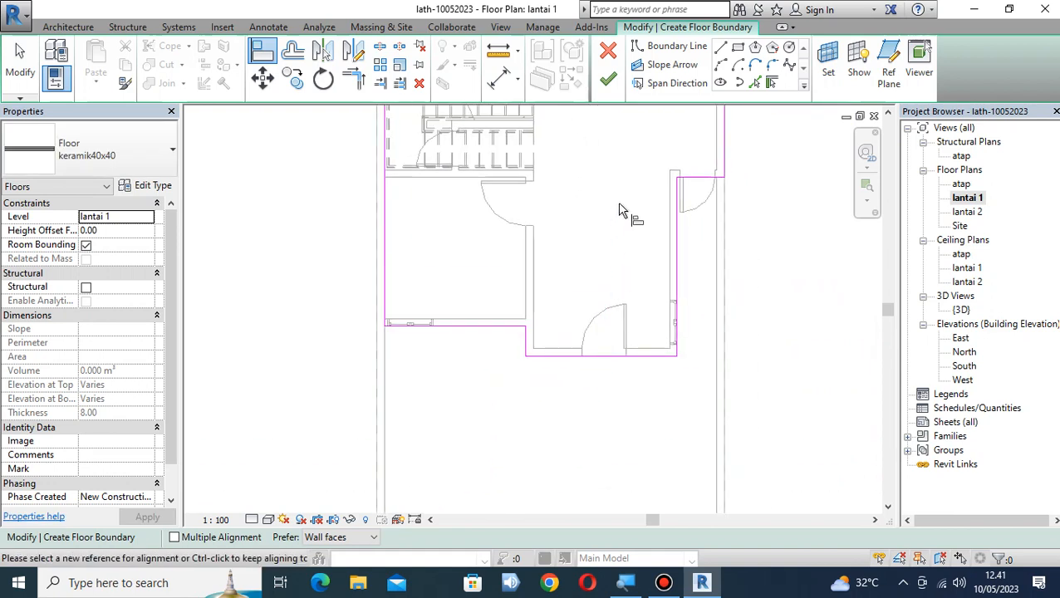
{"action": "middle_click_drag", "start_coordinate": [619, 210], "coordinate": [590, 319]}
Finish the boundary sketch to create the keramik40x40 floor, and deselect it
{"action": "left_click", "coordinate": [20, 62]}
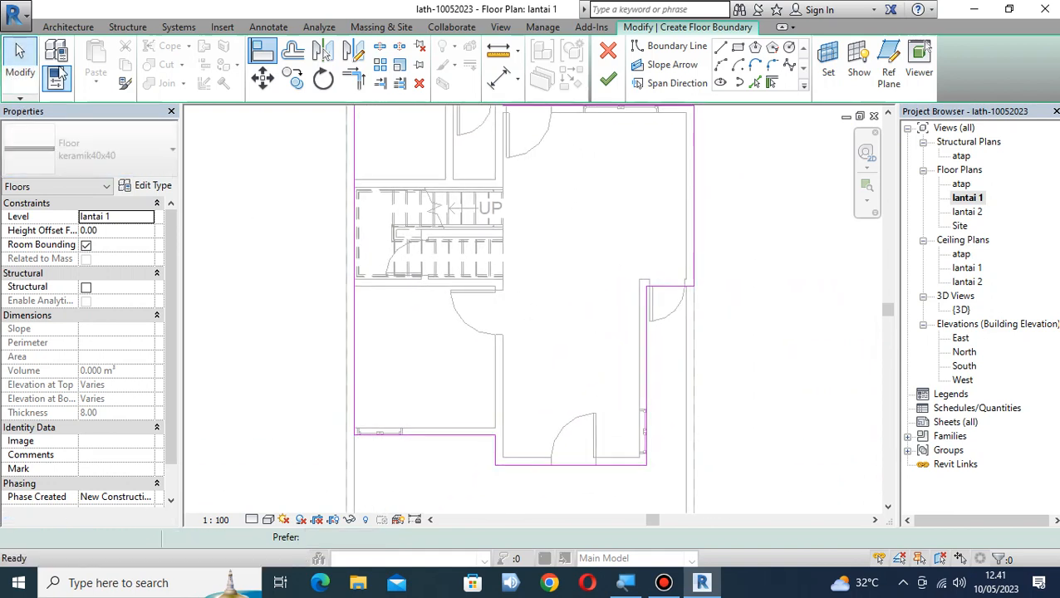
{"action": "left_click", "coordinate": [613, 79]}
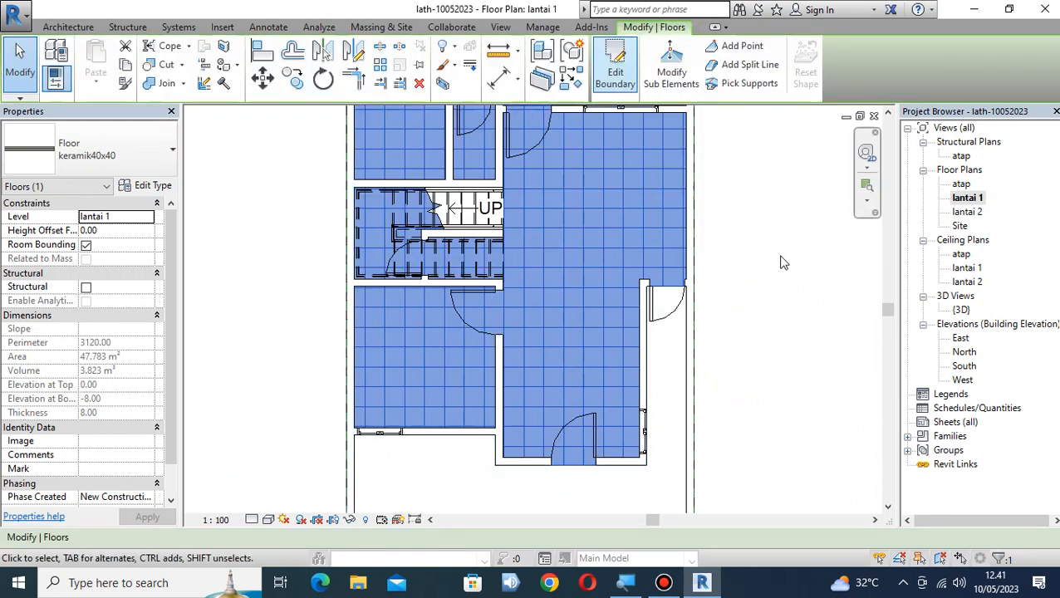
{"action": "left_click", "coordinate": [766, 278]}
{"action": "scroll", "coordinate": [766, 279], "scroll_direction": "down", "scroll_amount": 2}
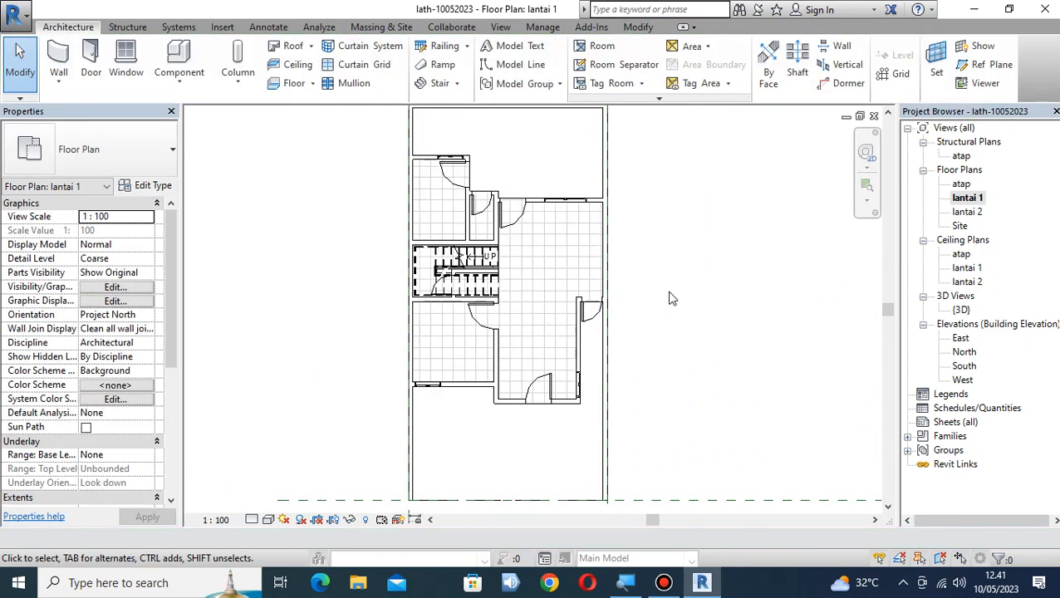
{"action": "scroll", "coordinate": [657, 197], "scroll_direction": "up", "scroll_amount": 1}
{"action": "middle_click_drag", "start_coordinate": [673, 307], "coordinate": [676, 242]}
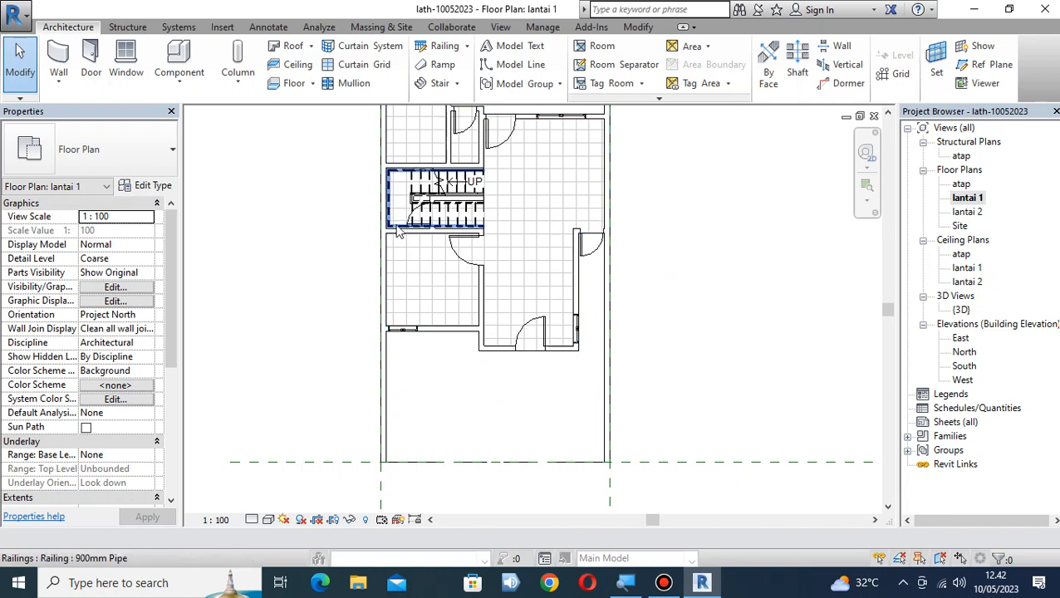
{"action": "scroll", "coordinate": [396, 226], "scroll_direction": "up", "scroll_amount": 1}
{"action": "middle_click_drag", "start_coordinate": [584, 229], "coordinate": [638, 245]}
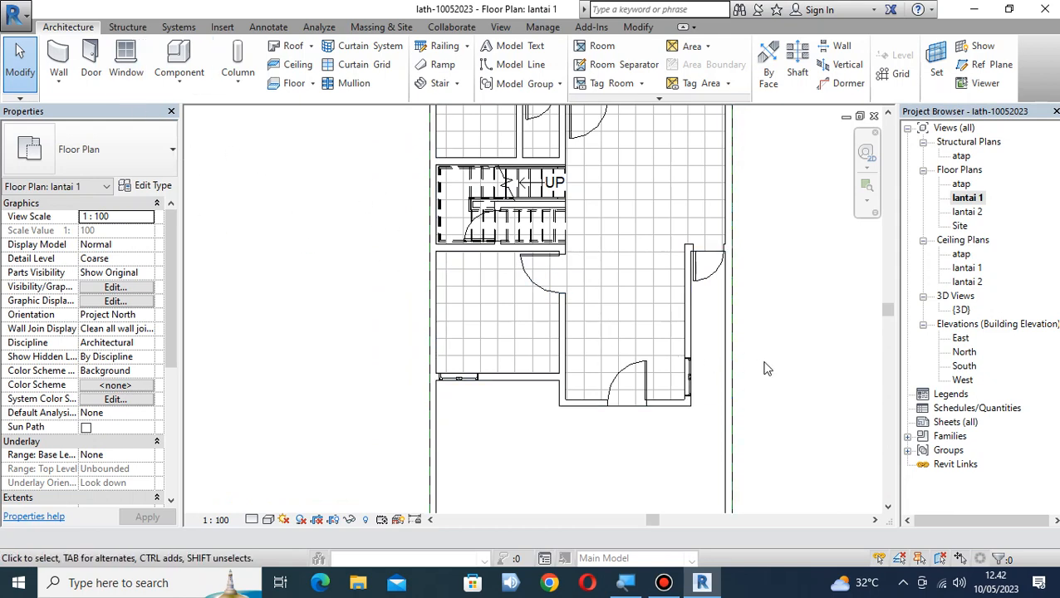
{"action": "middle_click_drag", "start_coordinate": [784, 342], "coordinate": [704, 363]}
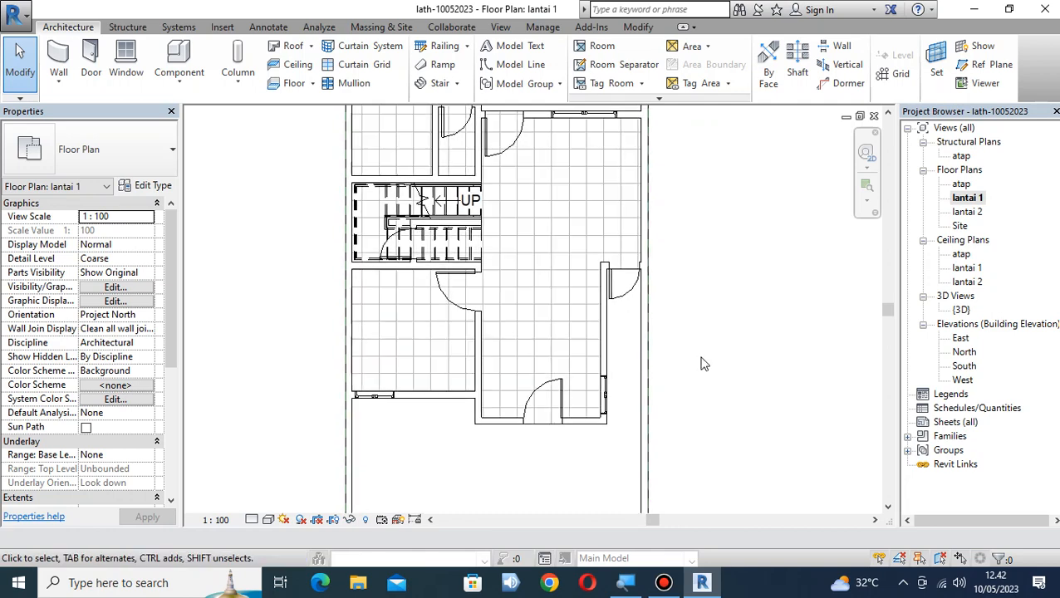
Start a new floor on lantai 1 and duplicate the keramik40x40 floor type as keramik30x30
{"action": "left_click", "coordinate": [295, 85]}
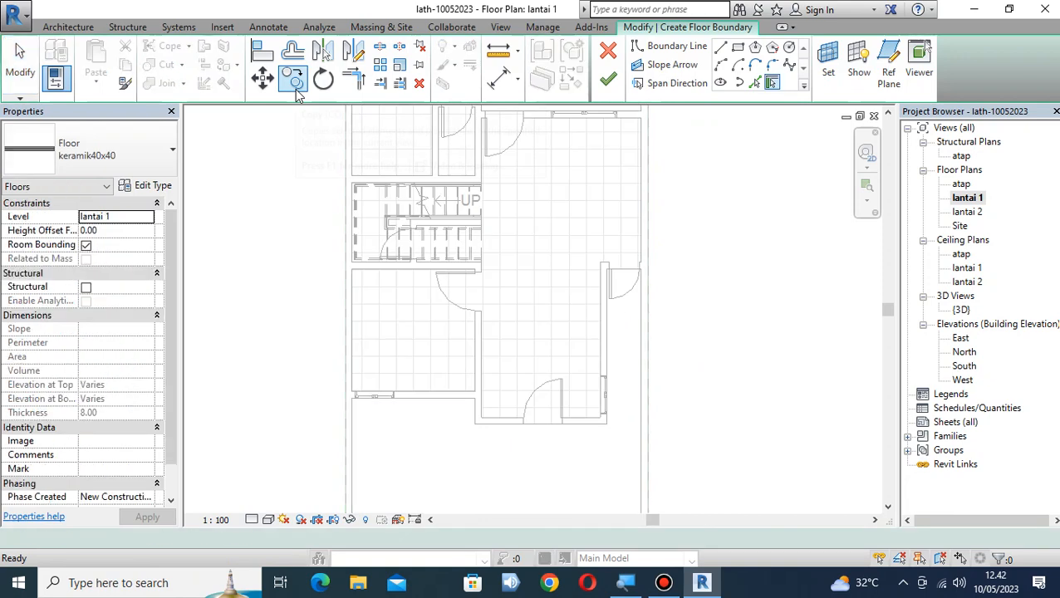
{"action": "left_click", "coordinate": [145, 186]}
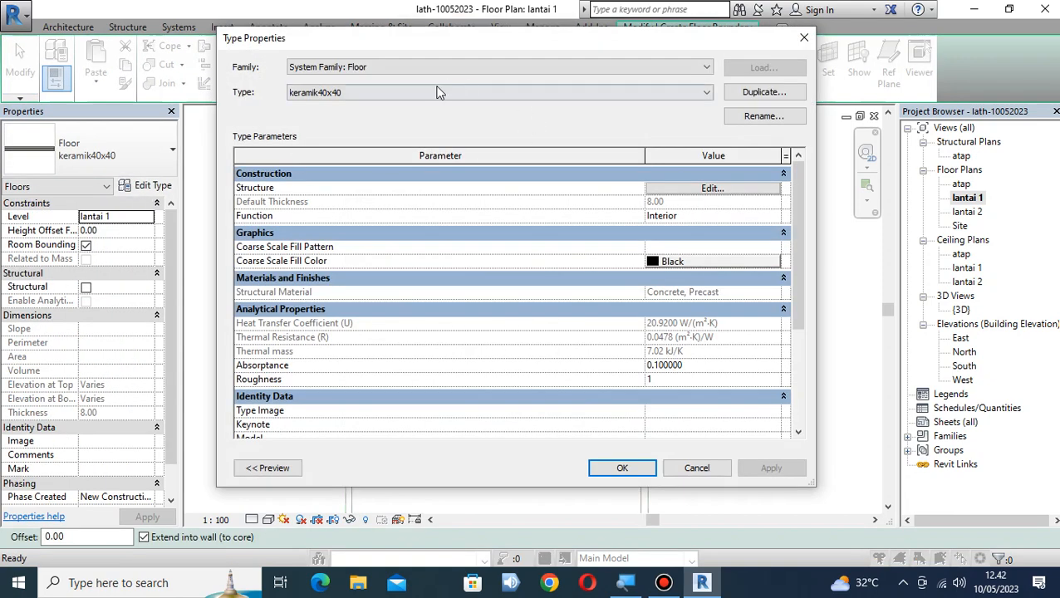
{"action": "left_click", "coordinate": [789, 92]}
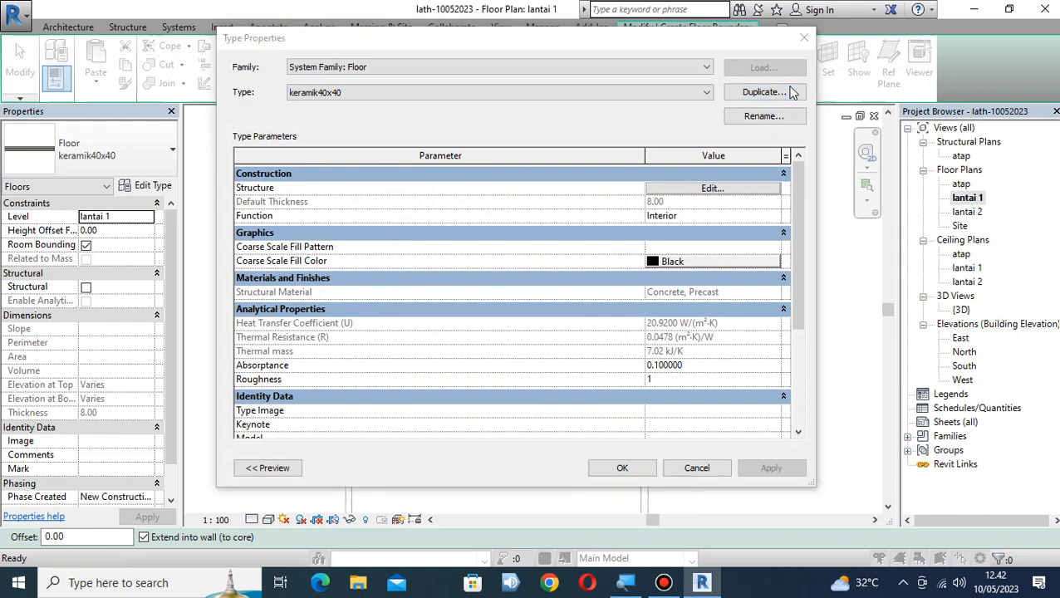
{"action": "left_click", "coordinate": [526, 250]}
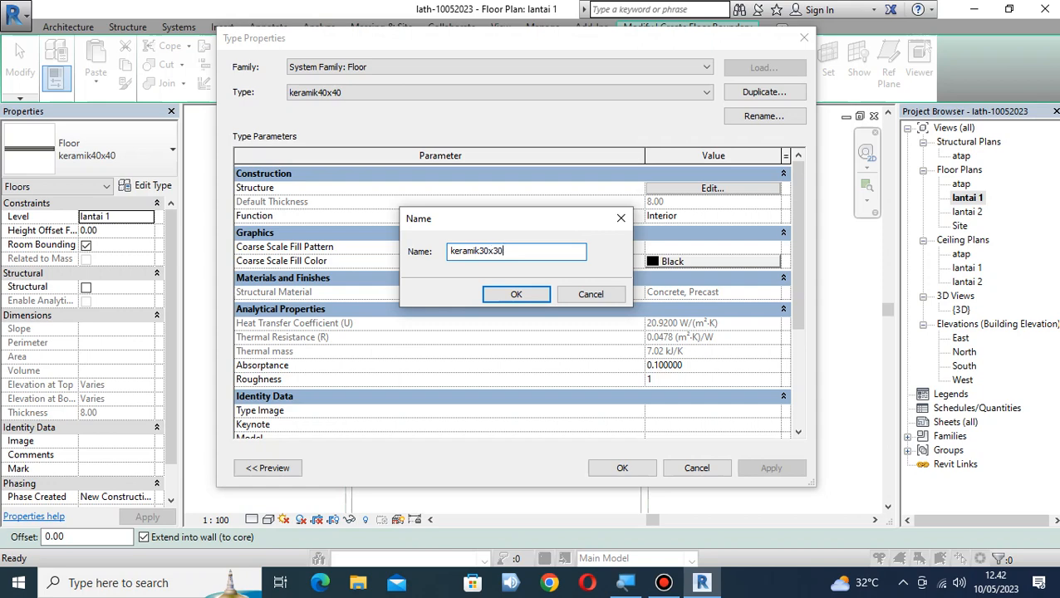
{"action": "left_click", "coordinate": [514, 295]}
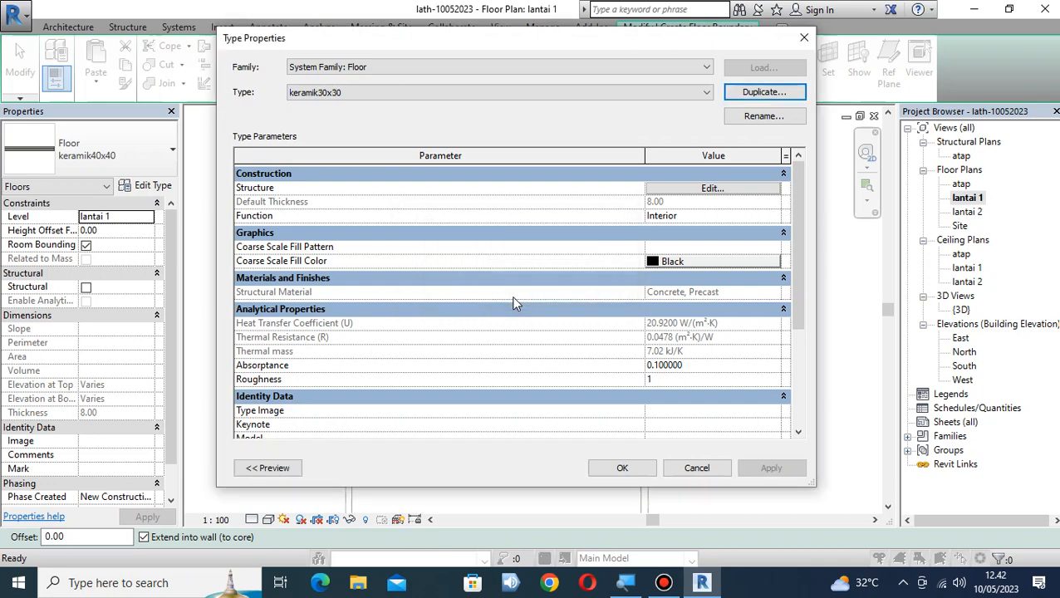
In the floor structure's Finish 1 layer, duplicate the 1210 keramik40x40 material and name the copy 1210 keramik30x30
{"action": "left_click", "coordinate": [746, 193]}
{"action": "left_click", "coordinate": [746, 191]}
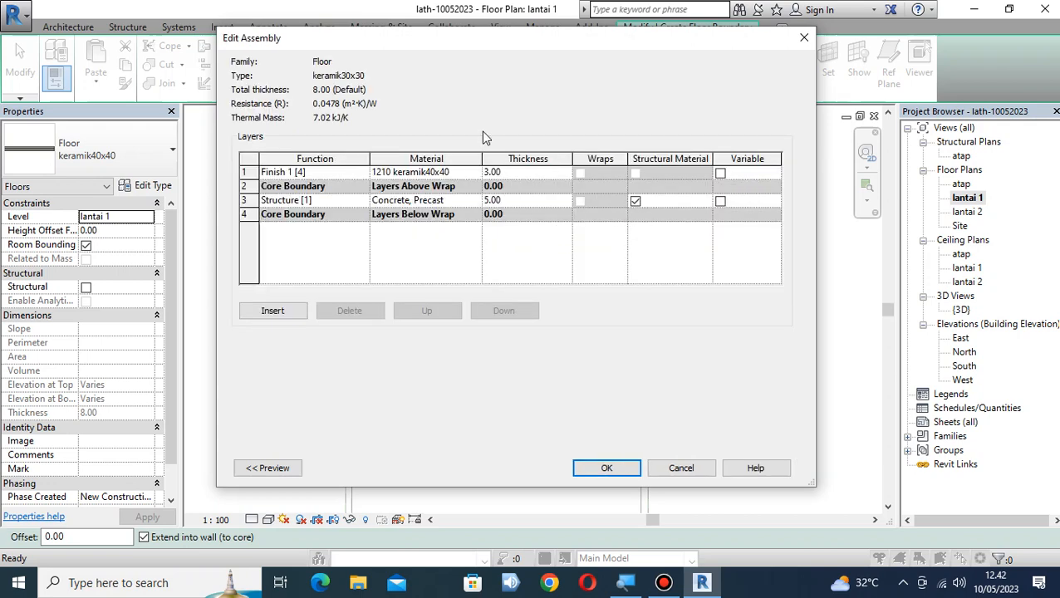
{"action": "left_click", "coordinate": [467, 176]}
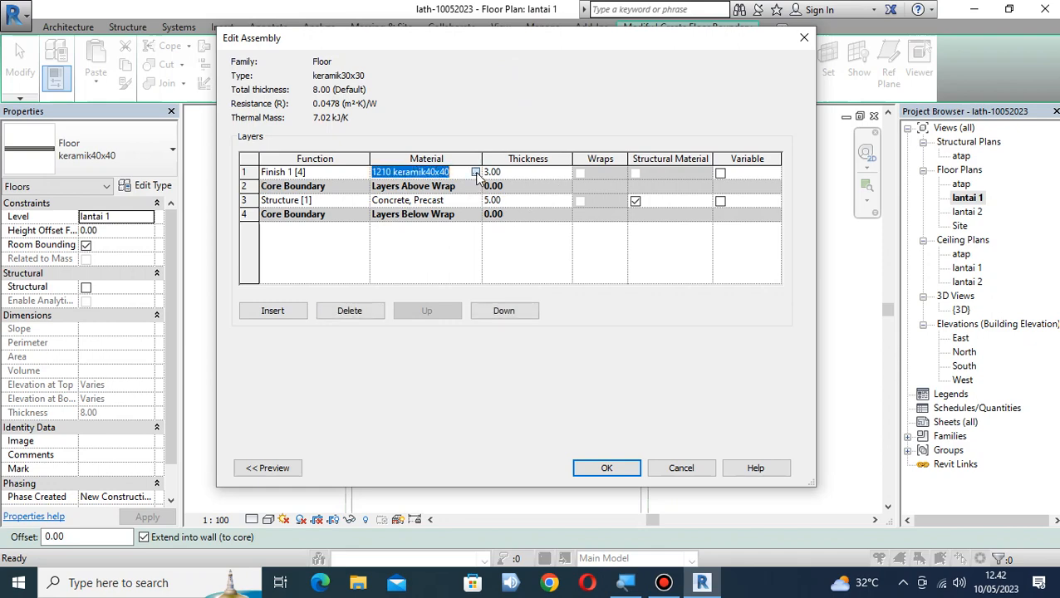
{"action": "left_click", "coordinate": [476, 172]}
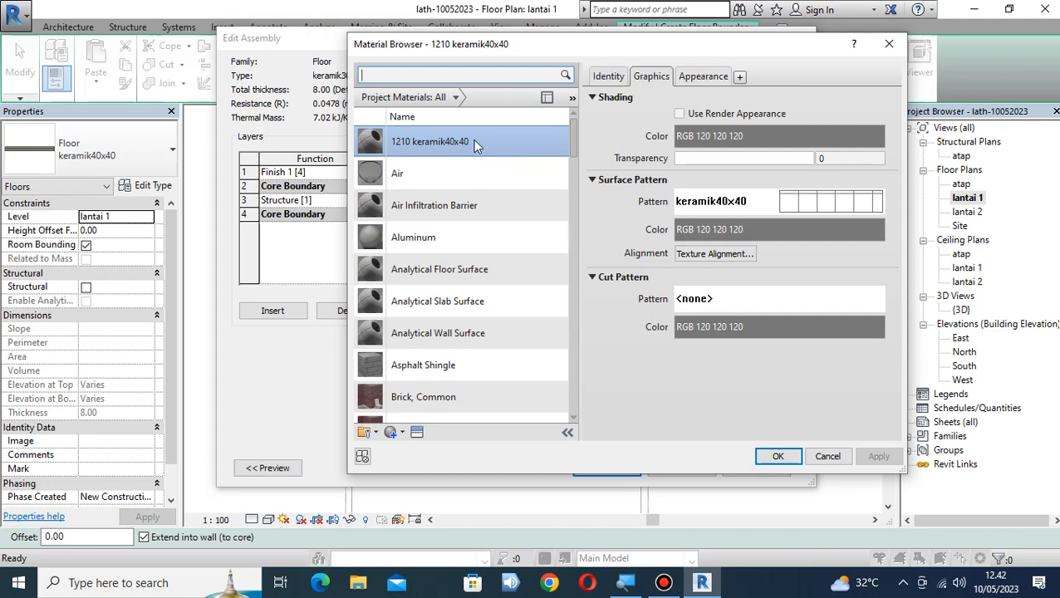
{"action": "left_click", "coordinate": [468, 143]}
{"action": "right_click", "coordinate": [508, 150]}
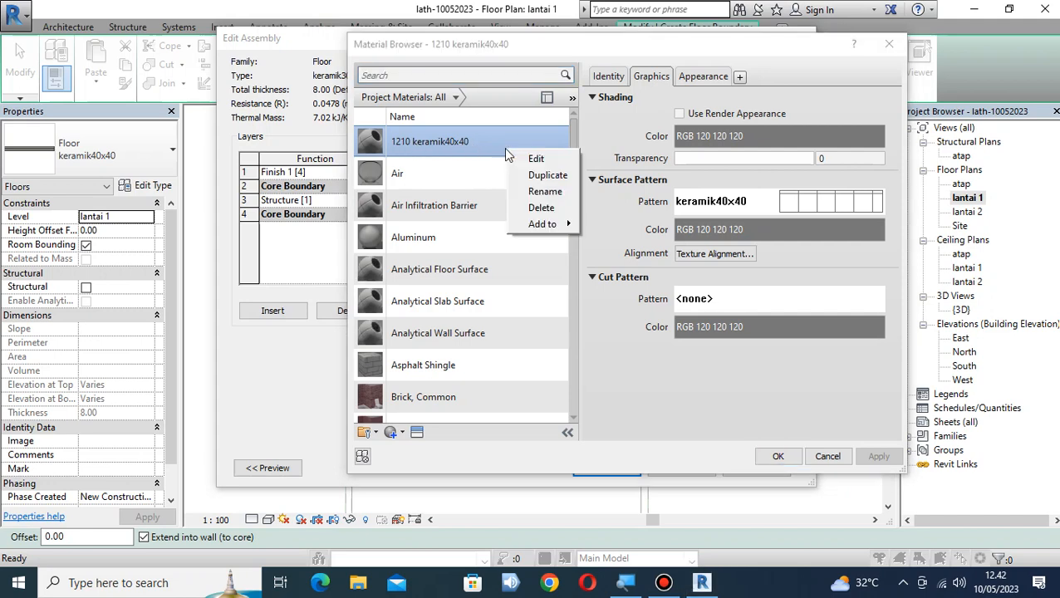
{"action": "left_click", "coordinate": [540, 176]}
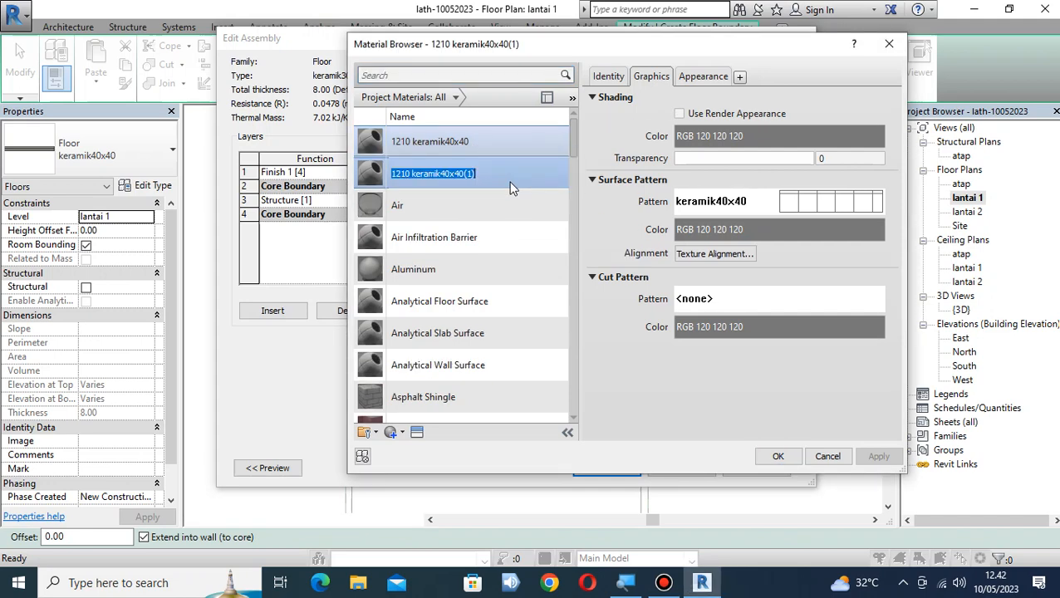
{"action": "left_click", "coordinate": [443, 175]}
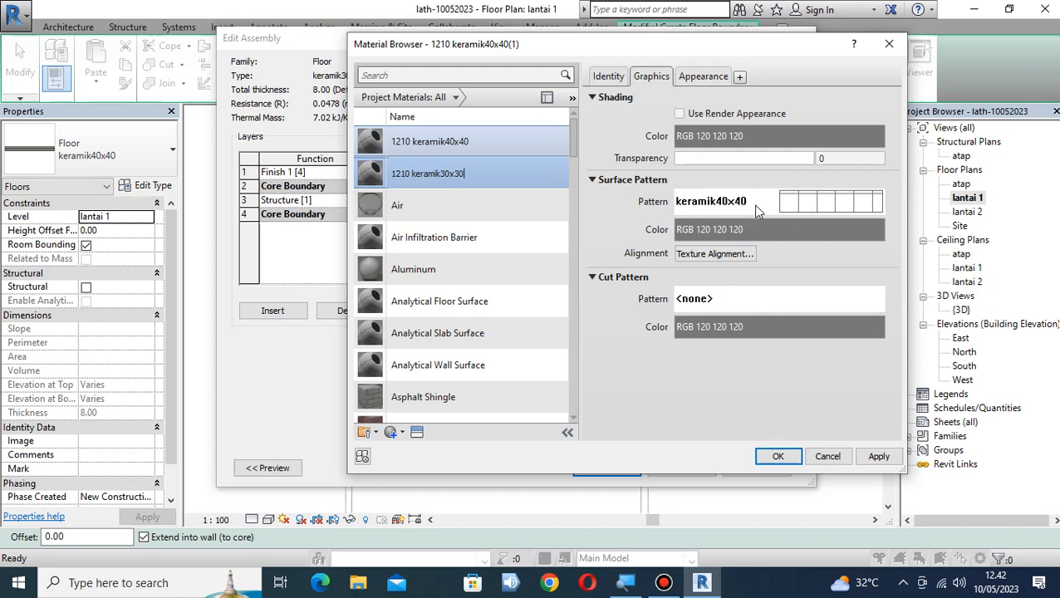
Duplicate the keramik40x40 fill pattern as keramik30x30 with both line spacings at 30, and apply it as the new material's surface pattern
{"action": "left_click", "coordinate": [815, 214]}
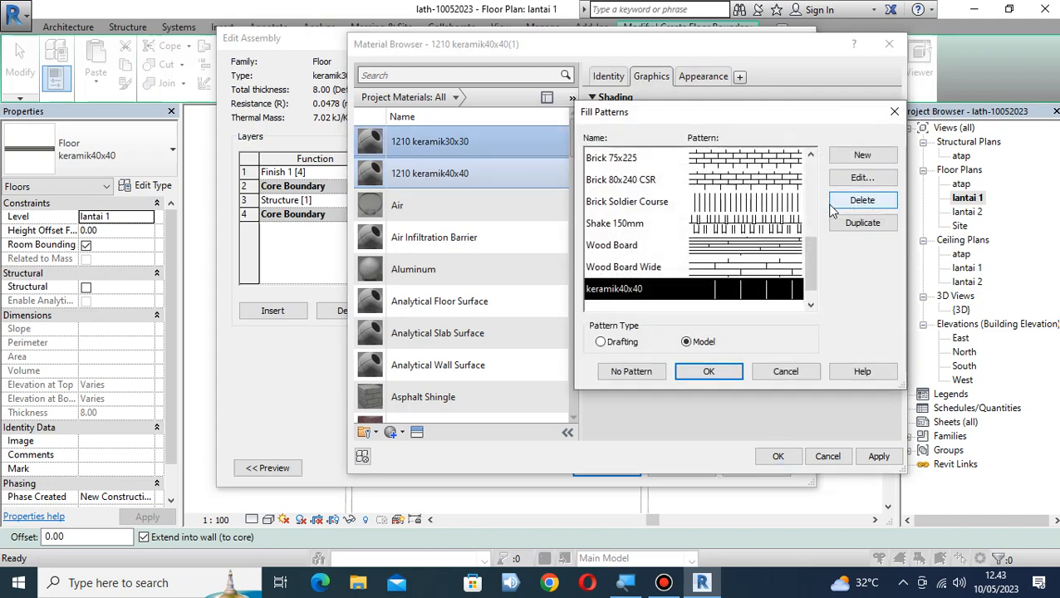
{"action": "left_click", "coordinate": [864, 223]}
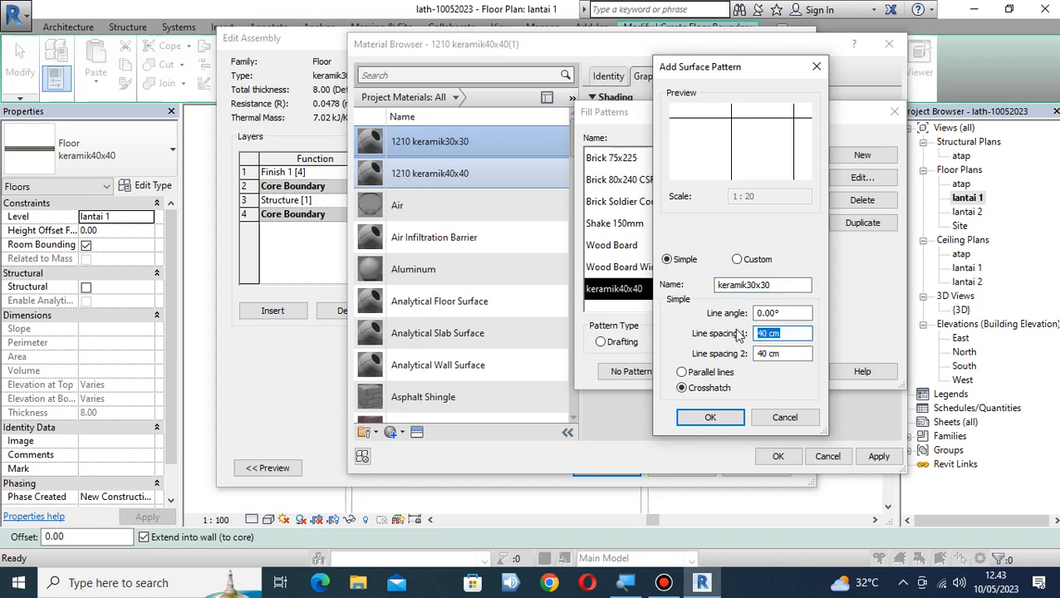
{"action": "type", "text": "30x"}
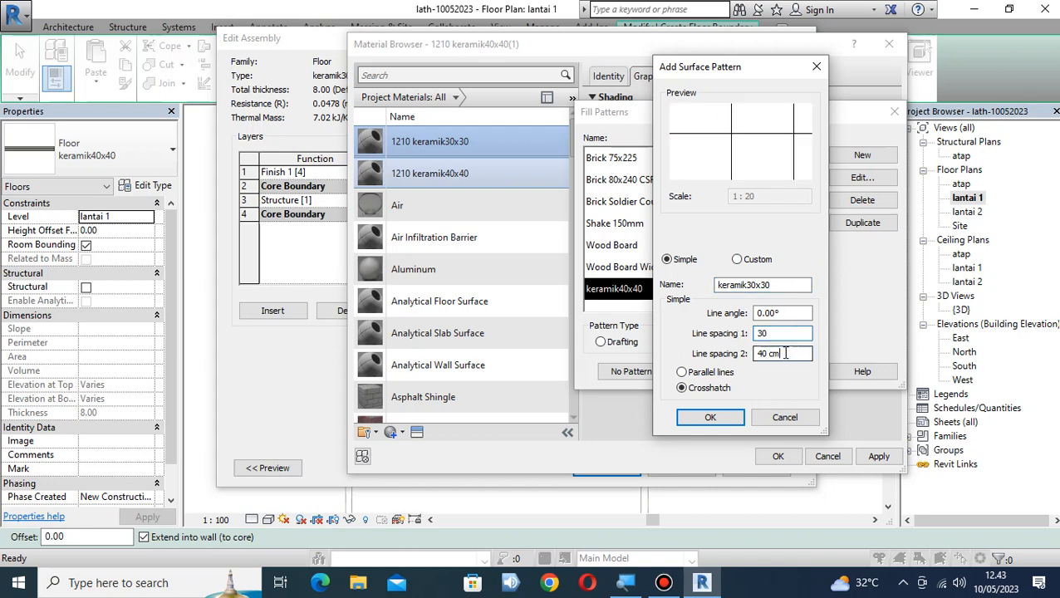
{"action": "type", "text": "30"}
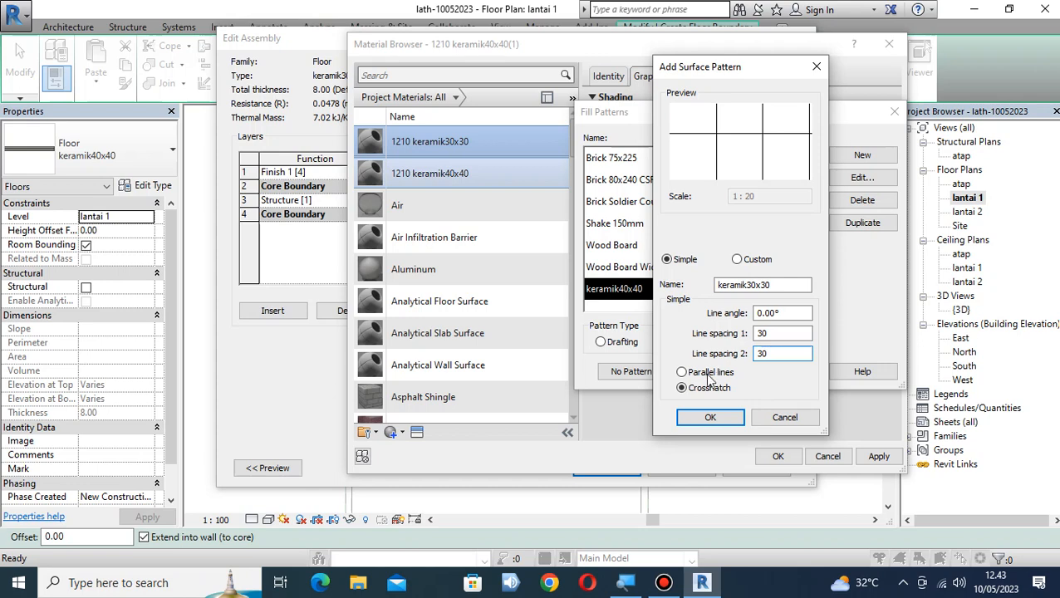
{"action": "left_click", "coordinate": [712, 417]}
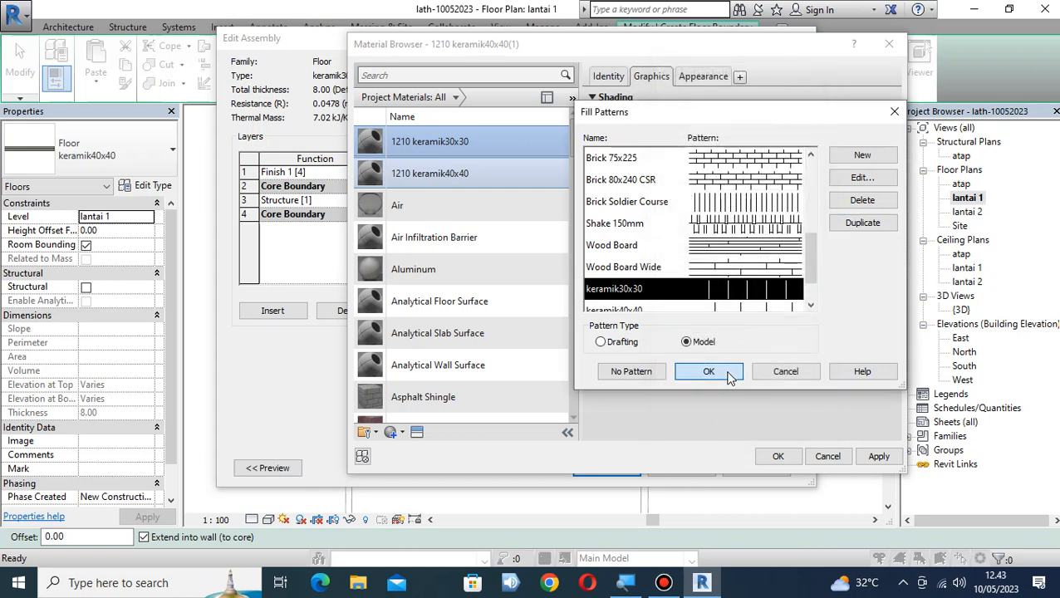
{"action": "left_click", "coordinate": [709, 372]}
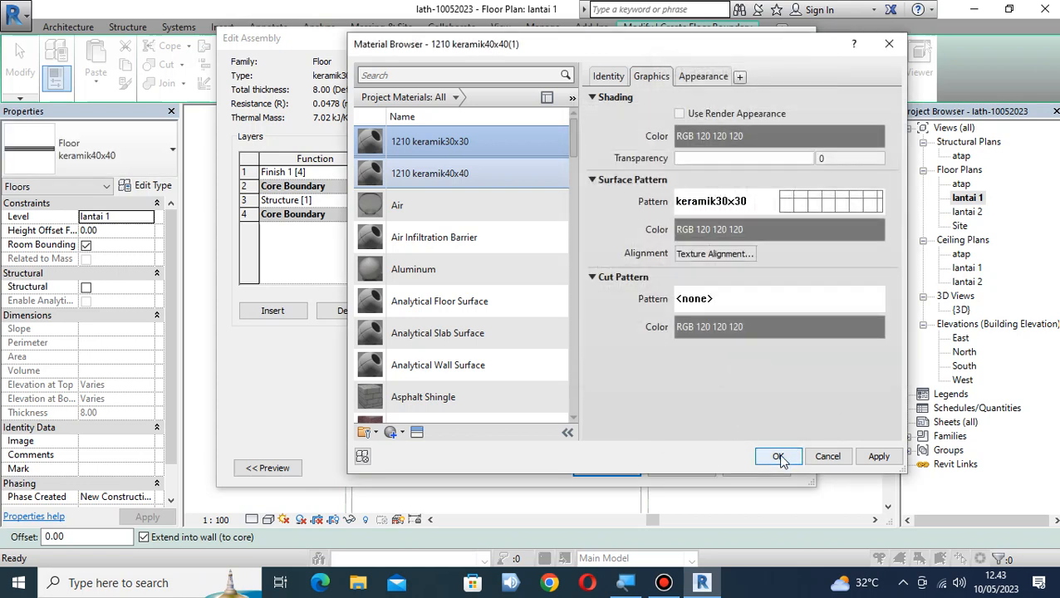
{"action": "left_click", "coordinate": [777, 457]}
{"action": "left_click", "coordinate": [607, 468]}
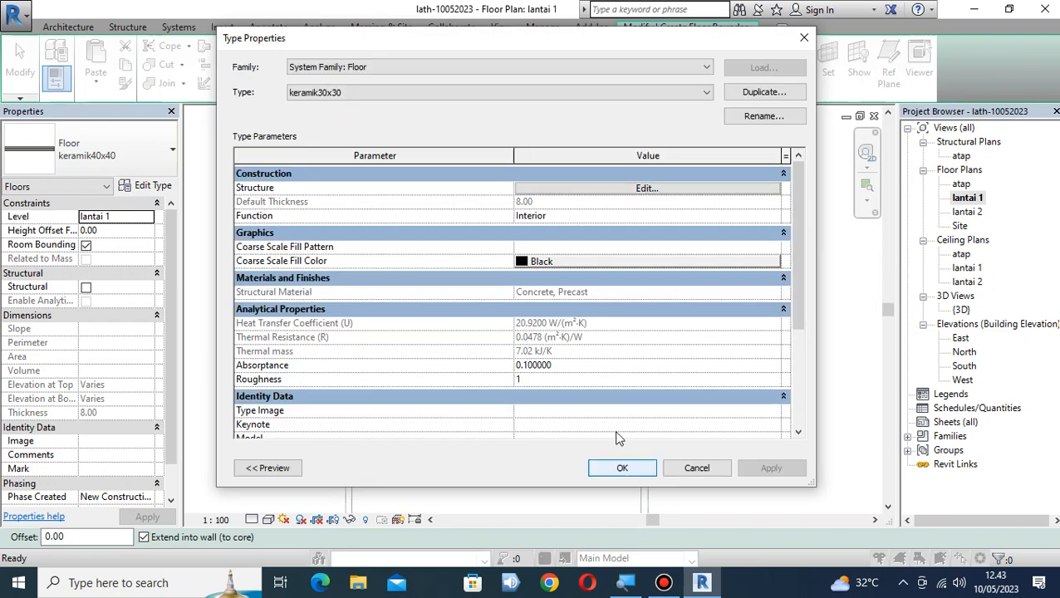
{"action": "left_click", "coordinate": [623, 467]}
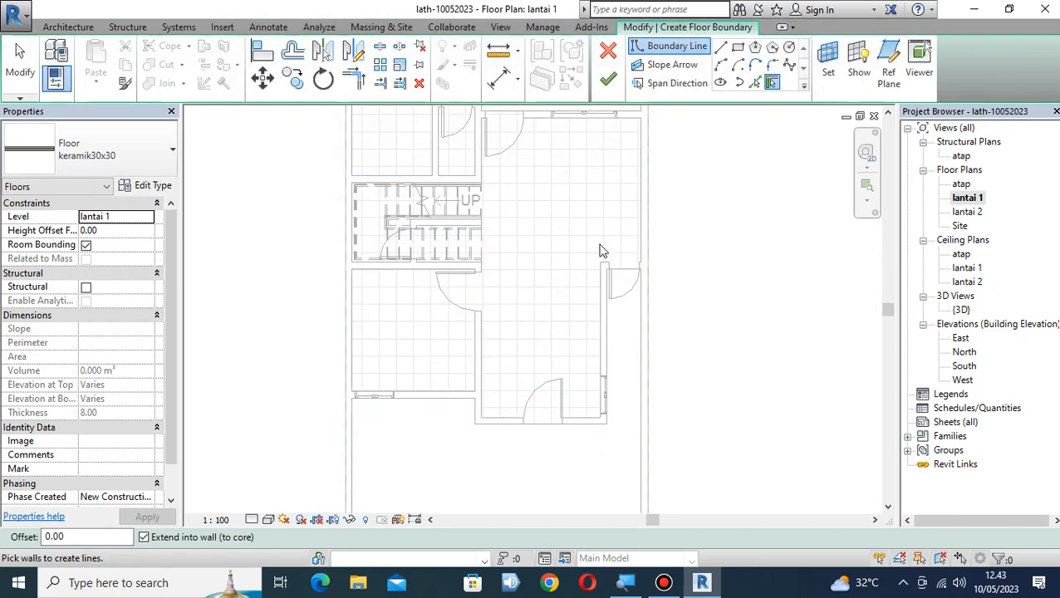
Draw a rectangular floor boundary about 80 by 137 cm outside the side door, spanning between the two walls
{"action": "scroll", "coordinate": [619, 259], "scroll_direction": "up", "scroll_amount": 4}
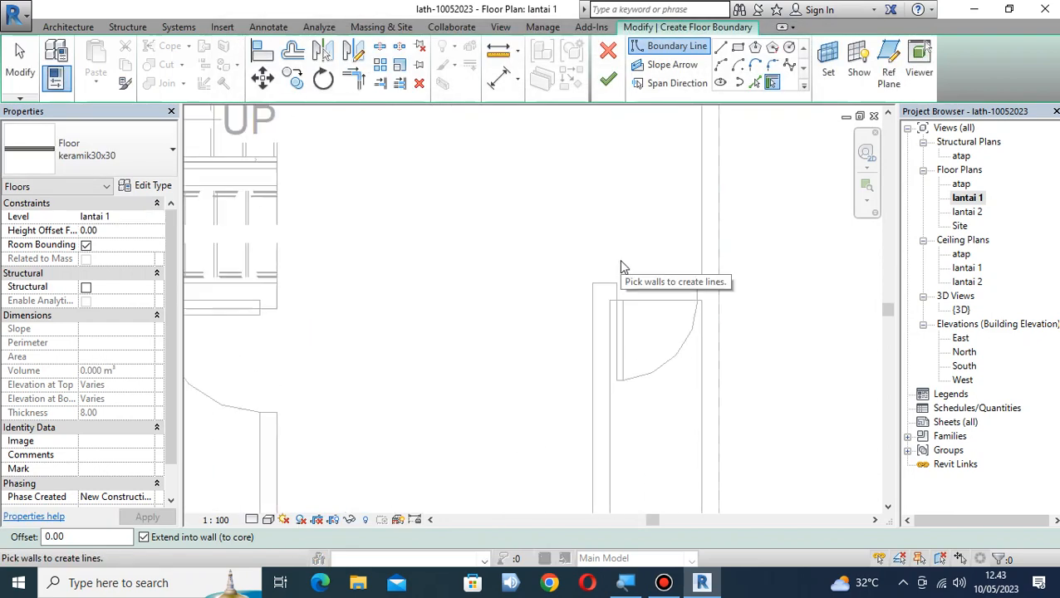
{"action": "left_click", "coordinate": [739, 49]}
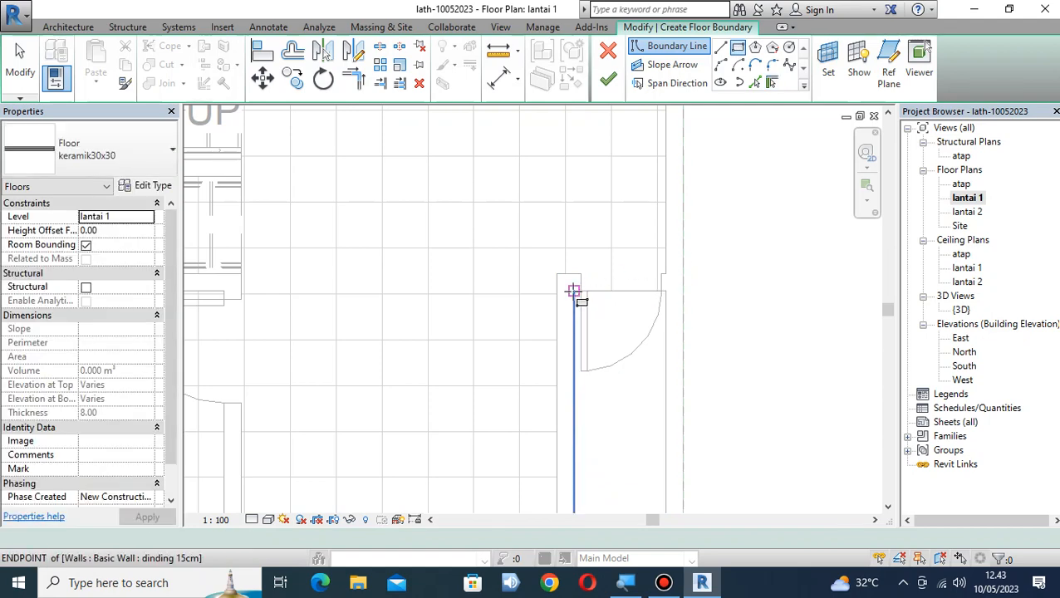
{"action": "left_click", "coordinate": [574, 291]}
{"action": "left_click", "coordinate": [665, 449]}
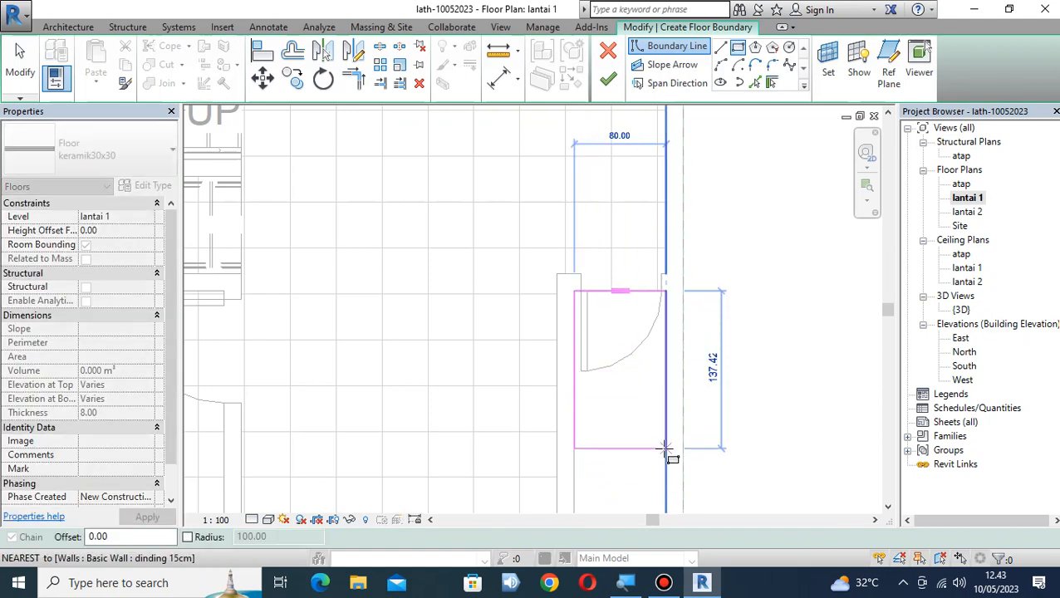
{"action": "left_click", "coordinate": [664, 449]}
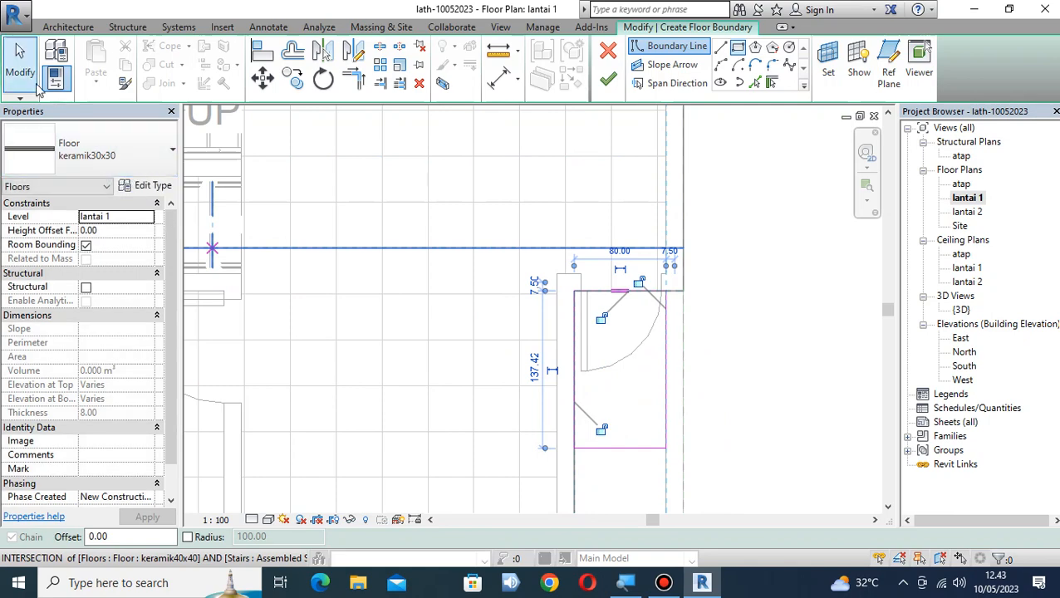
{"action": "left_click", "coordinate": [36, 90]}
Set the rectangle's length outward from the side door to 100 by moving its far edge
{"action": "left_click", "coordinate": [644, 449]}
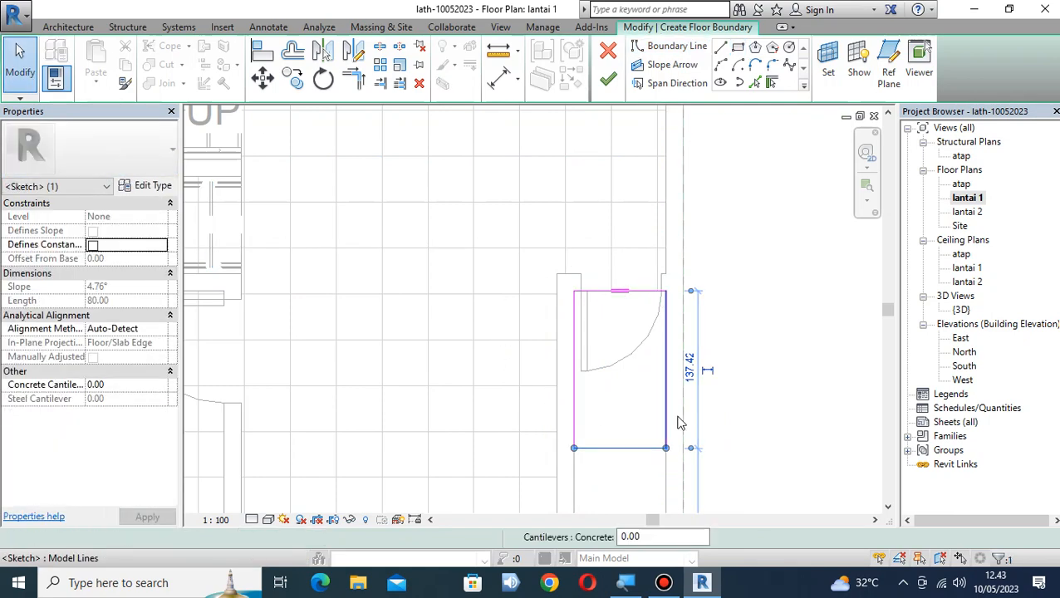
{"action": "left_click", "coordinate": [690, 368]}
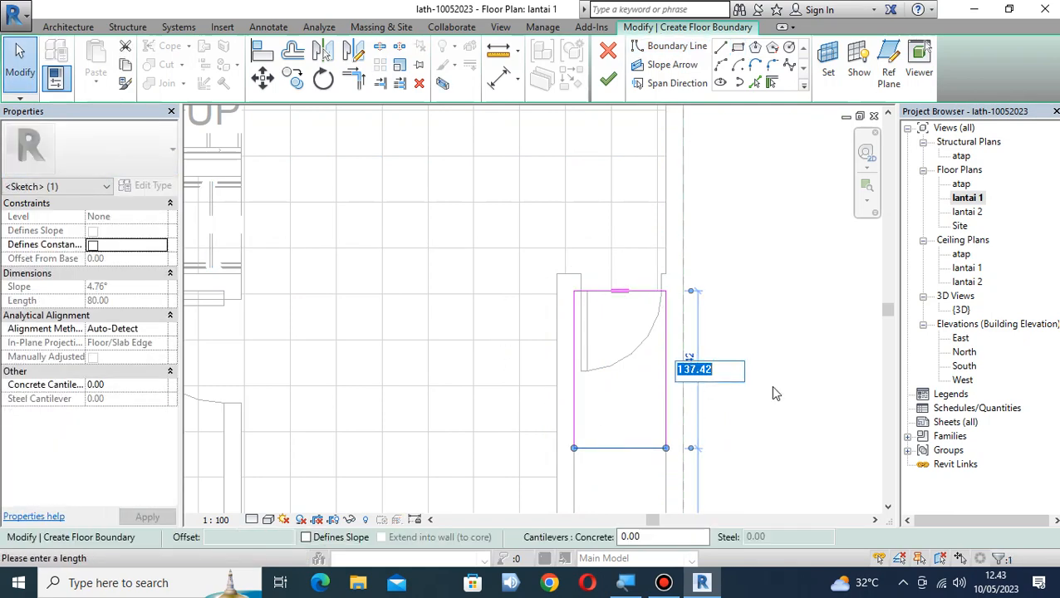
{"action": "key", "text": "Return"}
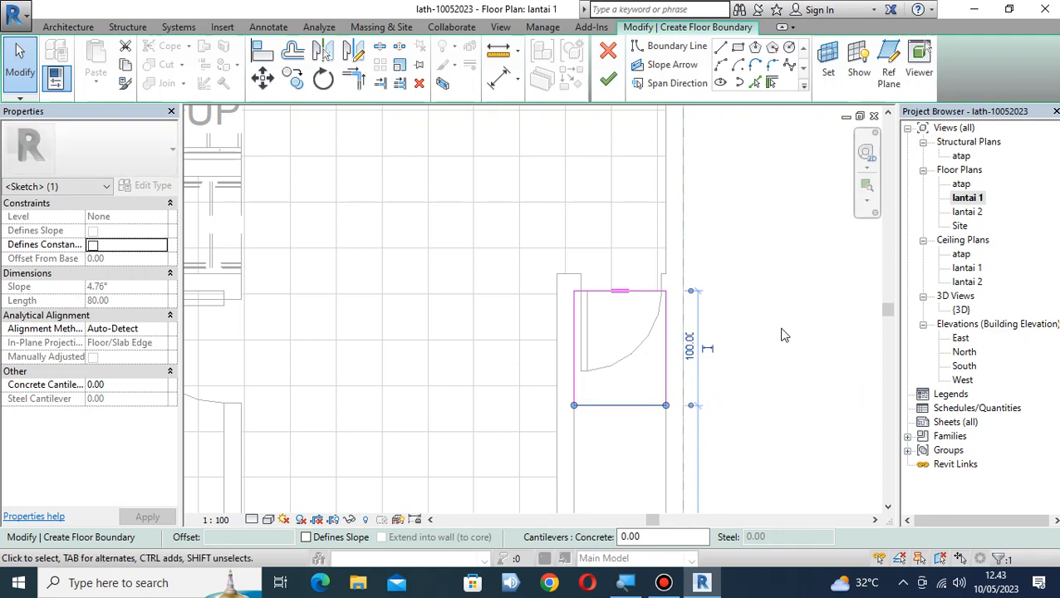
Finish the sketch of the keramik30x30 floor outside the side door
{"action": "left_click", "coordinate": [609, 80]}
{"action": "left_click", "coordinate": [795, 284]}
{"action": "middle_click_drag", "start_coordinate": [795, 285], "coordinate": [758, 245]}
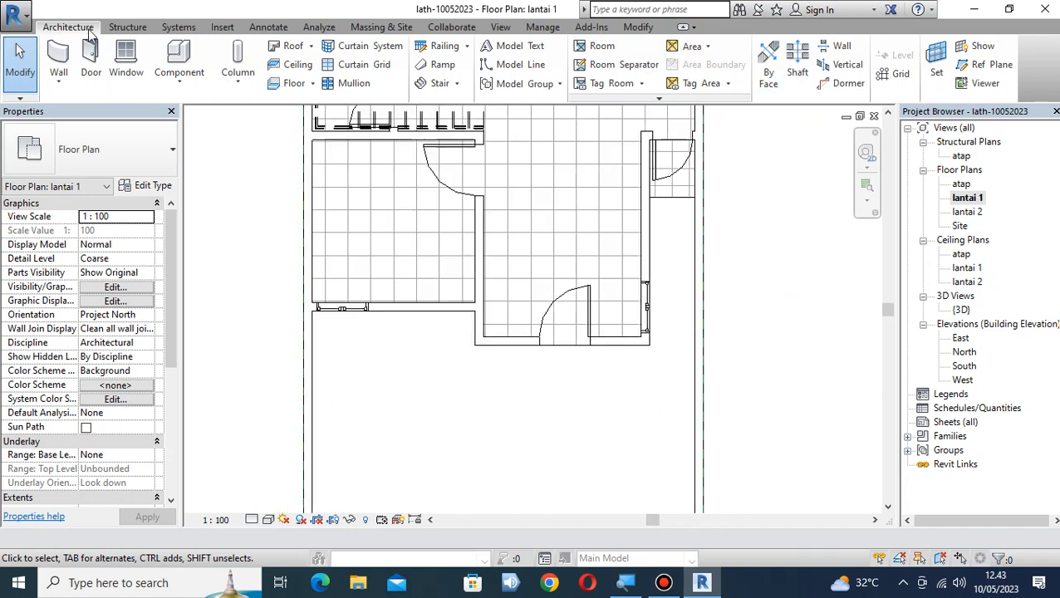
Start a keramik30x30 floor and sketch a rectangular boundary about 305 by 146 outside the front door, spanning the wall's width
{"action": "left_click", "coordinate": [295, 84]}
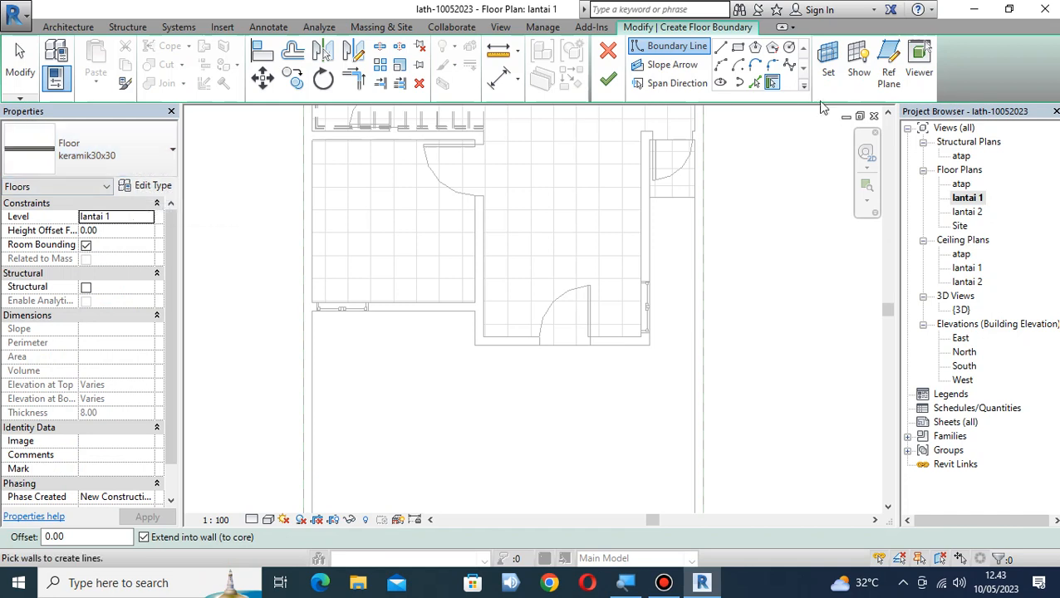
{"action": "left_click", "coordinate": [738, 48]}
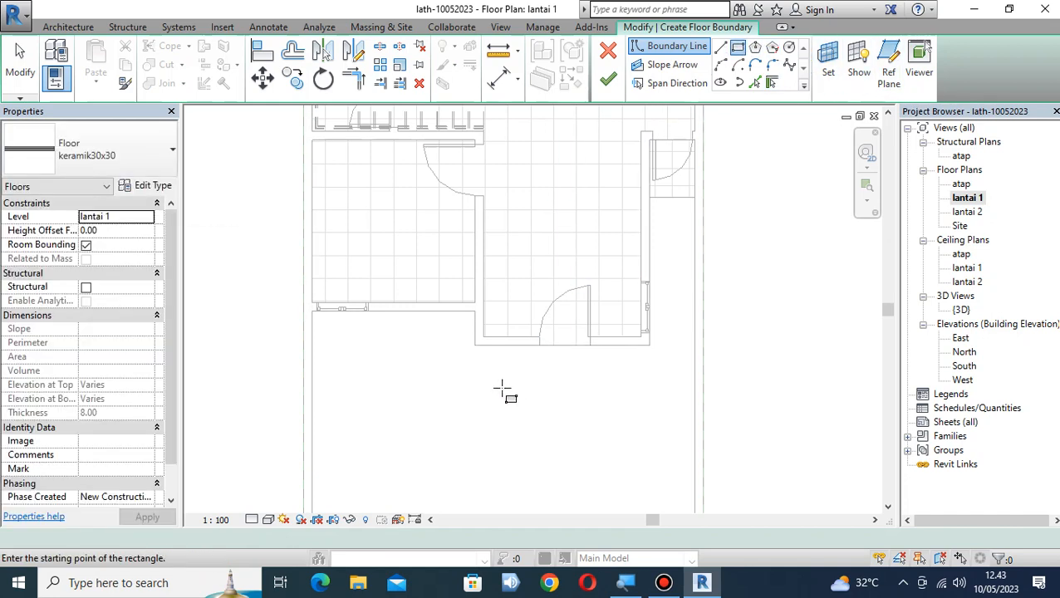
{"action": "scroll", "coordinate": [502, 391], "scroll_direction": "up", "scroll_amount": 2}
{"action": "left_click", "coordinate": [464, 329]}
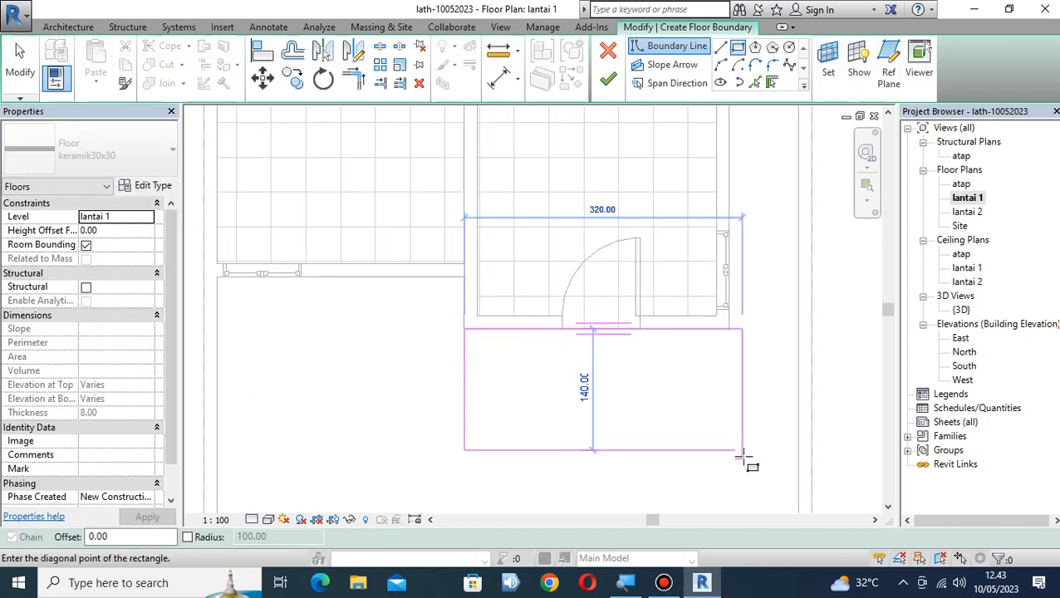
{"action": "left_click", "coordinate": [723, 454]}
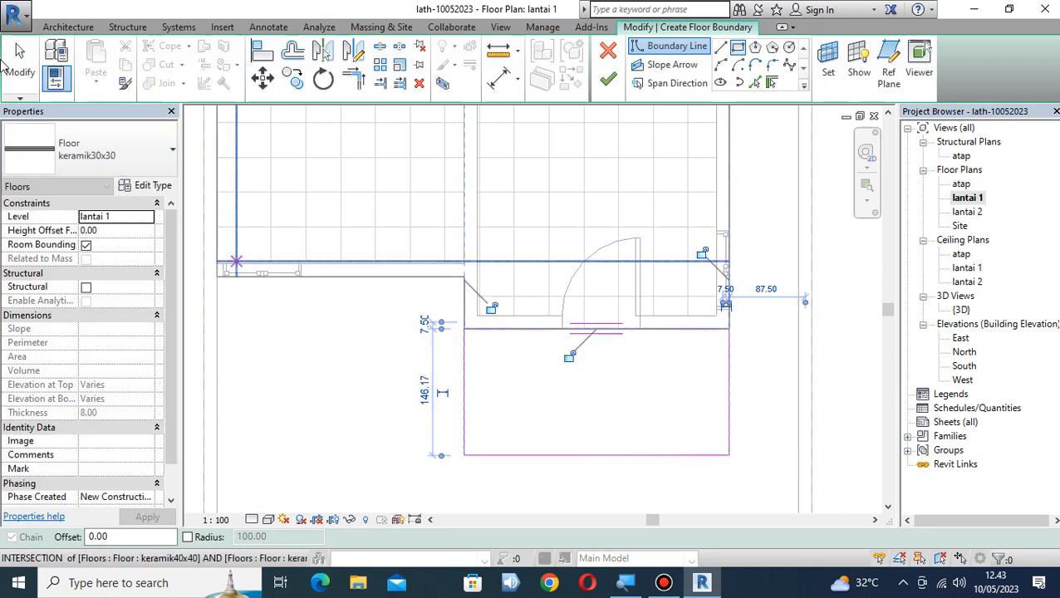
{"action": "key", "text": "Escape"}
{"action": "key", "text": "Escape"}
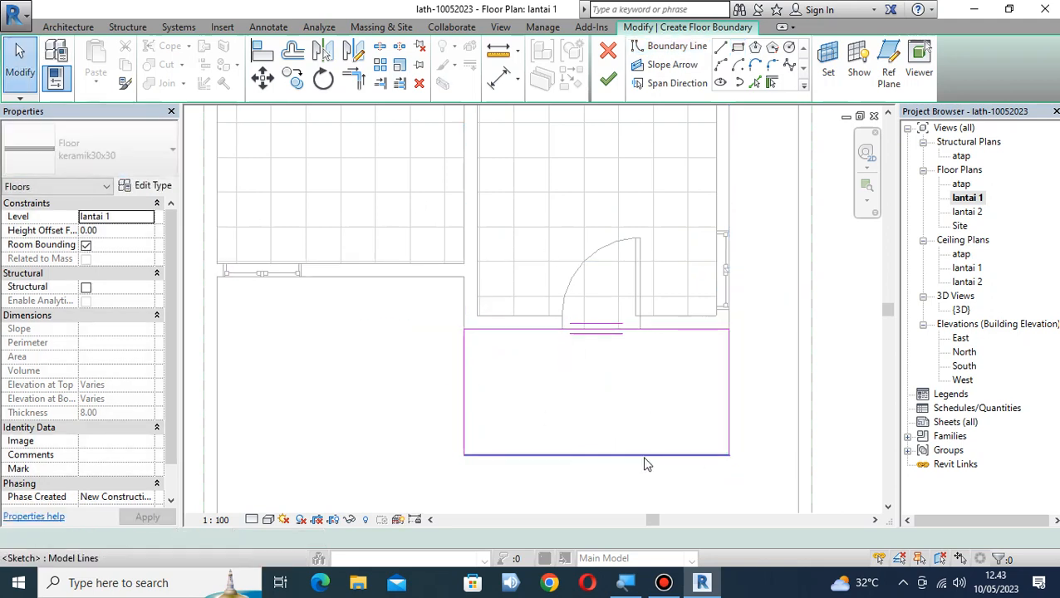
Set the front rectangle's depth outward from the wall to 100 and finish the floor
{"action": "left_click", "coordinate": [643, 455]}
{"action": "left_click", "coordinate": [753, 390]}
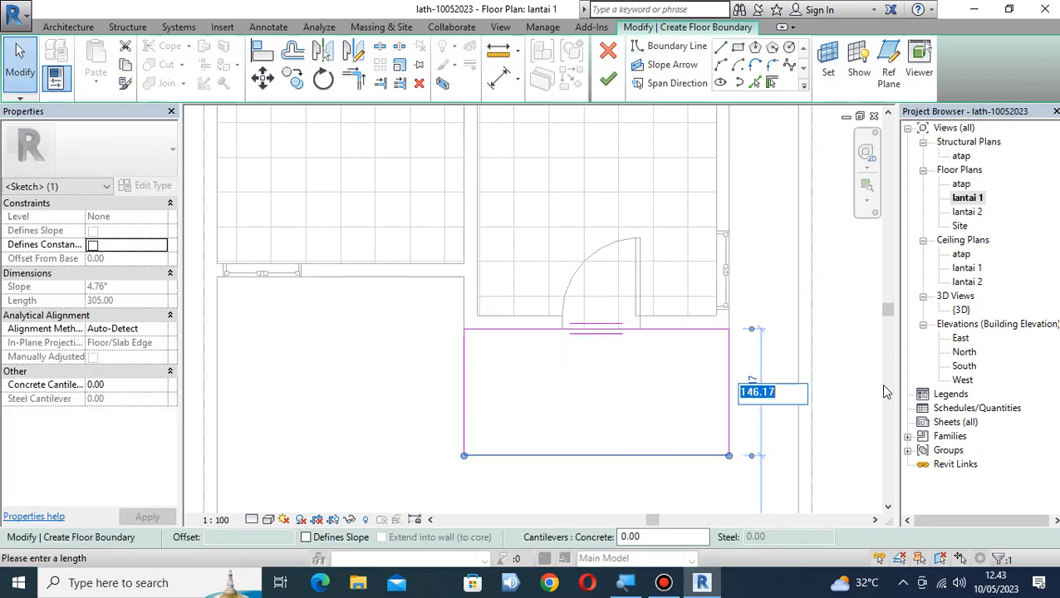
{"action": "type", "text": "100"}
{"action": "key", "text": "Return"}
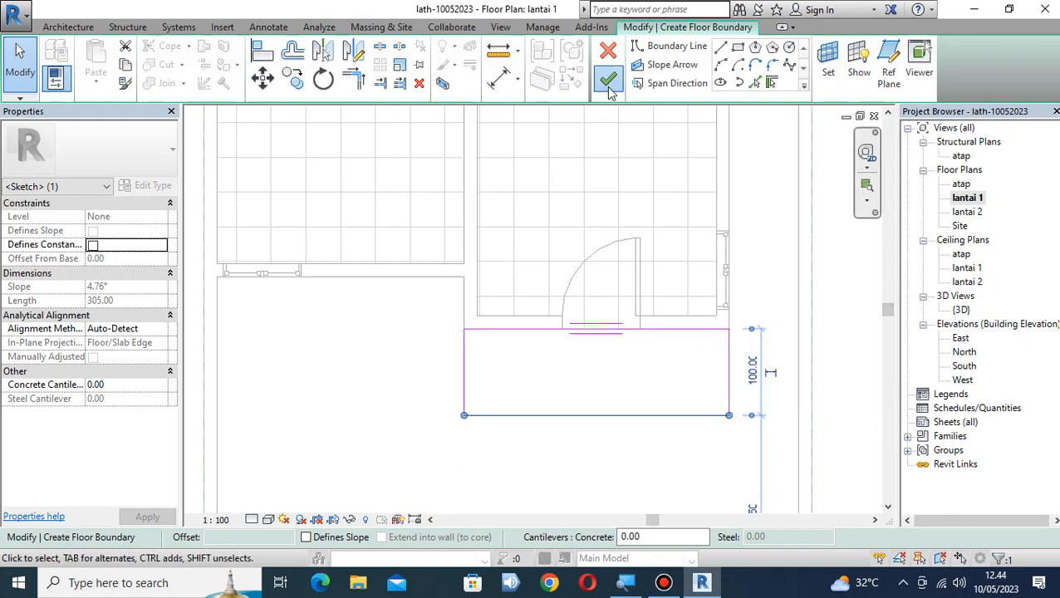
{"action": "left_click", "coordinate": [608, 90]}
{"action": "left_click", "coordinate": [772, 249]}
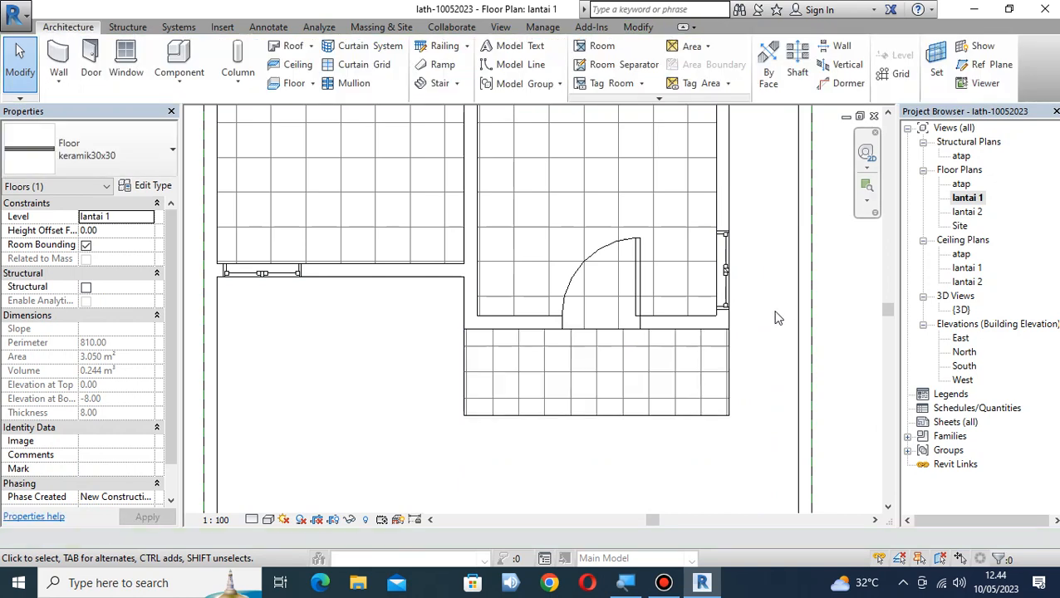
Align a vertical keramik40x40 tile line in the front doorway with the adjacent keramik30x30 tile line
{"action": "scroll", "coordinate": [639, 383], "scroll_direction": "down", "scroll_amount": 1}
{"action": "scroll", "coordinate": [672, 390], "scroll_direction": "up", "scroll_amount": 3}
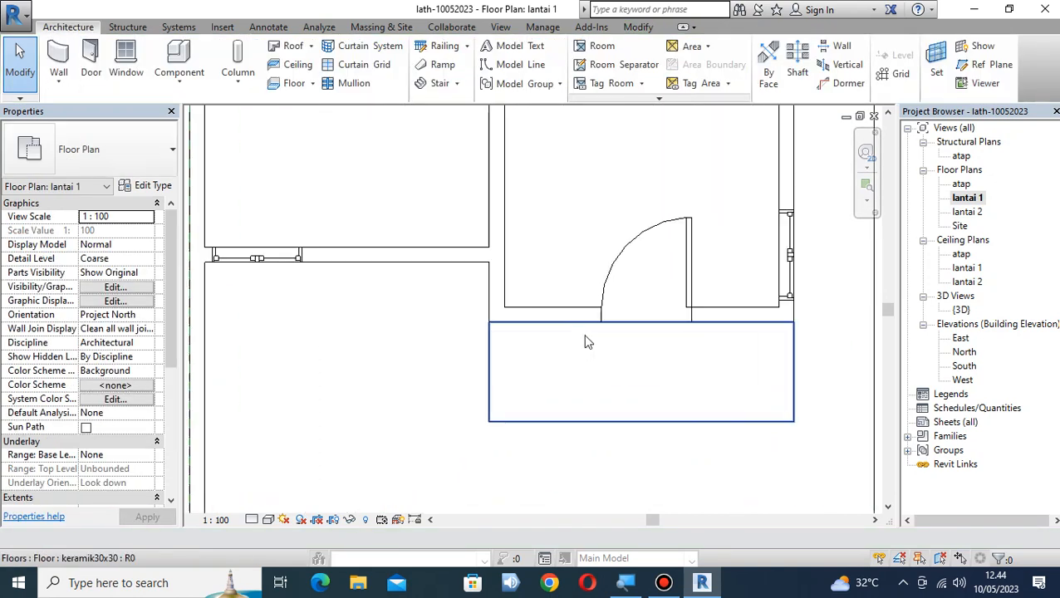
{"action": "scroll", "coordinate": [682, 389], "scroll_direction": "up", "scroll_amount": 1}
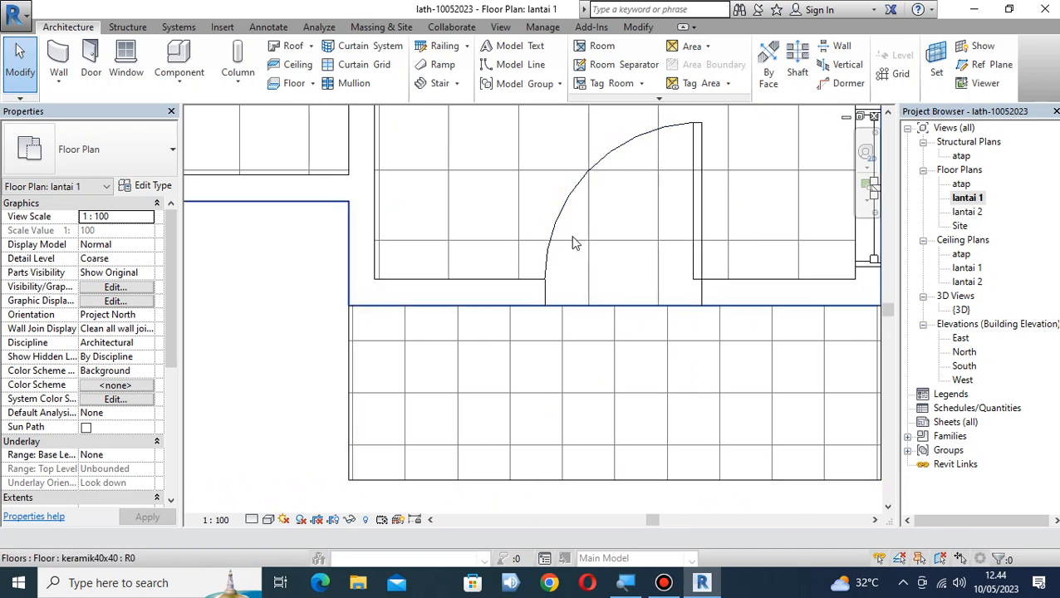
{"action": "scroll", "coordinate": [617, 360], "scroll_direction": "up", "scroll_amount": 3}
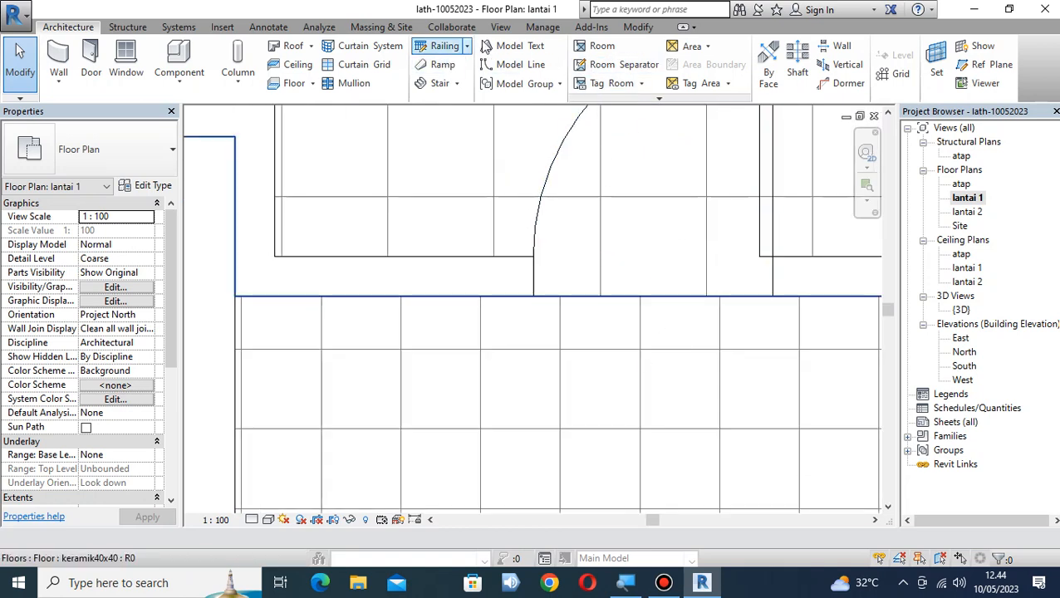
{"action": "left_click", "coordinate": [641, 29]}
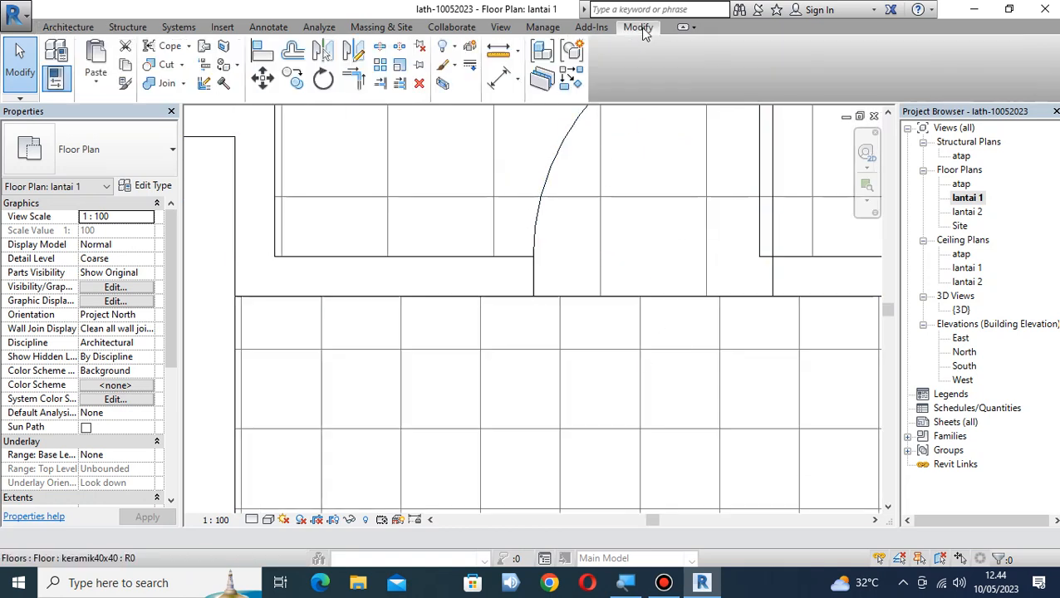
{"action": "left_click", "coordinate": [260, 53]}
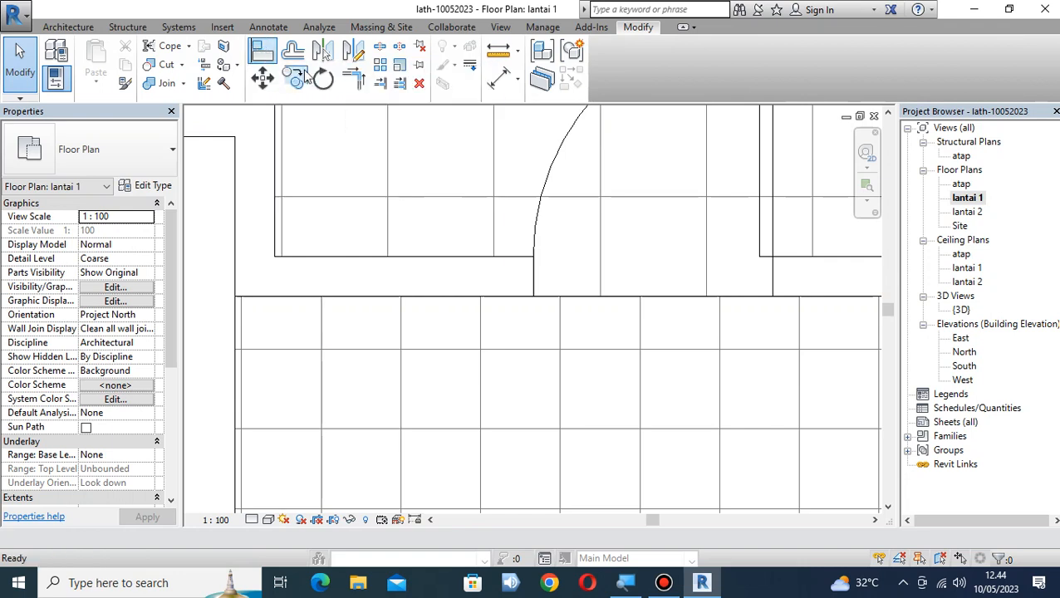
{"action": "left_click", "coordinate": [642, 332]}
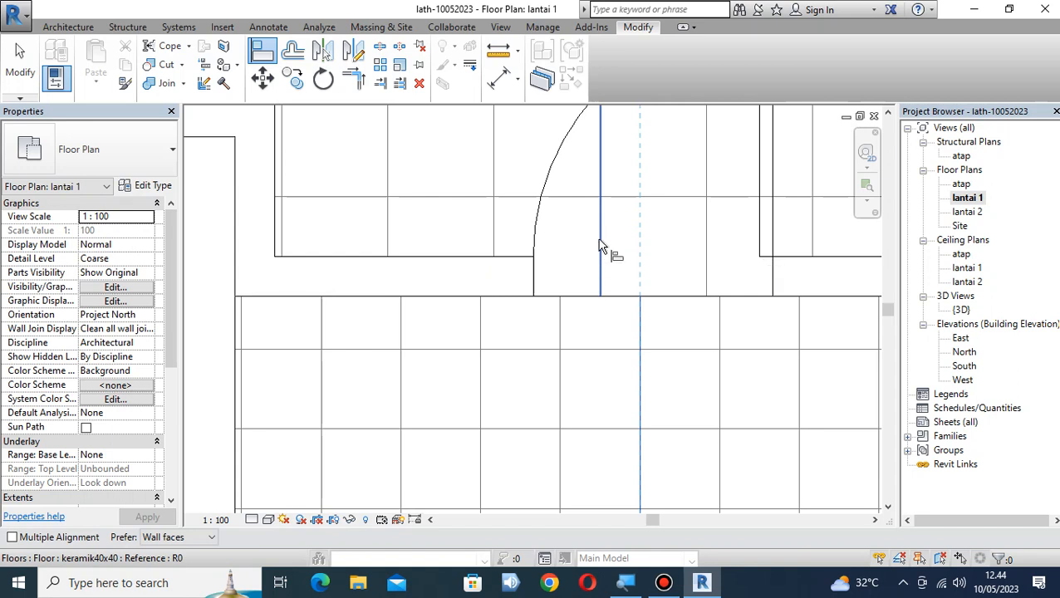
{"action": "left_click", "coordinate": [601, 247]}
{"action": "scroll", "coordinate": [686, 285], "scroll_direction": "down", "scroll_amount": 4}
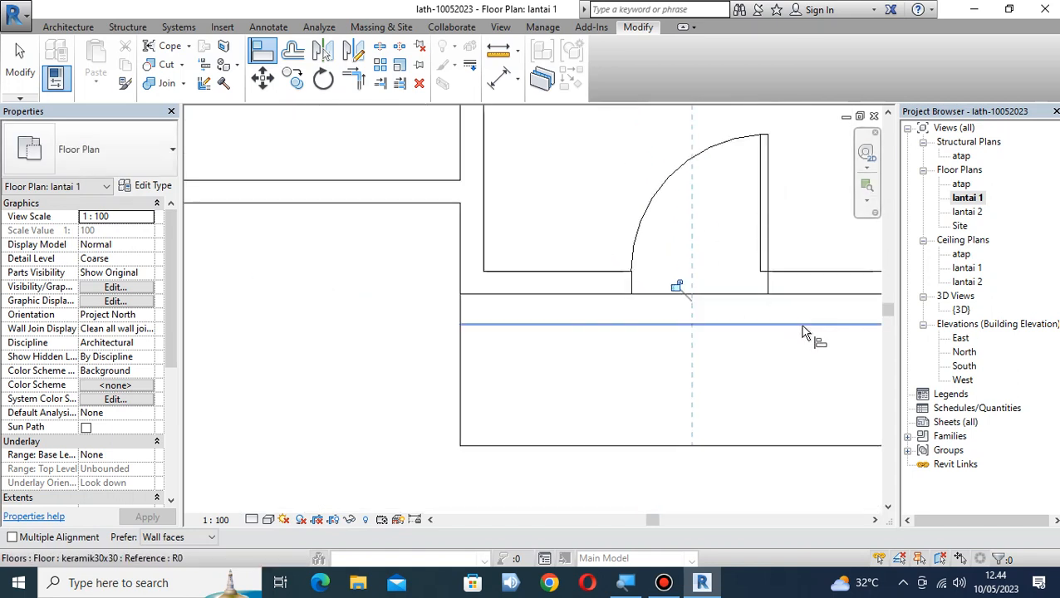
{"action": "left_click", "coordinate": [20, 66]}
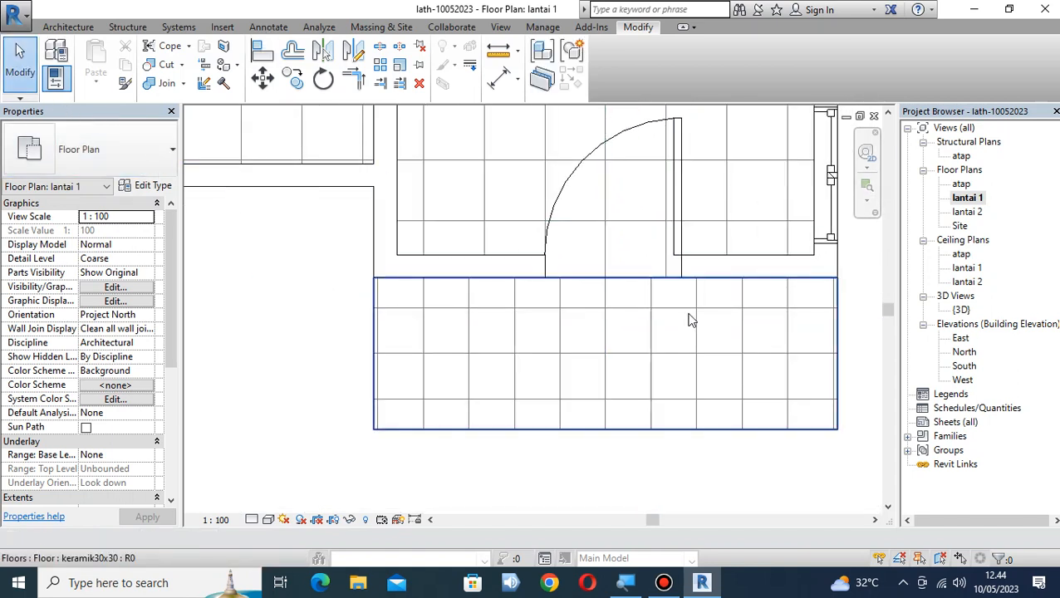
Start a keramik30x30 floor behind the house and trace its boundary along the stepped rear walls to the far perimeter wall
{"action": "scroll", "coordinate": [810, 362], "scroll_direction": "down", "scroll_amount": 2}
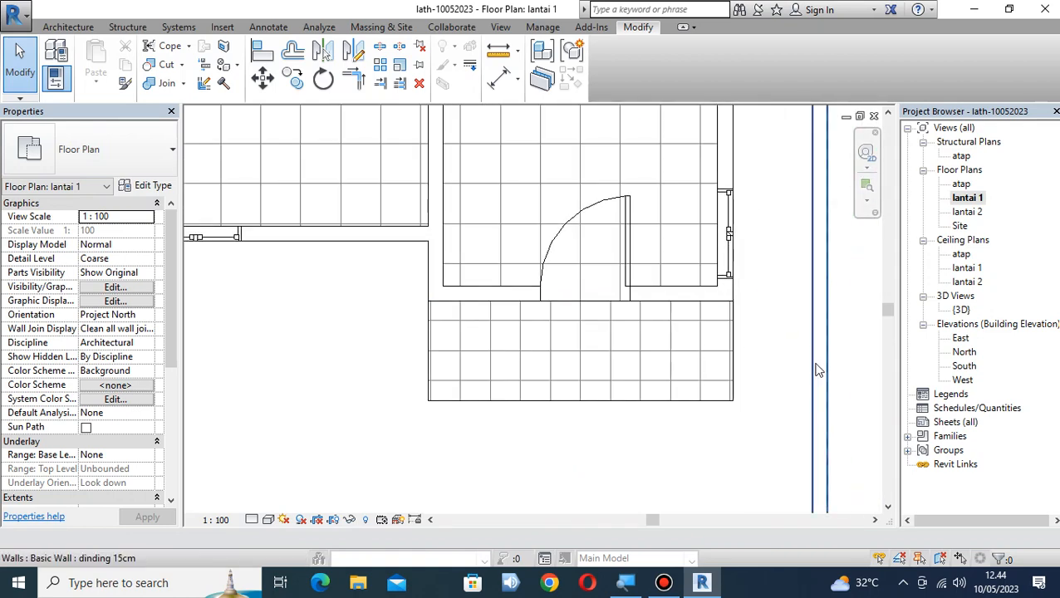
{"action": "middle_click_drag", "start_coordinate": [816, 368], "coordinate": [770, 447]}
{"action": "scroll", "coordinate": [755, 369], "scroll_direction": "down", "scroll_amount": 2}
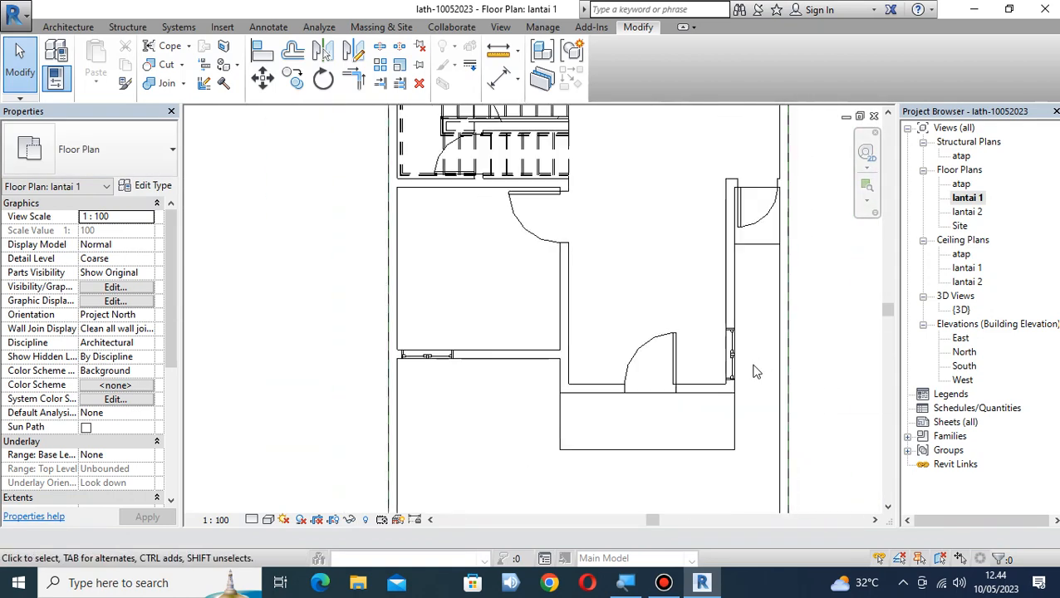
{"action": "middle_click_drag", "start_coordinate": [675, 174], "coordinate": [679, 393]}
{"action": "middle_click_drag", "start_coordinate": [648, 274], "coordinate": [651, 392]}
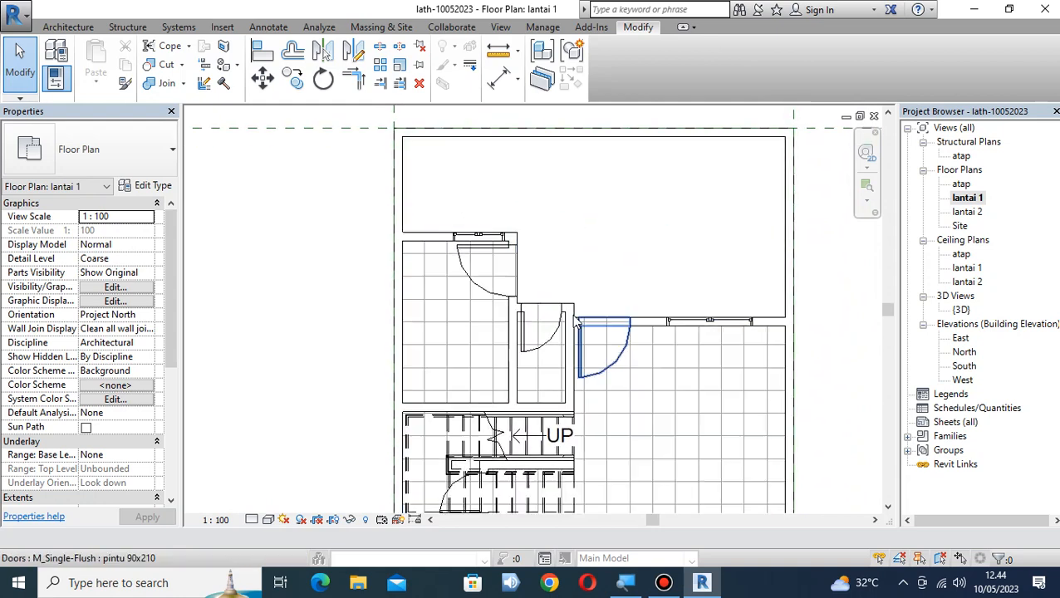
{"action": "scroll", "coordinate": [542, 248], "scroll_direction": "up", "scroll_amount": 1}
{"action": "scroll", "coordinate": [542, 253], "scroll_direction": "up", "scroll_amount": 1}
{"action": "middle_click_drag", "start_coordinate": [542, 253], "coordinate": [478, 229]}
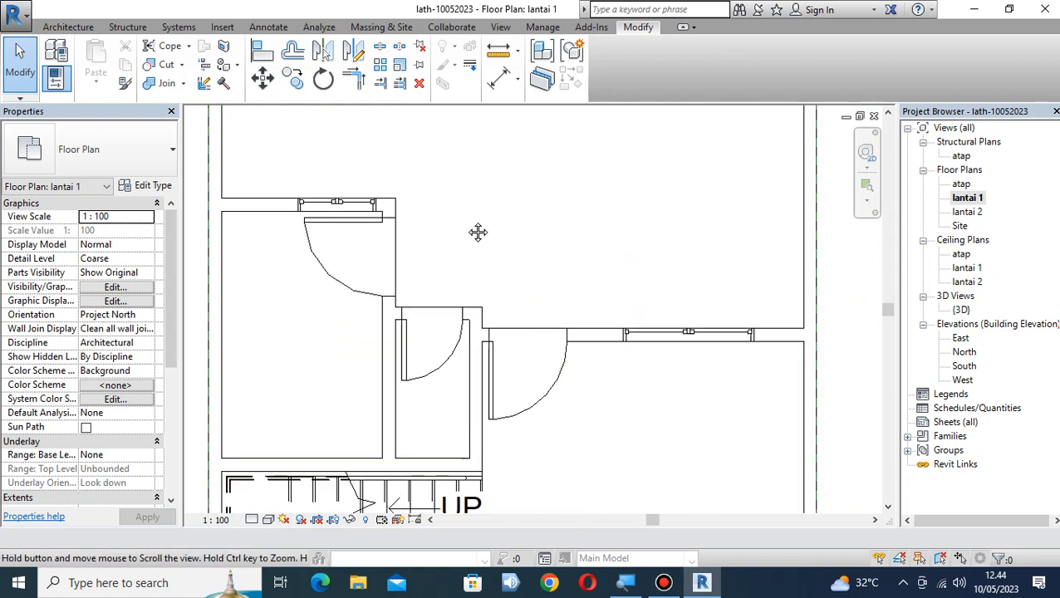
{"action": "left_click", "coordinate": [79, 30]}
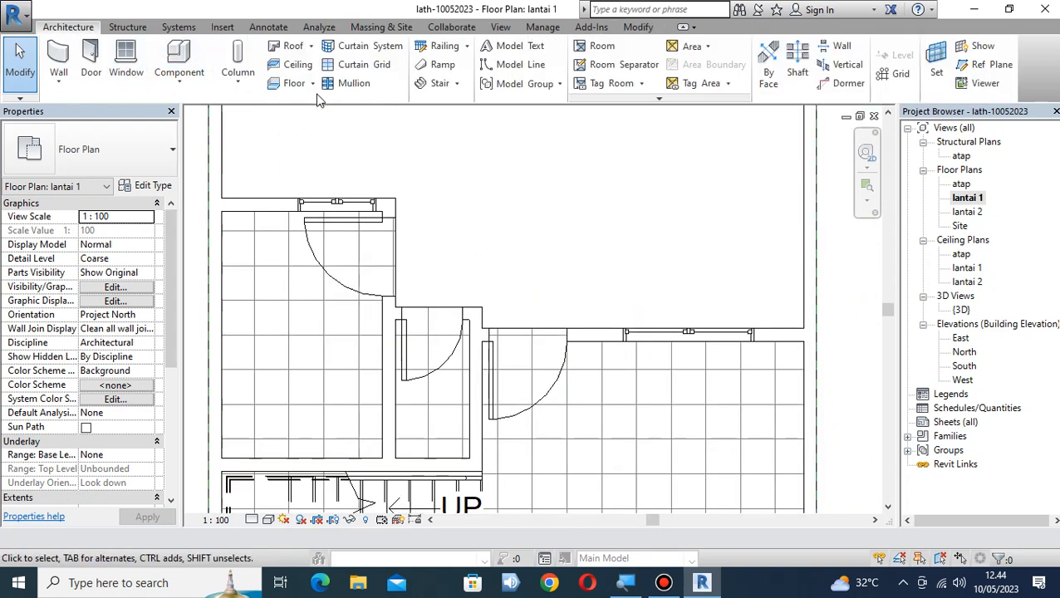
{"action": "left_click", "coordinate": [295, 81]}
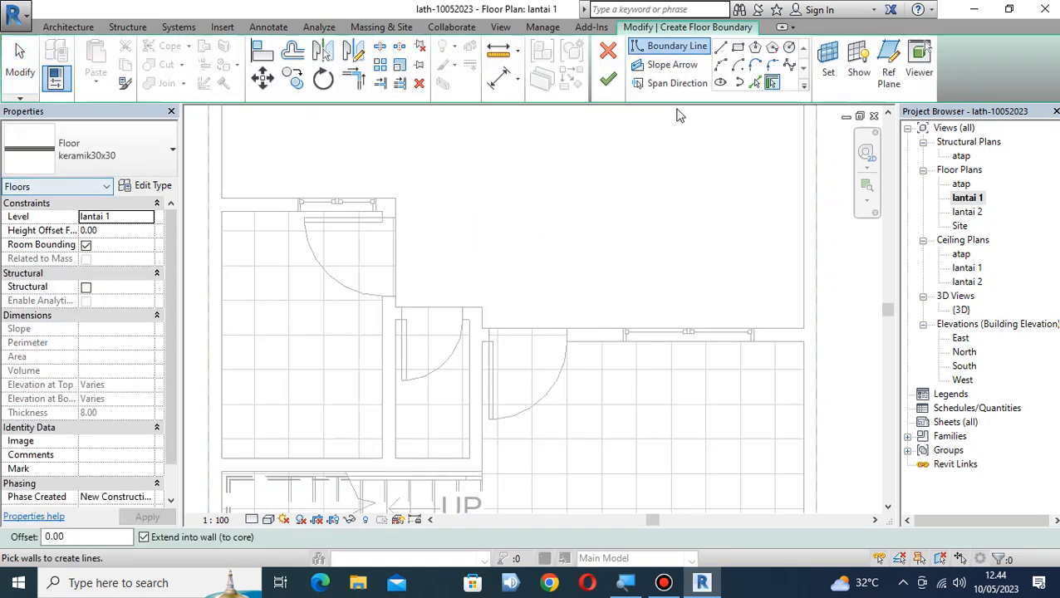
{"action": "left_click", "coordinate": [720, 47]}
{"action": "scroll", "coordinate": [387, 212], "scroll_direction": "up", "scroll_amount": 3}
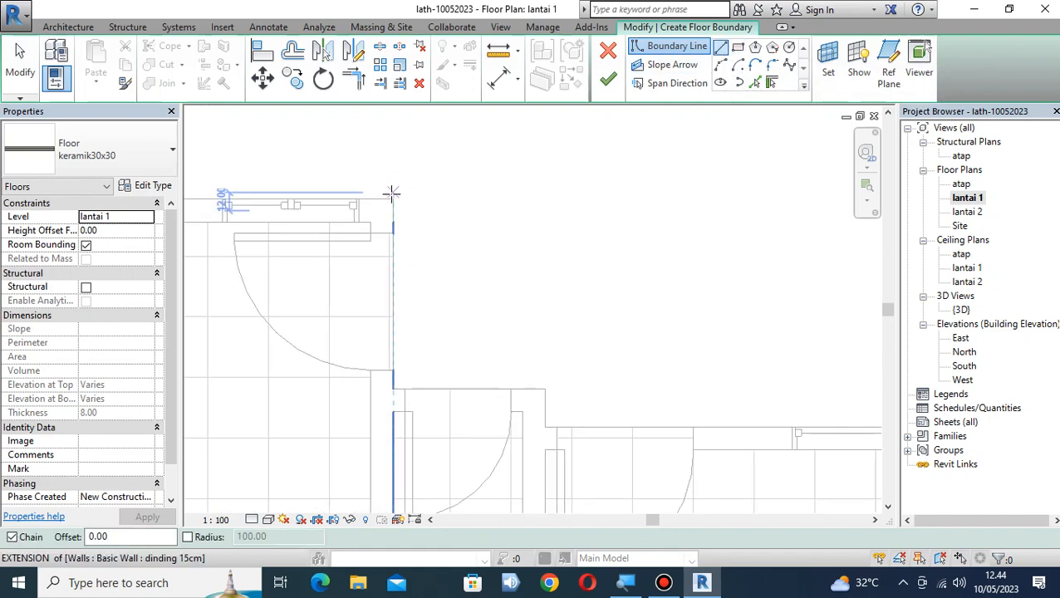
{"action": "left_click", "coordinate": [392, 198]}
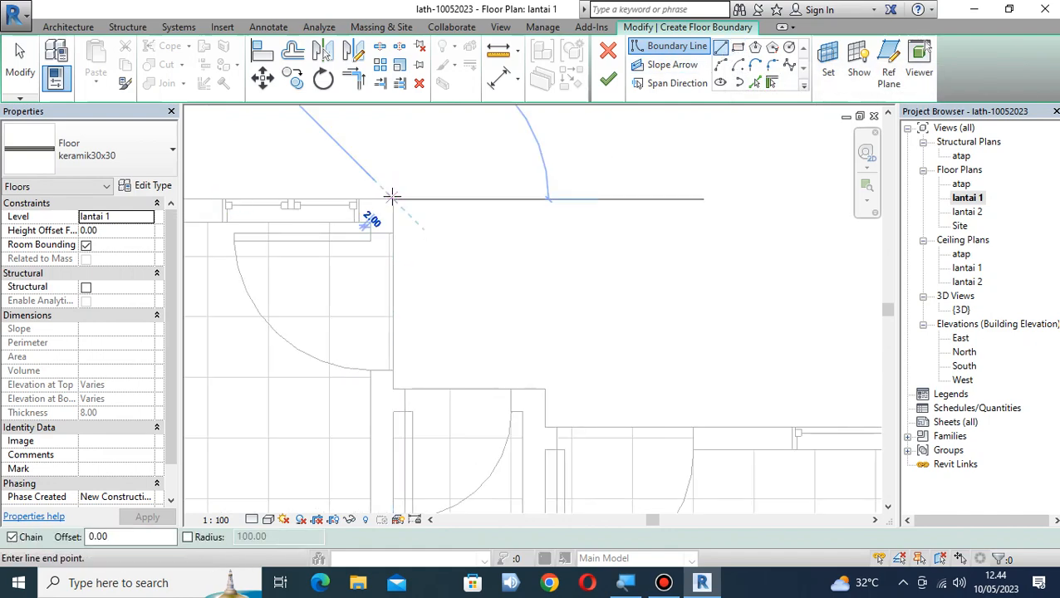
{"action": "left_click", "coordinate": [393, 389]}
{"action": "left_click", "coordinate": [545, 388]}
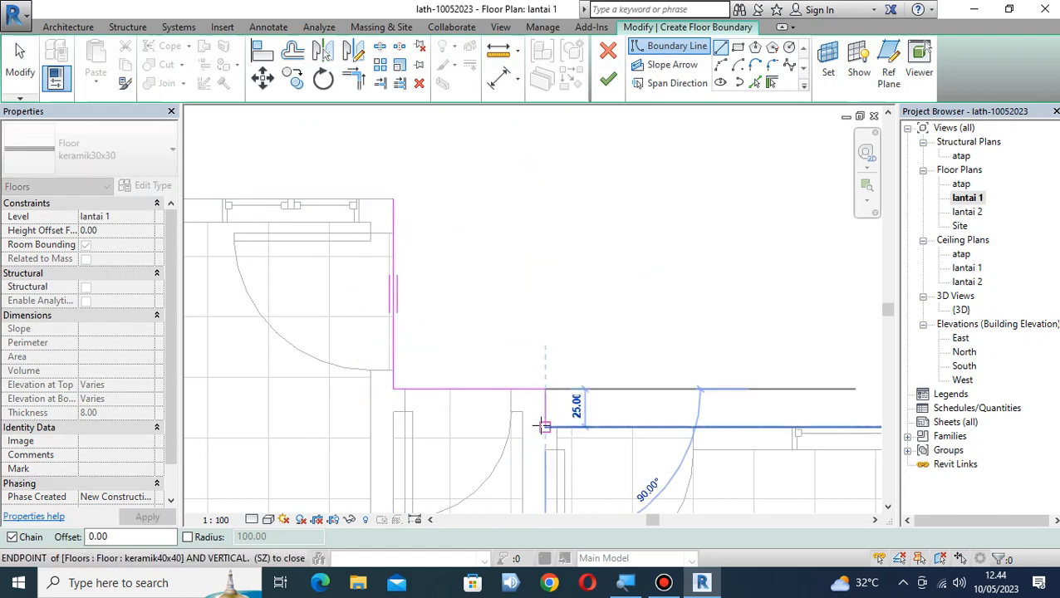
{"action": "left_click", "coordinate": [545, 426]}
{"action": "middle_click_drag", "start_coordinate": [696, 431], "coordinate": [402, 425]}
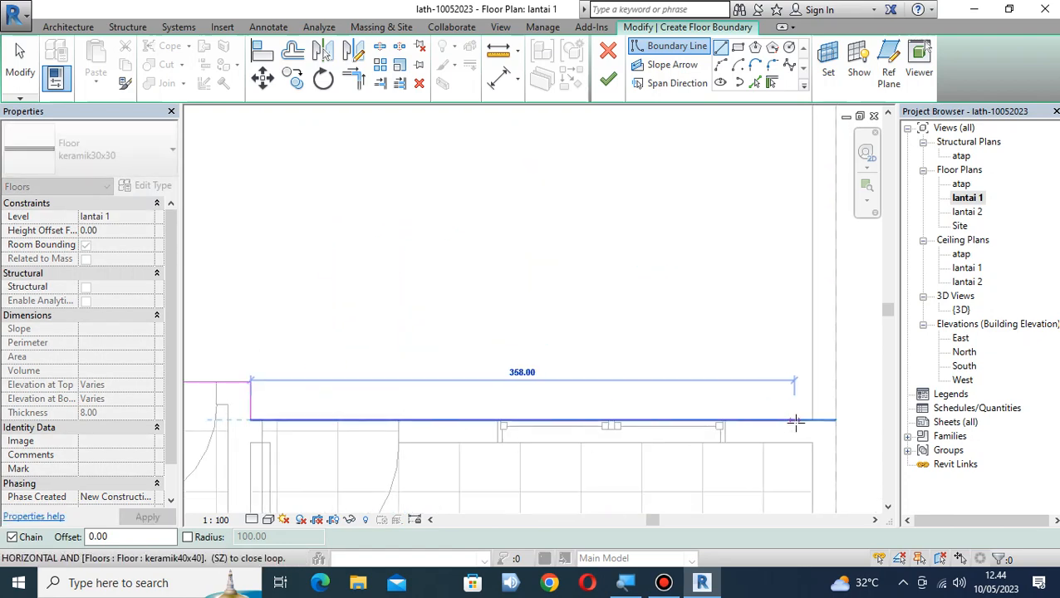
{"action": "left_click", "coordinate": [812, 422]}
Run the boundary 150 along the perimeter wall, close it back at the starting corner, and finish the rear floor
{"action": "scroll", "coordinate": [791, 295], "scroll_direction": "down", "scroll_amount": 2}
{"action": "middle_click_drag", "start_coordinate": [791, 297], "coordinate": [811, 392]}
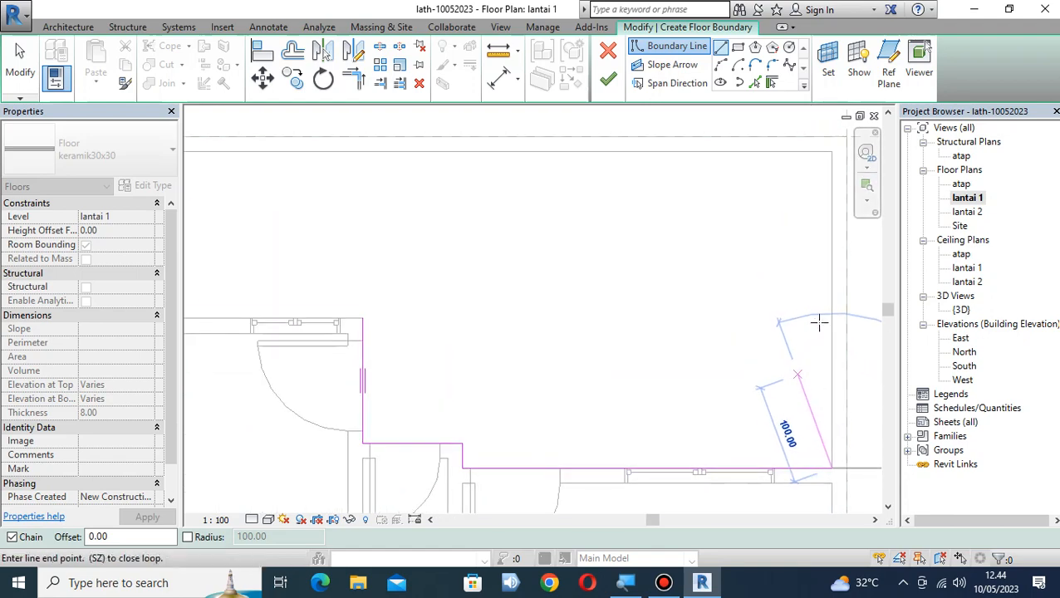
{"action": "left_click", "coordinate": [831, 318]}
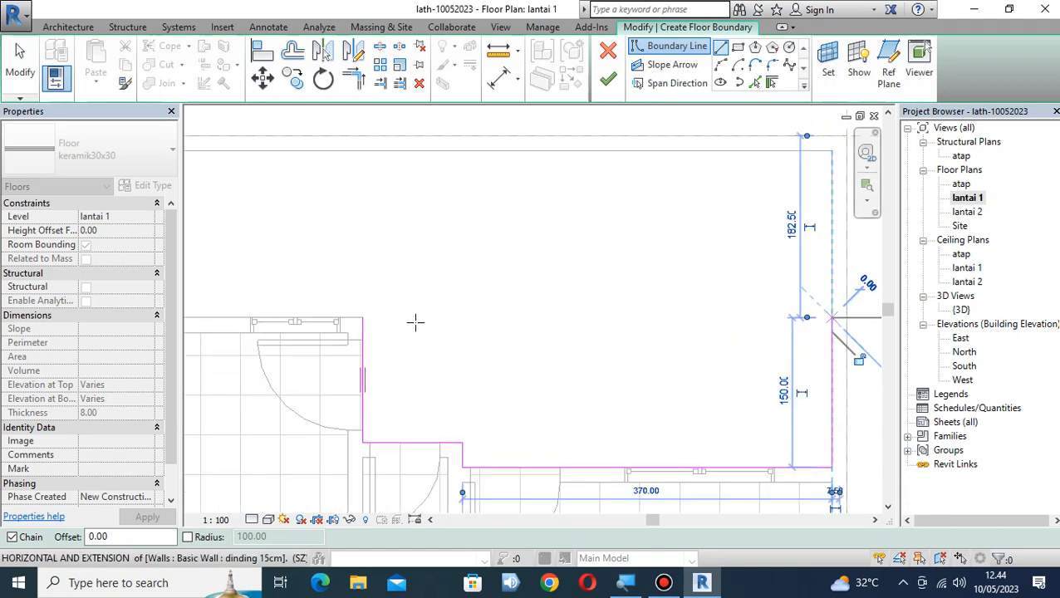
{"action": "left_click", "coordinate": [362, 318]}
{"action": "key", "text": "Escape"}
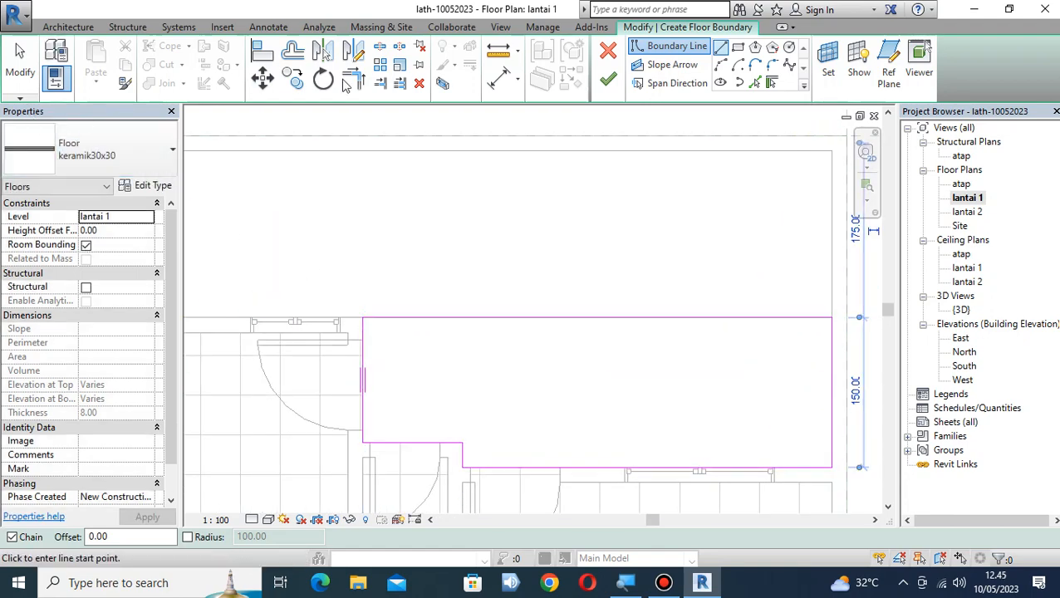
{"action": "left_click", "coordinate": [609, 80]}
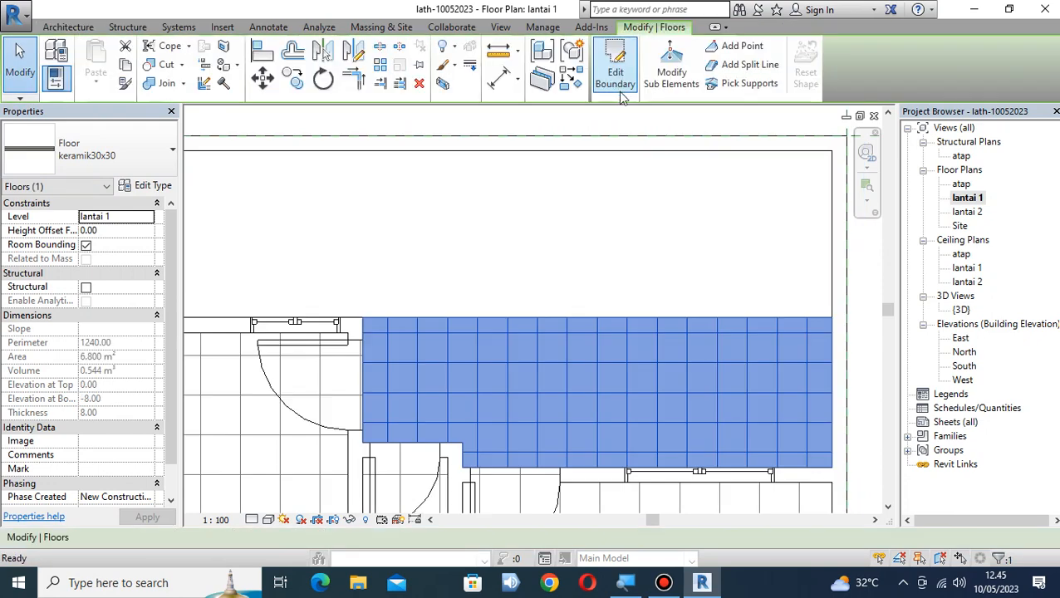
{"action": "left_click", "coordinate": [559, 313]}
Open the lantai 2 floor plan and bring its rooms around the stairs into view
{"action": "scroll", "coordinate": [559, 312], "scroll_direction": "down", "scroll_amount": 2}
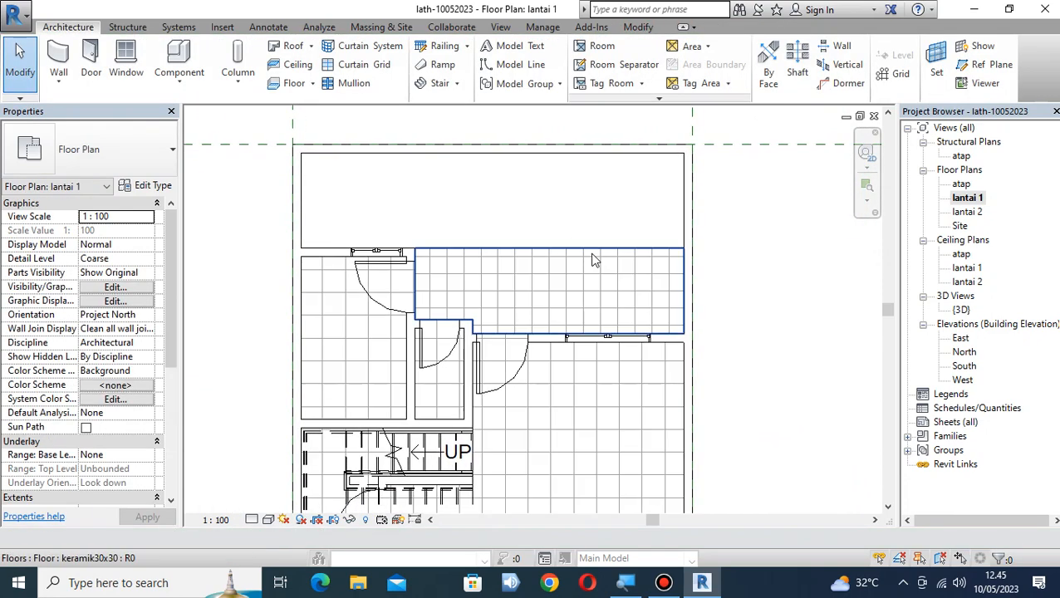
{"action": "scroll", "coordinate": [675, 283], "scroll_direction": "down", "scroll_amount": 2}
{"action": "middle_click_drag", "start_coordinate": [675, 283], "coordinate": [681, 251]}
{"action": "scroll", "coordinate": [681, 252], "scroll_direction": "down", "scroll_amount": 2}
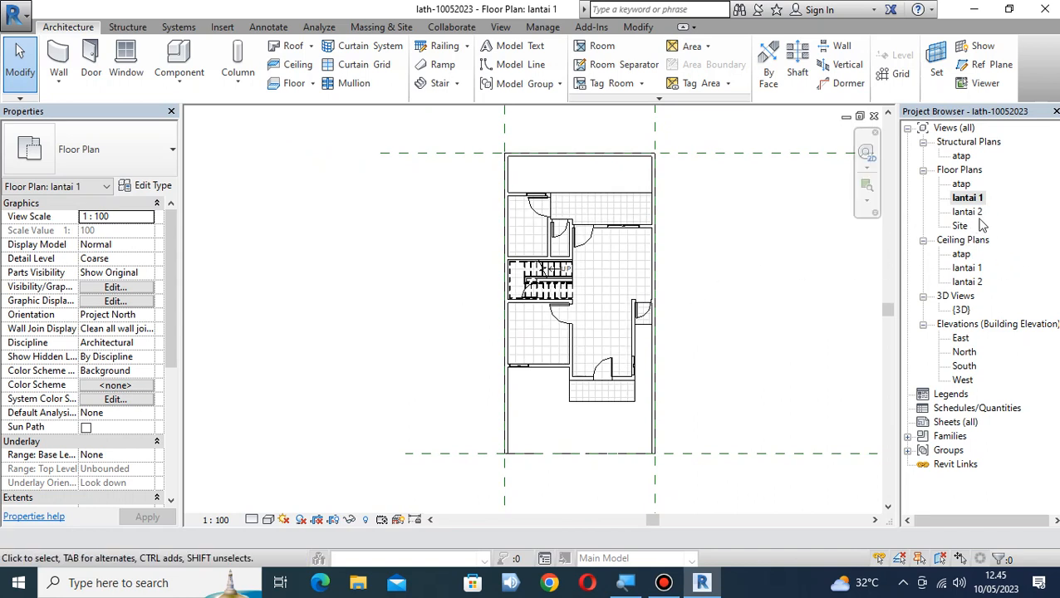
{"action": "double_click", "coordinate": [966, 215]}
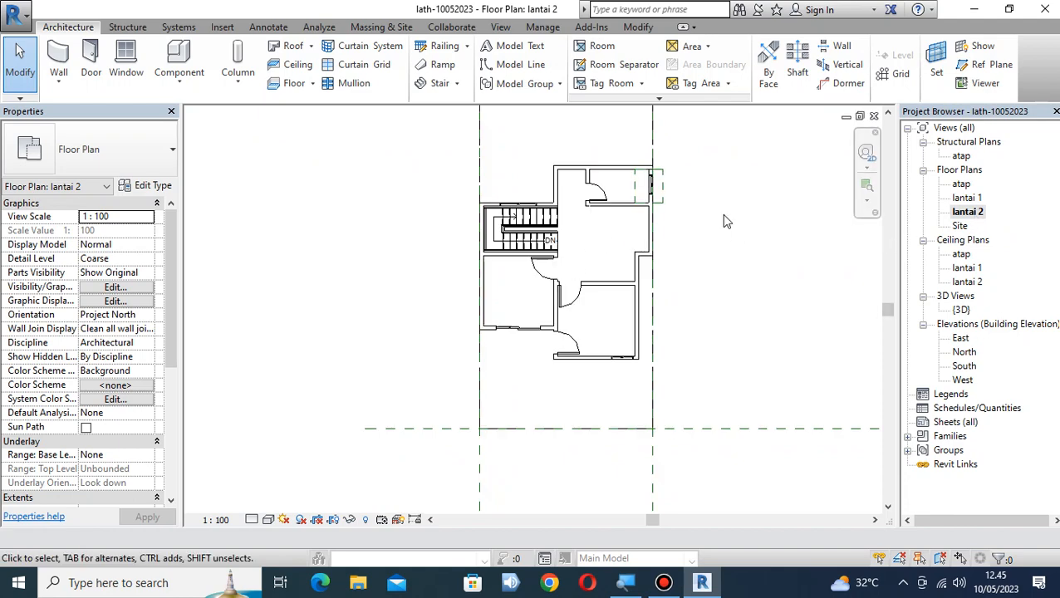
{"action": "scroll", "coordinate": [588, 232], "scroll_direction": "up", "scroll_amount": 3}
{"action": "middle_click_drag", "start_coordinate": [603, 240], "coordinate": [639, 333]}
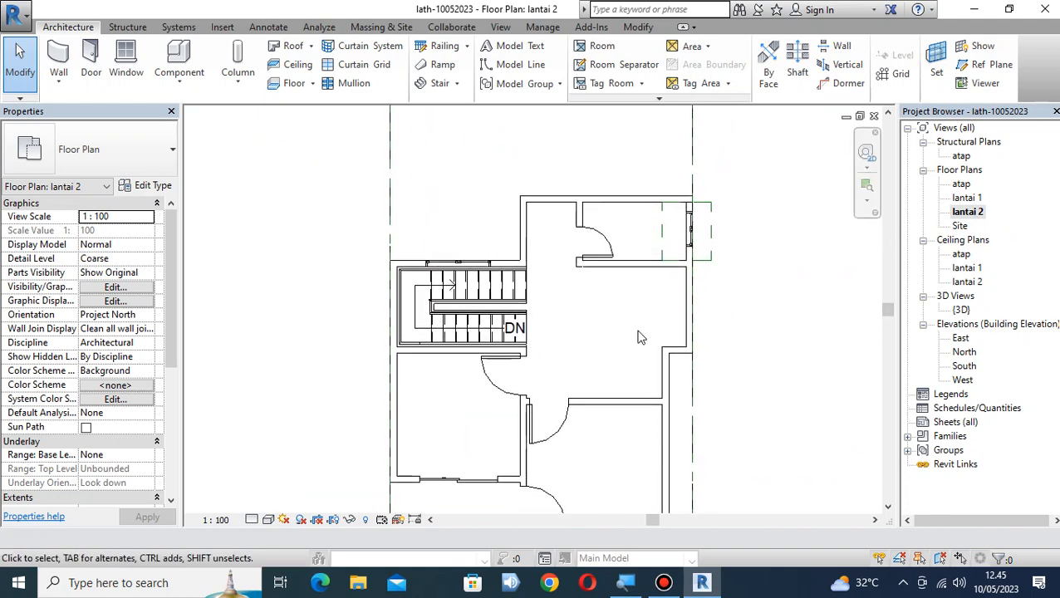
Start a keramik40x40 floor on lantai 2 and choose straight lines for its boundary
{"action": "left_click", "coordinate": [288, 83]}
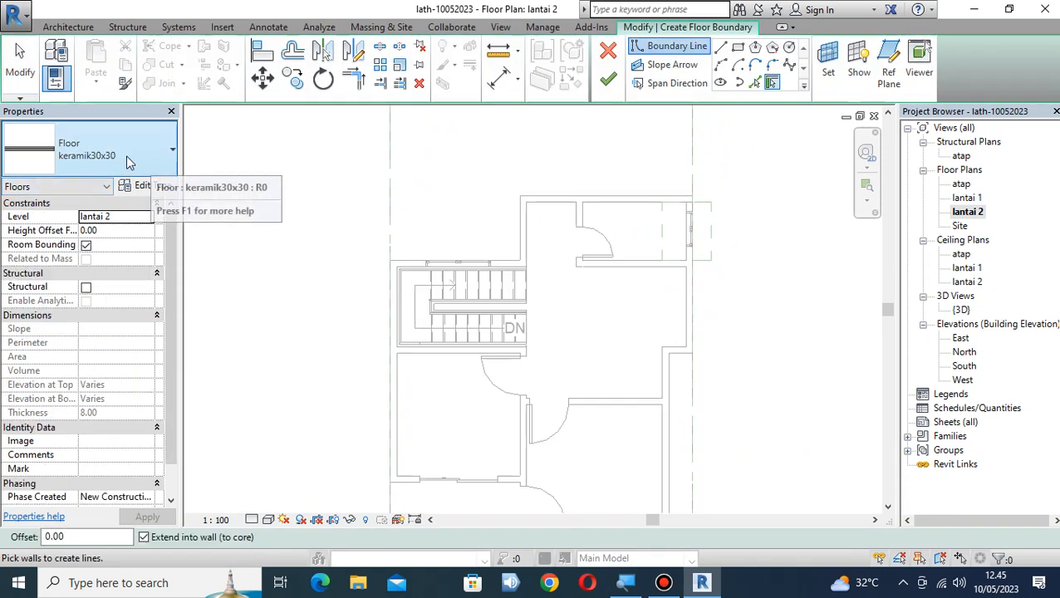
{"action": "left_click", "coordinate": [127, 159]}
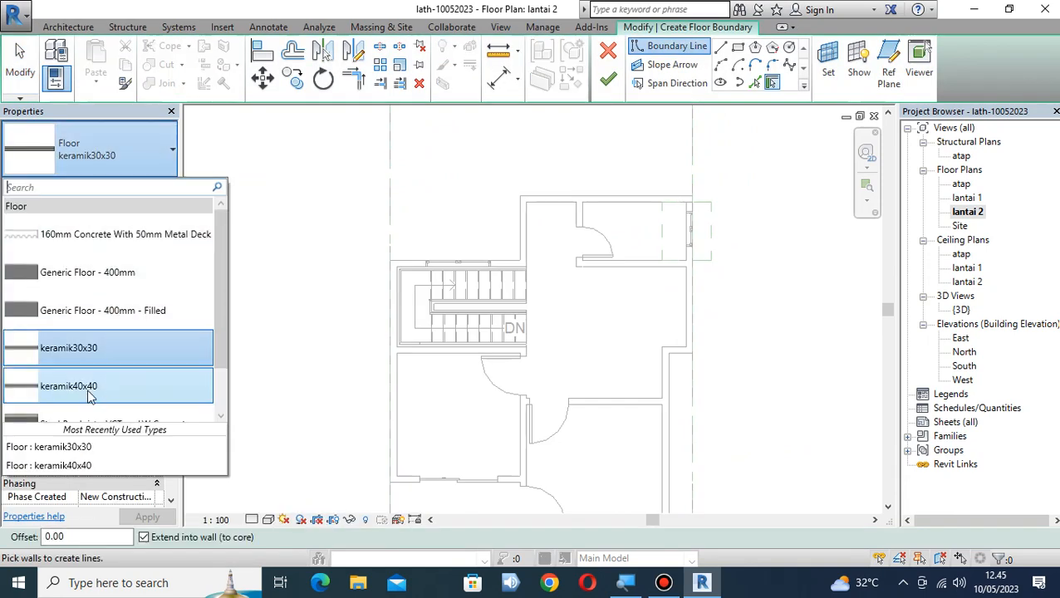
{"action": "left_click", "coordinate": [141, 383]}
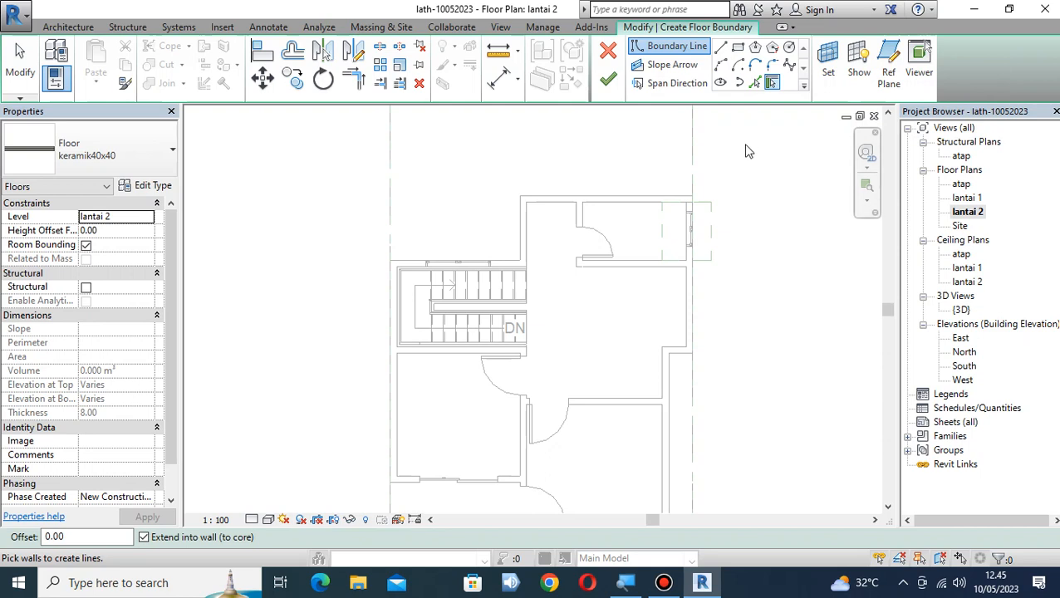
{"action": "middle_click_drag", "start_coordinate": [579, 289], "coordinate": [619, 237]}
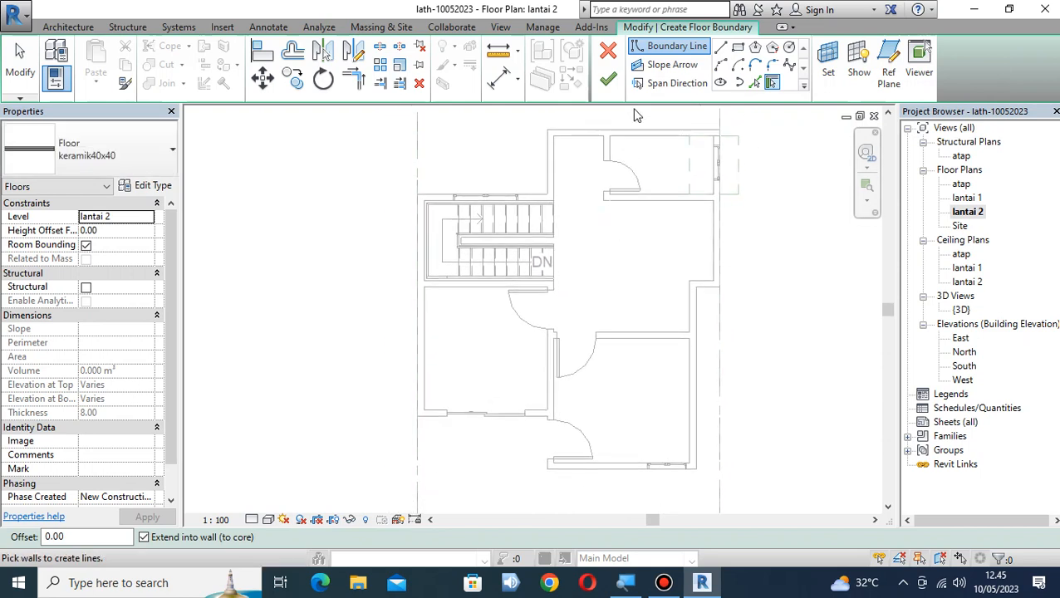
{"action": "left_click", "coordinate": [721, 48]}
{"action": "scroll", "coordinate": [552, 181], "scroll_direction": "up", "scroll_amount": 2}
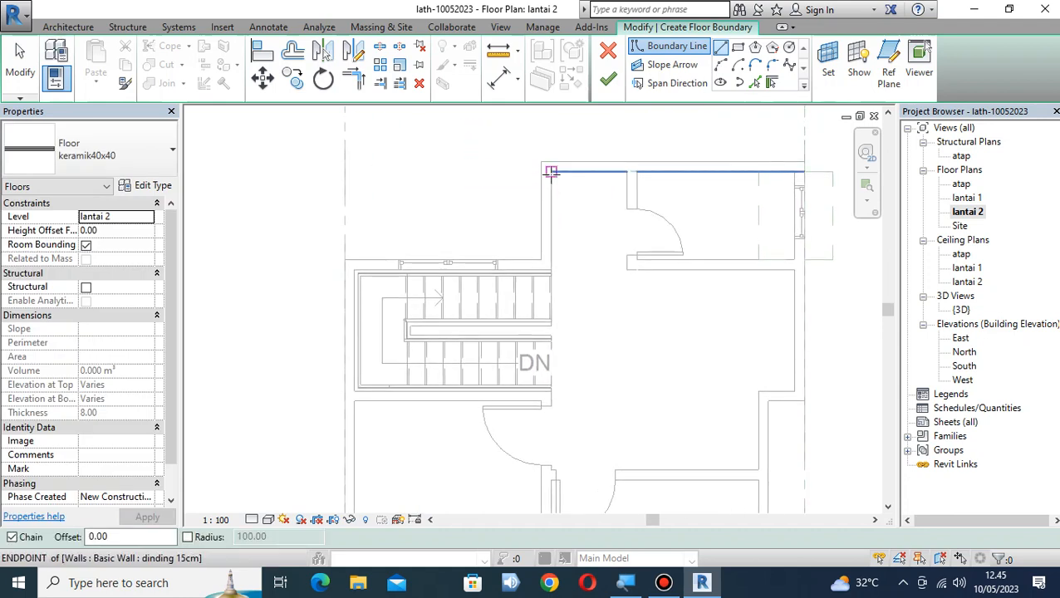
Trace the boundary 115 across the rear corridor from its inner corner, along the small rear room's walls and on to the east side wall
{"action": "left_click", "coordinate": [550, 171]}
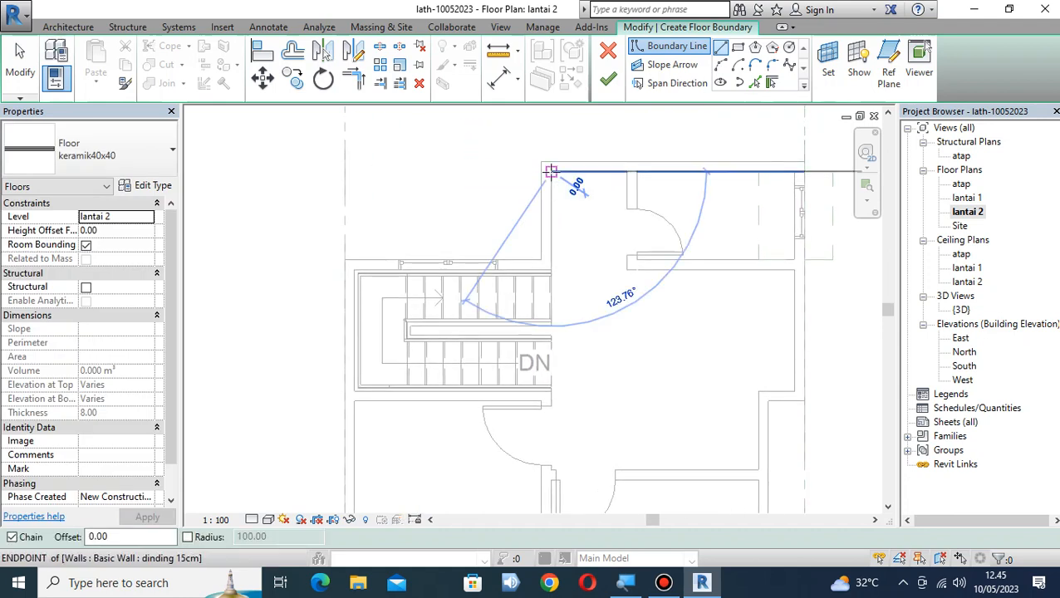
{"action": "scroll", "coordinate": [619, 172], "scroll_direction": "up", "scroll_amount": 2}
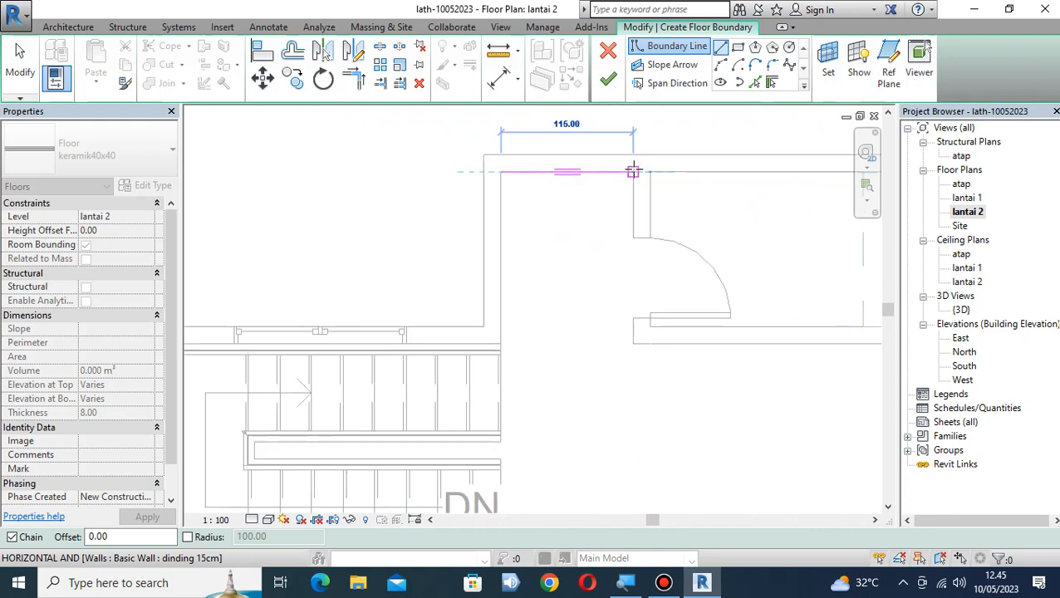
{"action": "left_click", "coordinate": [633, 172]}
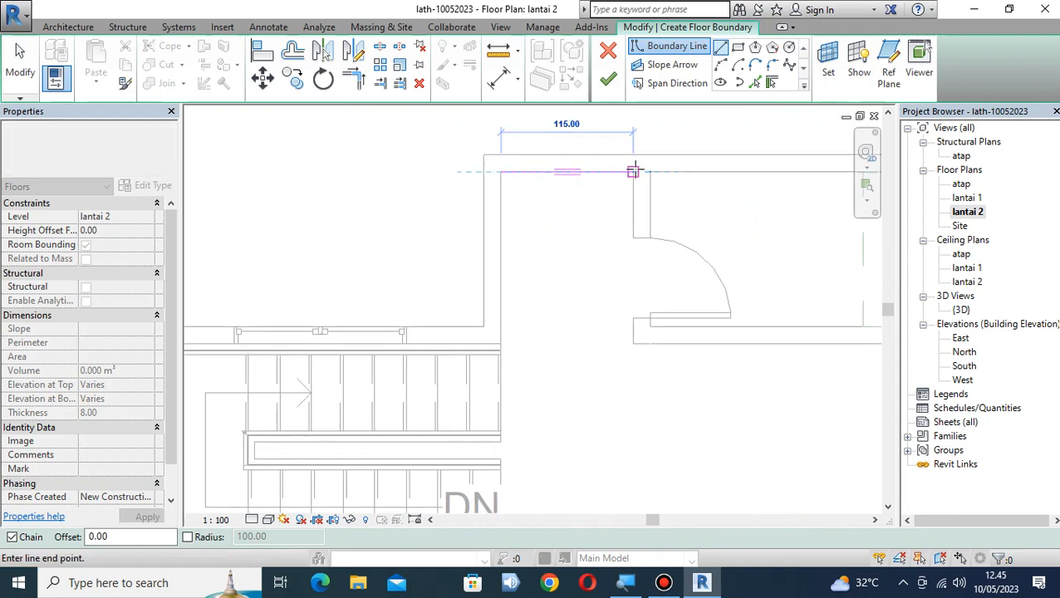
{"action": "left_click", "coordinate": [634, 343]}
{"action": "middle_click_drag", "start_coordinate": [823, 368], "coordinate": [395, 369]}
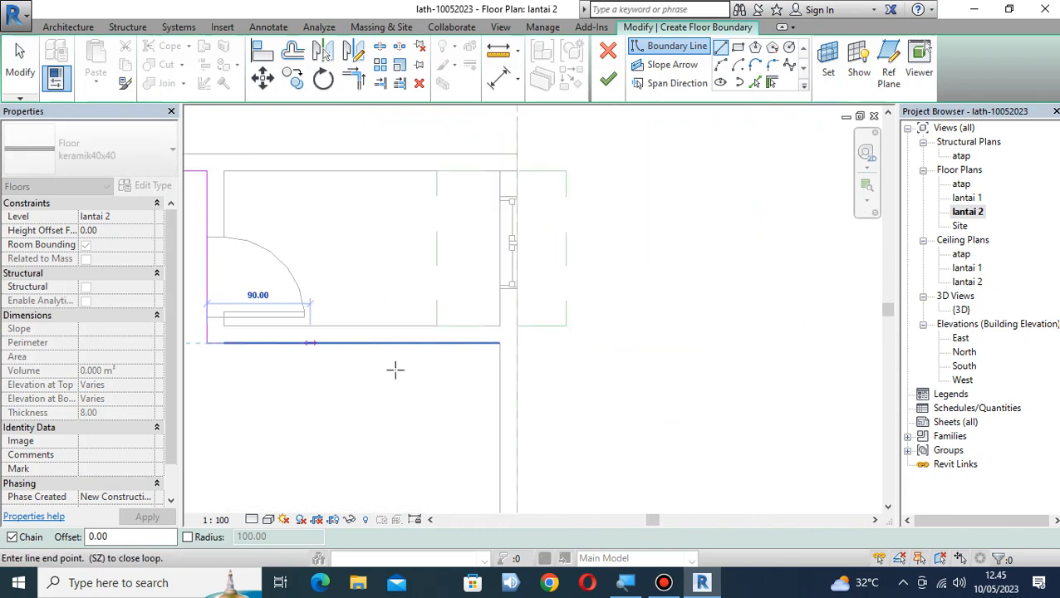
{"action": "left_click", "coordinate": [502, 345]}
Continue the boundary down the east side wall, 40 inward at the wall step, and on to the outer front corner
{"action": "middle_click_drag", "start_coordinate": [490, 410], "coordinate": [585, 151]}
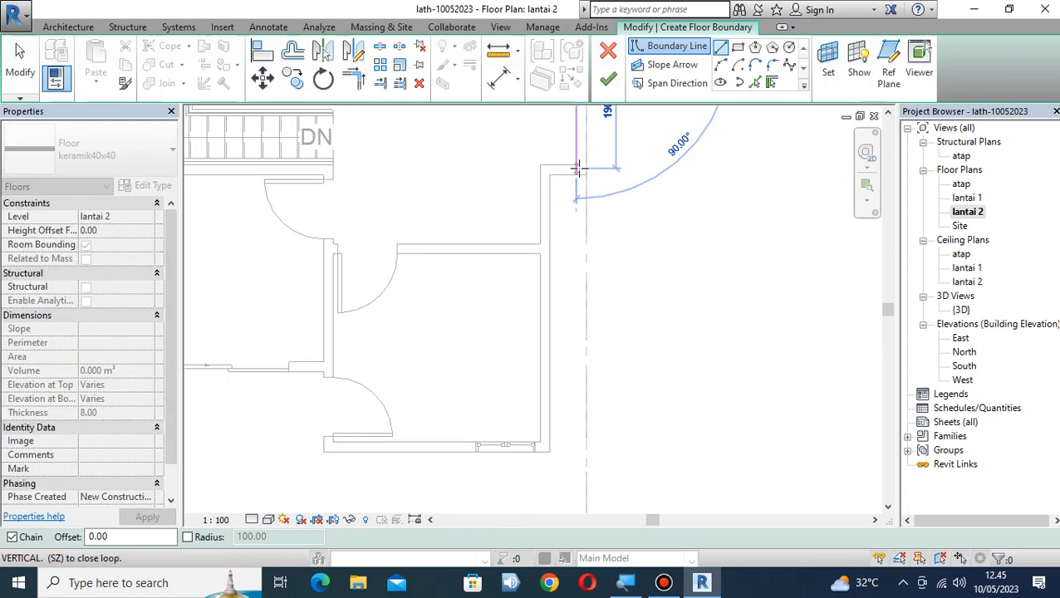
{"action": "scroll", "coordinate": [576, 165], "scroll_direction": "up", "scroll_amount": 2}
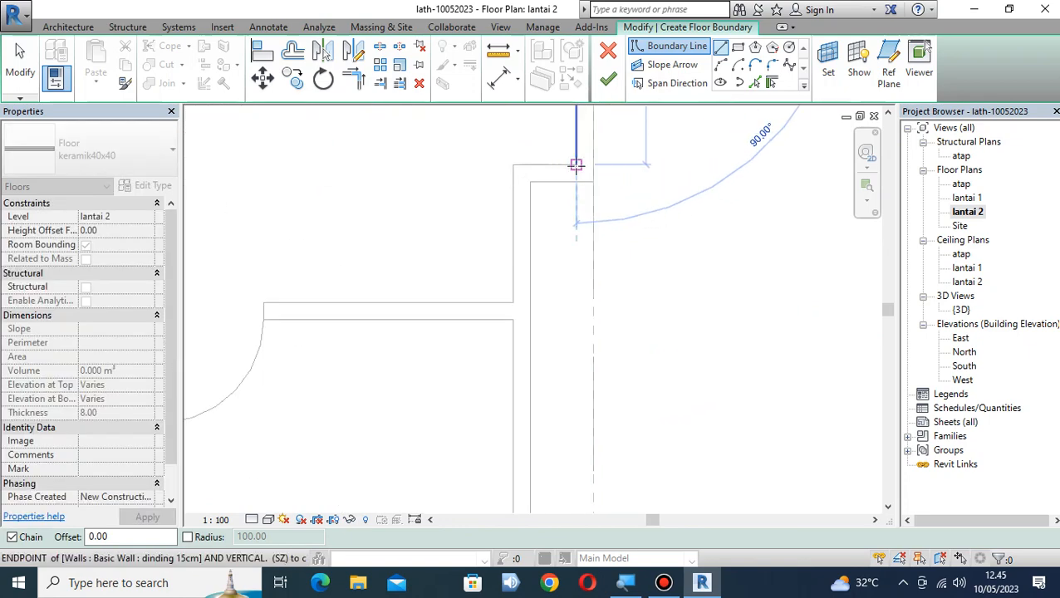
{"action": "left_click", "coordinate": [576, 181]}
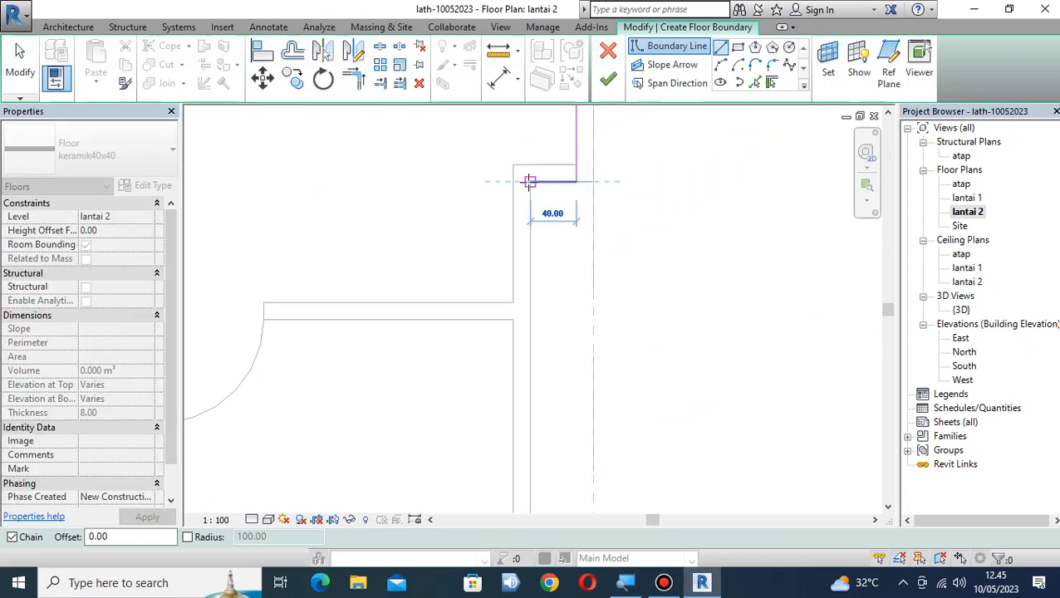
{"action": "left_click", "coordinate": [530, 181]}
{"action": "scroll", "coordinate": [531, 233], "scroll_direction": "down", "scroll_amount": 1}
{"action": "middle_click_drag", "start_coordinate": [532, 322], "coordinate": [545, 31]}
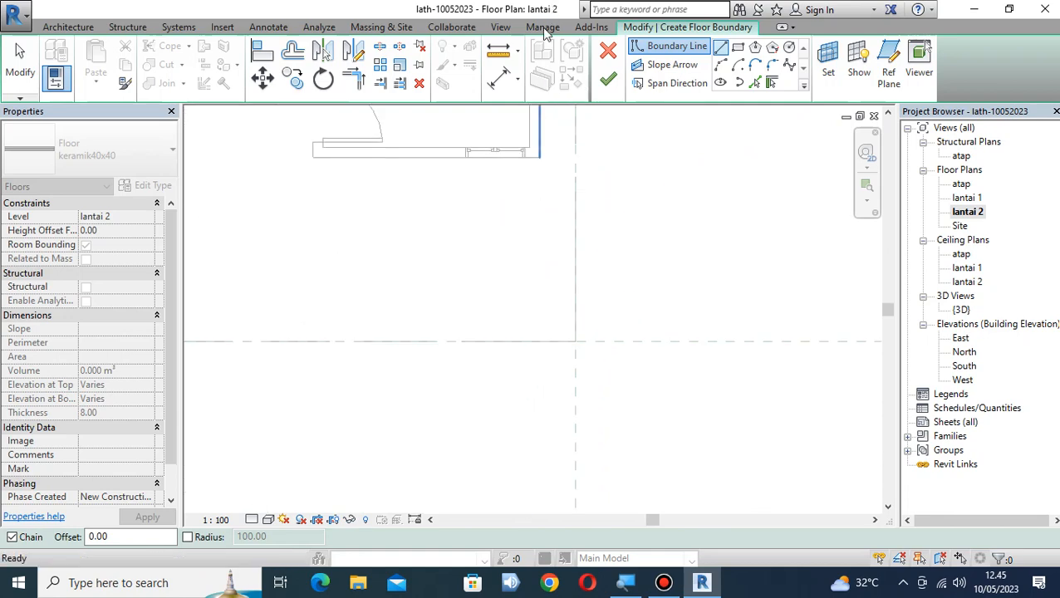
{"action": "left_click", "coordinate": [540, 157]}
Run the boundary 345 along the front wall, up past the front door and along the west room's front wall to its outer corner
{"action": "middle_click_drag", "start_coordinate": [502, 167], "coordinate": [721, 206]}
{"action": "scroll", "coordinate": [575, 207], "scroll_direction": "up", "scroll_amount": 1}
{"action": "left_click", "coordinate": [533, 195]}
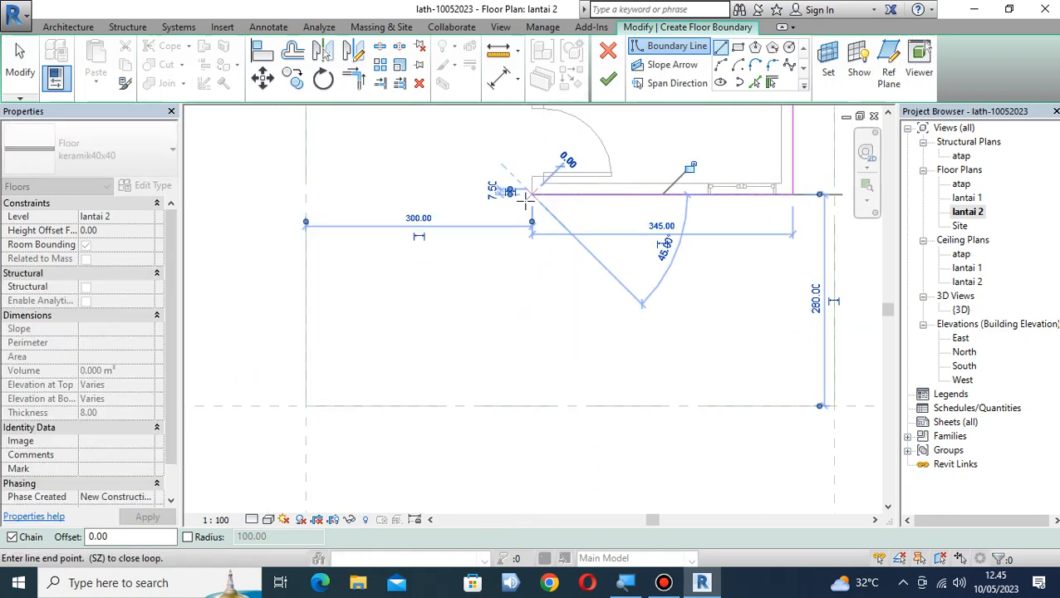
{"action": "middle_click_drag", "start_coordinate": [526, 199], "coordinate": [546, 301]}
{"action": "scroll", "coordinate": [534, 219], "scroll_direction": "up", "scroll_amount": 1}
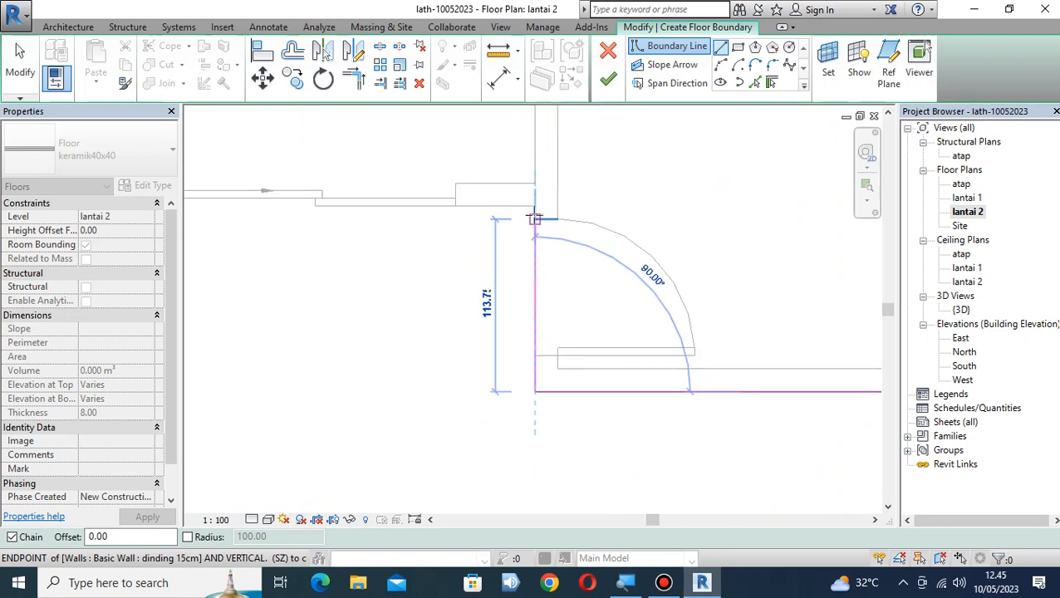
{"action": "left_click", "coordinate": [534, 205]}
{"action": "scroll", "coordinate": [435, 211], "scroll_direction": "down", "scroll_amount": 1}
{"action": "middle_click_drag", "start_coordinate": [440, 219], "coordinate": [919, 225]}
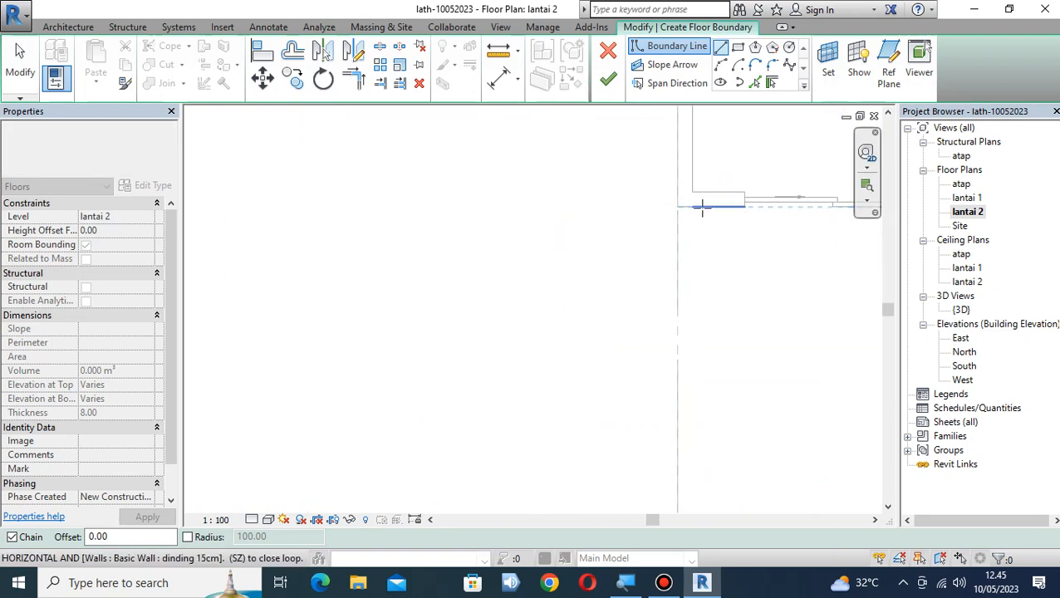
{"action": "left_click", "coordinate": [677, 206]}
Run the boundary 515 up the west side, 315 along the wall behind the stairs, and close it at the starting corner
{"action": "scroll", "coordinate": [729, 241], "scroll_direction": "down", "scroll_amount": 2}
{"action": "middle_click_drag", "start_coordinate": [733, 273], "coordinate": [642, 468]}
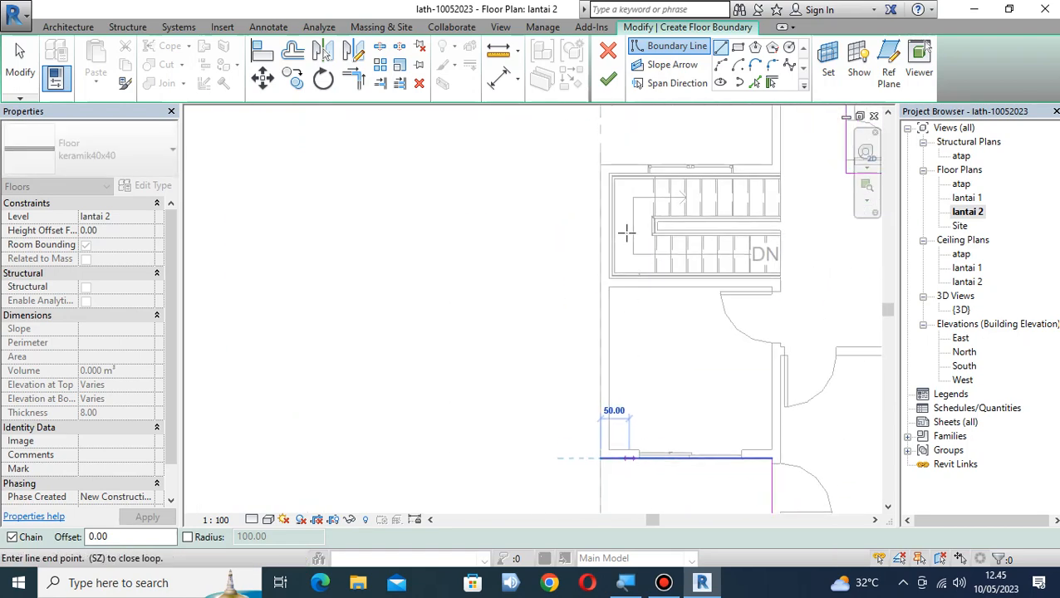
{"action": "scroll", "coordinate": [600, 176], "scroll_direction": "up", "scroll_amount": 2}
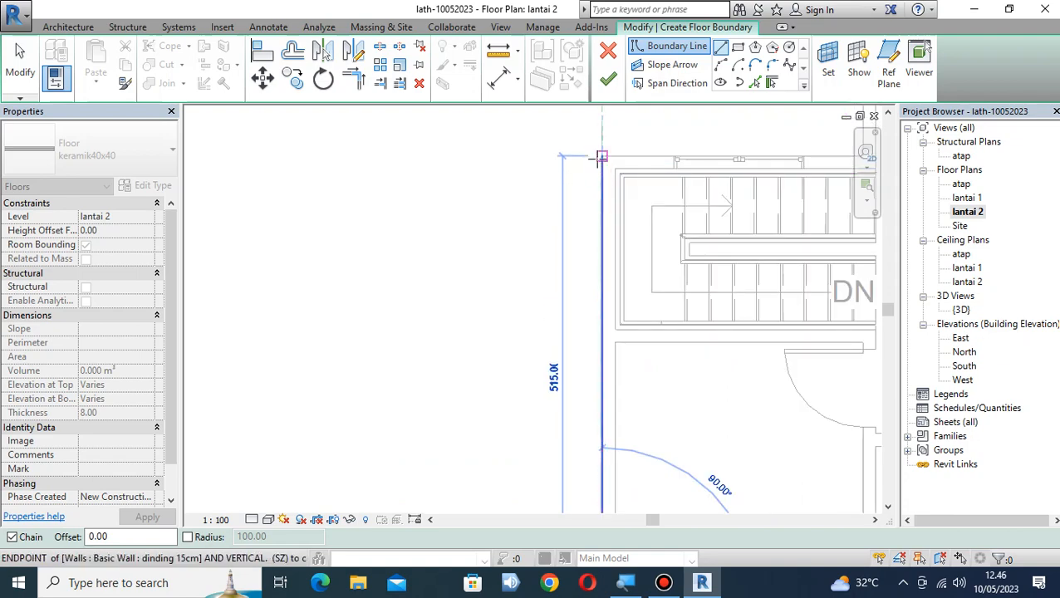
{"action": "left_click", "coordinate": [601, 158]}
{"action": "middle_click_drag", "start_coordinate": [697, 139], "coordinate": [347, 244]}
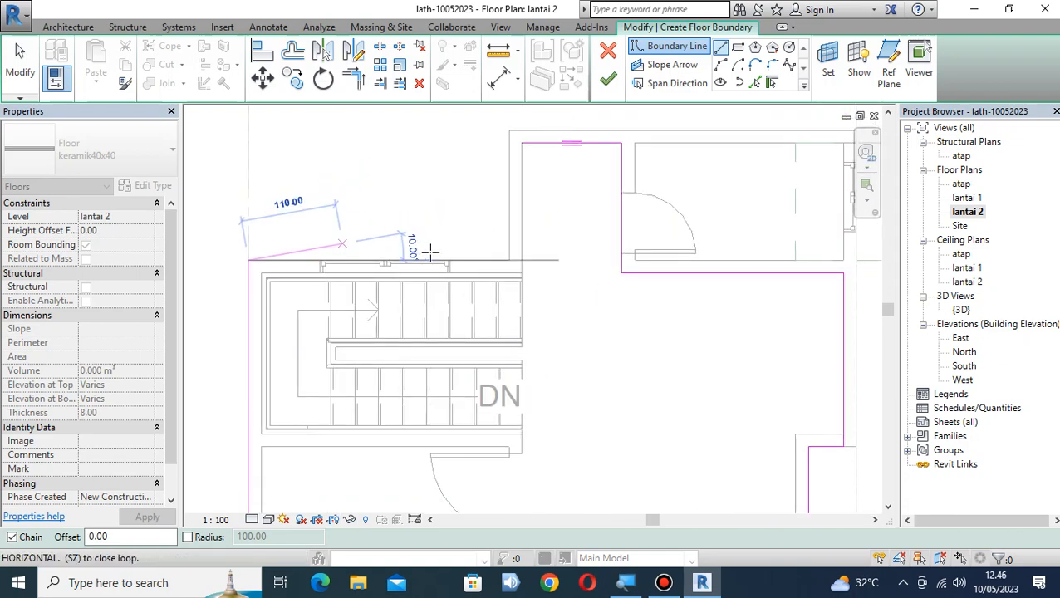
{"action": "left_click", "coordinate": [525, 260]}
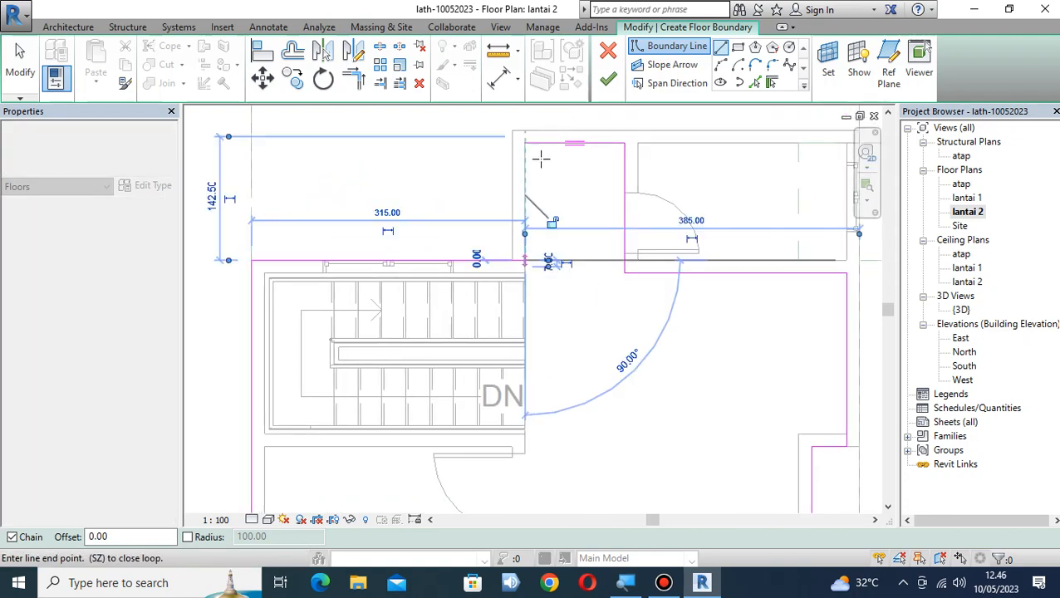
{"action": "left_click", "coordinate": [519, 143]}
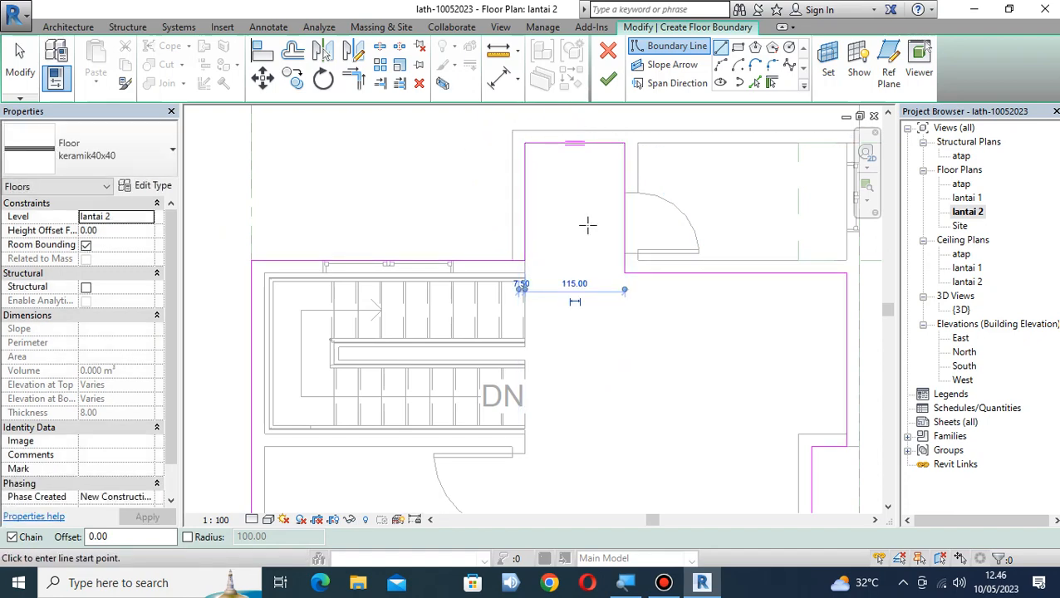
Align the rear corridor's west boundary line with the outer face of its wall
{"action": "scroll", "coordinate": [588, 225], "scroll_direction": "down", "scroll_amount": 3}
{"action": "middle_click_drag", "start_coordinate": [557, 228], "coordinate": [501, 244]}
{"action": "scroll", "coordinate": [506, 221], "scroll_direction": "up", "scroll_amount": 4}
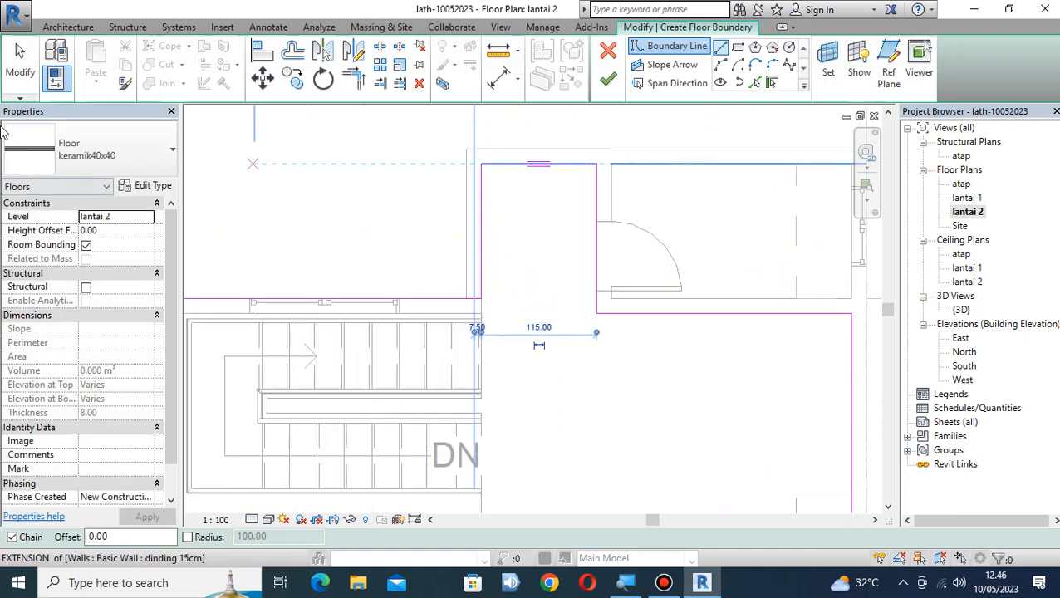
{"action": "left_click", "coordinate": [20, 59]}
{"action": "scroll", "coordinate": [546, 202], "scroll_direction": "up", "scroll_amount": 1}
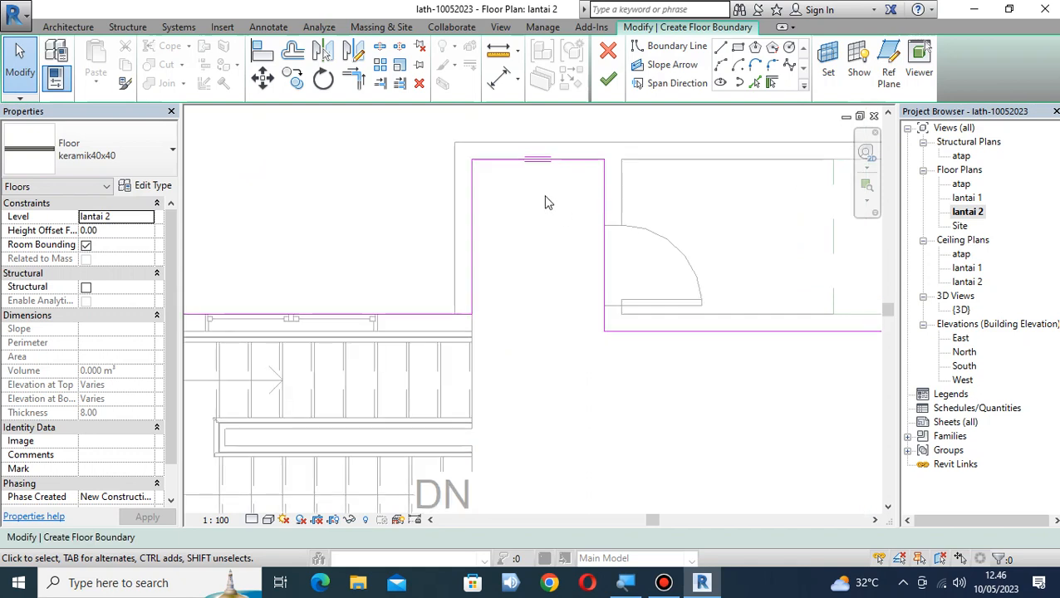
{"action": "scroll", "coordinate": [547, 202], "scroll_direction": "up", "scroll_amount": 1}
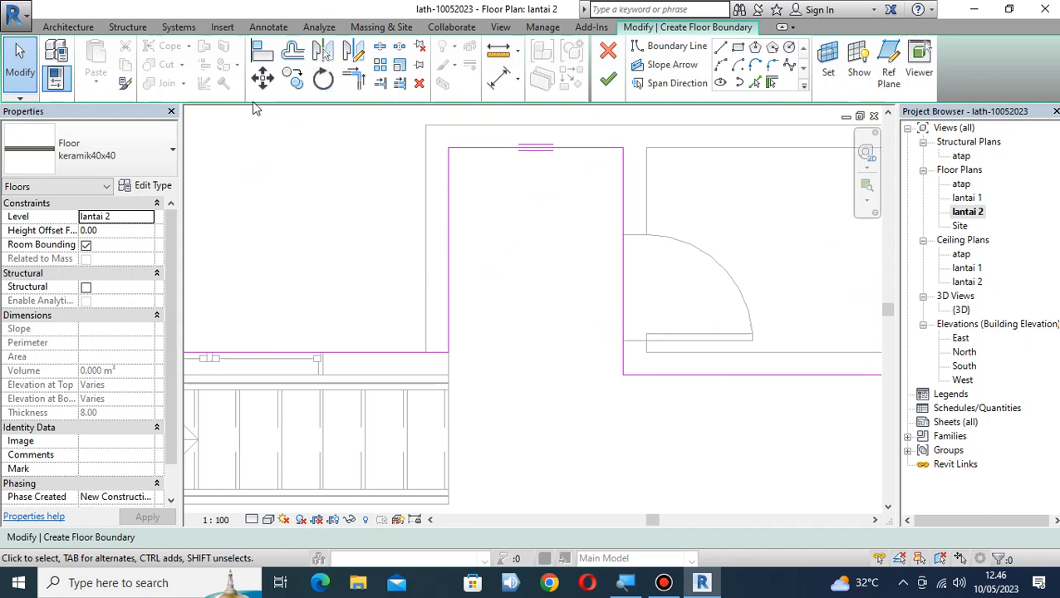
{"action": "key", "text": "a"}
{"action": "key", "text": "l"}
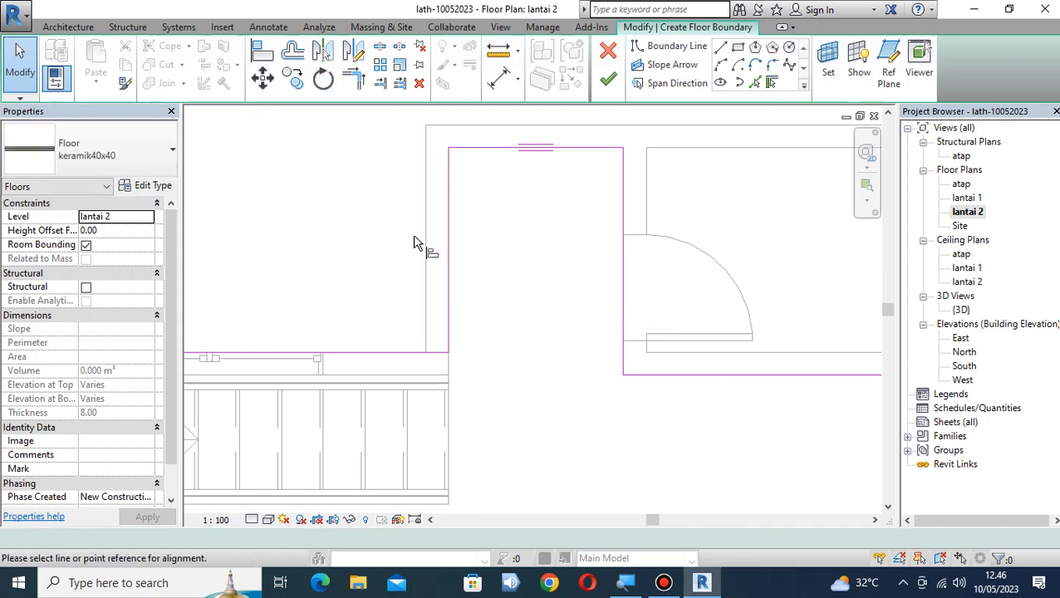
{"action": "left_click", "coordinate": [430, 246]}
{"action": "left_click", "coordinate": [446, 250]}
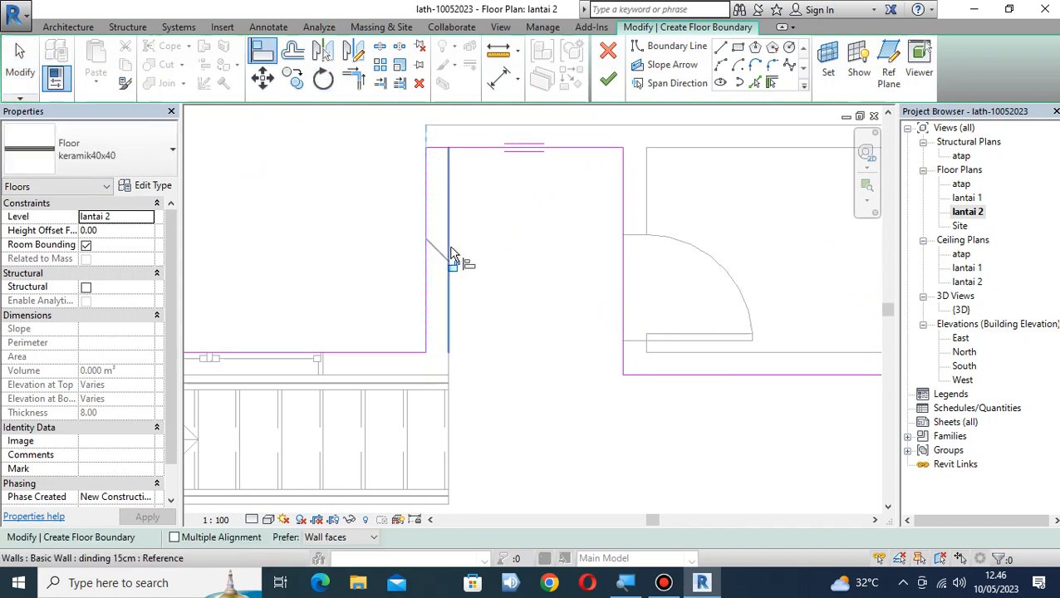
Align the rear corridor's short end boundary line with the outer face of the rear wall
{"action": "scroll", "coordinate": [450, 255], "scroll_direction": "down", "scroll_amount": 2}
{"action": "middle_click_drag", "start_coordinate": [561, 262], "coordinate": [496, 266]}
{"action": "left_click", "coordinate": [472, 159]}
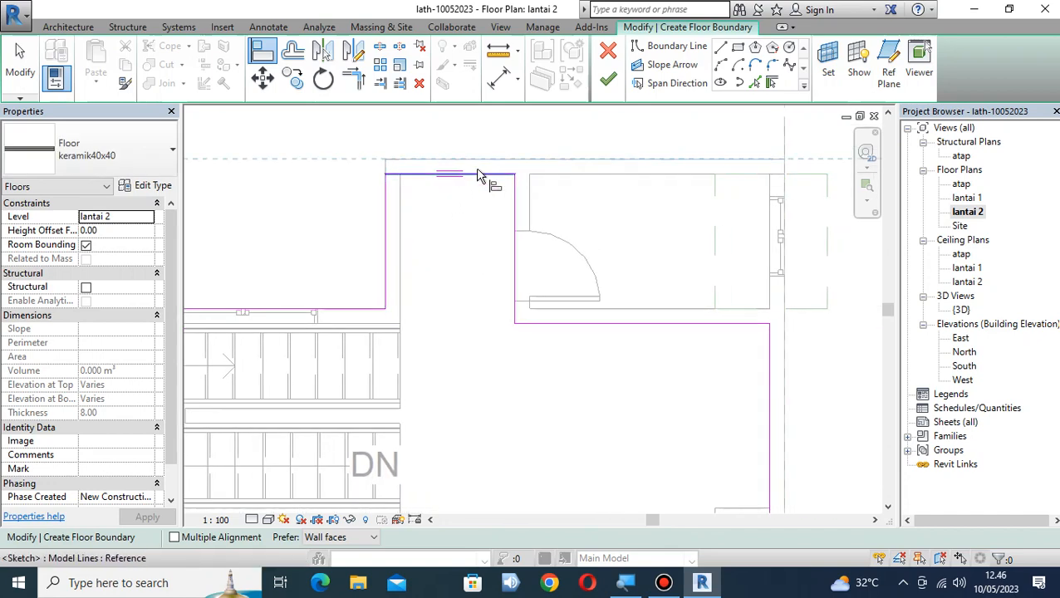
{"action": "left_click", "coordinate": [479, 175]}
Align the boundary line along the hall's east wall with the wall's outer face
{"action": "scroll", "coordinate": [610, 239], "scroll_direction": "down", "scroll_amount": 3}
{"action": "mouse_move", "coordinate": [612, 242]}
{"action": "middle_mouse_down"}
{"action": "mouse_move", "coordinate": [629, 295]}
{"action": "mouse_move", "coordinate": [553, 167]}
{"action": "middle_mouse_up"}
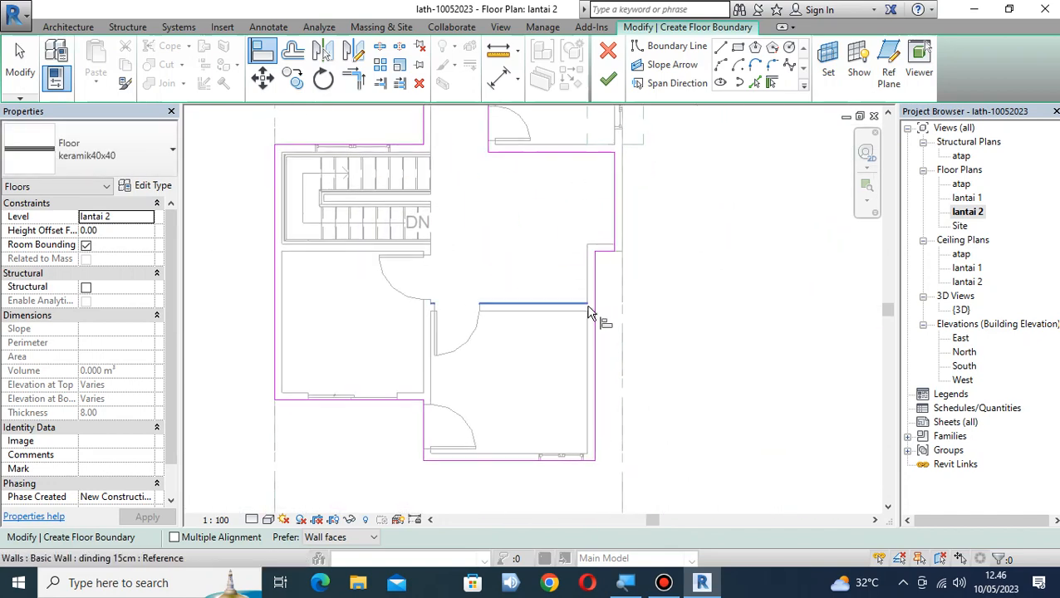
{"action": "mouse_move", "coordinate": [597, 317]}
{"action": "middle_mouse_down"}
{"action": "mouse_move", "coordinate": [590, 244]}
{"action": "mouse_move", "coordinate": [604, 335]}
{"action": "middle_mouse_up"}
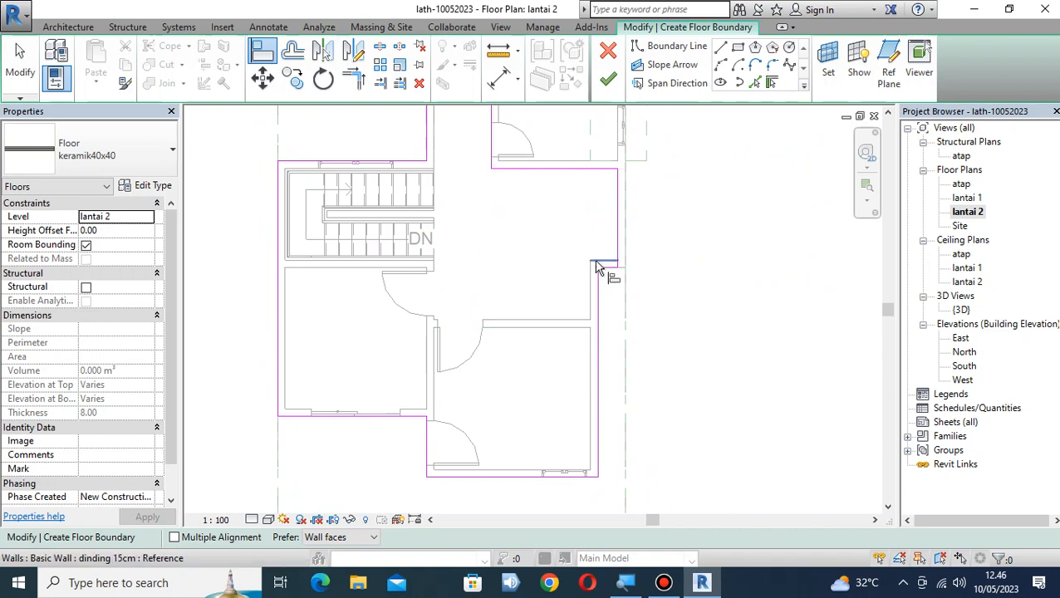
{"action": "scroll", "coordinate": [620, 261], "scroll_direction": "up", "scroll_amount": 3}
{"action": "left_click", "coordinate": [635, 199]}
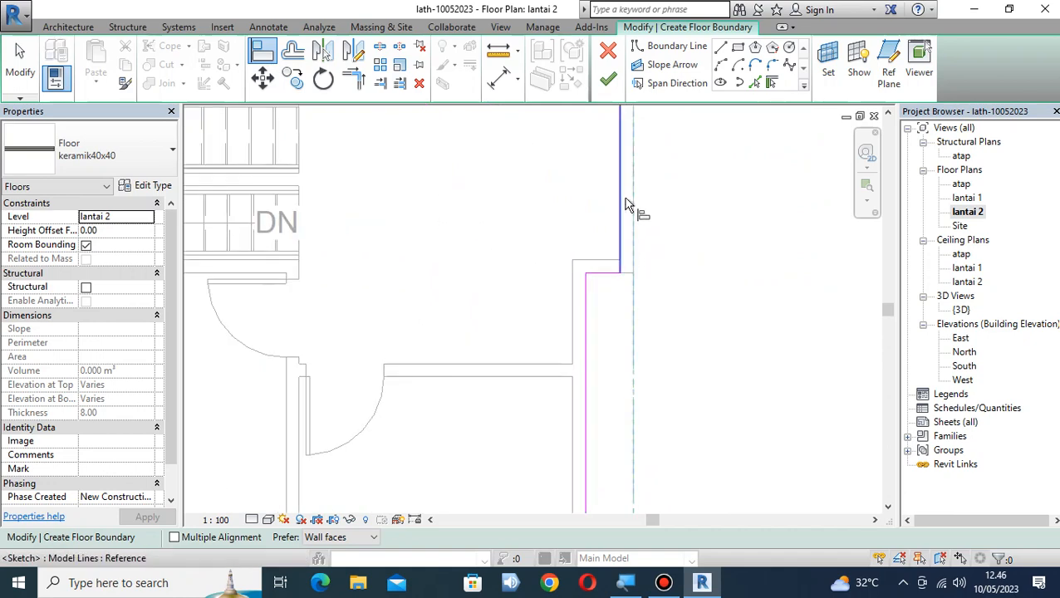
{"action": "scroll", "coordinate": [497, 201], "scroll_direction": "down", "scroll_amount": 3}
Finish the lantai 2 floor, attach the walls below to its bottom, accept the warning and deselect the floor
{"action": "middle_click_drag", "start_coordinate": [497, 201], "coordinate": [604, 269]}
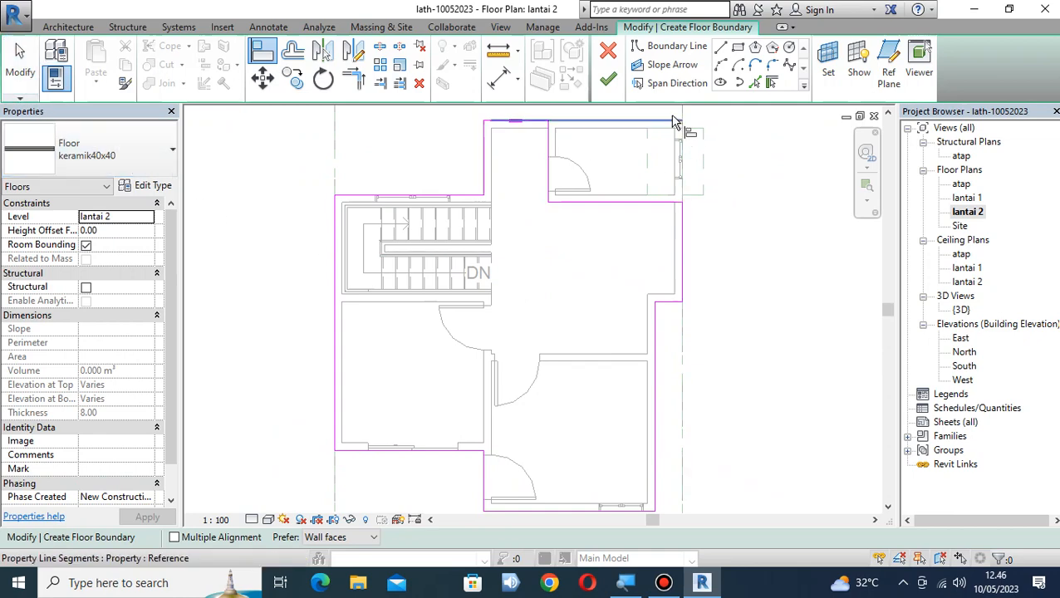
{"action": "left_click", "coordinate": [607, 83]}
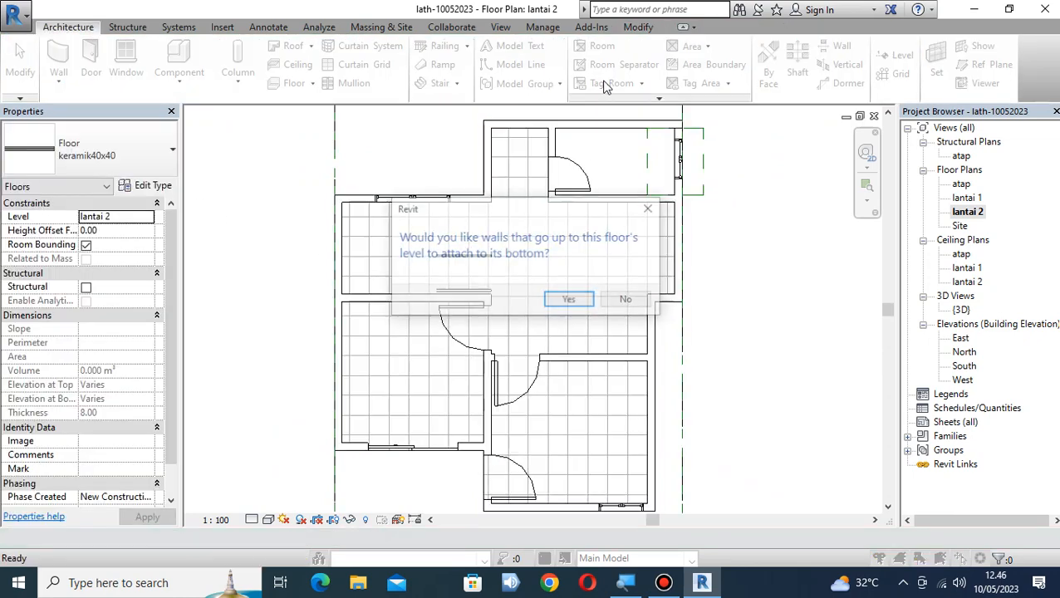
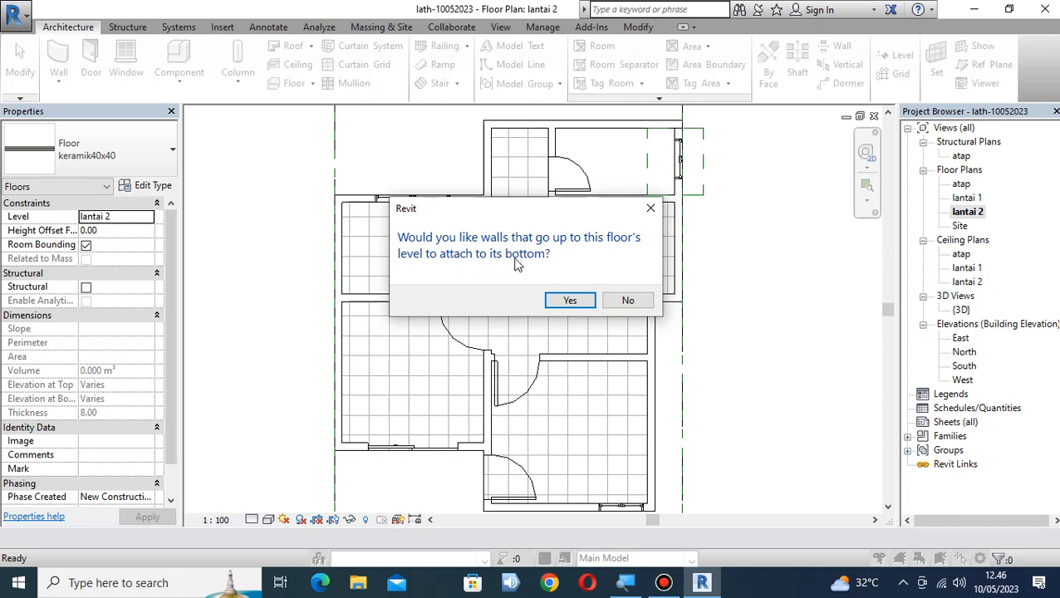
{"action": "left_click", "coordinate": [577, 299]}
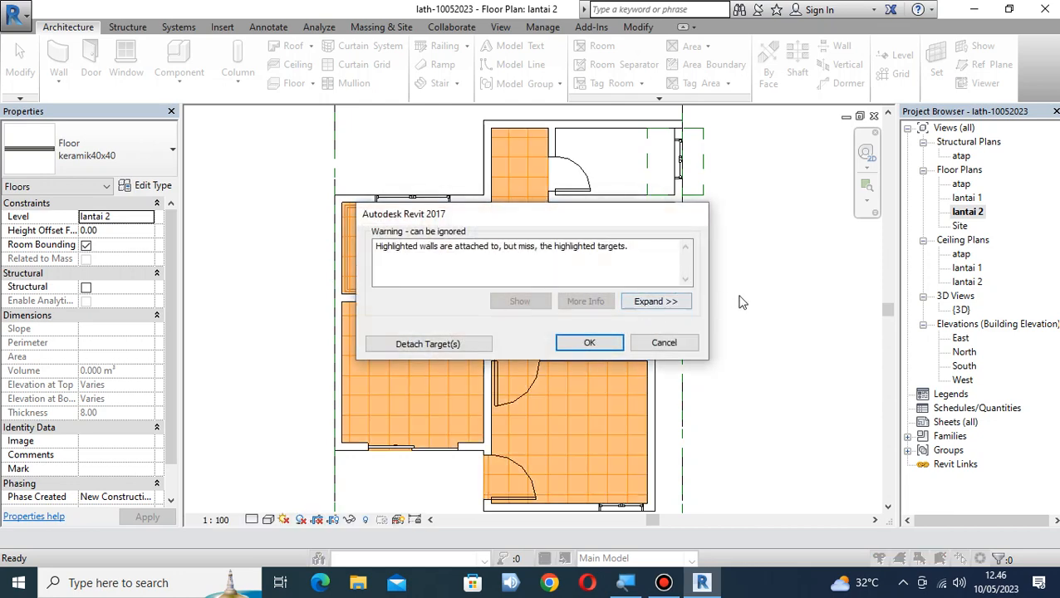
{"action": "left_click", "coordinate": [604, 345]}
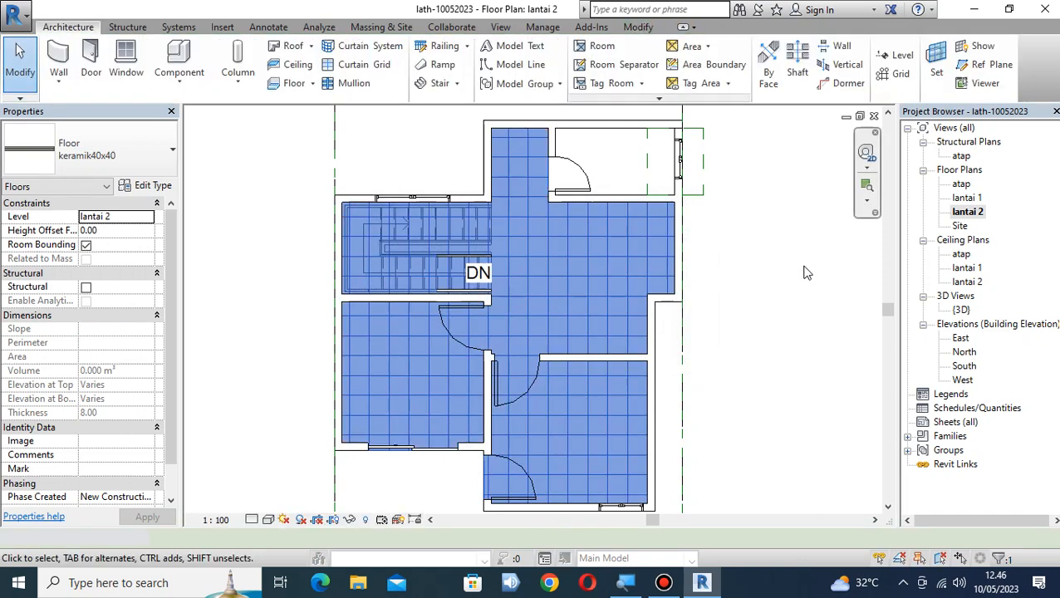
{"action": "left_click", "coordinate": [748, 319]}
Examine the tiled floor on lantai 2 over the stairwell, the hall and the rear corridor
{"action": "scroll", "coordinate": [770, 315], "scroll_direction": "up", "scroll_amount": 4}
{"action": "middle_click_drag", "start_coordinate": [770, 315], "coordinate": [882, 369]}
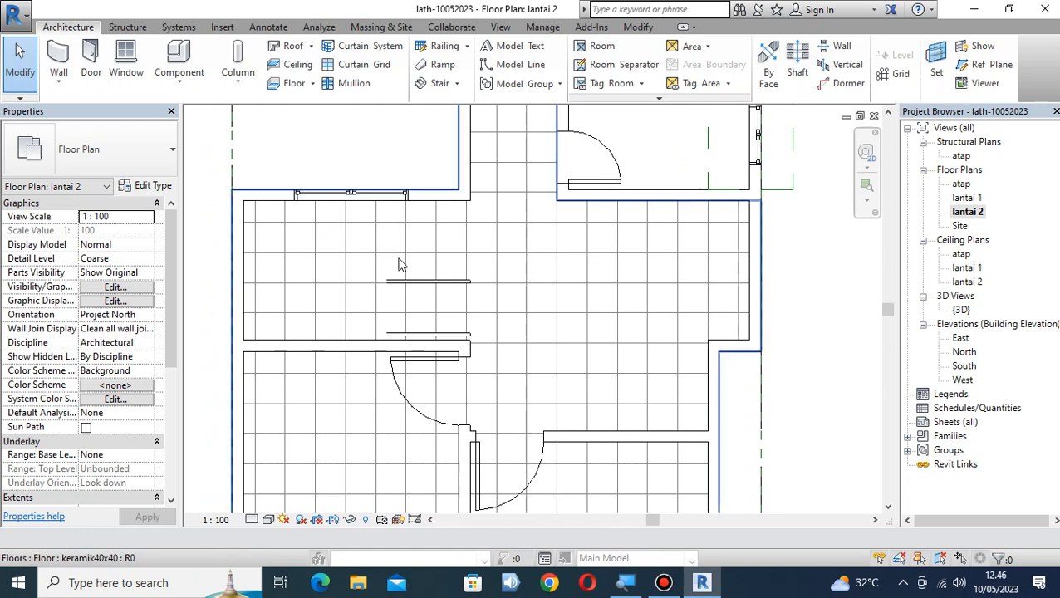
{"action": "middle_click_drag", "start_coordinate": [386, 267], "coordinate": [552, 256]}
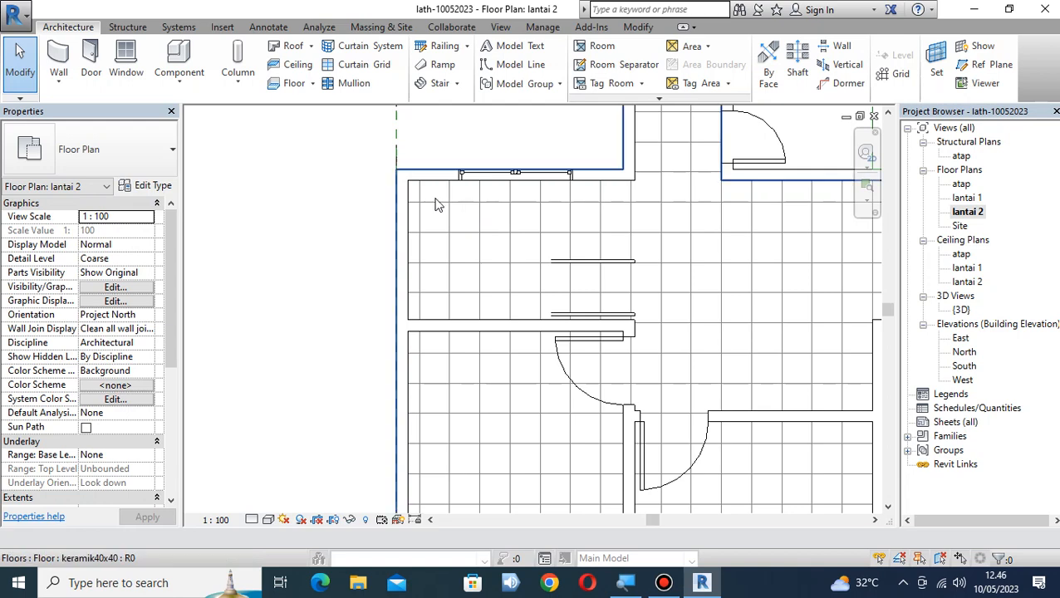
{"action": "middle_click_drag", "start_coordinate": [678, 277], "coordinate": [485, 280]}
{"action": "scroll", "coordinate": [501, 277], "scroll_direction": "down", "scroll_amount": 2}
{"action": "middle_click_drag", "start_coordinate": [586, 297], "coordinate": [598, 297]}
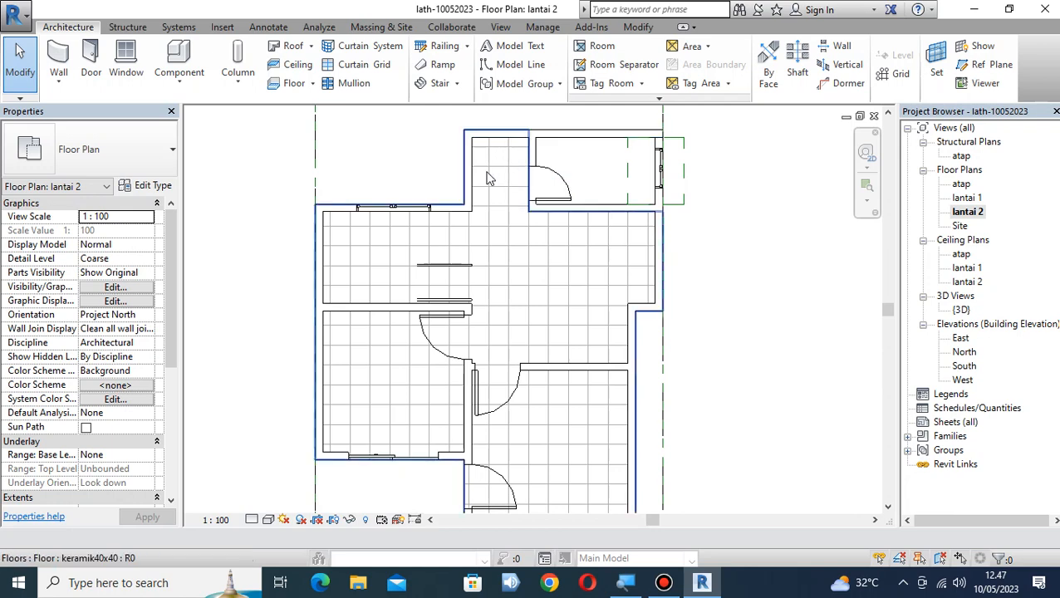
Open the boundary of the keramik40x40 floor on lantai 2 for editing
{"action": "scroll", "coordinate": [480, 176], "scroll_direction": "up", "scroll_amount": 3}
{"action": "middle_click_drag", "start_coordinate": [497, 188], "coordinate": [505, 354]}
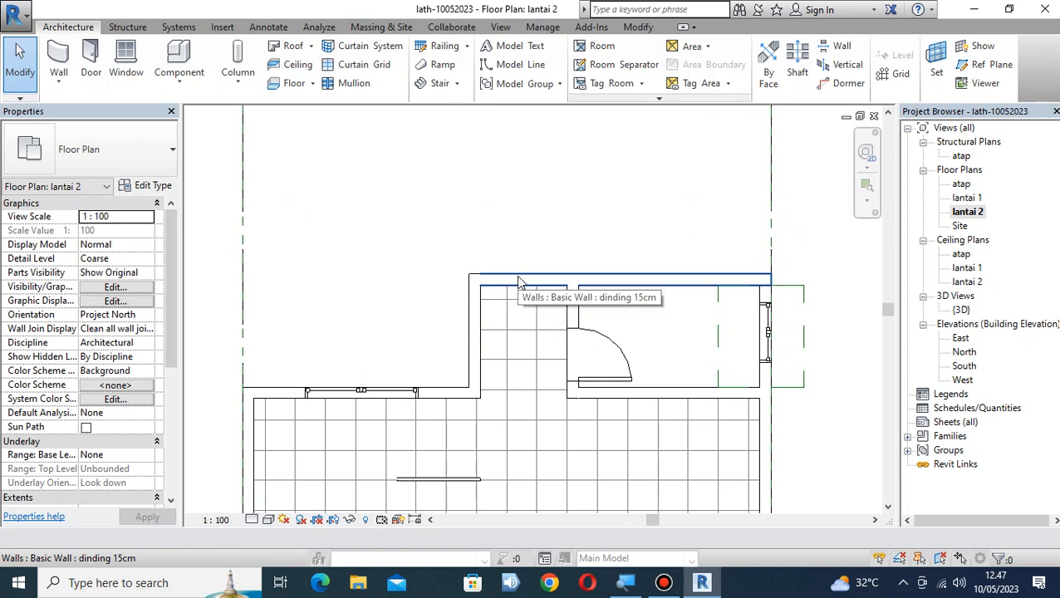
{"action": "key", "text": "Tab"}
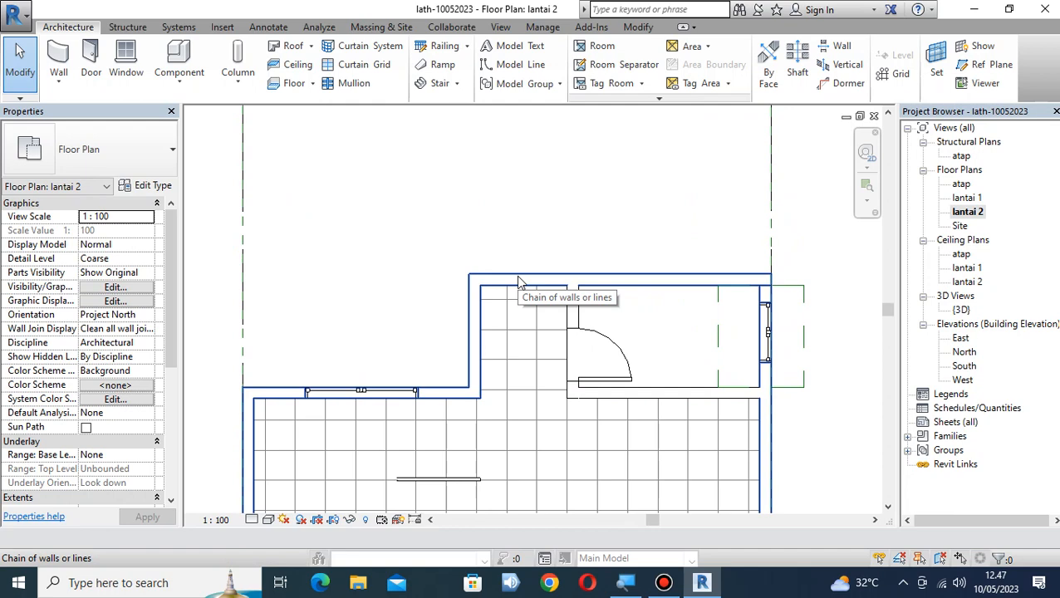
{"action": "key", "text": "Tab"}
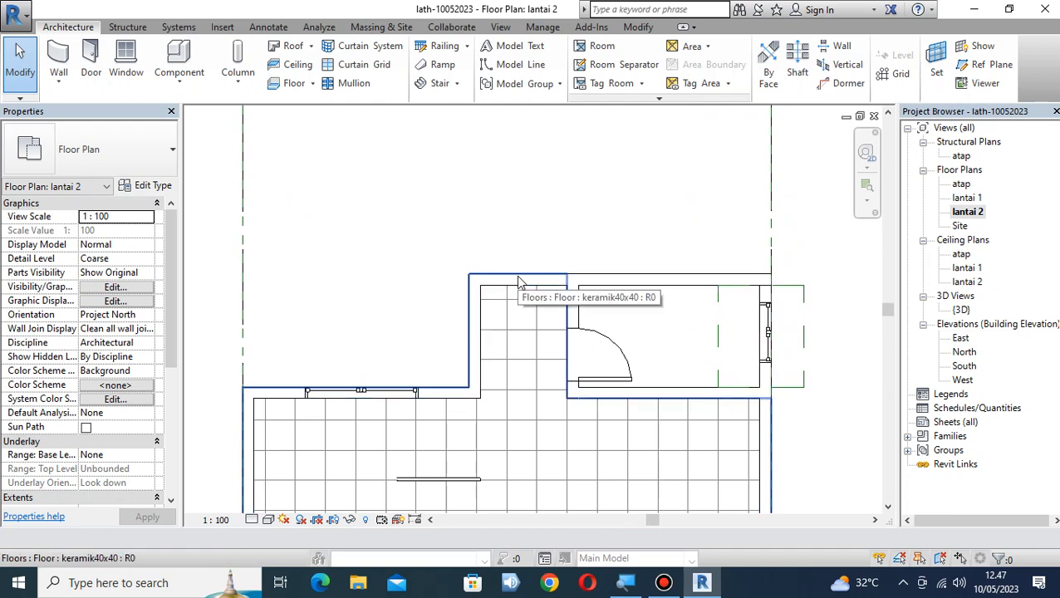
{"action": "left_click", "coordinate": [517, 283]}
{"action": "scroll", "coordinate": [518, 280], "scroll_direction": "down", "scroll_amount": 2}
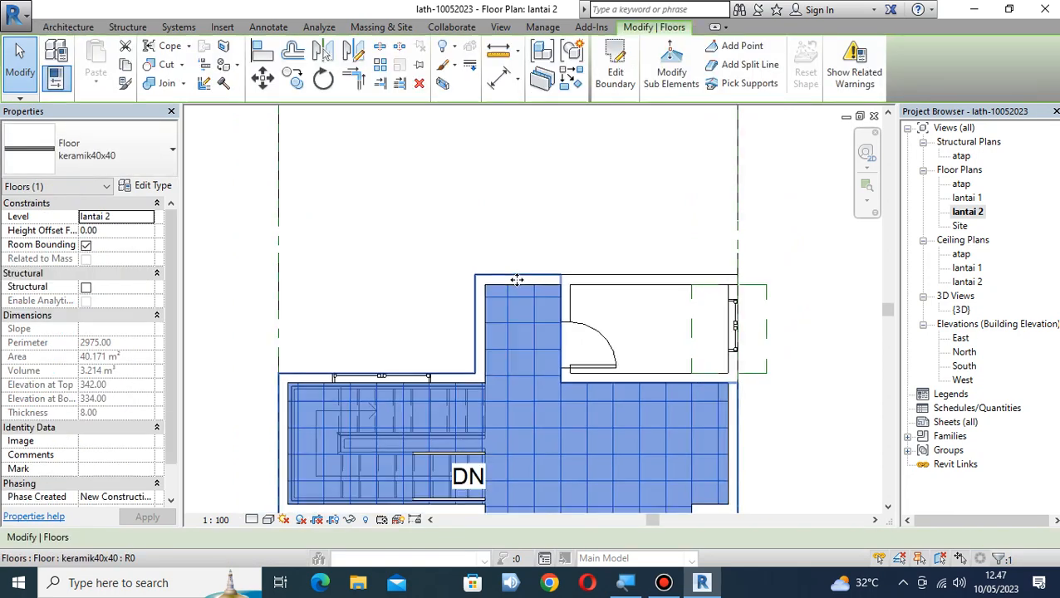
{"action": "left_click", "coordinate": [616, 69]}
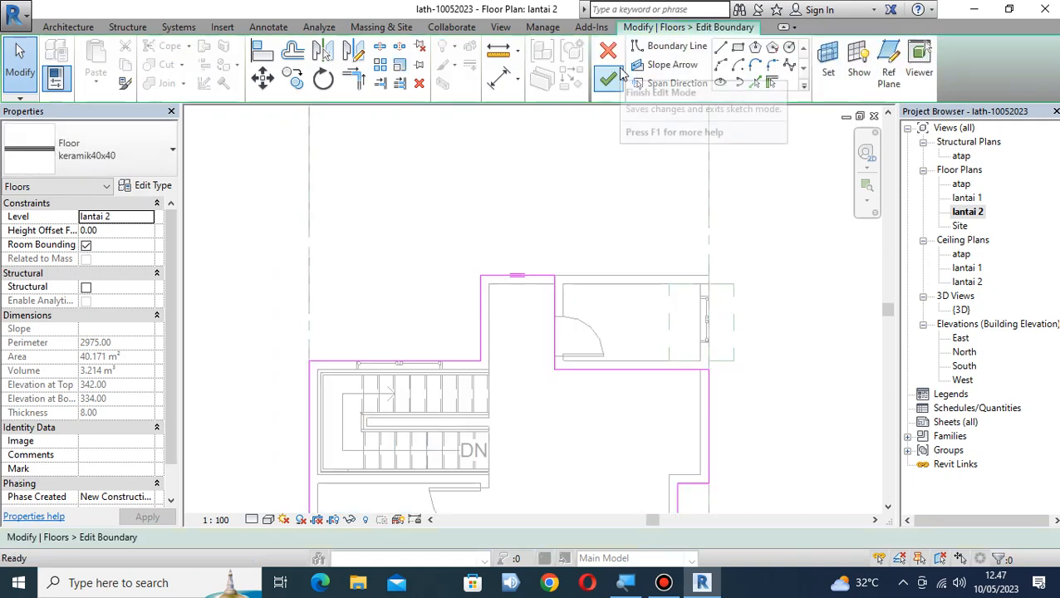
Align the floor boundary line along the corridor's outer wall beside the stairwell with that wall's inner face
{"action": "middle_click_drag", "start_coordinate": [568, 338], "coordinate": [591, 193]}
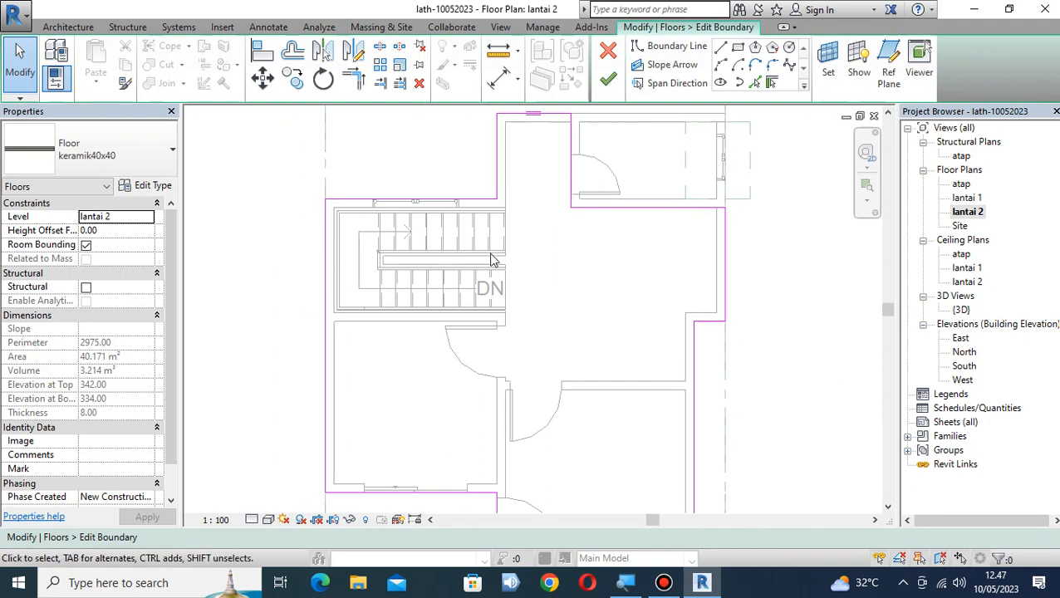
{"action": "scroll", "coordinate": [498, 184], "scroll_direction": "up", "scroll_amount": 2}
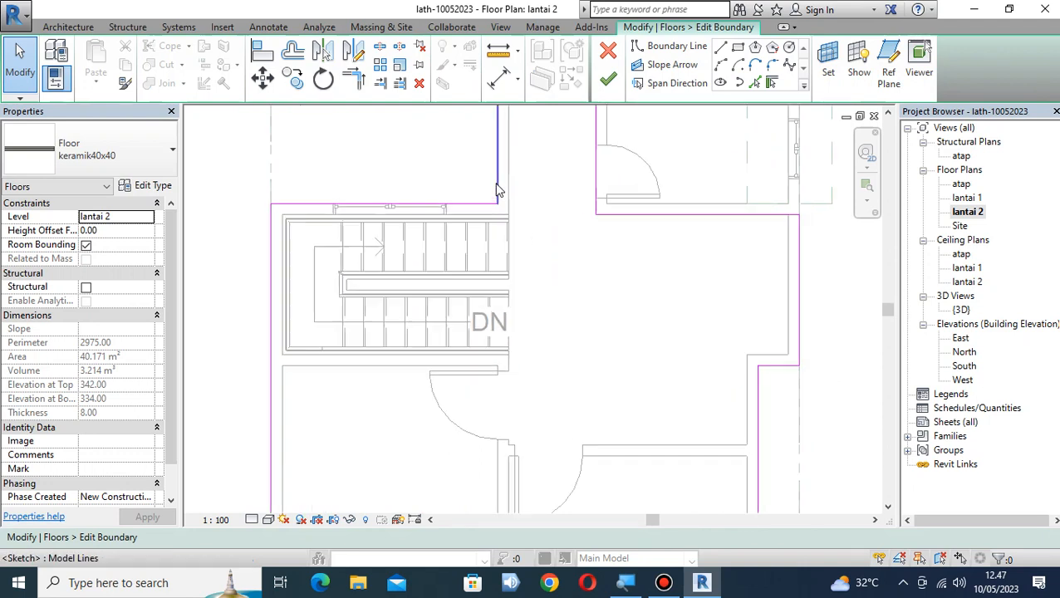
{"action": "middle_click_drag", "start_coordinate": [506, 195], "coordinate": [494, 286]}
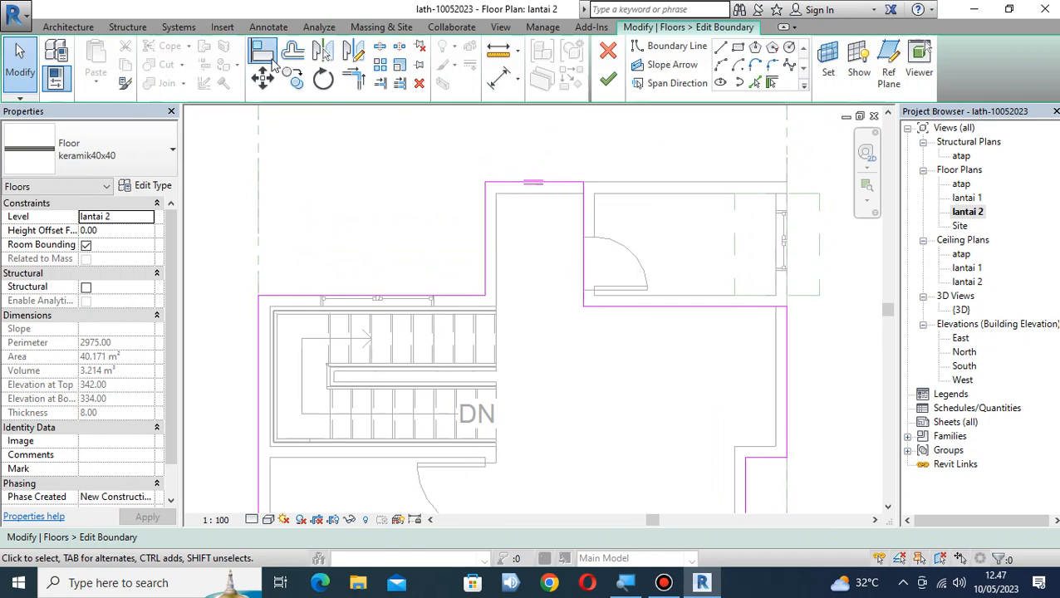
{"action": "left_click", "coordinate": [272, 62]}
{"action": "left_click", "coordinate": [506, 277]}
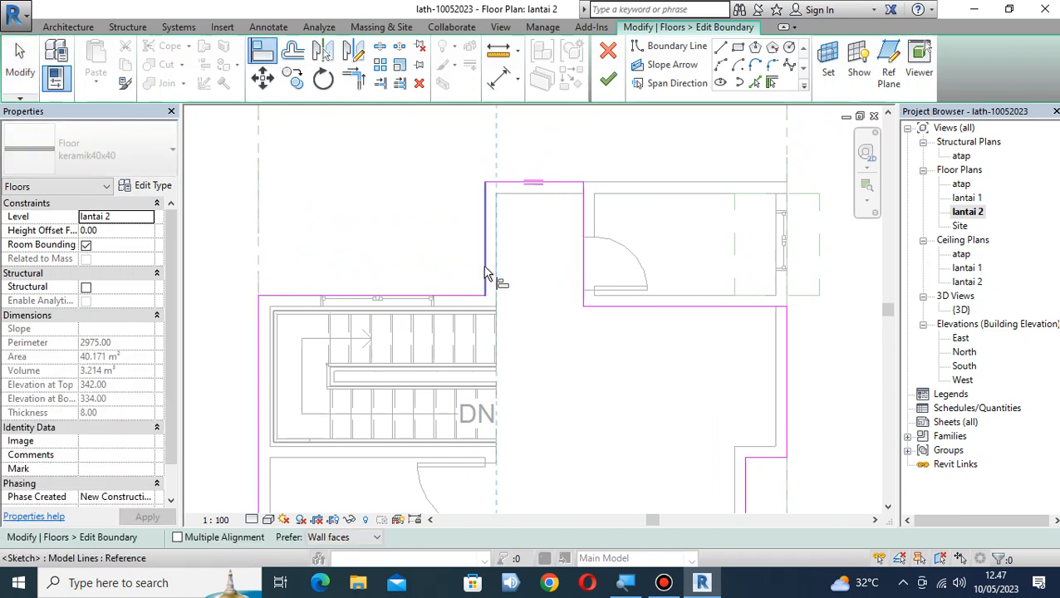
{"action": "left_click", "coordinate": [487, 274]}
{"action": "middle_click_drag", "start_coordinate": [331, 397], "coordinate": [336, 328]}
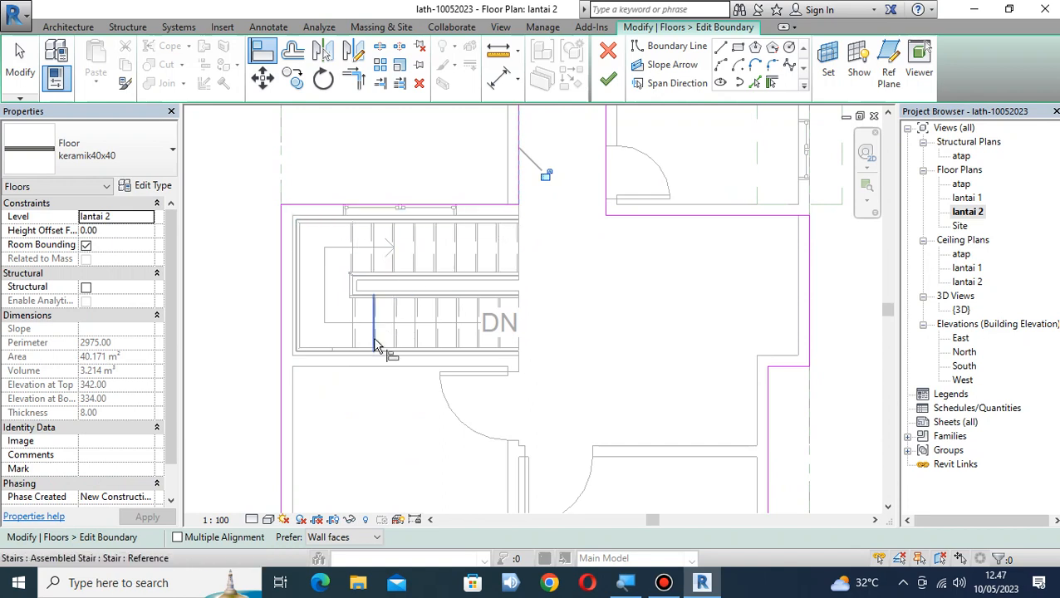
{"action": "key", "text": "Escape"}
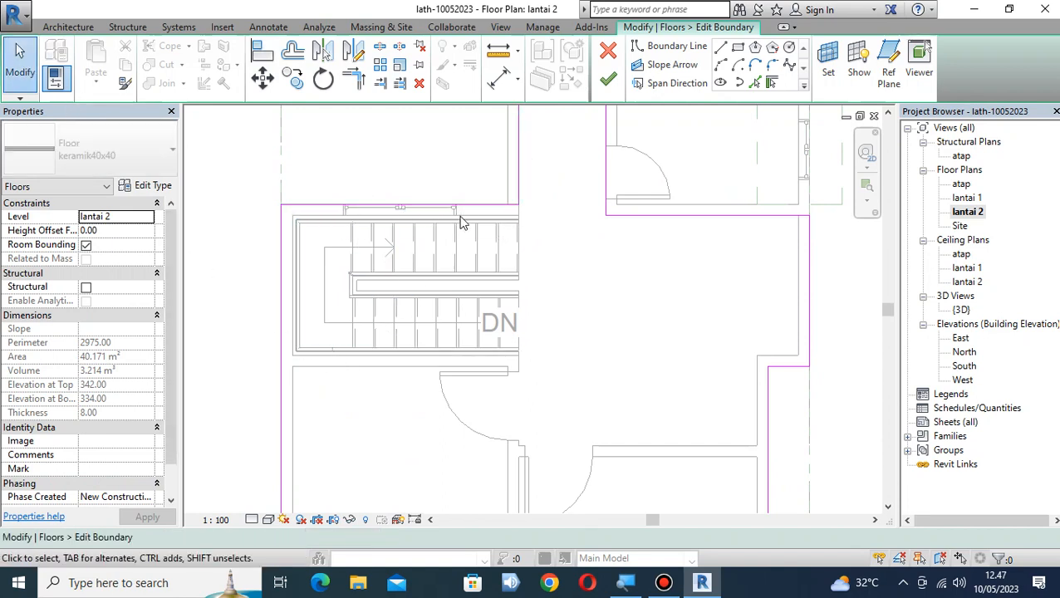
Replace the boundary line along the stairwell's window wall with one on the stair-side face of the wall between stairs and bedroom
{"action": "left_click", "coordinate": [490, 206]}
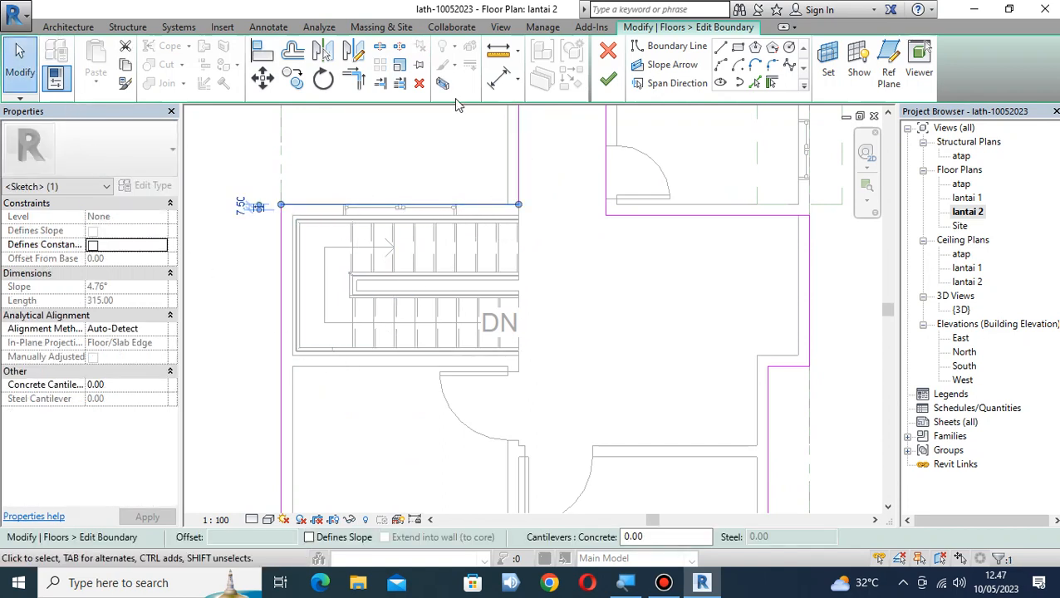
{"action": "left_click", "coordinate": [420, 85]}
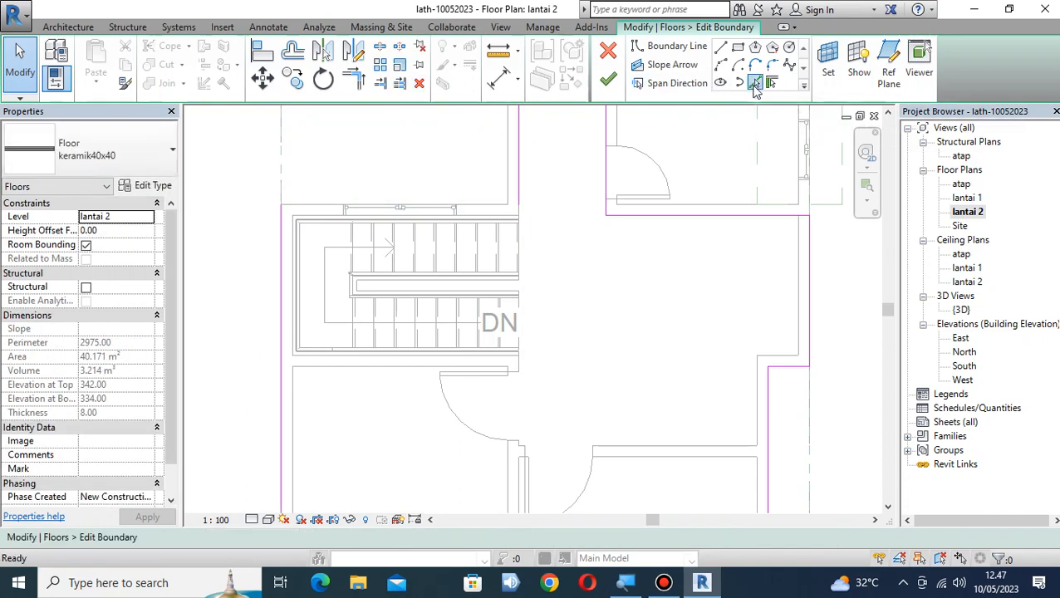
{"action": "scroll", "coordinate": [372, 362], "scroll_direction": "up", "scroll_amount": 4}
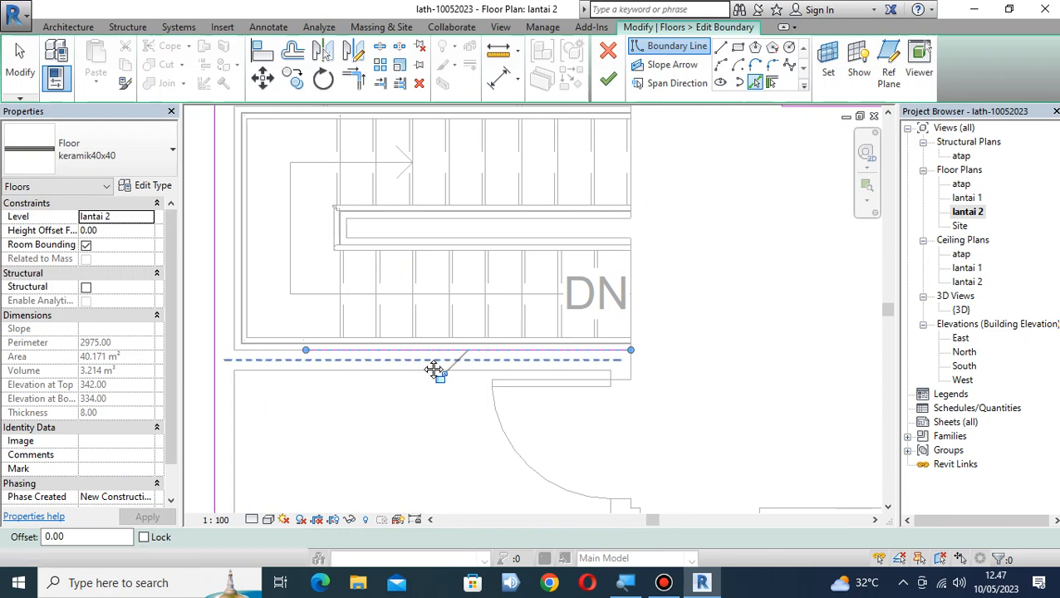
{"action": "middle_click_drag", "start_coordinate": [432, 366], "coordinate": [650, 397]}
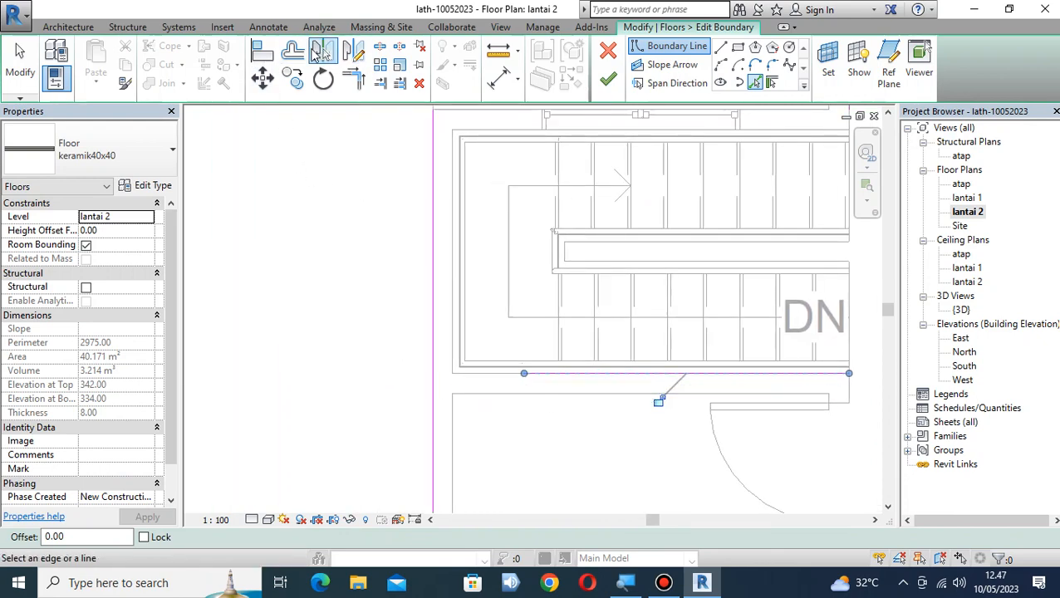
Trim the new boundary line into corners with the building's outer side line and the corridor line, leaving the stairwell outside the floor
{"action": "left_click", "coordinate": [354, 78]}
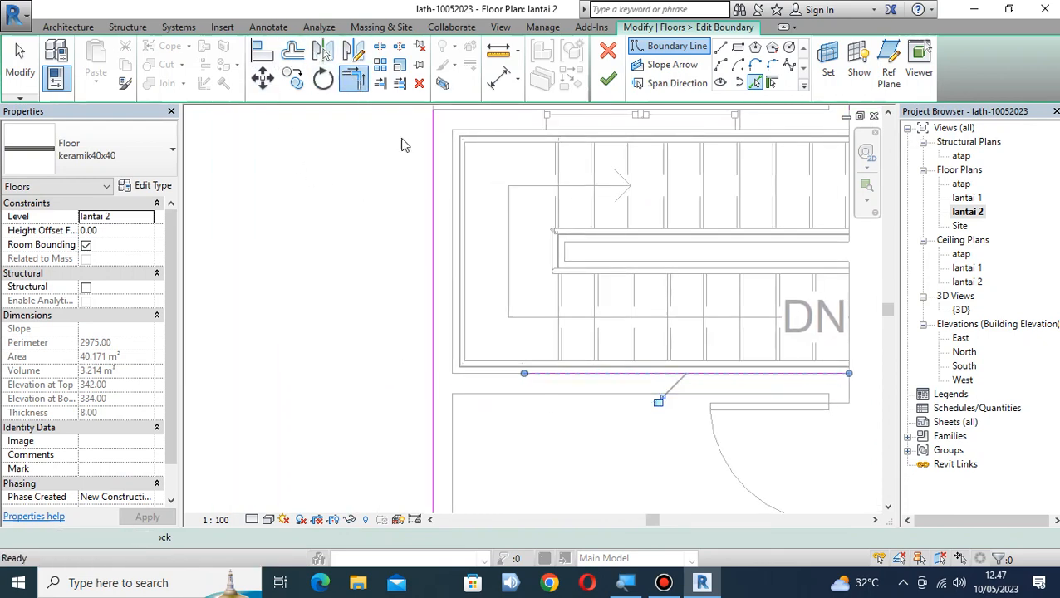
{"action": "left_click", "coordinate": [540, 375]}
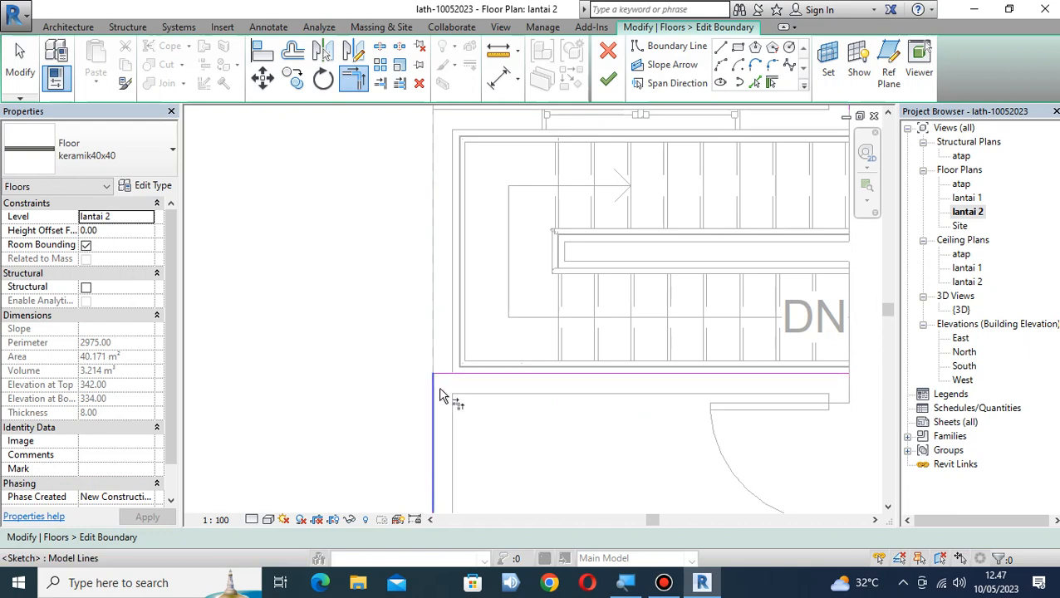
{"action": "scroll", "coordinate": [440, 389], "scroll_direction": "down", "scroll_amount": 2}
{"action": "middle_click_drag", "start_coordinate": [548, 415], "coordinate": [400, 409]}
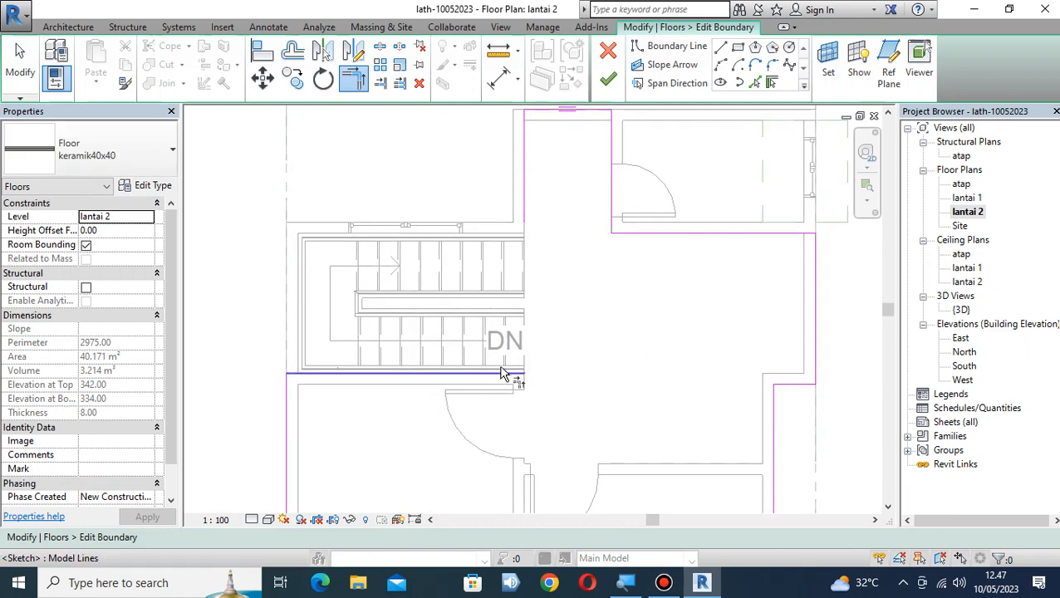
{"action": "left_click", "coordinate": [525, 222]}
{"action": "scroll", "coordinate": [586, 265], "scroll_direction": "down", "scroll_amount": 1}
{"action": "middle_click_drag", "start_coordinate": [586, 265], "coordinate": [560, 304]}
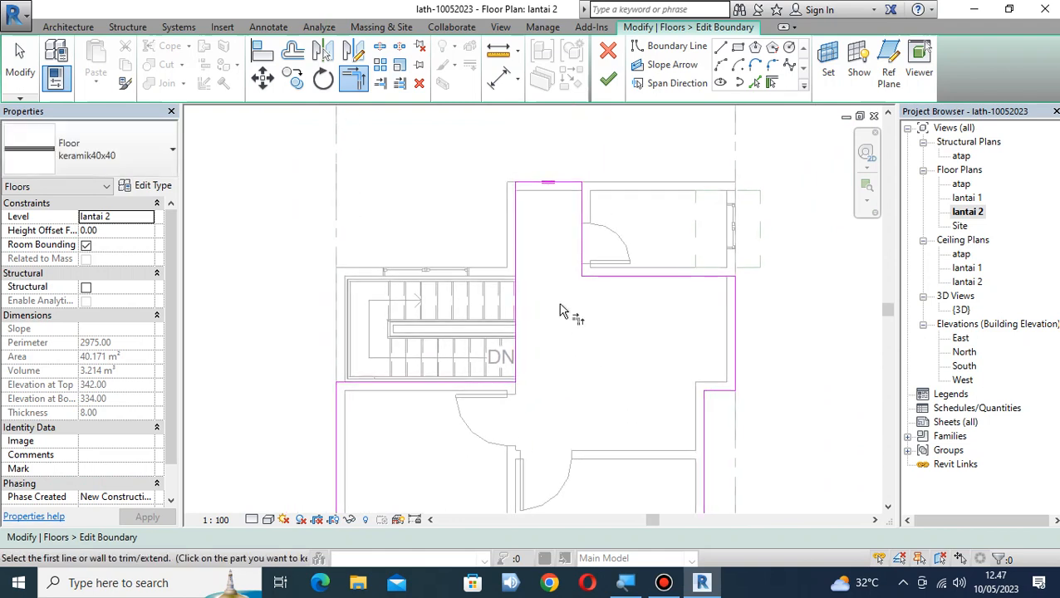
Finish the floor boundary edit to apply the stair opening, keeping the wall attachments, and clear the selection
{"action": "left_click", "coordinate": [20, 62]}
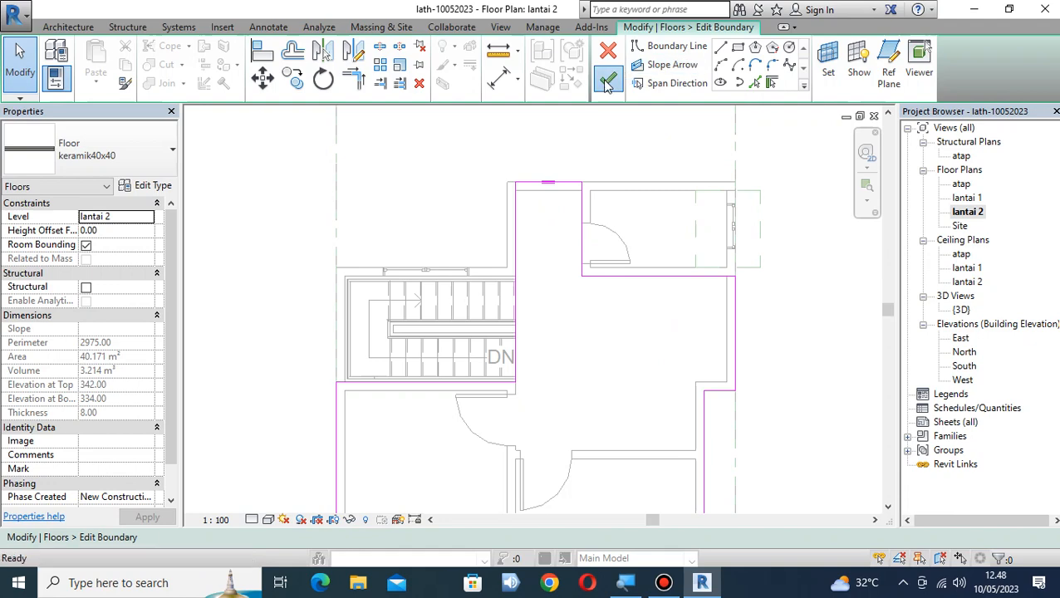
{"action": "left_click", "coordinate": [608, 78]}
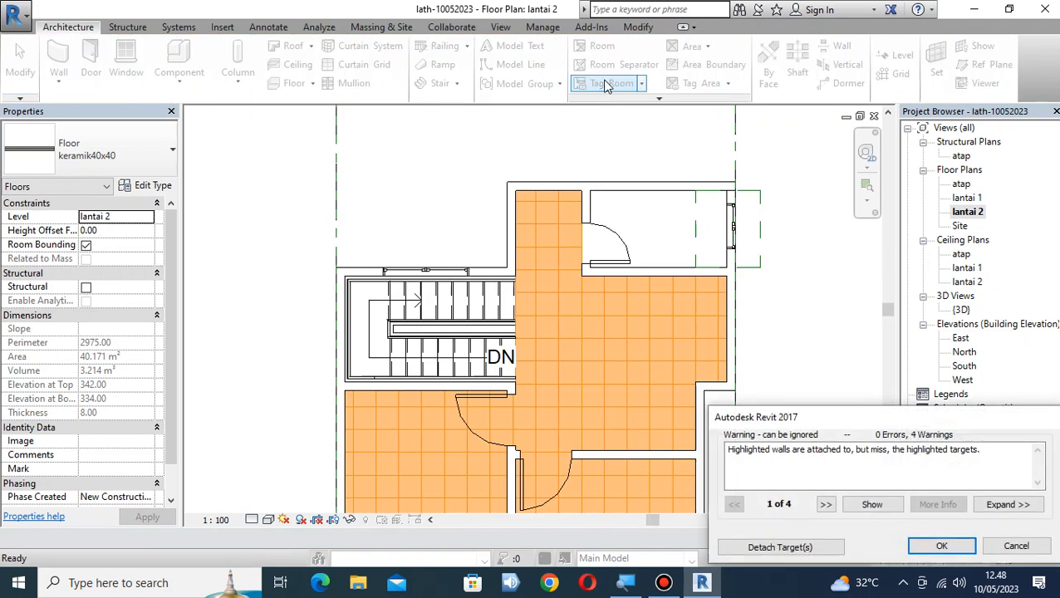
{"action": "left_click", "coordinate": [942, 545]}
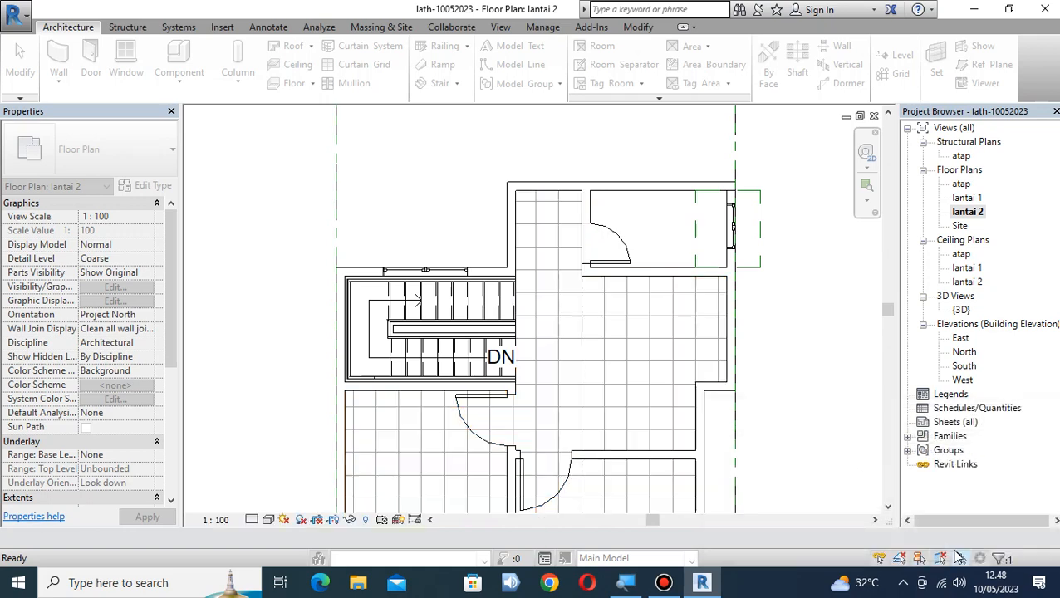
{"action": "left_click", "coordinate": [792, 353]}
Inspect the revised lantai 2 floor in plan, and examine the stair opening from above in the 3D view
{"action": "scroll", "coordinate": [792, 353], "scroll_direction": "down", "scroll_amount": 3}
{"action": "middle_click_drag", "start_coordinate": [819, 366], "coordinate": [729, 232]}
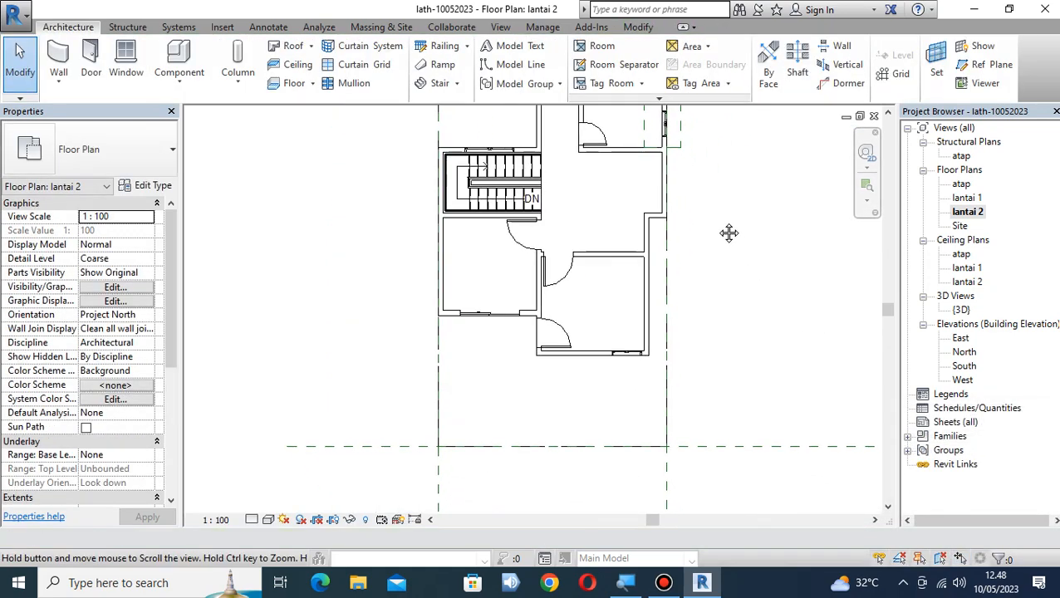
{"action": "middle_click_drag", "start_coordinate": [704, 300], "coordinate": [686, 373]}
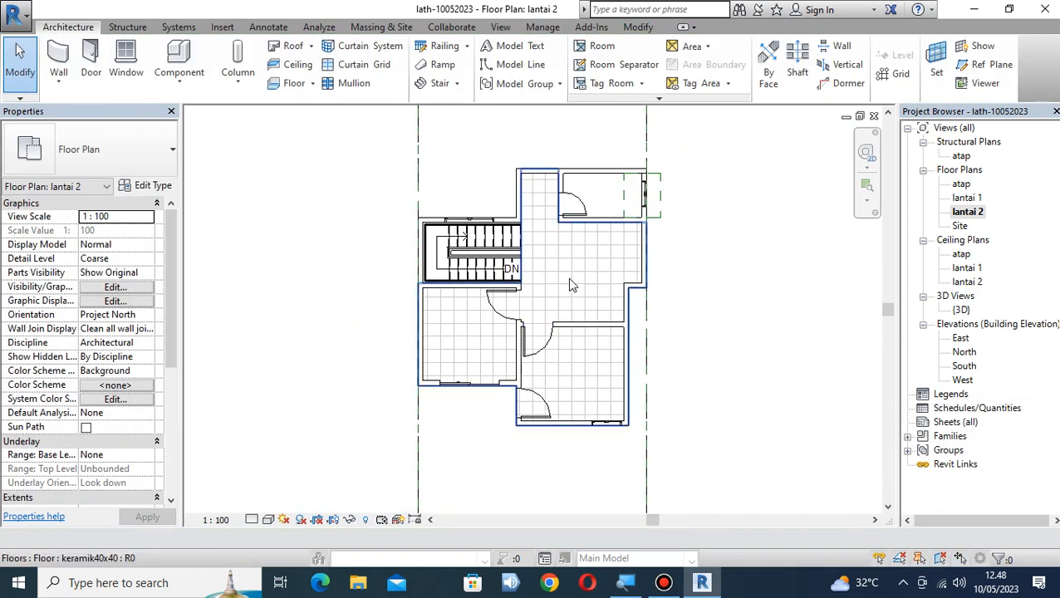
{"action": "left_click", "coordinate": [569, 285]}
{"action": "left_click", "coordinate": [883, 254]}
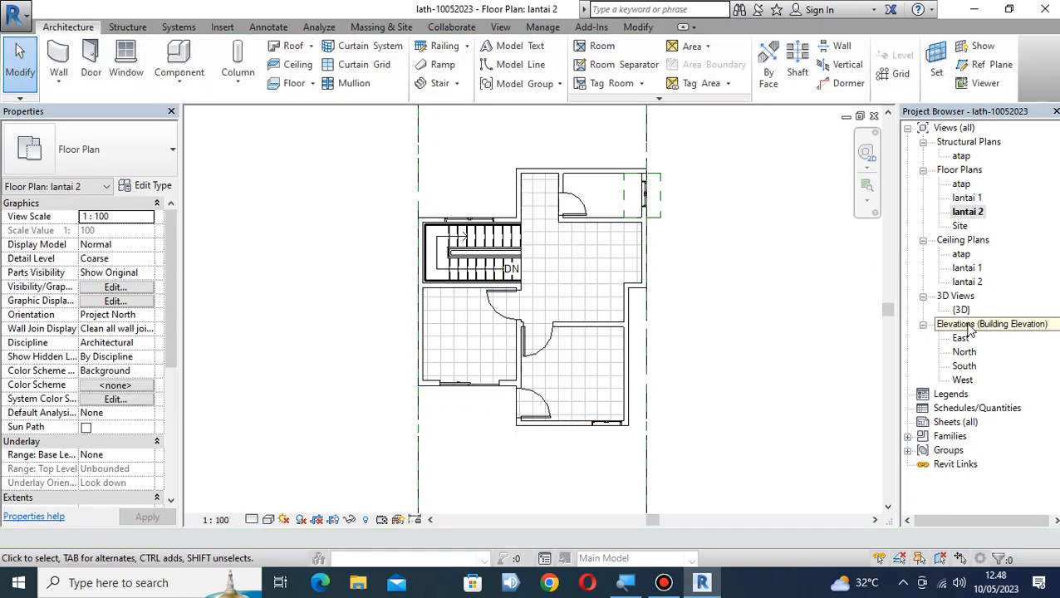
{"action": "double_click", "coordinate": [960, 309]}
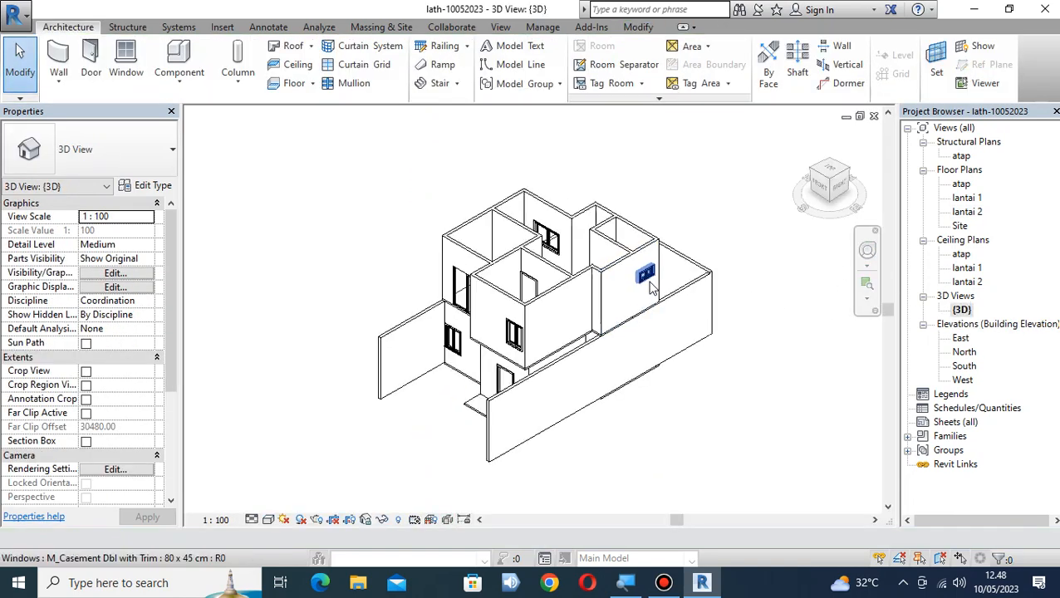
{"action": "middle_click_drag", "start_coordinate": [618, 214], "coordinate": [696, 213], "text": "shift"}
{"action": "scroll", "coordinate": [636, 243], "scroll_direction": "up", "scroll_amount": 3}
{"action": "middle_click_drag", "start_coordinate": [636, 249], "coordinate": [631, 291], "text": "shift"}
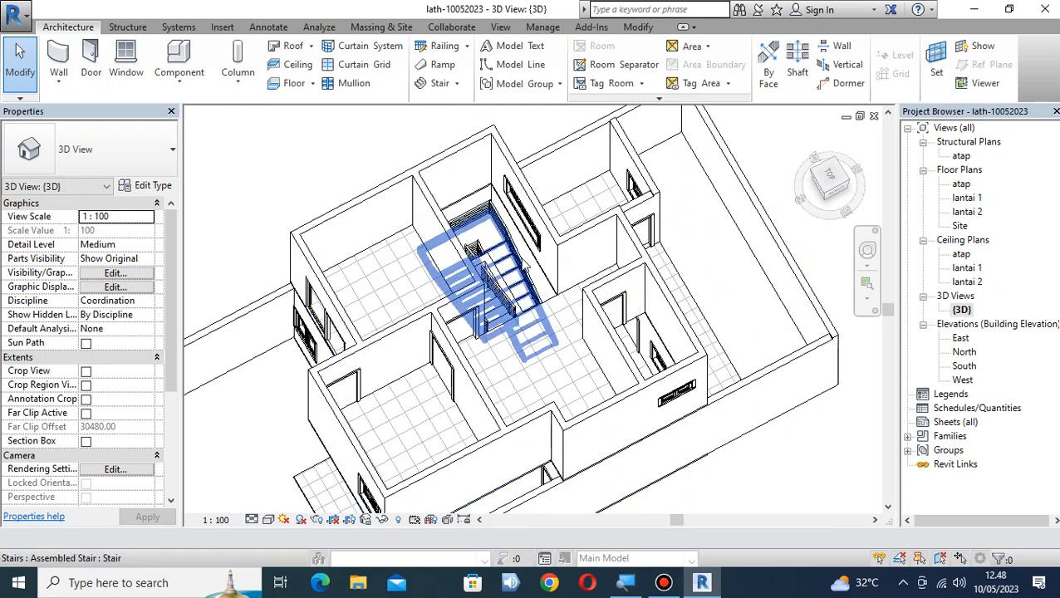
{"action": "middle_click_drag", "start_coordinate": [515, 374], "coordinate": [735, 320], "text": "shift"}
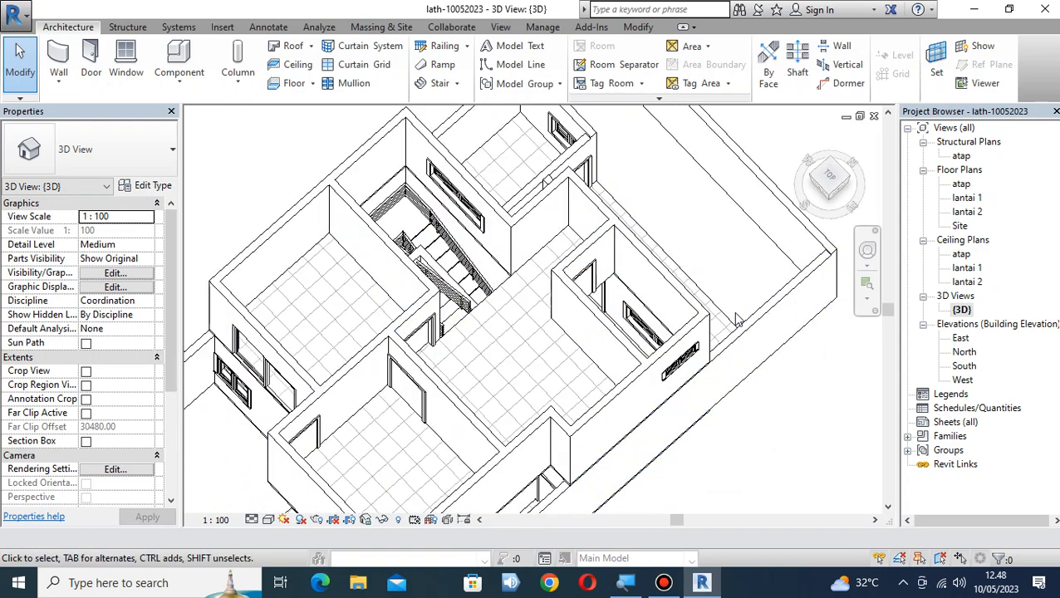
{"action": "scroll", "coordinate": [742, 303], "scroll_direction": "down", "scroll_amount": 3}
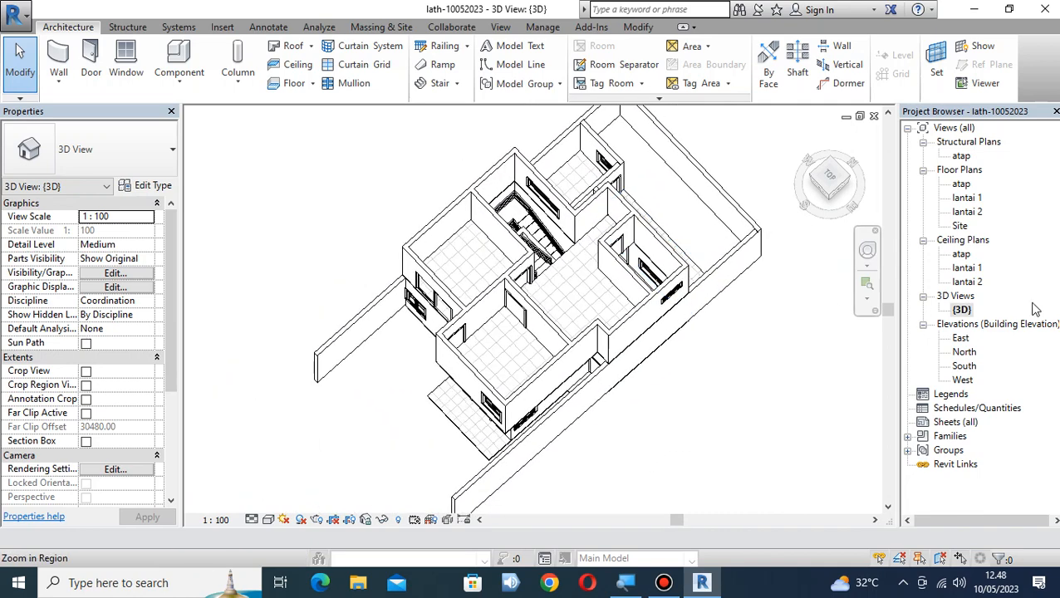
Start a new floor of type keramik30x30 in the lantai 2 floor plan
{"action": "double_click", "coordinate": [972, 213]}
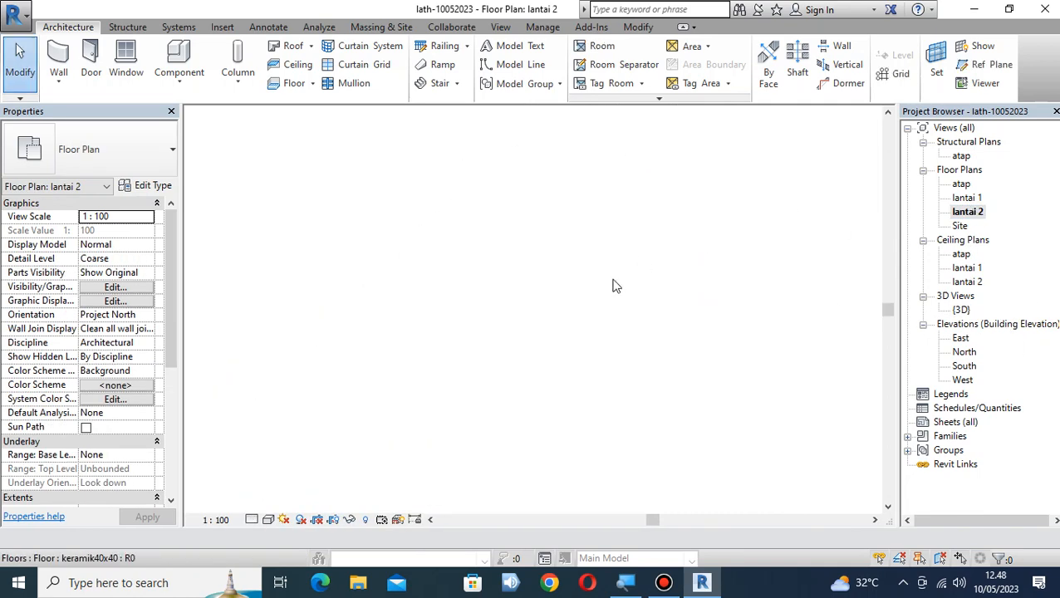
{"action": "mouse_move", "coordinate": [651, 245]}
{"action": "middle_mouse_down"}
{"action": "mouse_move", "coordinate": [767, 329]}
{"action": "mouse_move", "coordinate": [790, 295]}
{"action": "middle_mouse_up"}
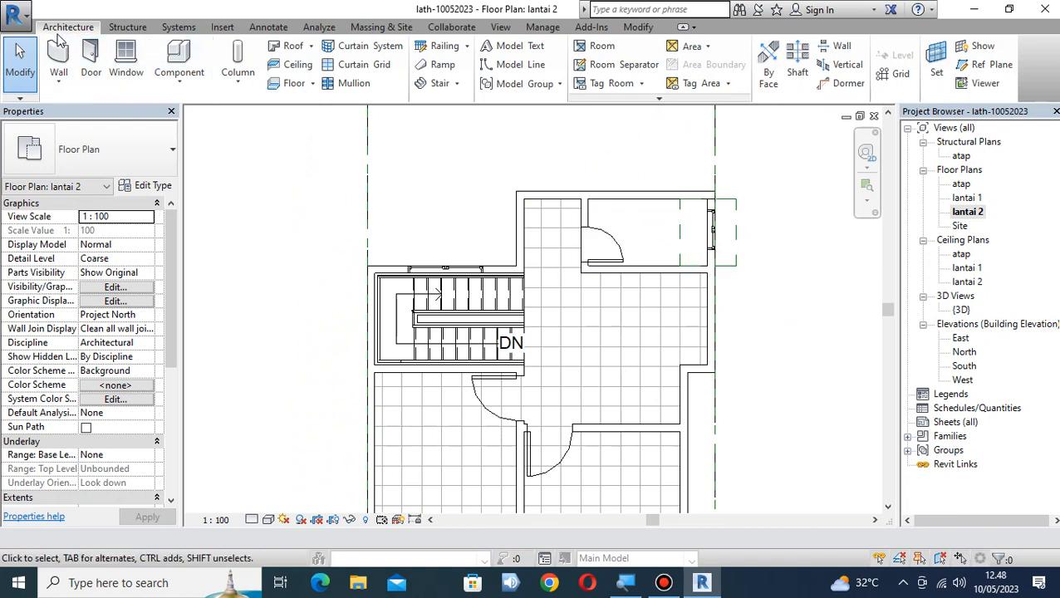
{"action": "left_click", "coordinate": [291, 83]}
{"action": "left_click", "coordinate": [92, 150]}
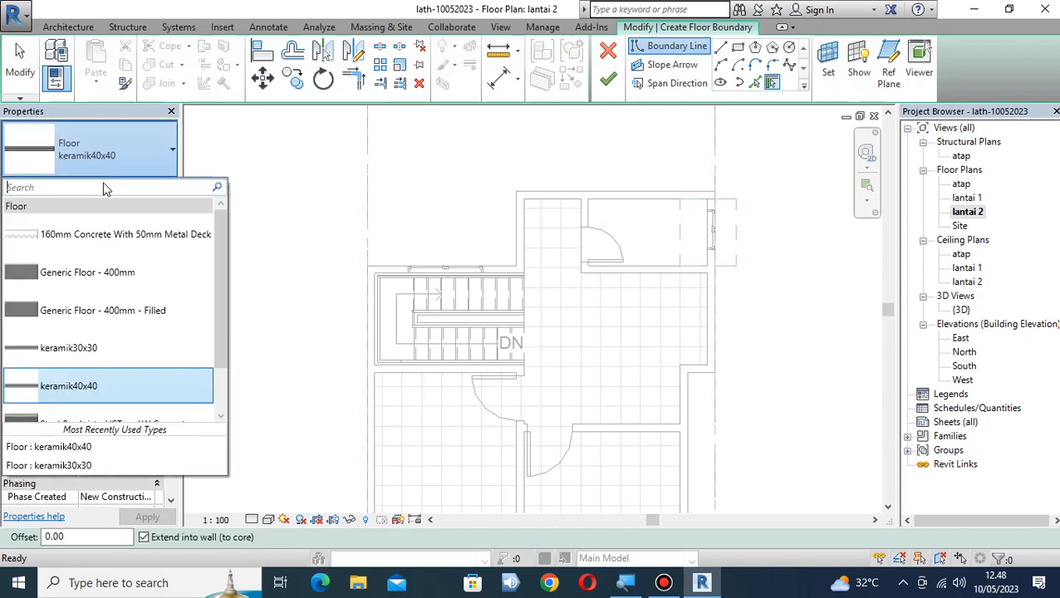
{"action": "left_click", "coordinate": [103, 349]}
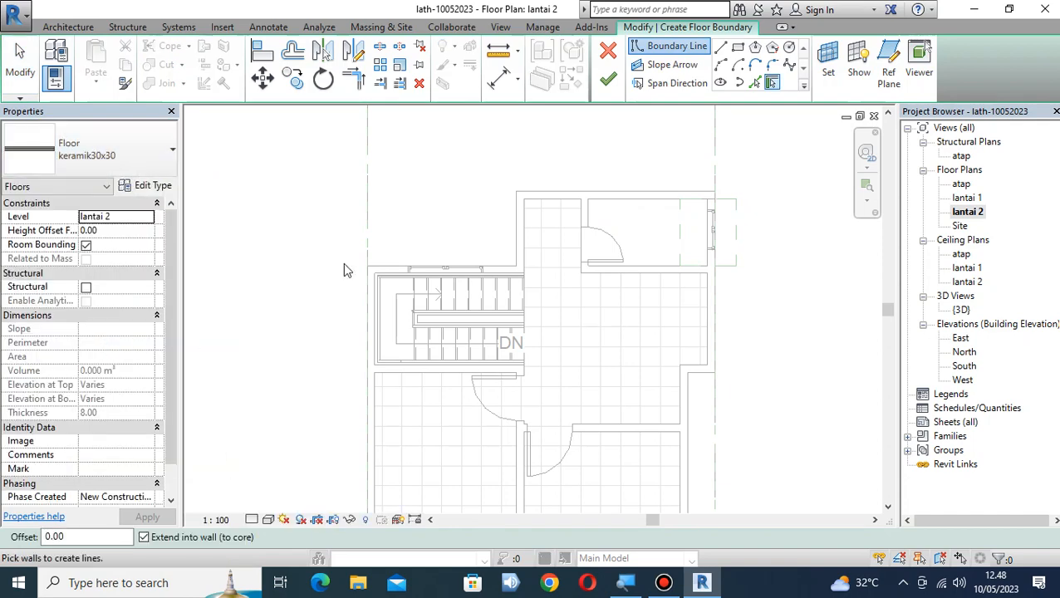
Draw a rectangular floor boundary over the small room beside the corridor, from the corridor-side face of its door wall to the inner face of its window wall
{"action": "left_click", "coordinate": [738, 48]}
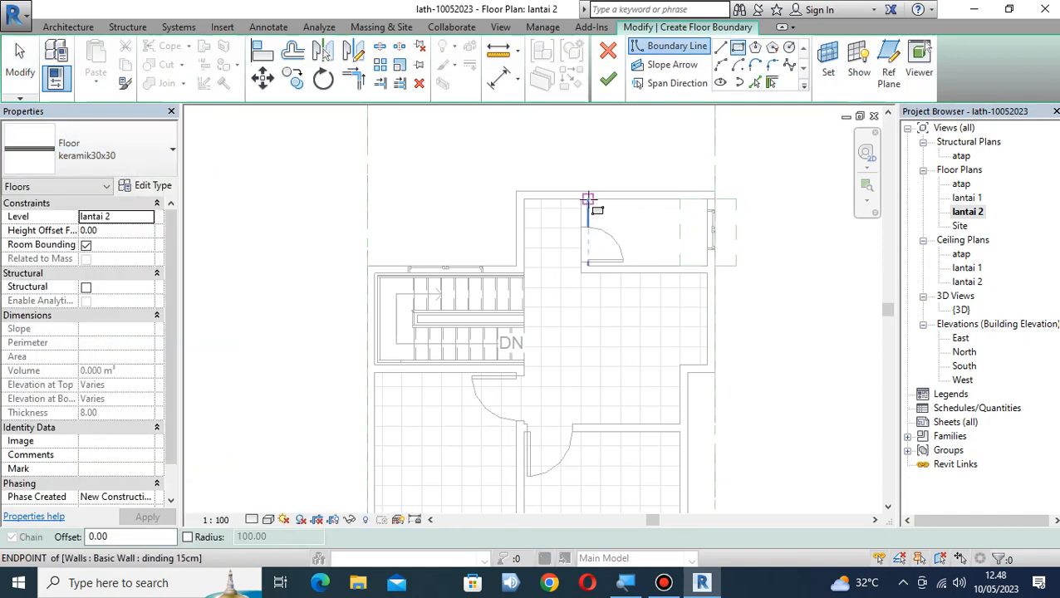
{"action": "scroll", "coordinate": [586, 208], "scroll_direction": "up", "scroll_amount": 3}
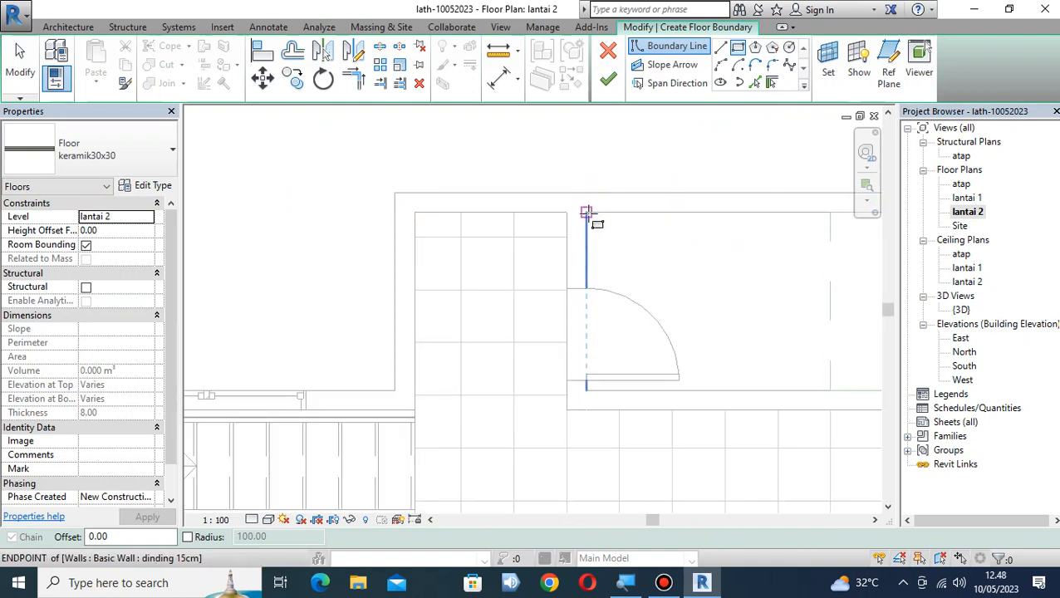
{"action": "left_click", "coordinate": [587, 213]}
{"action": "middle_click_drag", "start_coordinate": [769, 249], "coordinate": [476, 278]}
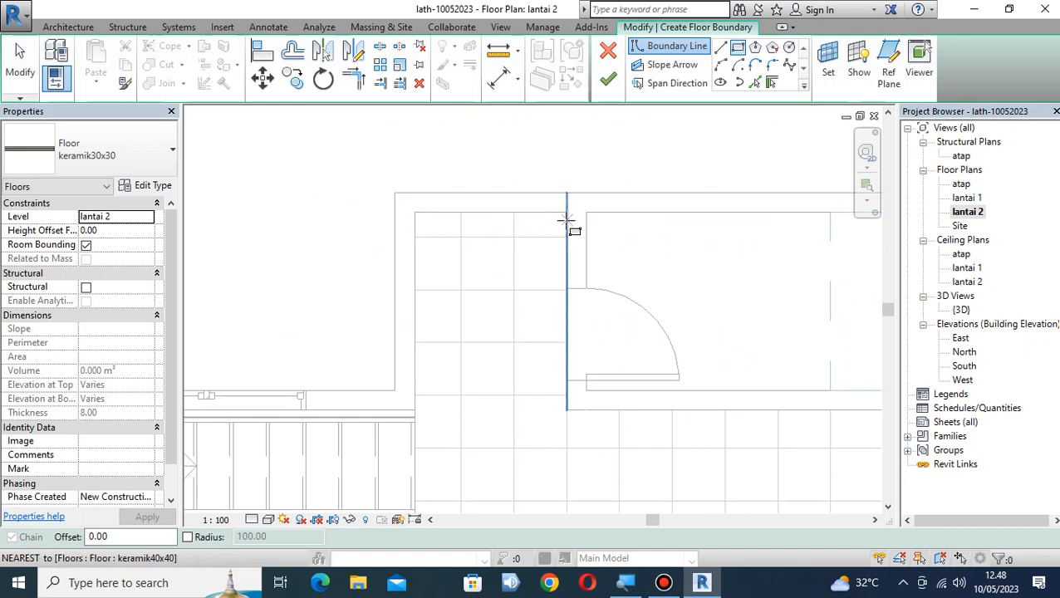
{"action": "left_click", "coordinate": [564, 213]}
{"action": "middle_click_drag", "start_coordinate": [691, 264], "coordinate": [319, 265]}
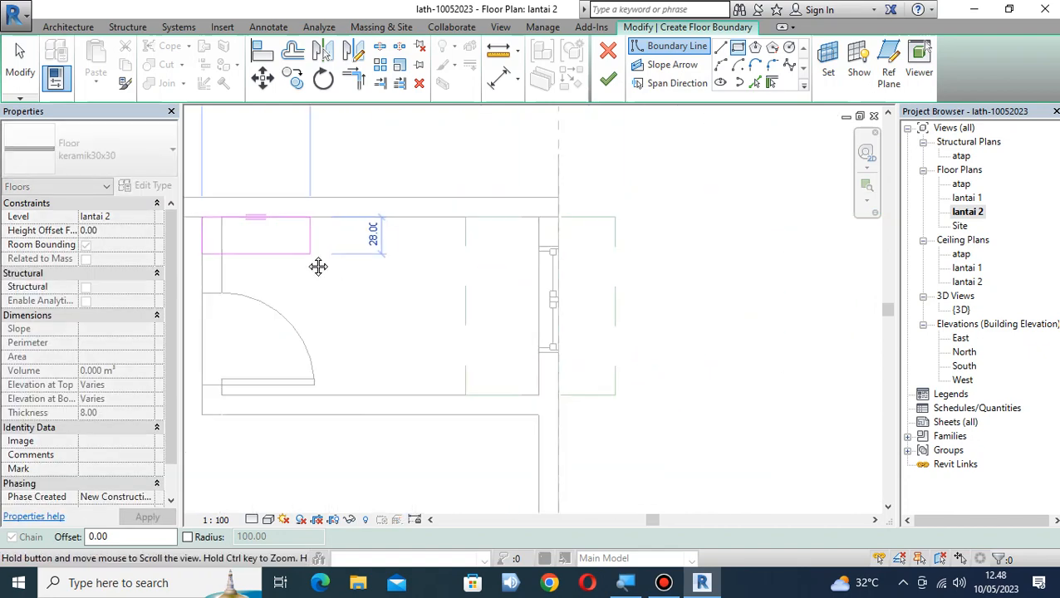
{"action": "left_click", "coordinate": [531, 394]}
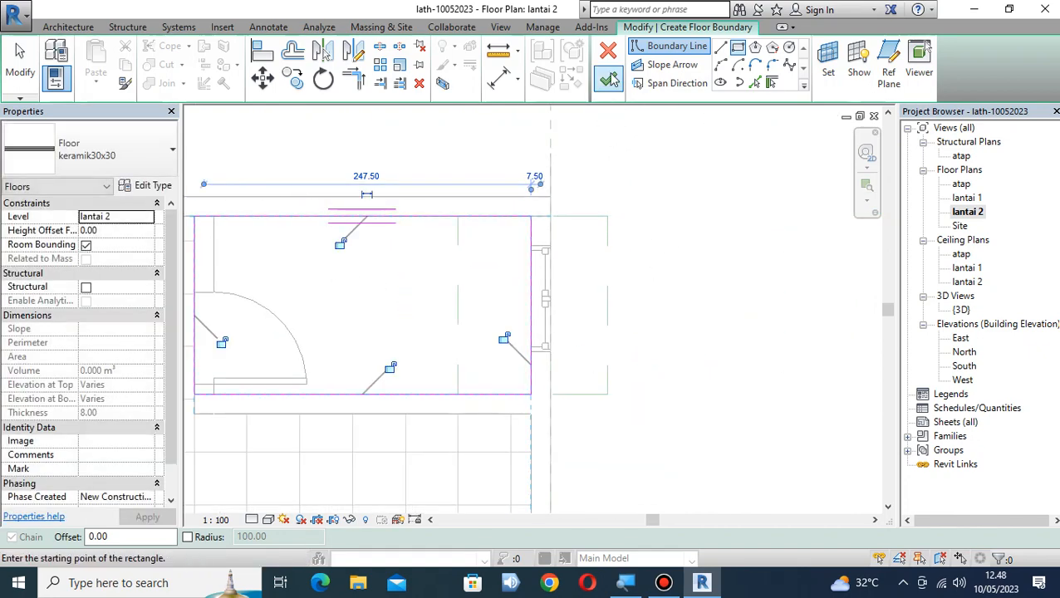
Finish the small room's floor and attach the walls below to its bottom
{"action": "left_click", "coordinate": [608, 78]}
{"action": "left_click", "coordinate": [575, 302]}
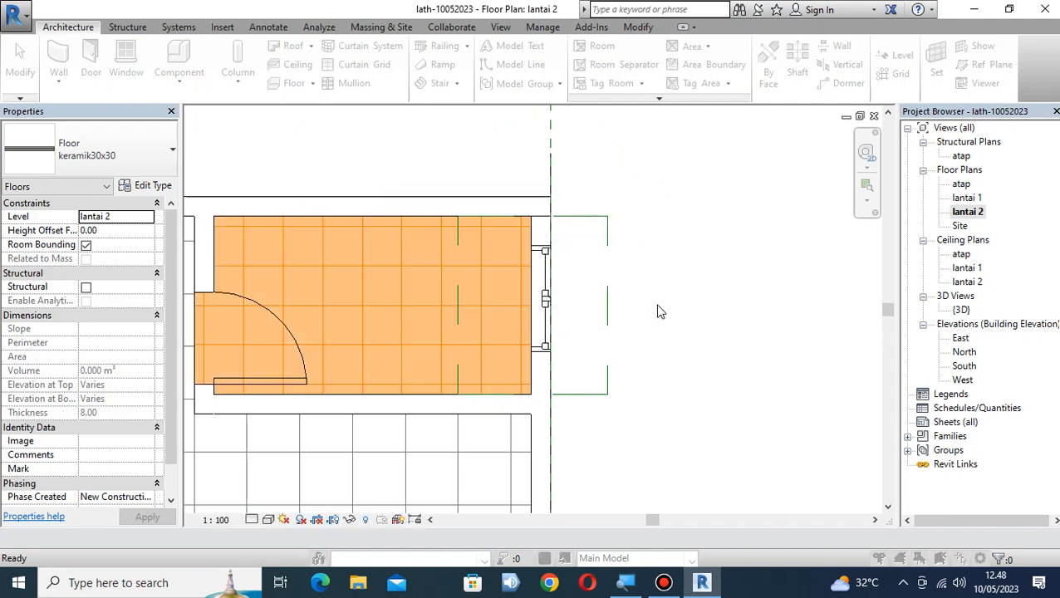
{"action": "left_click", "coordinate": [604, 342]}
Sketch a rectangular keramik30x30 floor boundary for the balcony, from the corner beside its door to the side reference plane, flush with the front wall's outer face
{"action": "scroll", "coordinate": [721, 292], "scroll_direction": "down", "scroll_amount": 3}
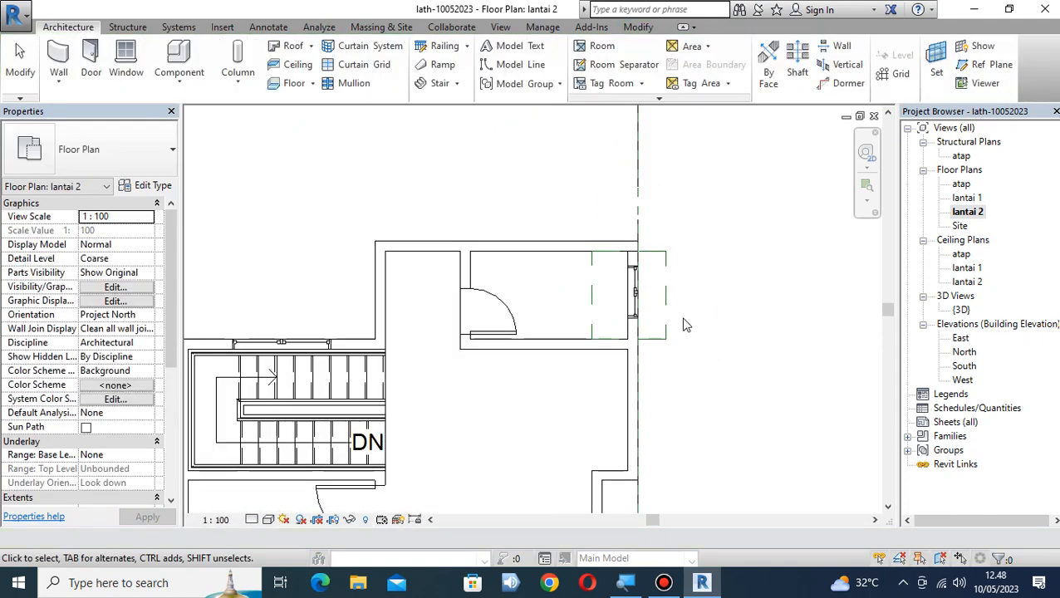
{"action": "middle_click_drag", "start_coordinate": [686, 324], "coordinate": [698, 224]}
{"action": "scroll", "coordinate": [548, 271], "scroll_direction": "down", "scroll_amount": 2}
{"action": "middle_click_drag", "start_coordinate": [552, 273], "coordinate": [626, 60]}
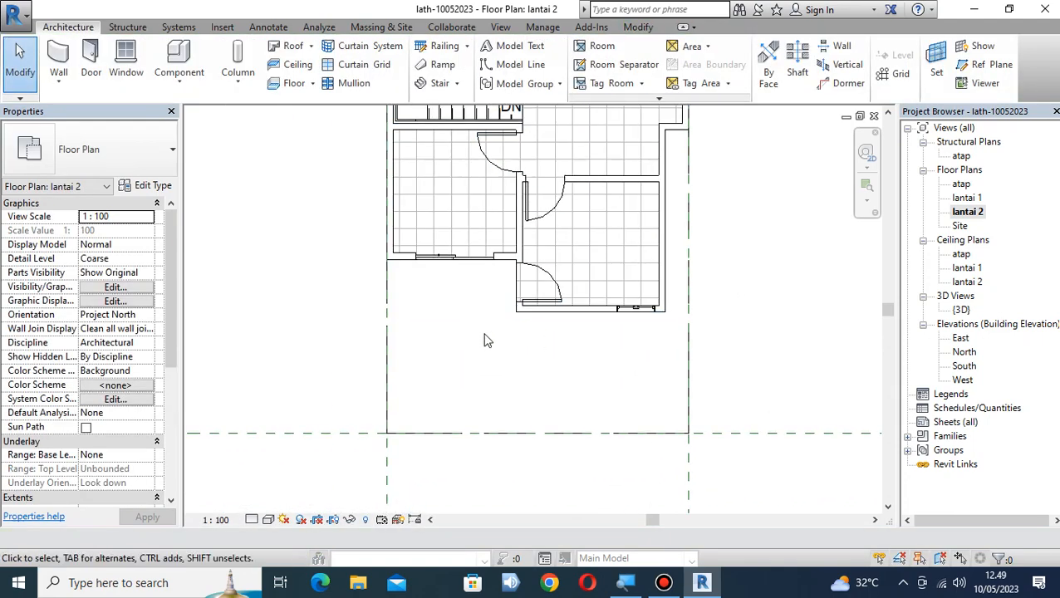
{"action": "scroll", "coordinate": [474, 296], "scroll_direction": "up", "scroll_amount": 3}
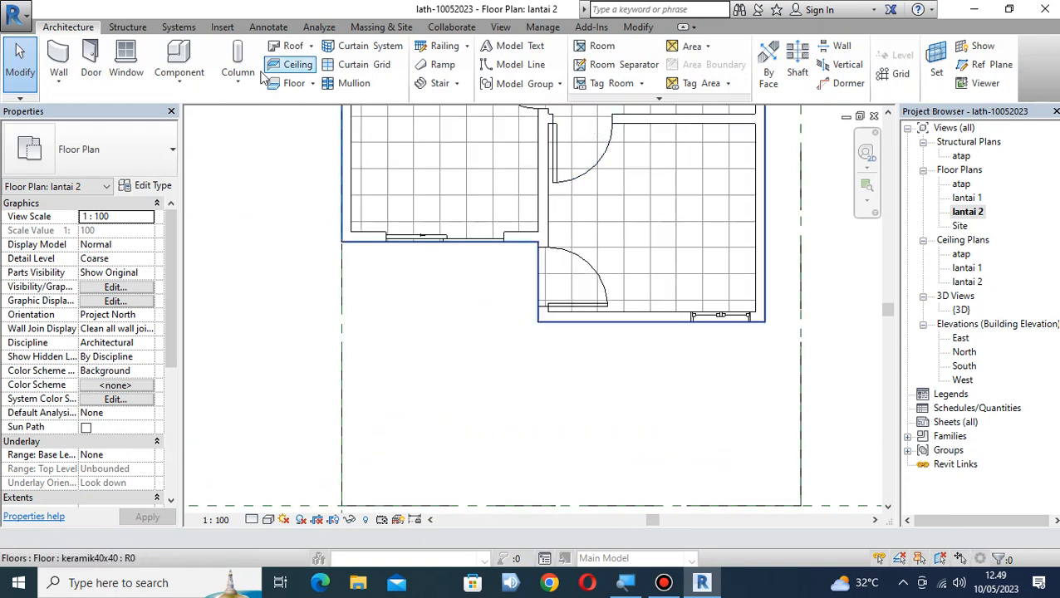
{"action": "left_click", "coordinate": [290, 83]}
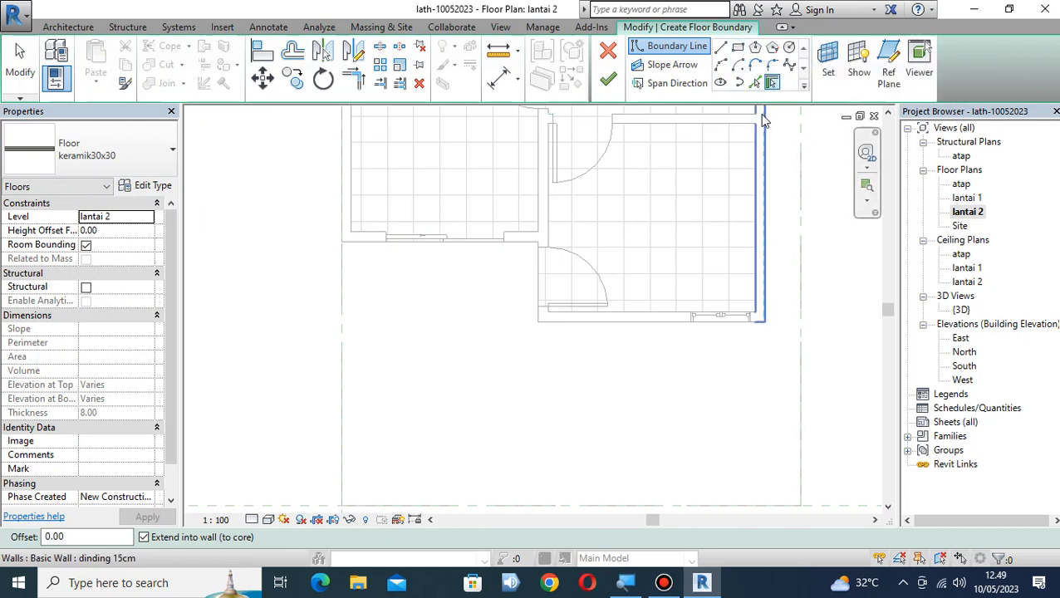
{"action": "left_click", "coordinate": [736, 48]}
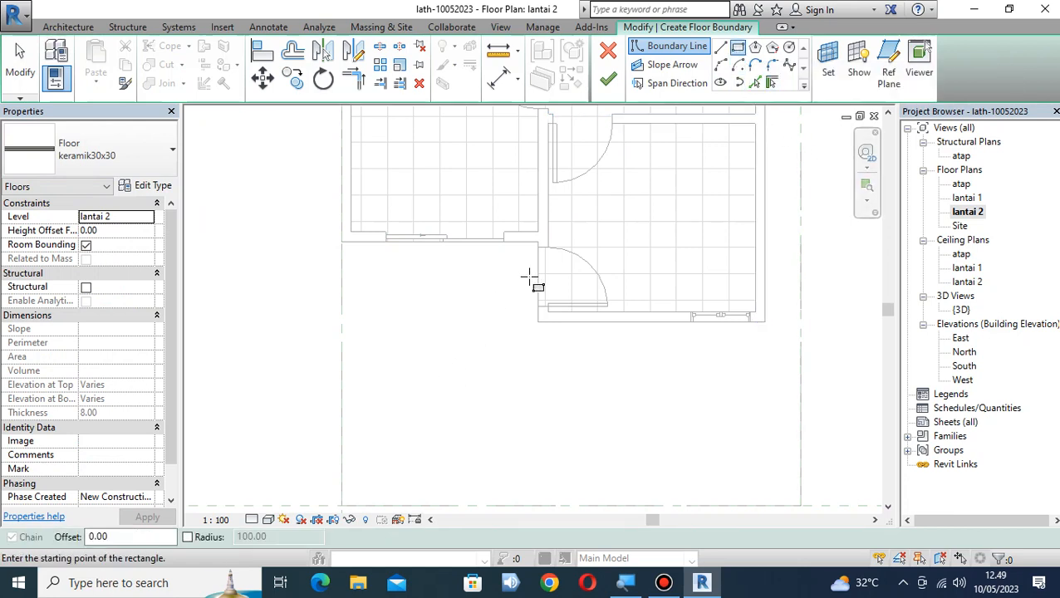
{"action": "scroll", "coordinate": [530, 278], "scroll_direction": "up", "scroll_amount": 2}
{"action": "left_click", "coordinate": [543, 215]}
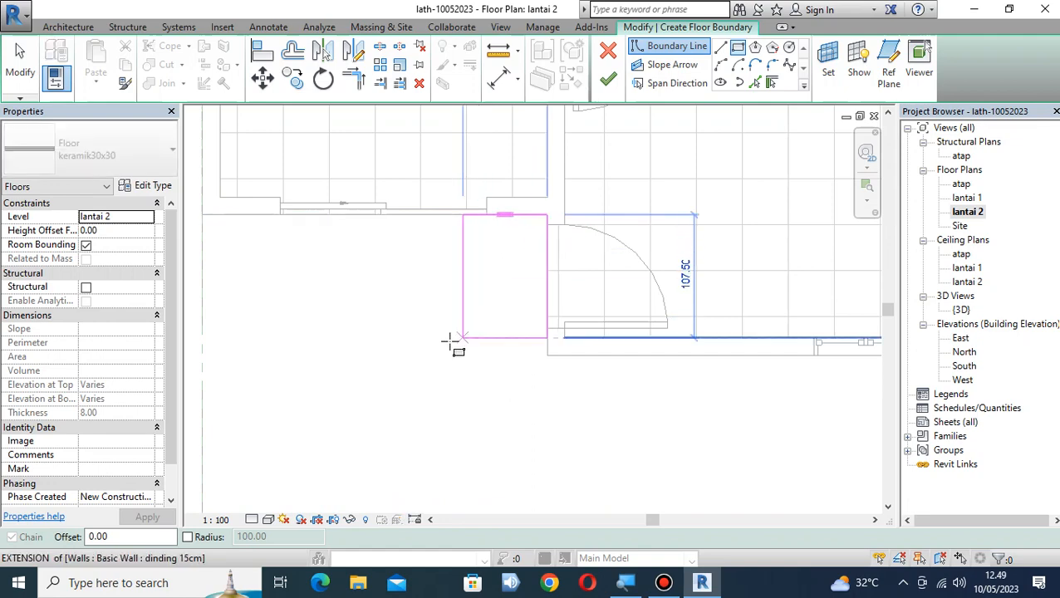
{"action": "middle_click_drag", "start_coordinate": [307, 360], "coordinate": [590, 367]}
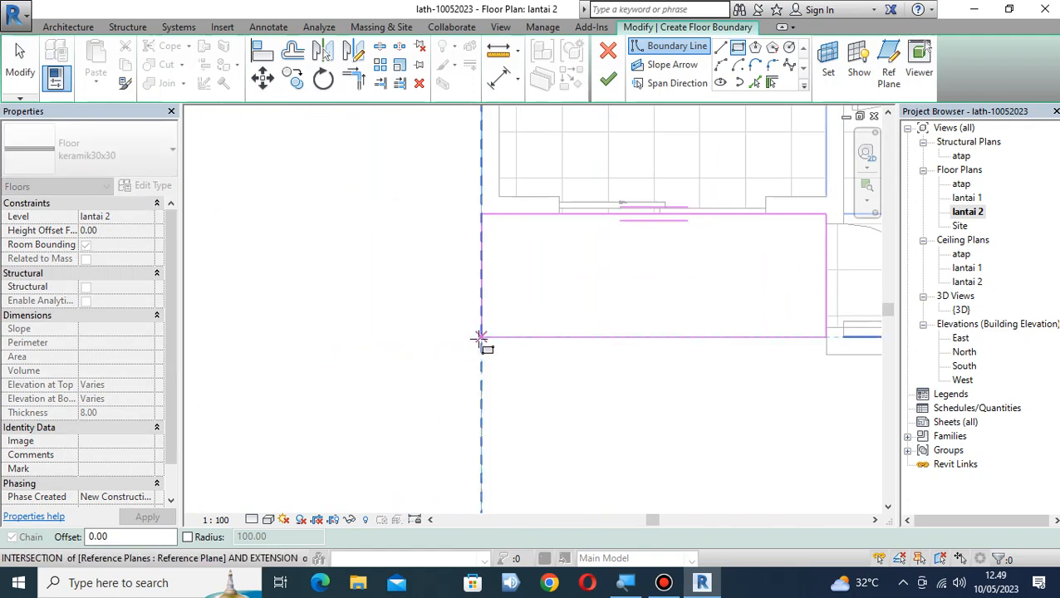
{"action": "left_click", "coordinate": [483, 354]}
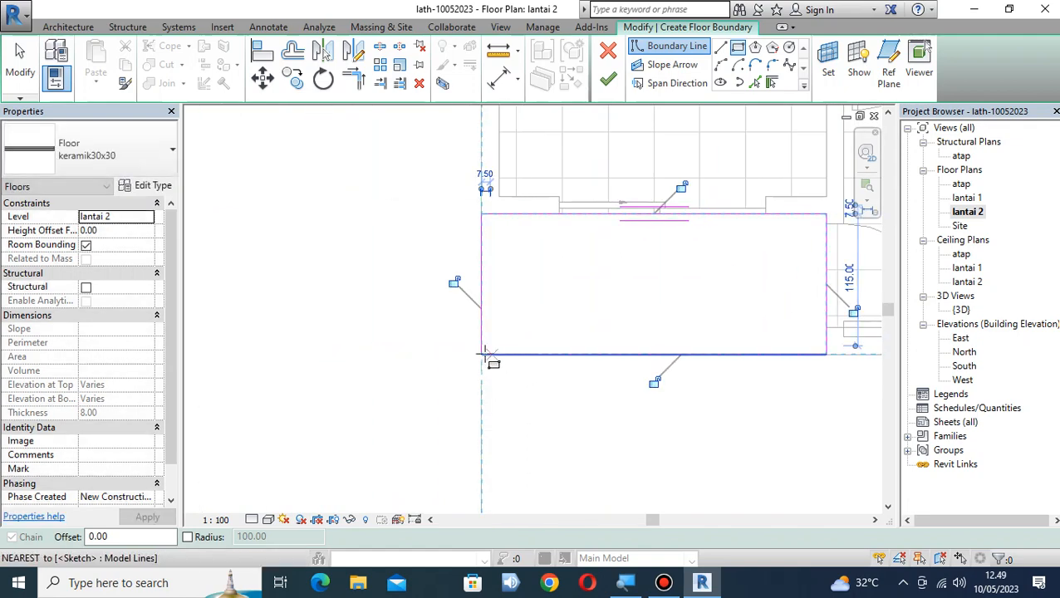
Finish the balcony floor, attach the walls below to its bottom, and clear the selection
{"action": "left_click", "coordinate": [608, 80]}
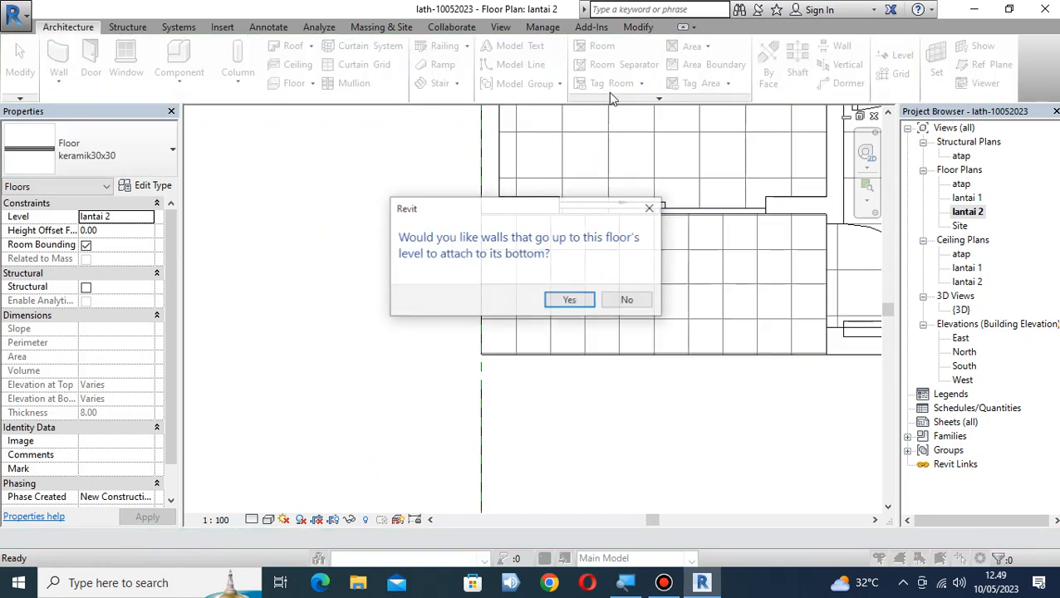
{"action": "left_click", "coordinate": [570, 301]}
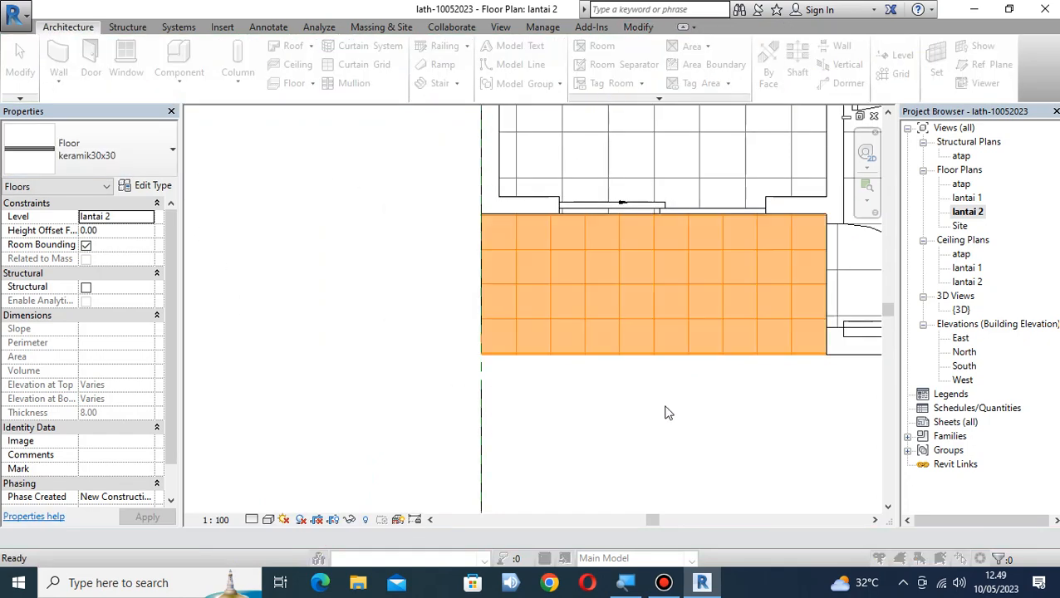
{"action": "left_click", "coordinate": [591, 344]}
{"action": "left_click", "coordinate": [713, 391]}
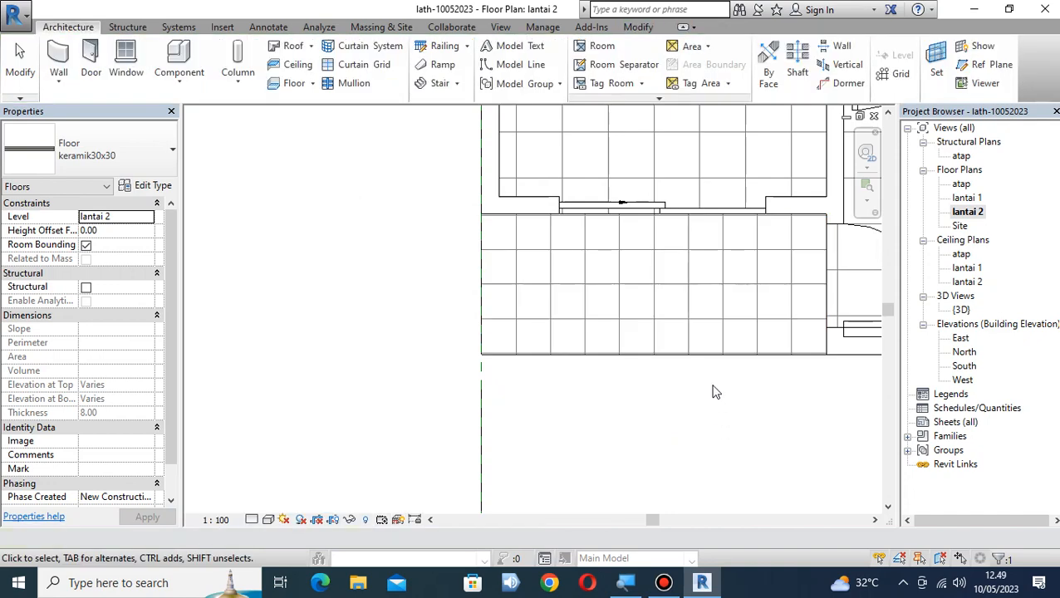
Align a tile joint of the balcony floor with the indoor keramik40x40 joint running through the balcony door
{"action": "scroll", "coordinate": [708, 400], "scroll_direction": "down", "scroll_amount": 2}
{"action": "middle_click_drag", "start_coordinate": [766, 432], "coordinate": [532, 391]}
{"action": "scroll", "coordinate": [548, 295], "scroll_direction": "up", "scroll_amount": 2}
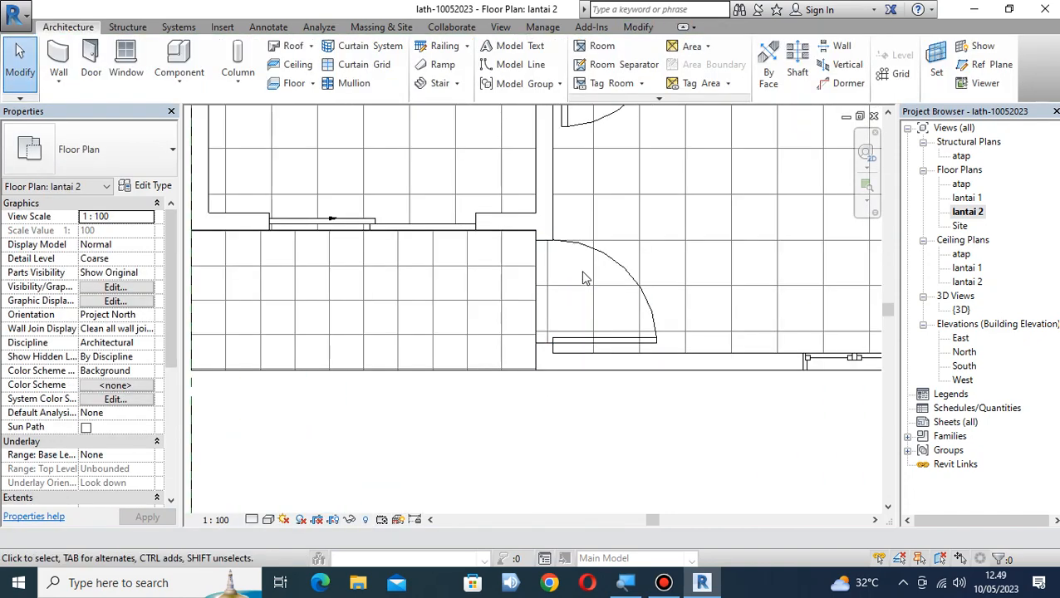
{"action": "scroll", "coordinate": [574, 276], "scroll_direction": "up", "scroll_amount": 2}
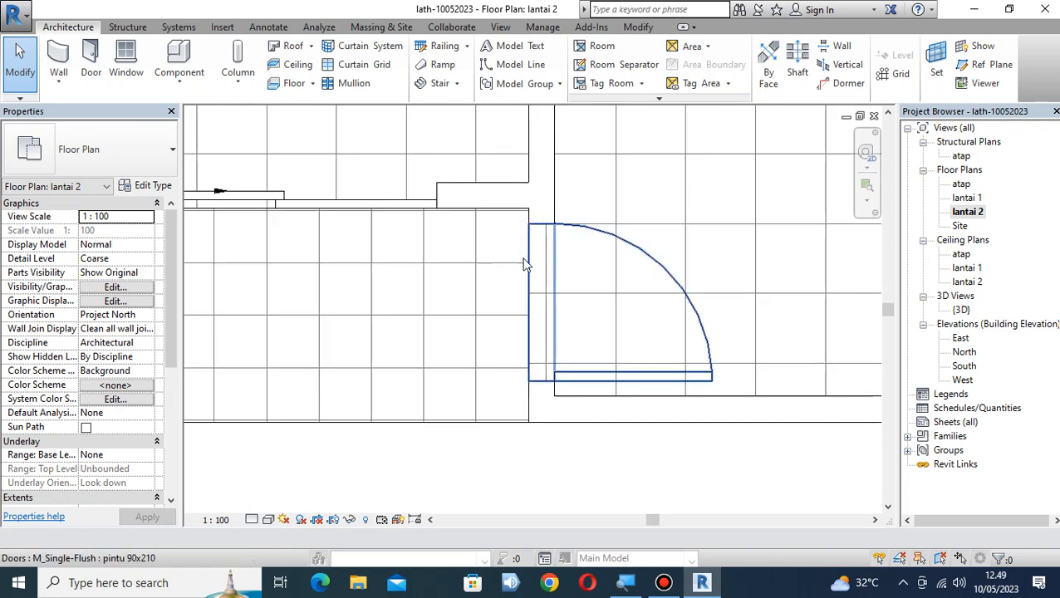
{"action": "key", "text": "l"}
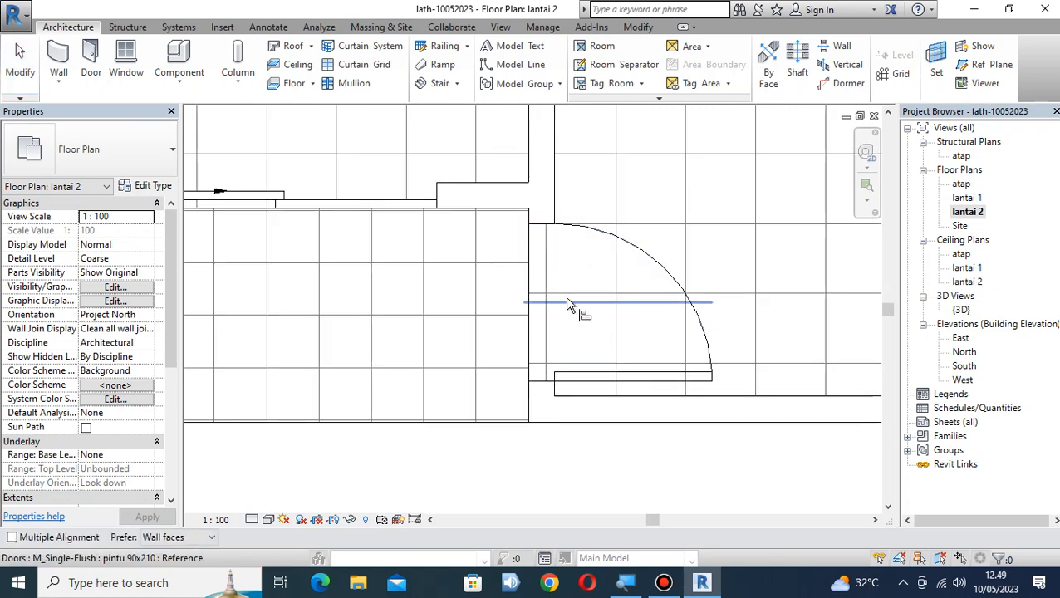
{"action": "left_click", "coordinate": [573, 299]}
{"action": "left_click", "coordinate": [515, 314]}
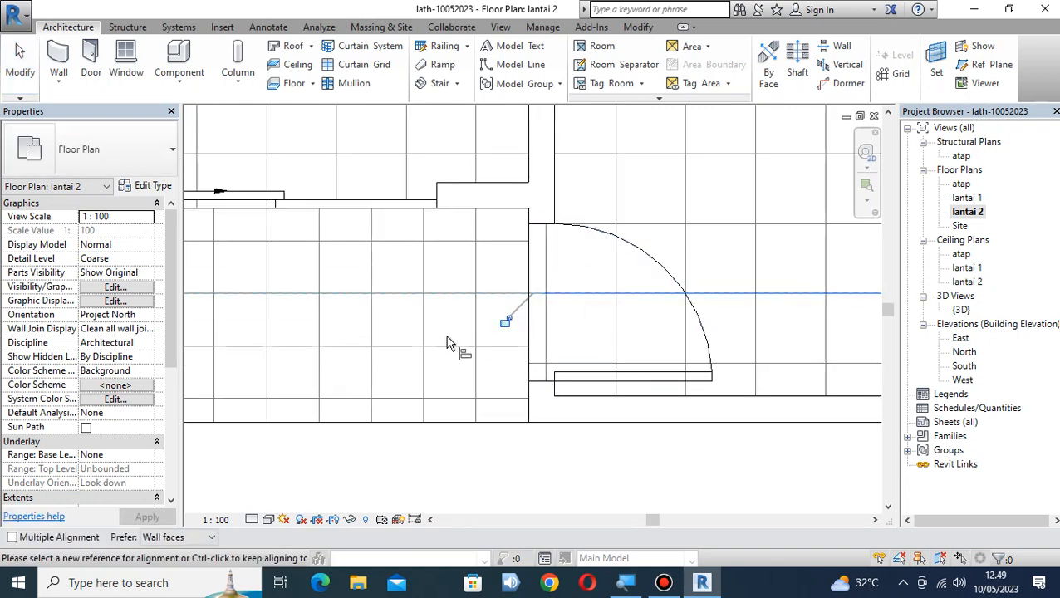
{"action": "scroll", "coordinate": [426, 340], "scroll_direction": "down", "scroll_amount": 3}
{"action": "key", "text": "Escape"}
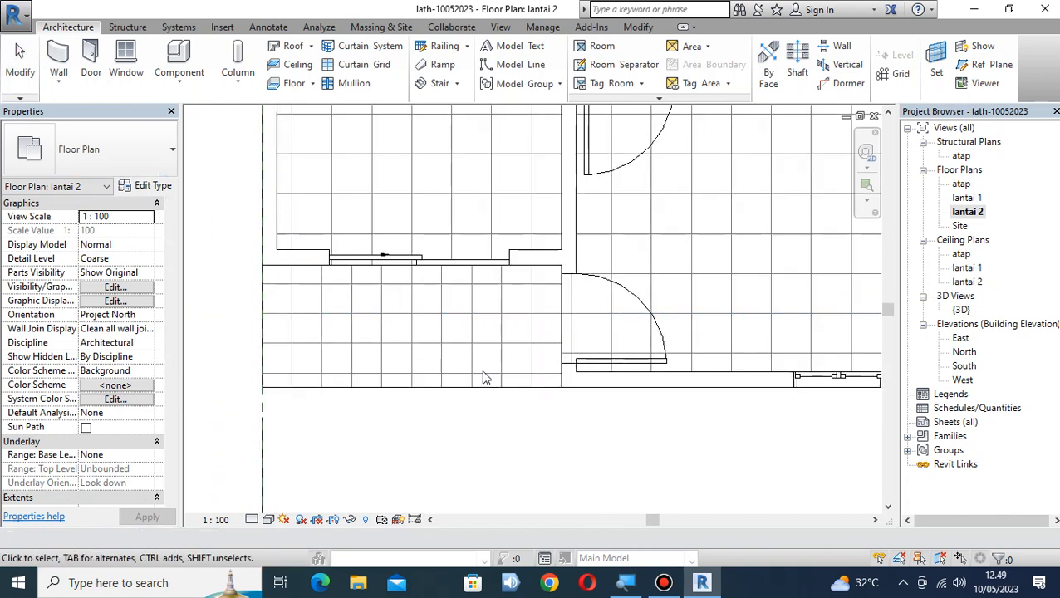
Set the balcony floor's height offset from its level to -2.00 and clear the selection
{"action": "scroll", "coordinate": [544, 332], "scroll_direction": "down", "scroll_amount": 3}
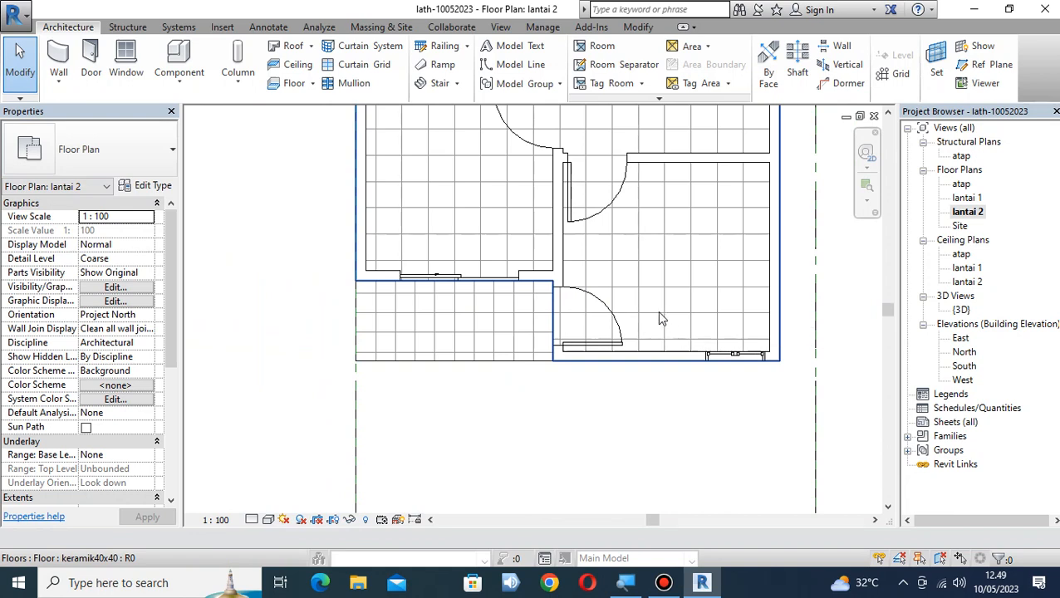
{"action": "scroll", "coordinate": [540, 337], "scroll_direction": "up", "scroll_amount": 2}
{"action": "middle_click_drag", "start_coordinate": [544, 340], "coordinate": [565, 319]}
{"action": "scroll", "coordinate": [562, 359], "scroll_direction": "down", "scroll_amount": 2}
{"action": "middle_click_drag", "start_coordinate": [562, 359], "coordinate": [625, 301]}
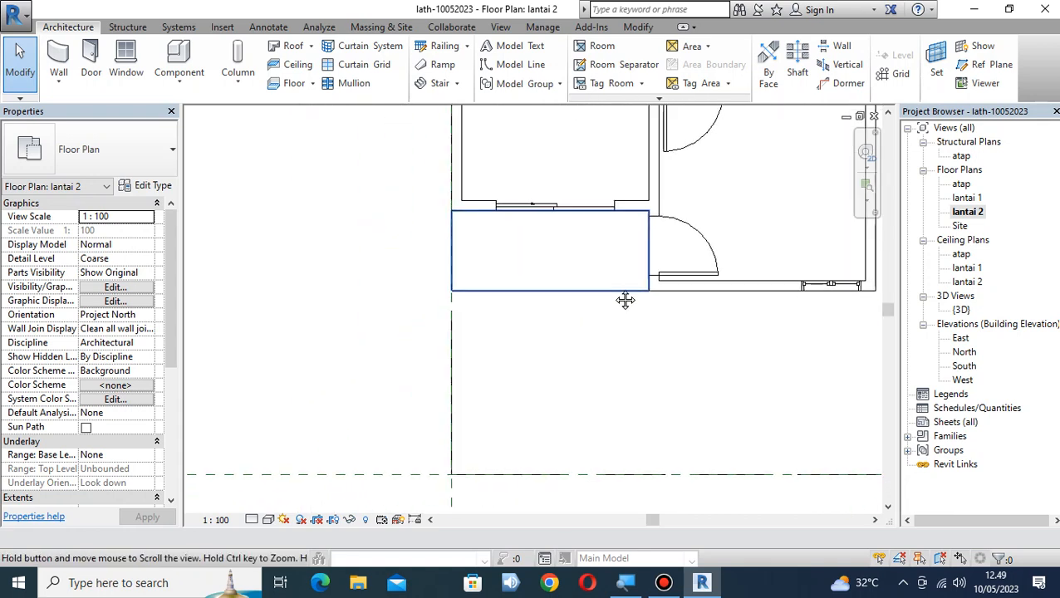
{"action": "left_click", "coordinate": [570, 292]}
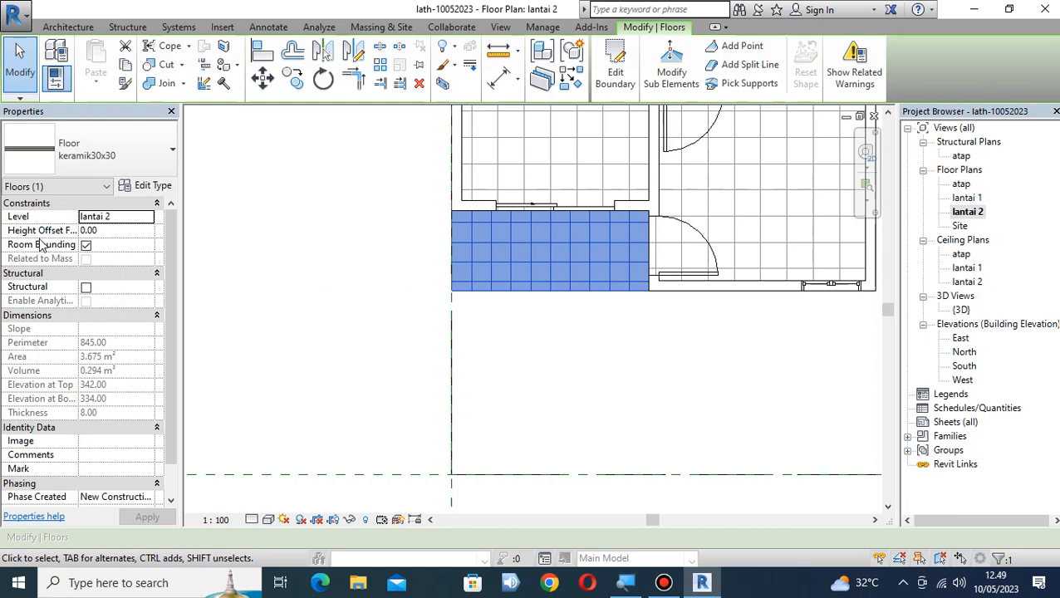
{"action": "left_click", "coordinate": [119, 230]}
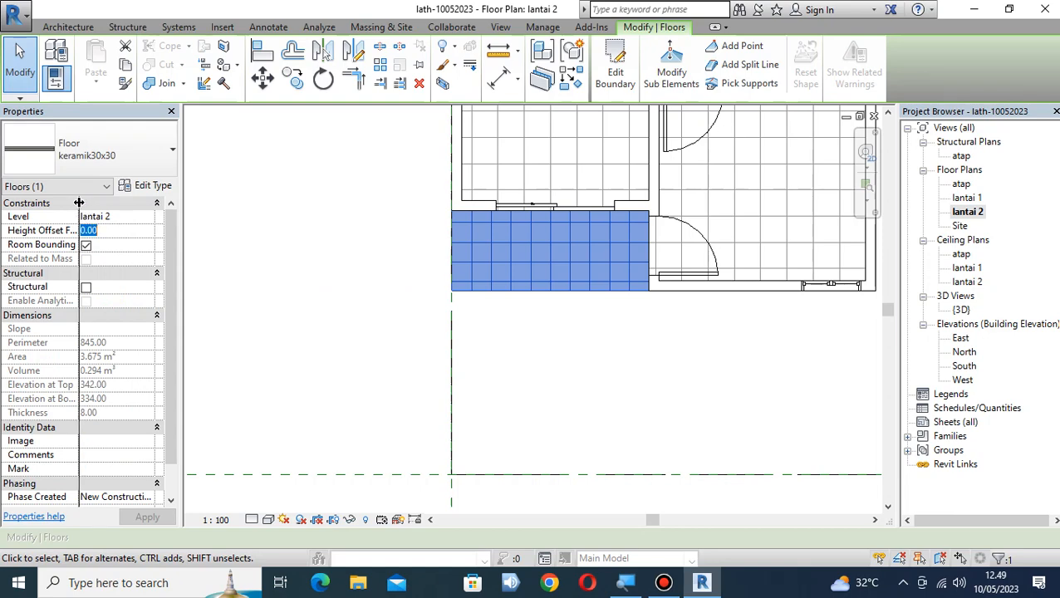
{"action": "left_click_drag", "start_coordinate": [97, 203], "coordinate": [98, 203]}
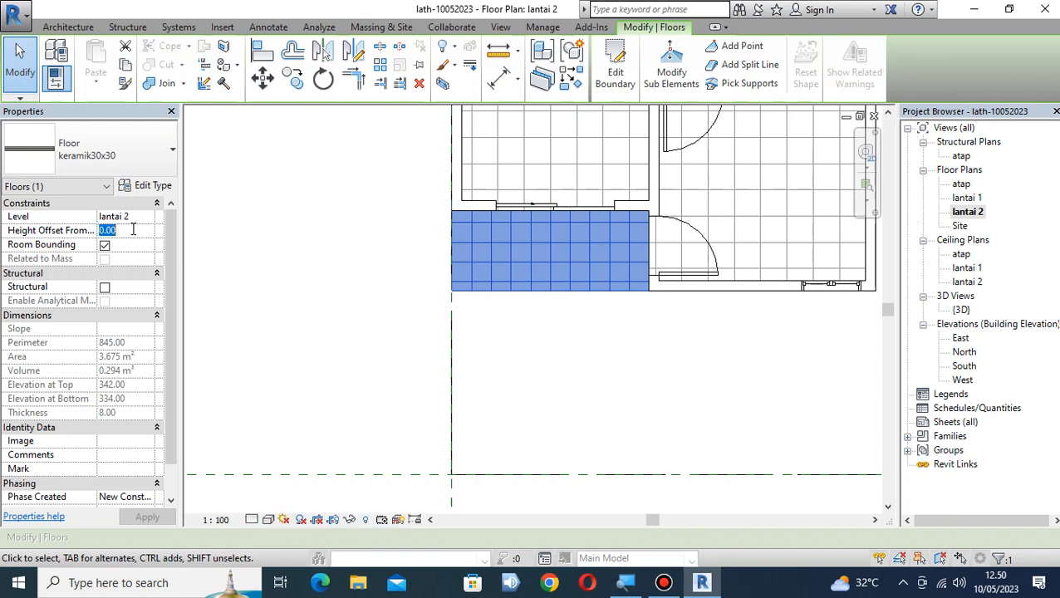
{"action": "type", "text": "-2.00"}
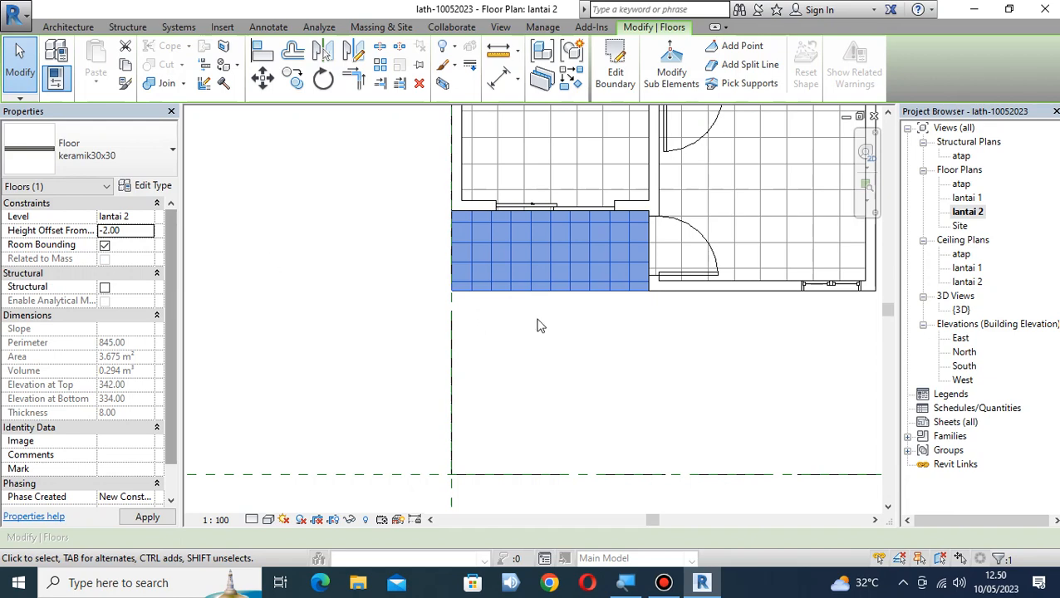
{"action": "left_click", "coordinate": [716, 349]}
Review the whole lantai 2 floor layout in plan and check the new small-room and balcony floors in the 3D view
{"action": "scroll", "coordinate": [718, 357], "scroll_direction": "down", "scroll_amount": 1}
{"action": "middle_click_drag", "start_coordinate": [719, 358], "coordinate": [563, 298]}
{"action": "scroll", "coordinate": [638, 300], "scroll_direction": "down", "scroll_amount": 3}
{"action": "middle_click_drag", "start_coordinate": [640, 300], "coordinate": [624, 331]}
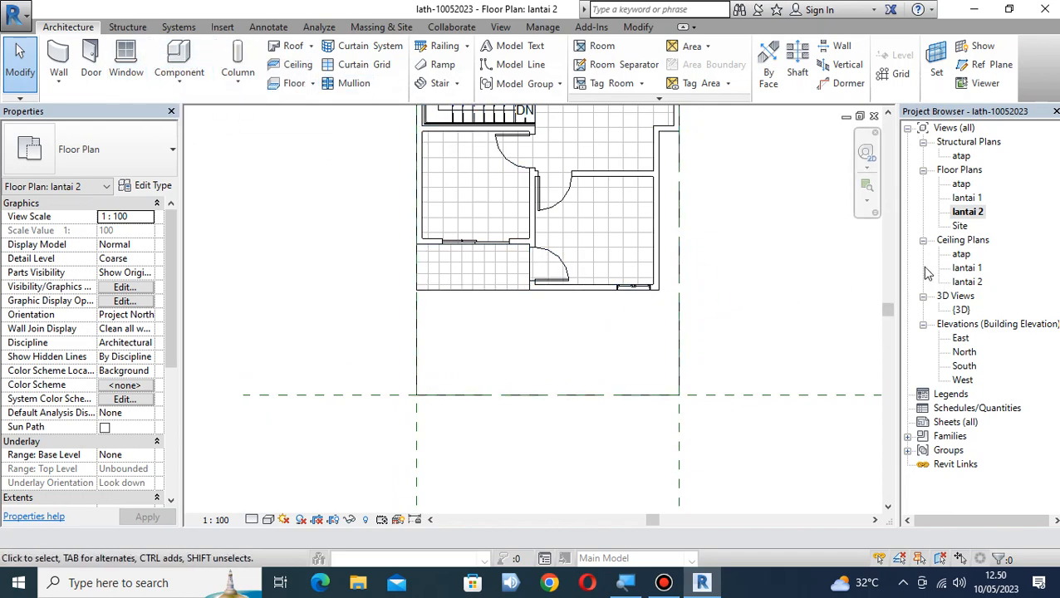
{"action": "scroll", "coordinate": [727, 272], "scroll_direction": "down", "scroll_amount": 2}
{"action": "middle_click_drag", "start_coordinate": [727, 272], "coordinate": [747, 317]}
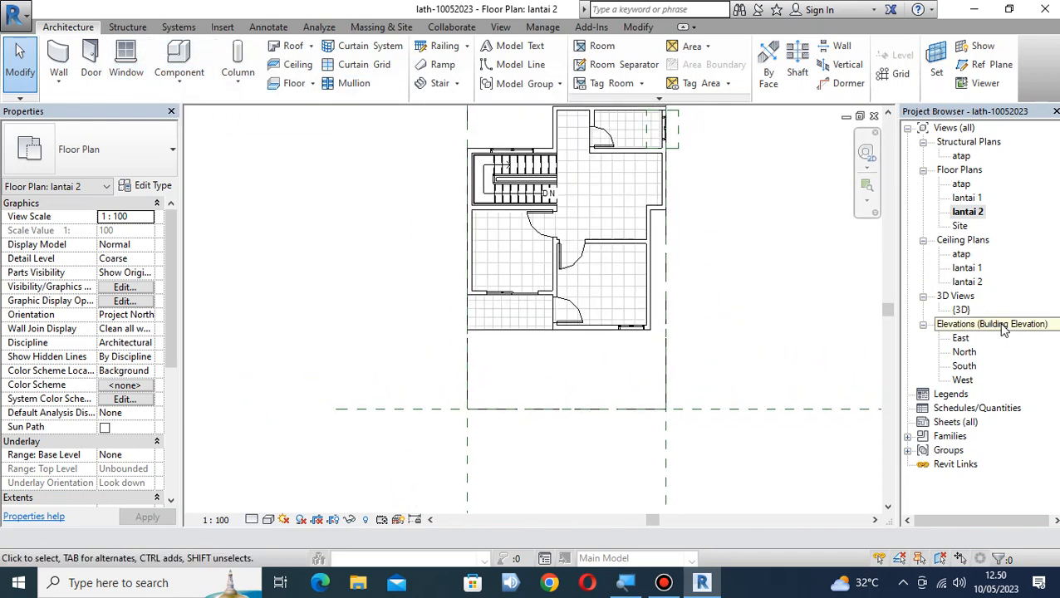
{"action": "double_click", "coordinate": [964, 310]}
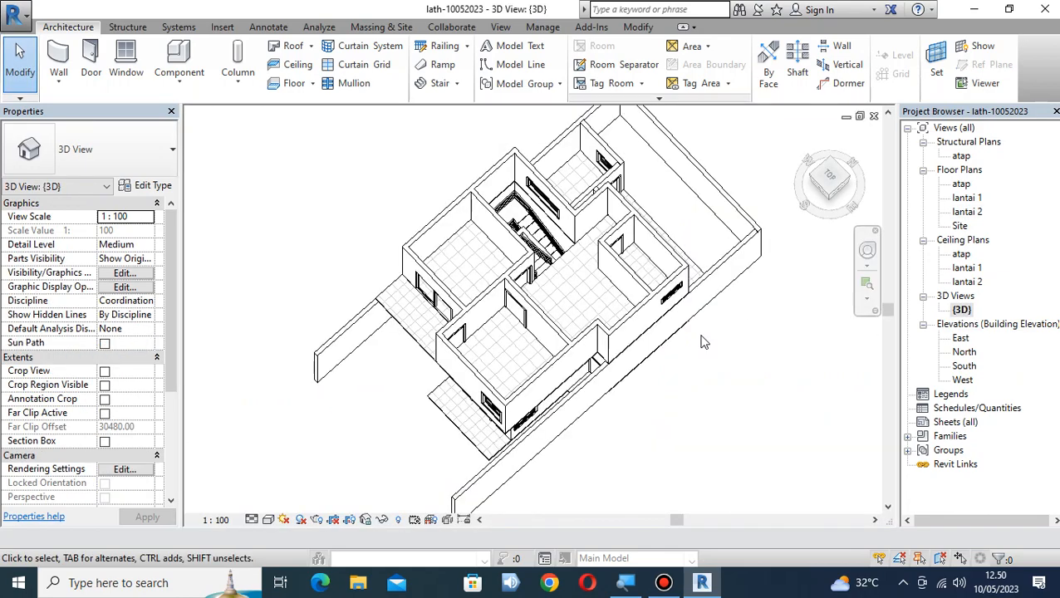
Inspect in 3D how the balcony floor meets the adjoining upper wall and the indoor keramik40x40 floor edge
{"action": "middle_click_drag", "start_coordinate": [443, 393], "coordinate": [676, 346], "text": "shift"}
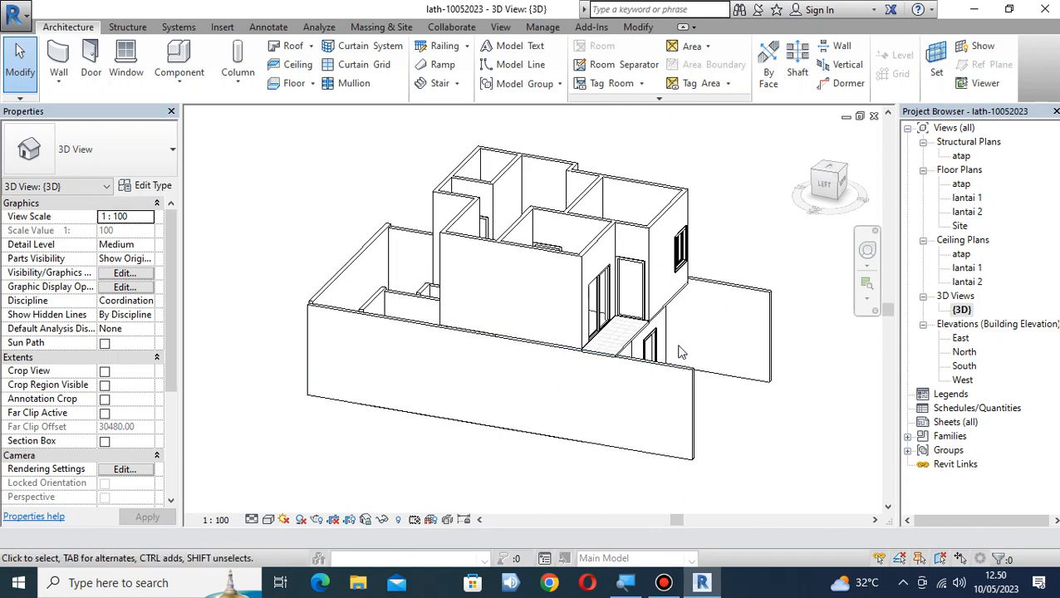
{"action": "scroll", "coordinate": [665, 329], "scroll_direction": "up", "scroll_amount": 4}
{"action": "scroll", "coordinate": [664, 328], "scroll_direction": "up", "scroll_amount": 8}
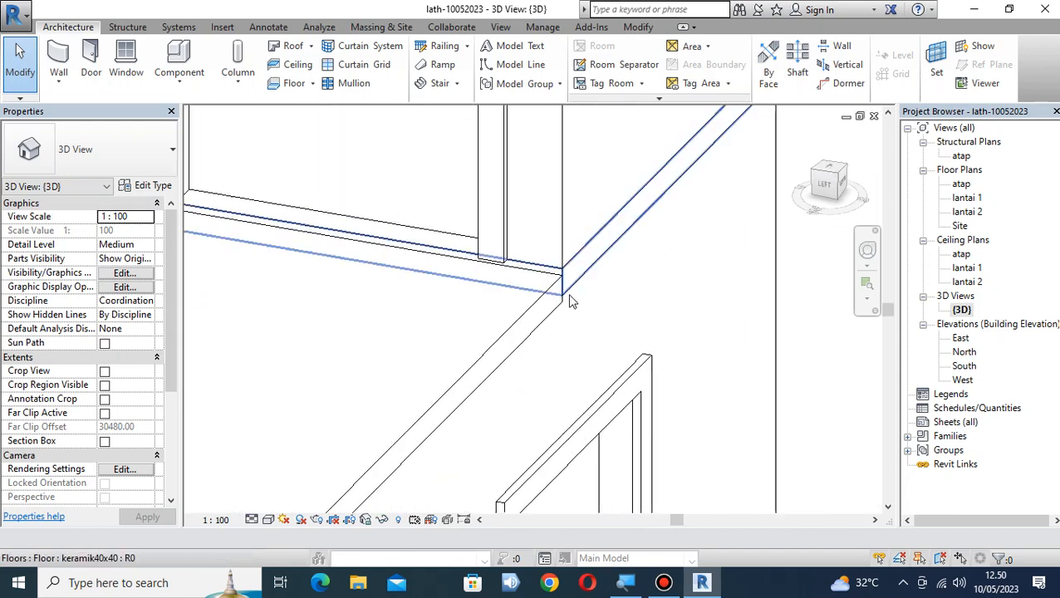
{"action": "left_click", "coordinate": [548, 274]}
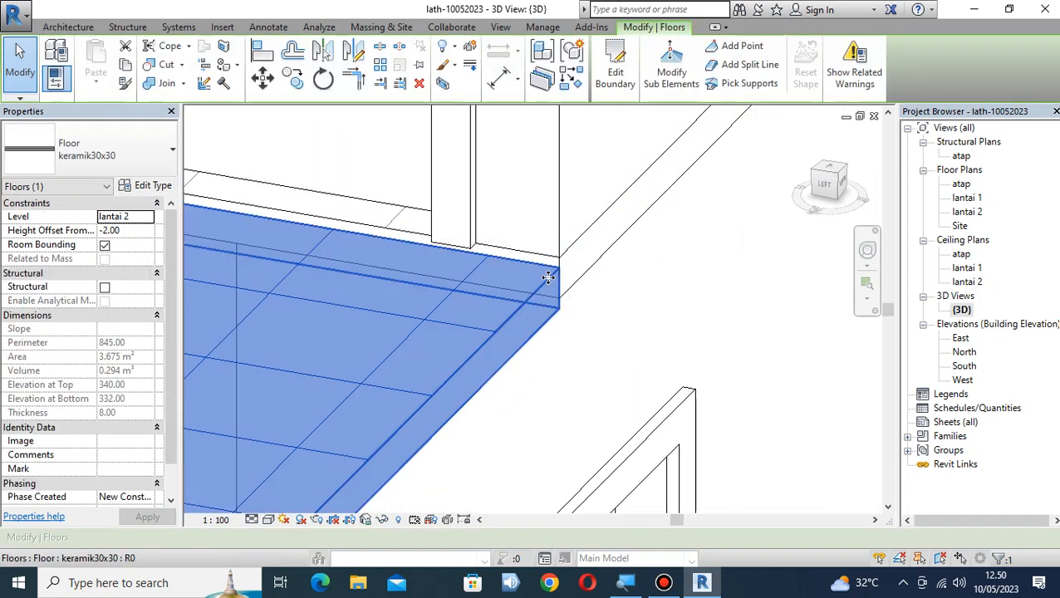
{"action": "left_click", "coordinate": [583, 241]}
{"action": "scroll", "coordinate": [398, 239], "scroll_direction": "down", "scroll_amount": 3}
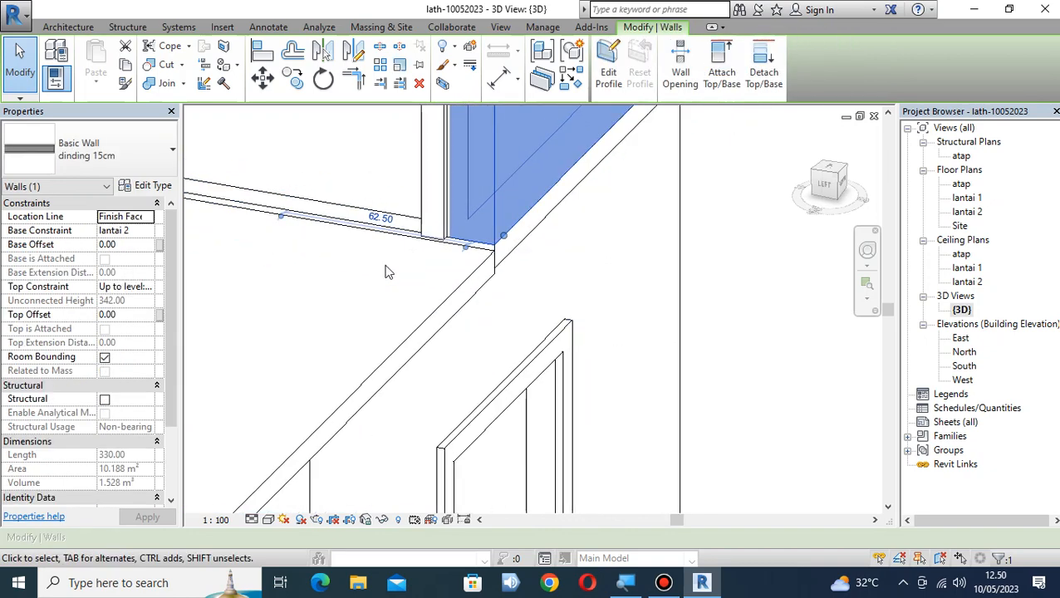
{"action": "left_click", "coordinate": [626, 300]}
{"action": "scroll", "coordinate": [628, 301], "scroll_direction": "down", "scroll_amount": 2}
{"action": "mouse_move", "coordinate": [668, 303]}
{"action": "middle_mouse_down"}
{"action": "mouse_move", "coordinate": [678, 300]}
{"action": "mouse_move", "coordinate": [669, 307]}
{"action": "middle_mouse_up"}
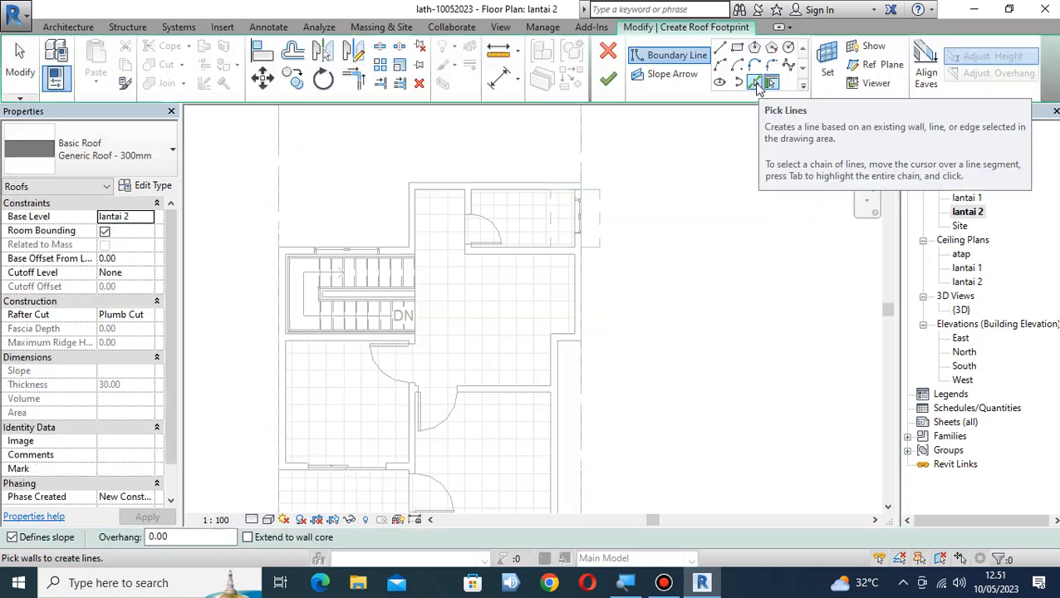
Pick the property line along the house's east side as a slope-defining boundary of the lantai 2 roof footprint, with zero offset
{"action": "left_click", "coordinate": [754, 84]}
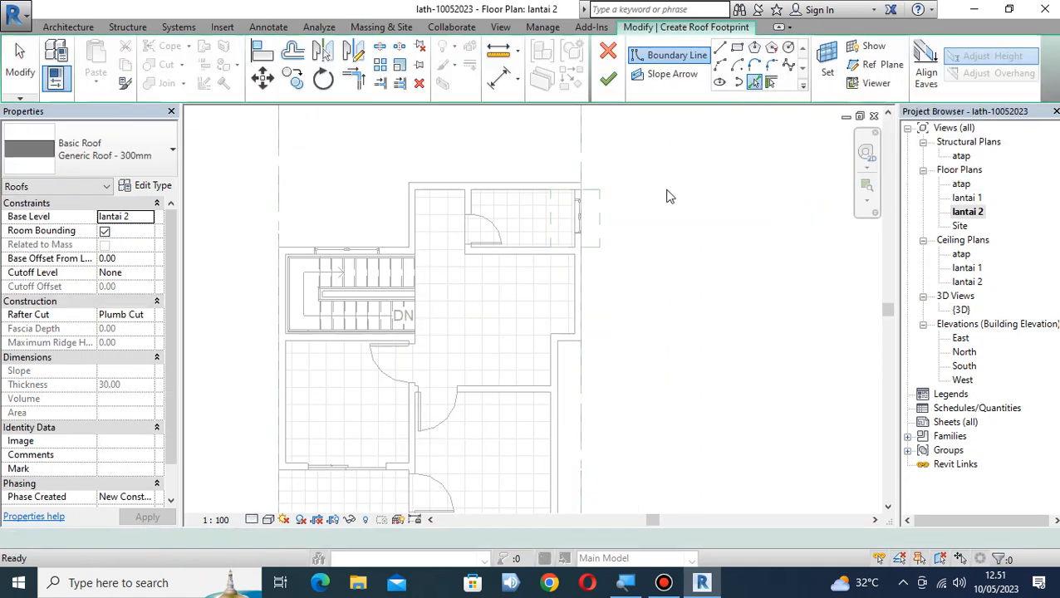
{"action": "scroll", "coordinate": [399, 411], "scroll_direction": "up", "scroll_amount": 3}
{"action": "middle_click_drag", "start_coordinate": [487, 366], "coordinate": [525, 251]}
{"action": "middle_click_drag", "start_coordinate": [466, 326], "coordinate": [397, 470]}
{"action": "middle_click_drag", "start_coordinate": [639, 272], "coordinate": [554, 319]}
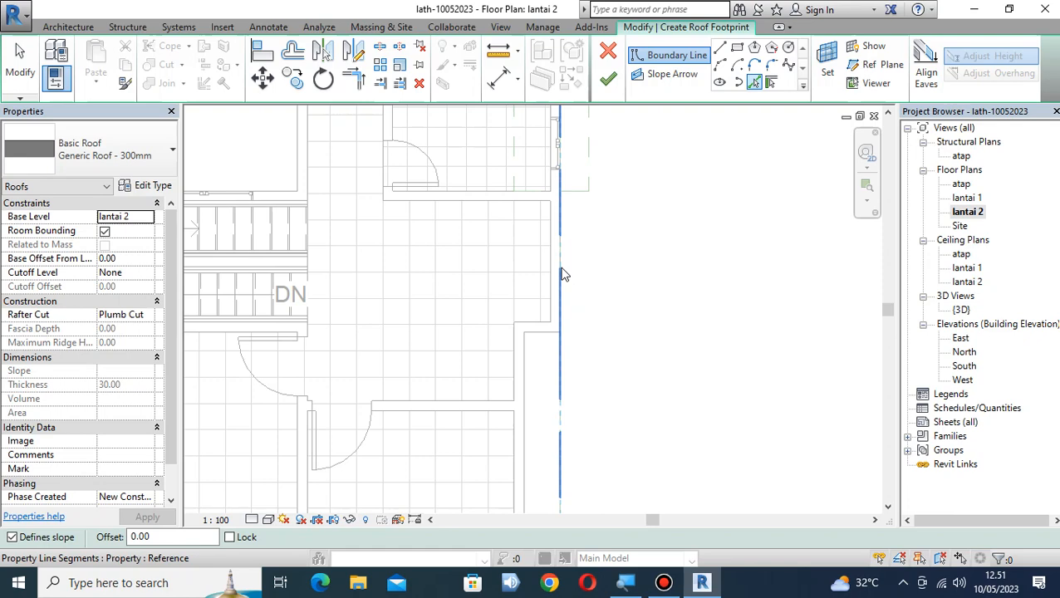
{"action": "scroll", "coordinate": [561, 268], "scroll_direction": "down", "scroll_amount": 3}
{"action": "middle_click_drag", "start_coordinate": [623, 241], "coordinate": [620, 288]}
{"action": "scroll", "coordinate": [552, 304], "scroll_direction": "up", "scroll_amount": 3}
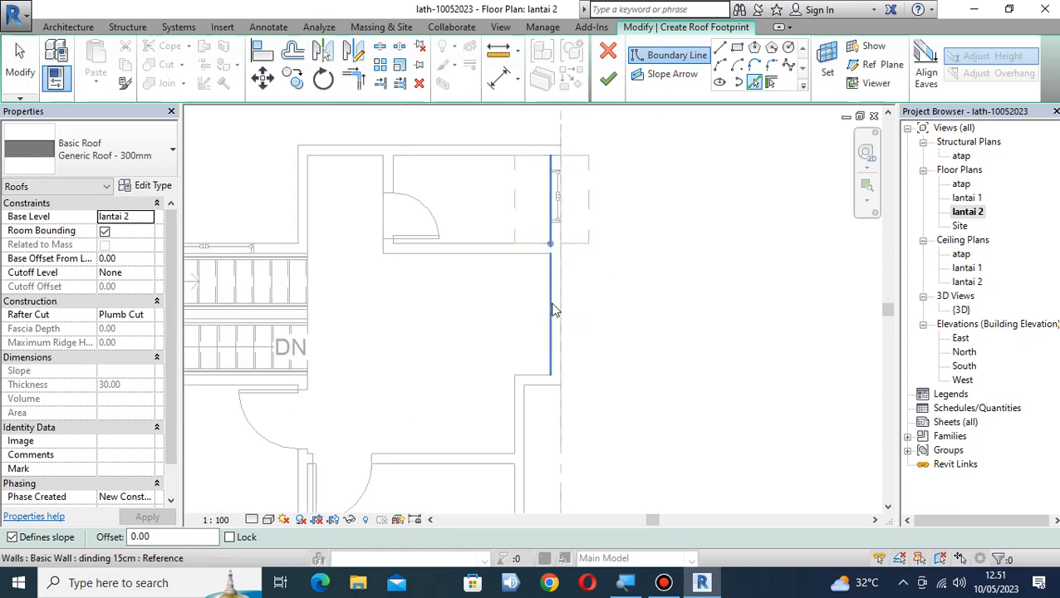
{"action": "left_click", "coordinate": [555, 310]}
{"action": "scroll", "coordinate": [508, 336], "scroll_direction": "down", "scroll_amount": 3}
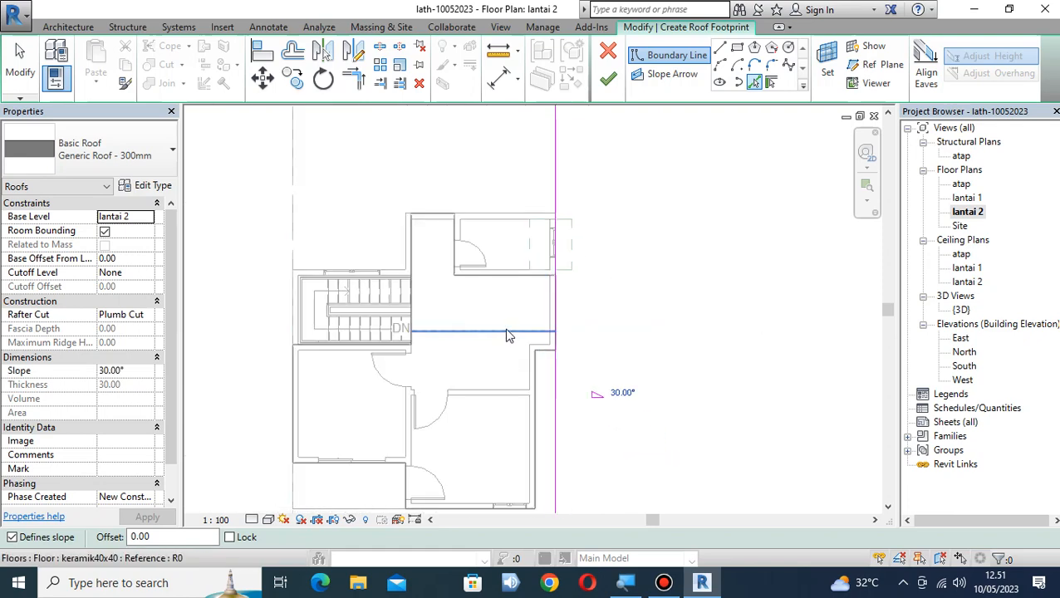
Add roof boundary lines offset 60 outward from the south wall, the north wall and the wall east of the room behind the balcony
{"action": "middle_click_drag", "start_coordinate": [509, 336], "coordinate": [594, 319]}
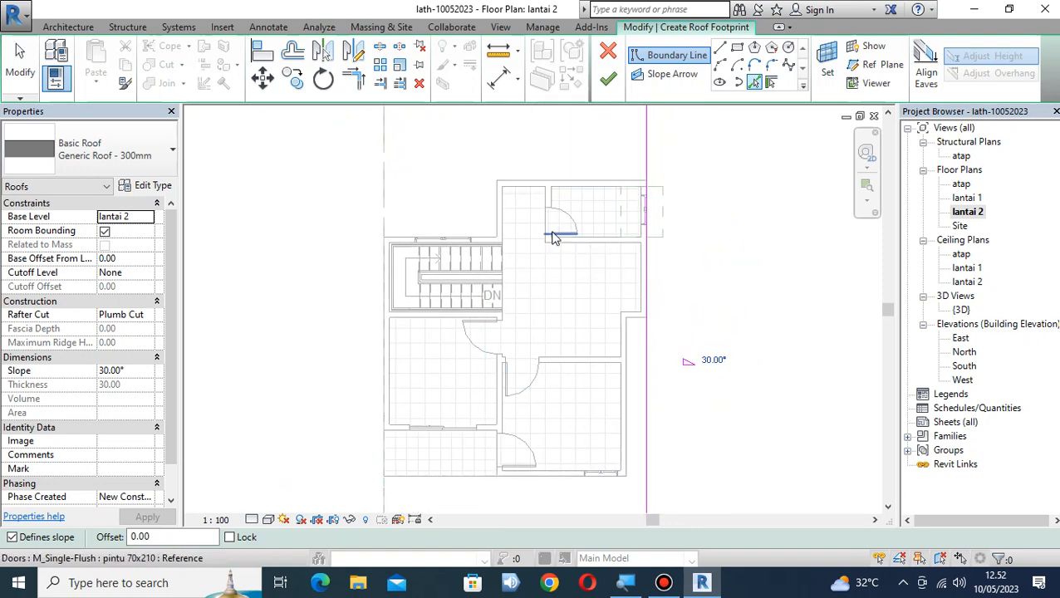
{"action": "left_click", "coordinate": [154, 537]}
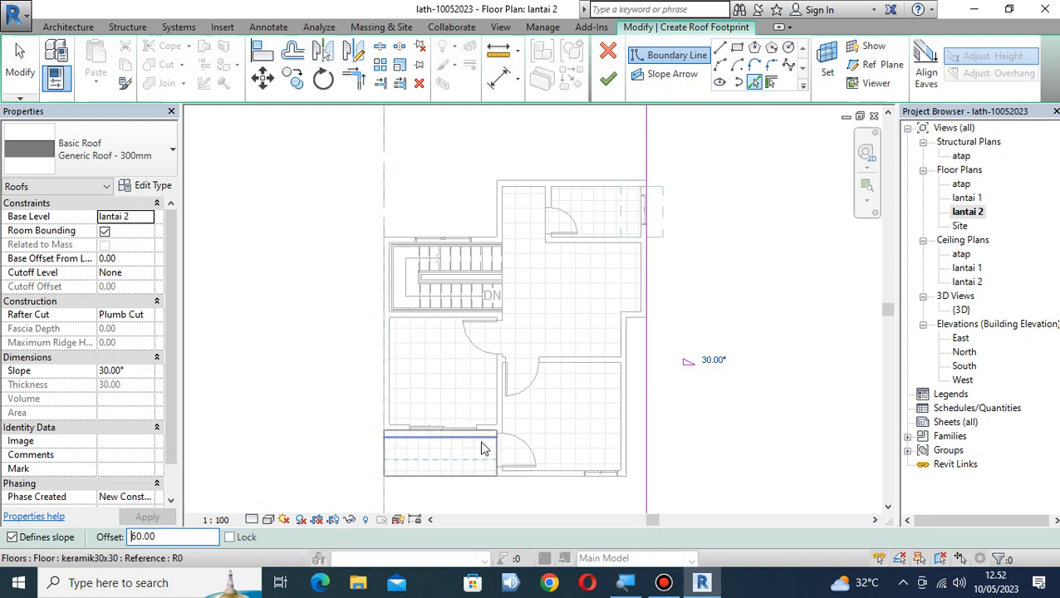
{"action": "left_click", "coordinate": [496, 416]}
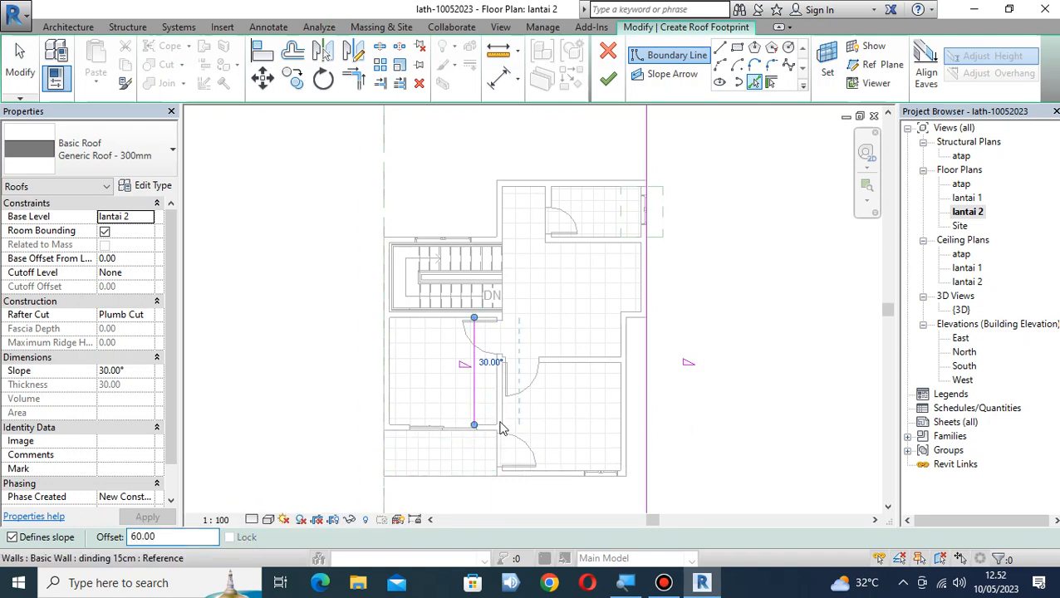
{"action": "left_click", "coordinate": [542, 484]}
{"action": "middle_click_drag", "start_coordinate": [548, 416], "coordinate": [538, 490]}
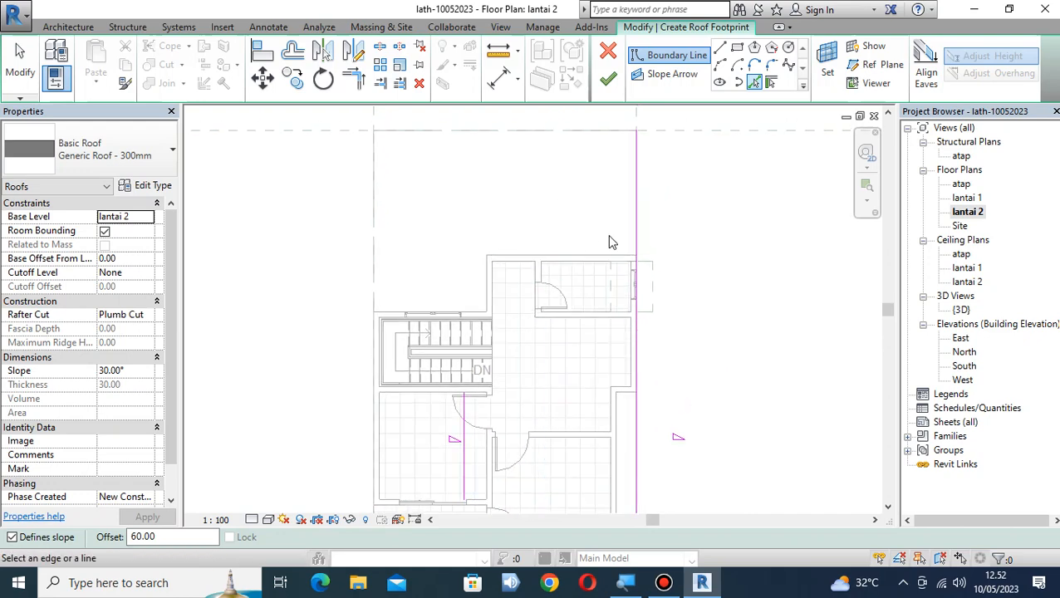
{"action": "left_click", "coordinate": [590, 259]}
{"action": "middle_click_drag", "start_coordinate": [580, 248], "coordinate": [608, 372]}
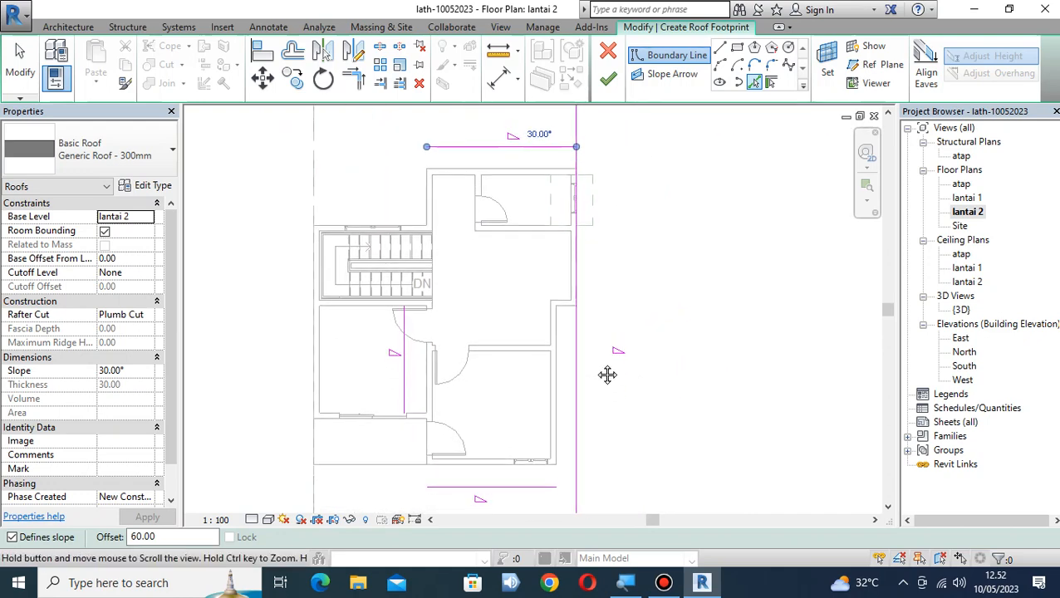
Trim or extend the roof boundary lines to meet at the south-east, south-west and north-west corners
{"action": "middle_click_drag", "start_coordinate": [578, 404], "coordinate": [558, 292]}
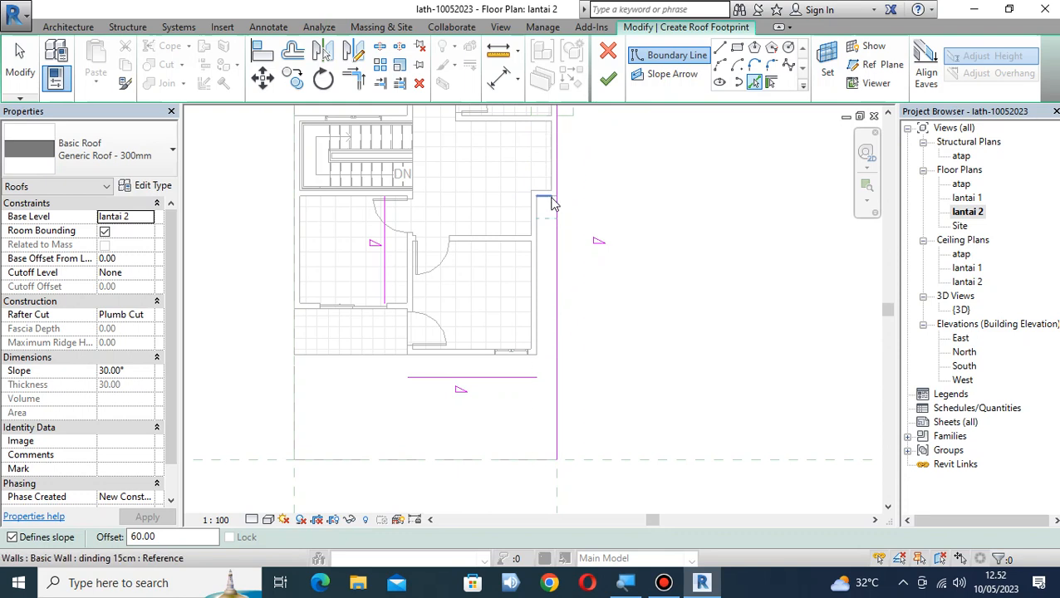
{"action": "key", "text": "t"}
{"action": "key", "text": "r"}
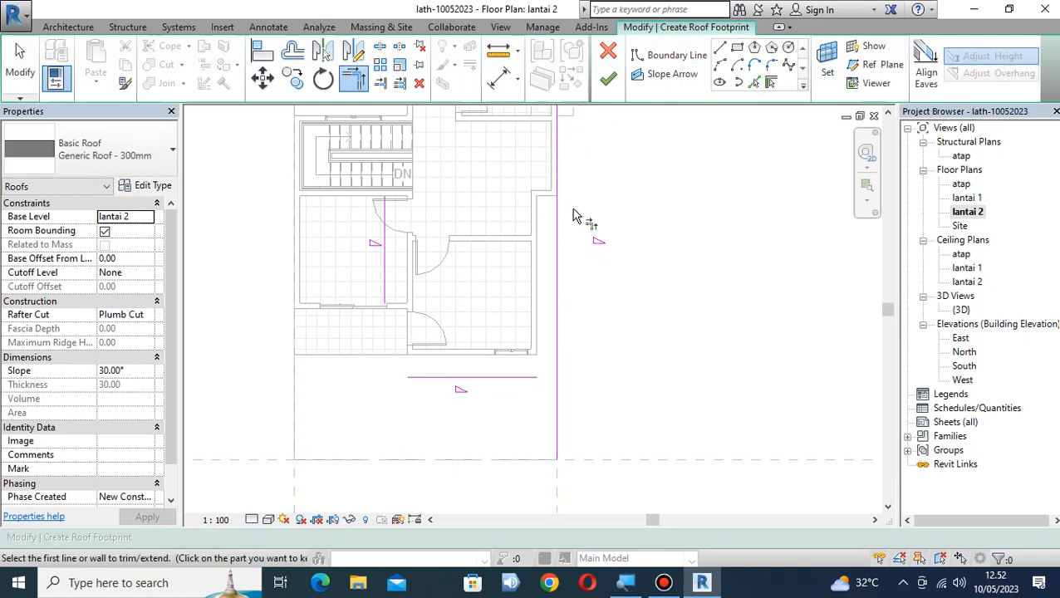
{"action": "left_click", "coordinate": [520, 386]}
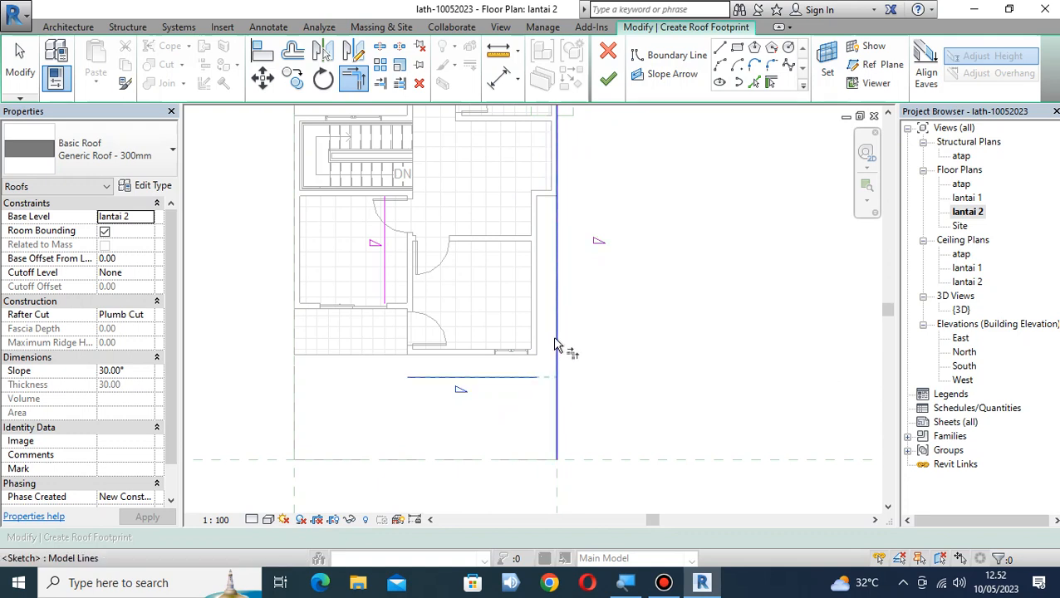
{"action": "left_click", "coordinate": [556, 347]}
{"action": "left_click", "coordinate": [438, 381]}
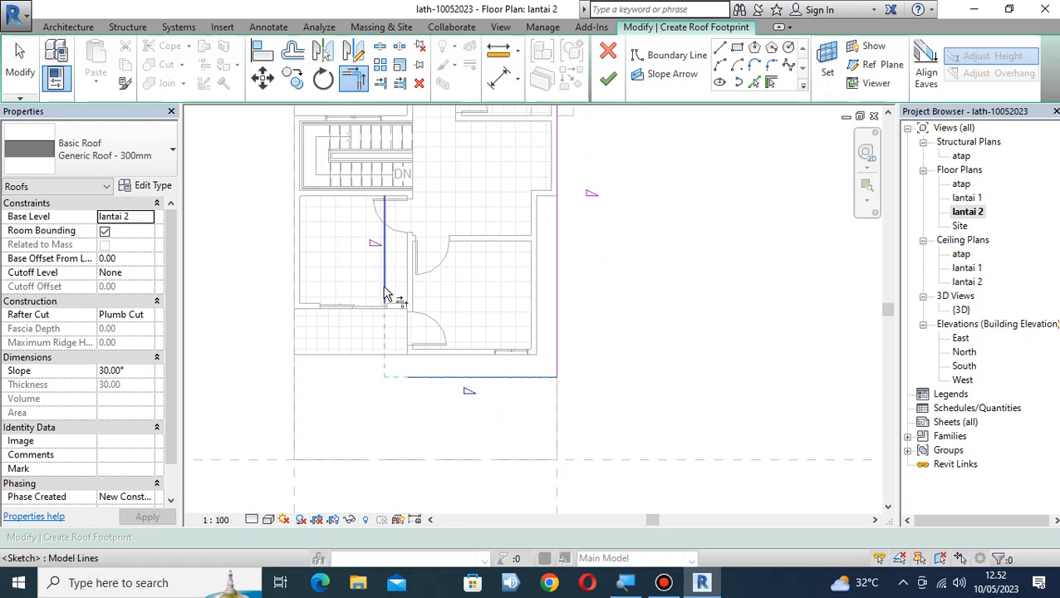
{"action": "left_click", "coordinate": [384, 239]}
{"action": "mouse_move", "coordinate": [397, 226]}
{"action": "middle_mouse_down"}
{"action": "mouse_move", "coordinate": [397, 462]}
{"action": "mouse_move", "coordinate": [348, 302]}
{"action": "middle_mouse_up"}
{"action": "left_click", "coordinate": [441, 275]}
{"action": "left_click", "coordinate": [388, 449]}
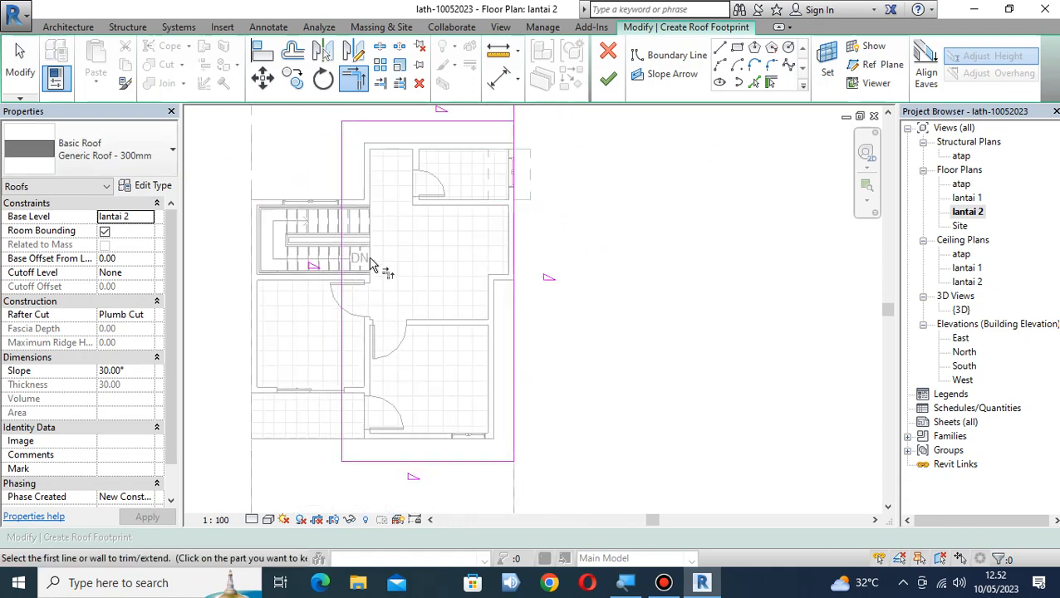
Examine the roof footprint's outline, checking where the east boundary line passes the north edge
{"action": "middle_click_drag", "start_coordinate": [473, 307], "coordinate": [499, 418]}
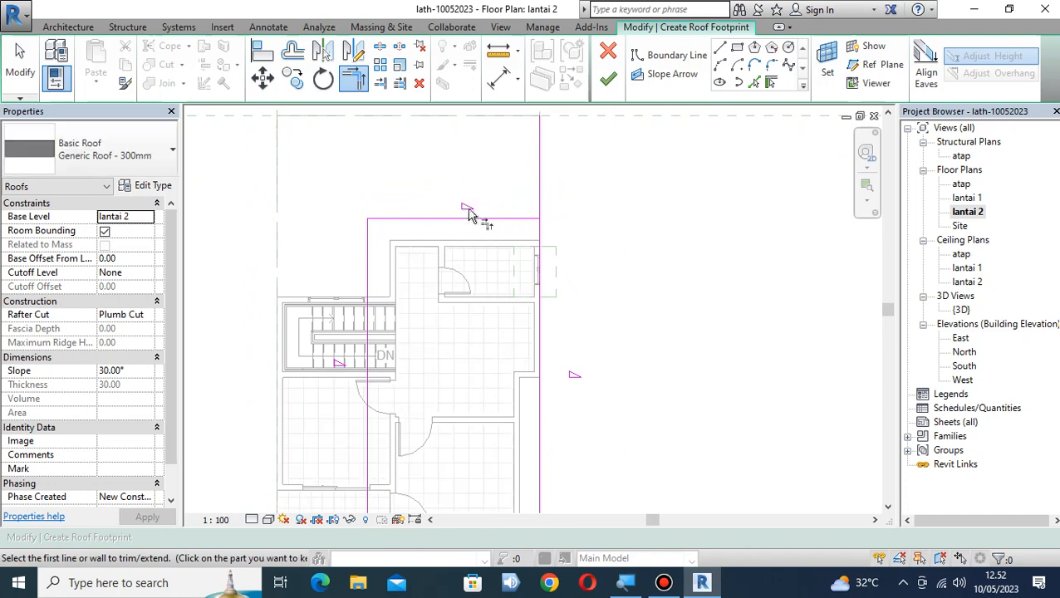
{"action": "scroll", "coordinate": [480, 205], "scroll_direction": "up", "scroll_amount": 2}
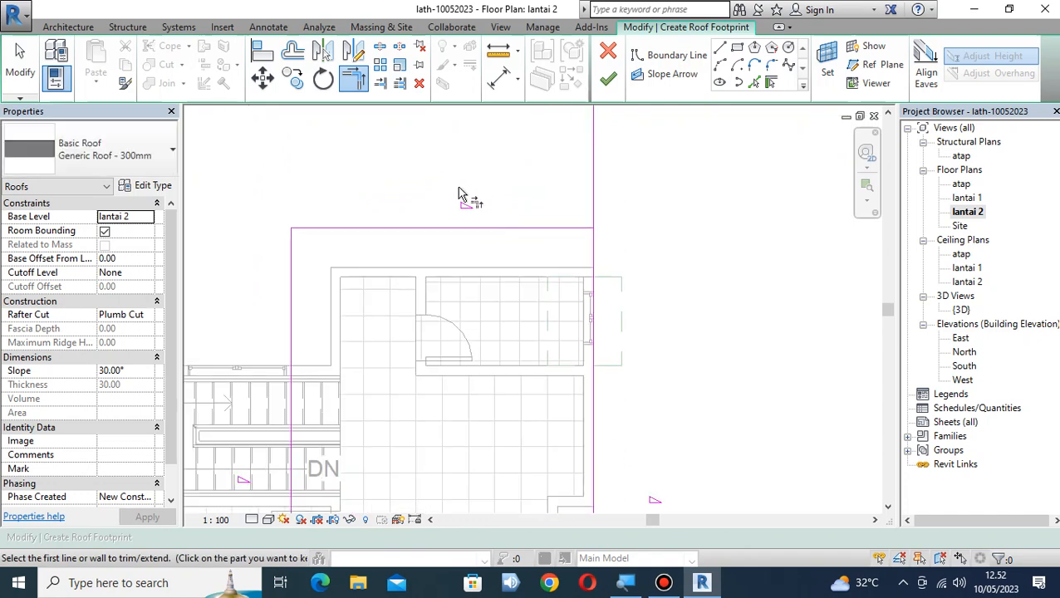
{"action": "scroll", "coordinate": [511, 246], "scroll_direction": "down", "scroll_amount": 2}
{"action": "middle_click_drag", "start_coordinate": [582, 274], "coordinate": [656, 291]}
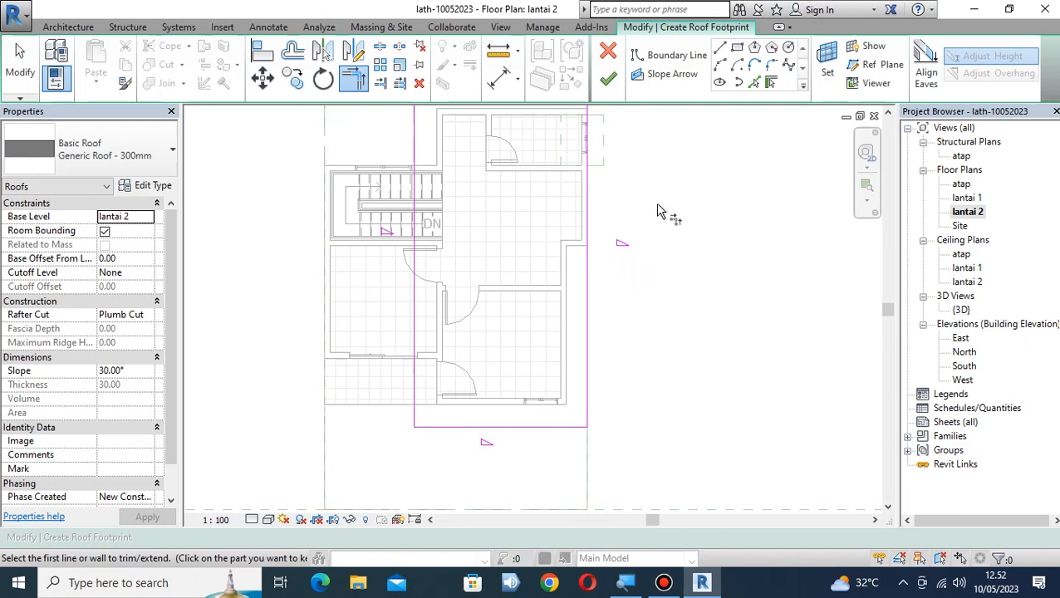
{"action": "middle_click_drag", "start_coordinate": [616, 232], "coordinate": [638, 378]}
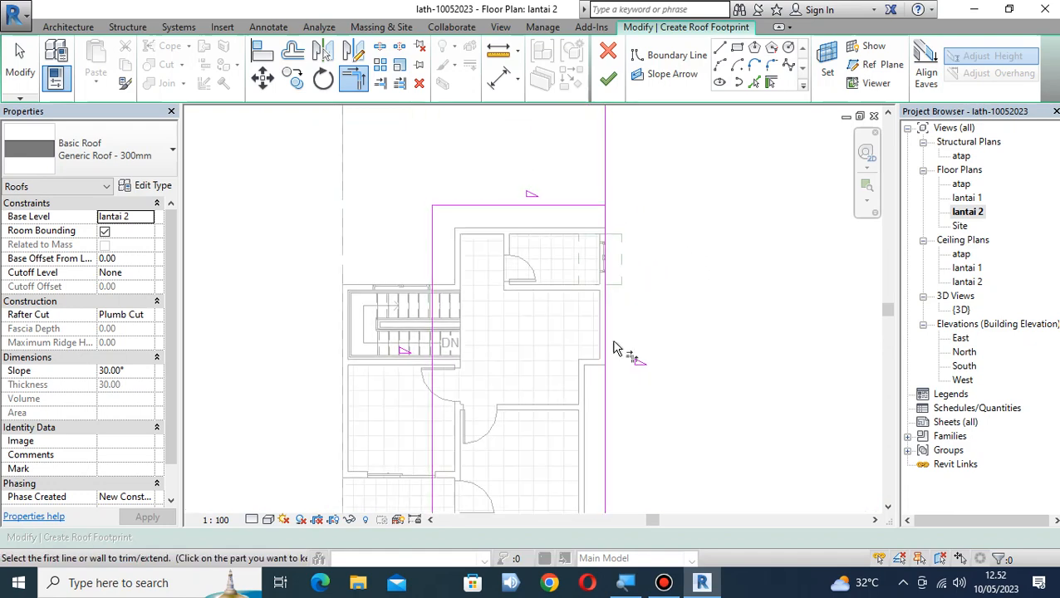
{"action": "scroll", "coordinate": [538, 199], "scroll_direction": "down", "scroll_amount": 2}
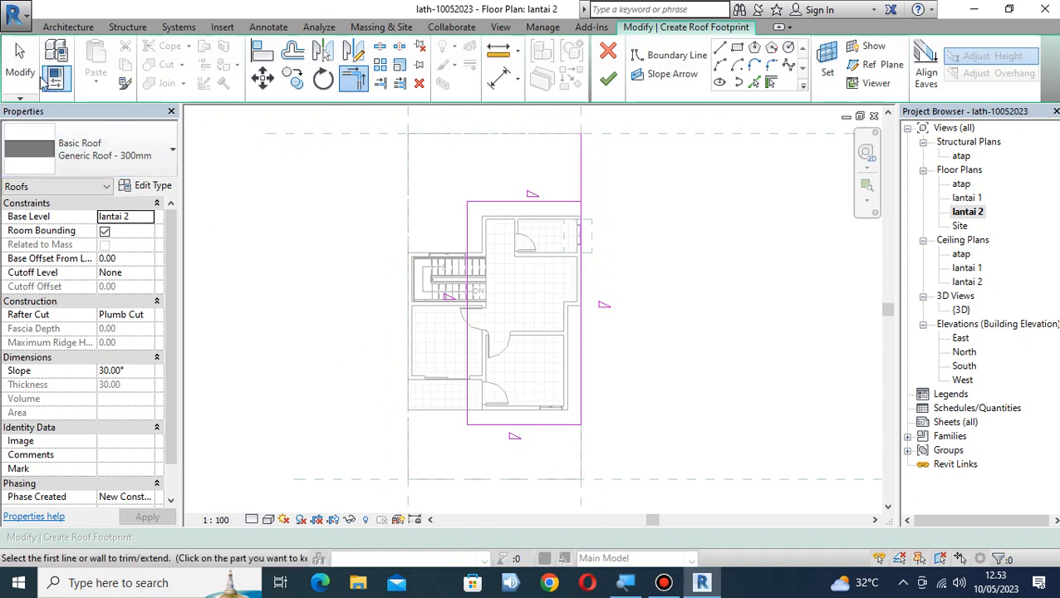
{"action": "key", "text": "Escape"}
{"action": "left_click", "coordinate": [582, 353]}
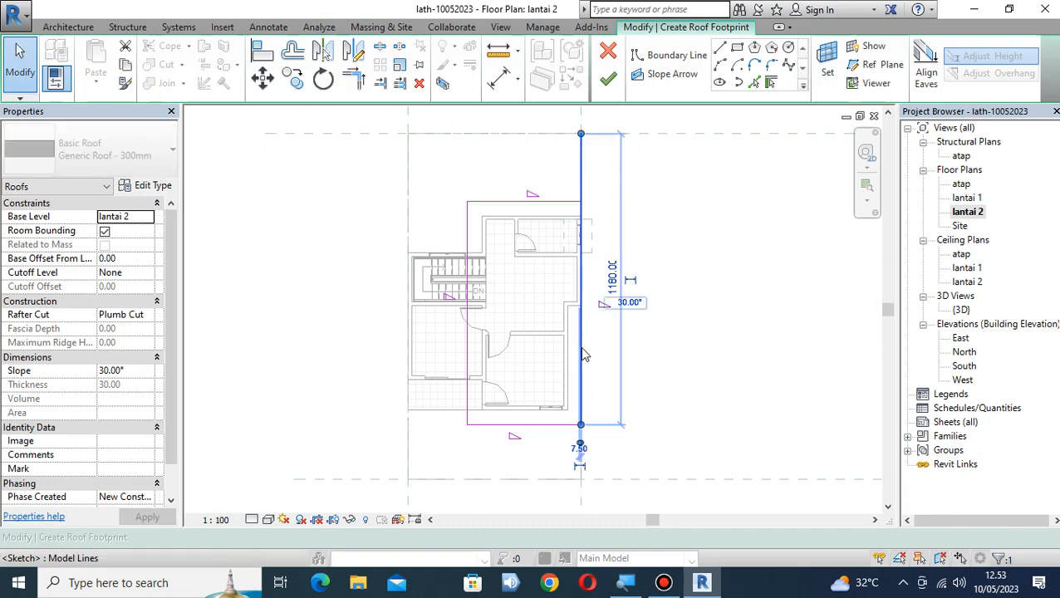
{"action": "left_click", "coordinate": [701, 277]}
{"action": "scroll", "coordinate": [586, 198], "scroll_direction": "up", "scroll_amount": 3}
{"action": "left_click", "coordinate": [582, 183]}
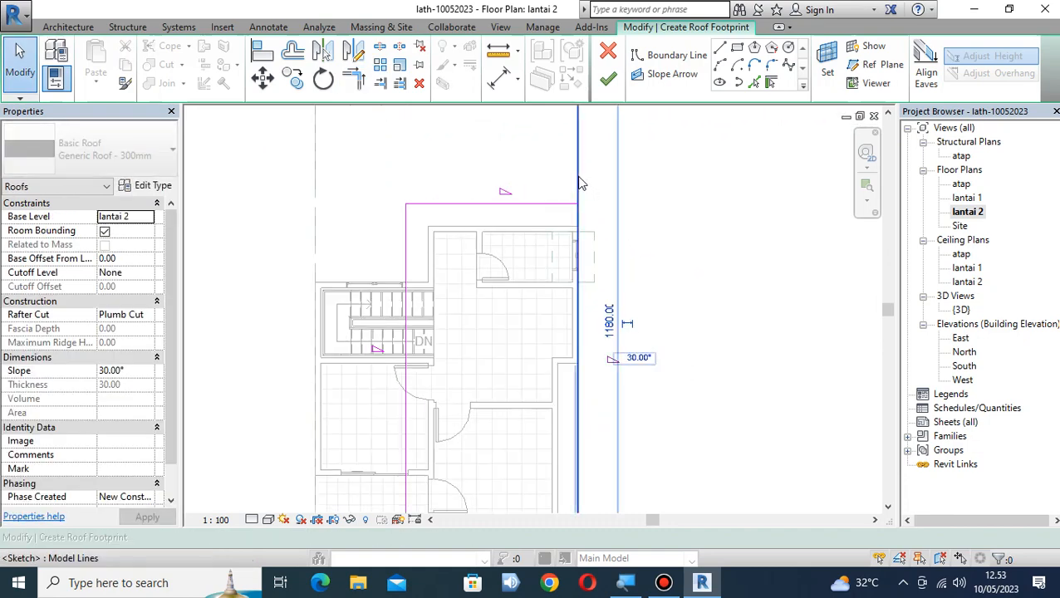
{"action": "scroll", "coordinate": [648, 237], "scroll_direction": "up", "scroll_amount": 3}
{"action": "middle_click_drag", "start_coordinate": [648, 238], "coordinate": [677, 397]}
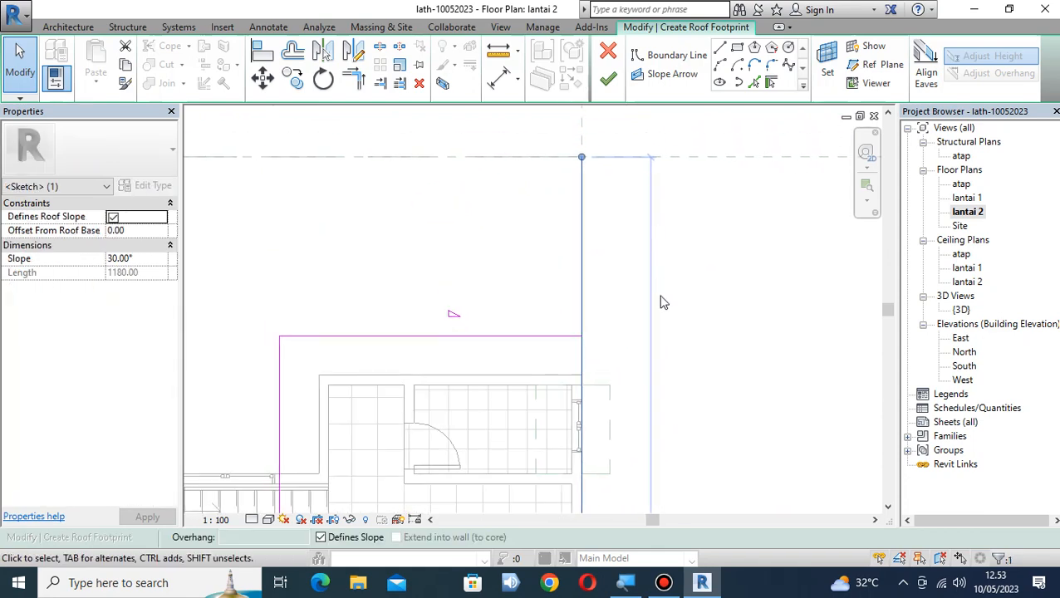
{"action": "left_click", "coordinate": [702, 368]}
Delete the east boundary line of the roof footprint, and undo the deletion
{"action": "middle_click_drag", "start_coordinate": [599, 334], "coordinate": [622, 256]}
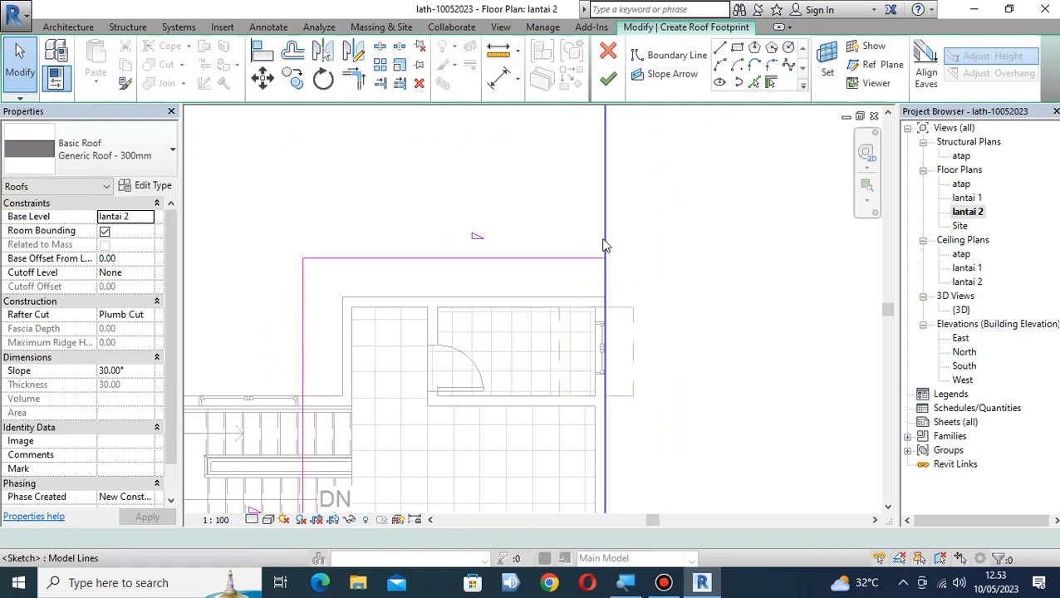
{"action": "left_click", "coordinate": [605, 246]}
{"action": "scroll", "coordinate": [687, 262], "scroll_direction": "down", "scroll_amount": 2}
{"action": "mouse_move", "coordinate": [687, 263]}
{"action": "middle_mouse_down"}
{"action": "mouse_move", "coordinate": [703, 336]}
{"action": "mouse_move", "coordinate": [640, 304]}
{"action": "middle_mouse_up"}
{"action": "left_click", "coordinate": [419, 84]}
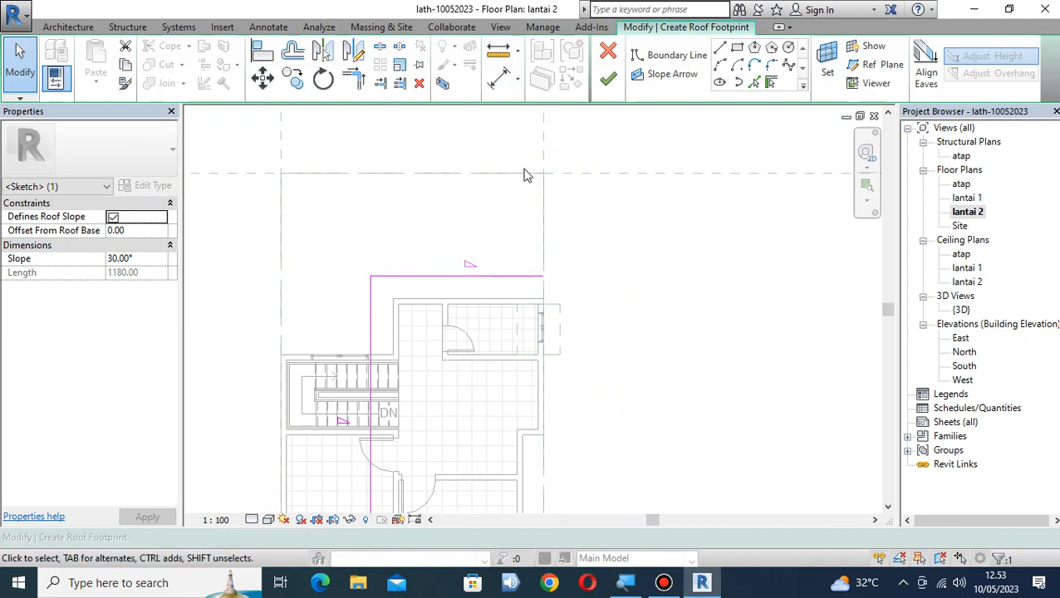
{"action": "scroll", "coordinate": [548, 289], "scroll_direction": "up", "scroll_amount": 2}
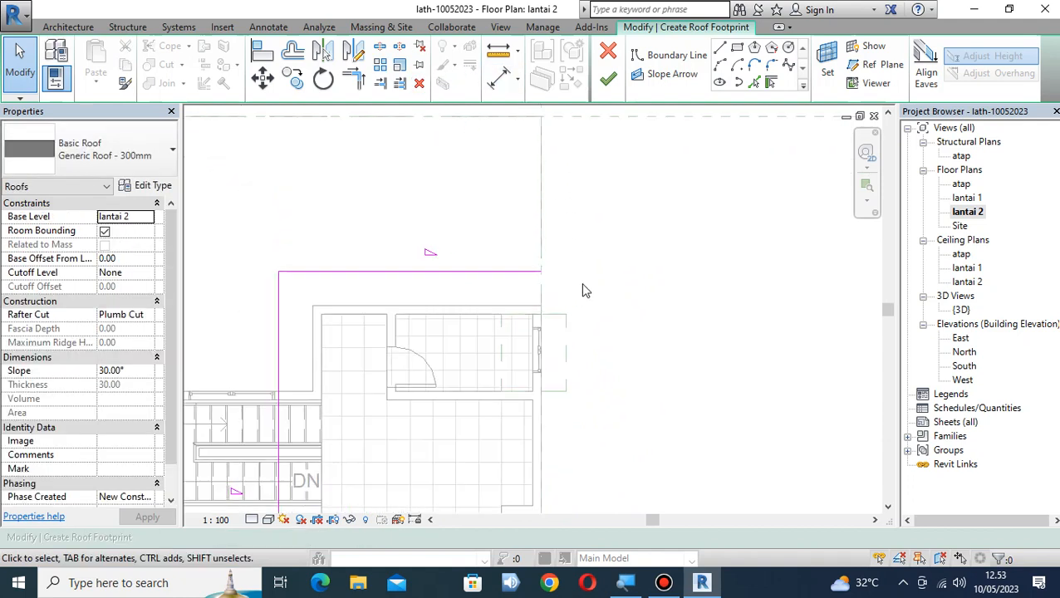
{"action": "middle_click_drag", "start_coordinate": [586, 280], "coordinate": [613, 199]}
{"action": "scroll", "coordinate": [625, 199], "scroll_direction": "down", "scroll_amount": 3}
{"action": "middle_click_drag", "start_coordinate": [649, 244], "coordinate": [651, 258]}
{"action": "scroll", "coordinate": [639, 251], "scroll_direction": "down", "scroll_amount": 1}
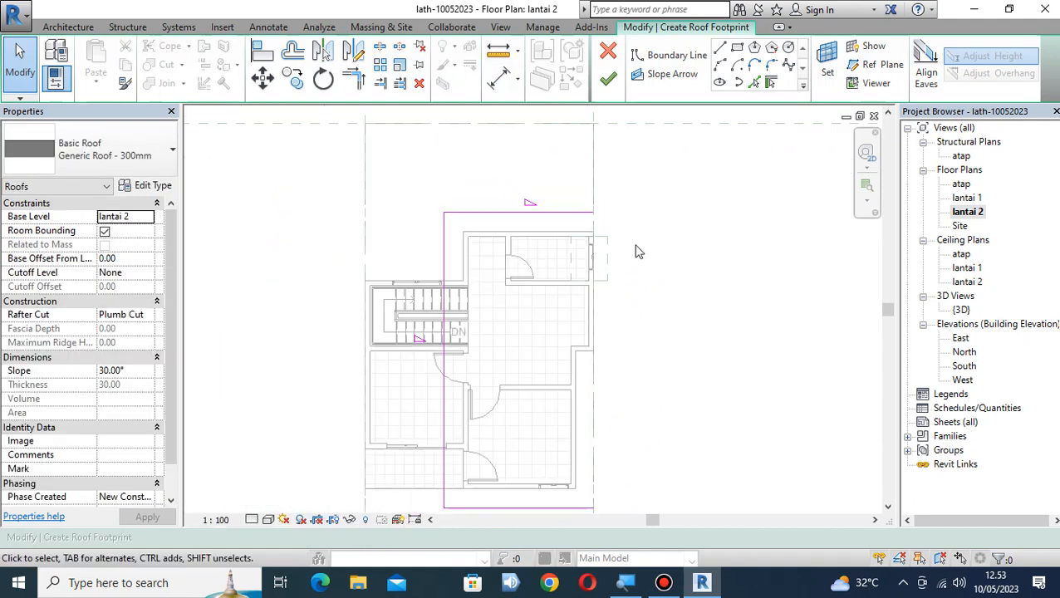
{"action": "key", "text": "ctrl+z"}
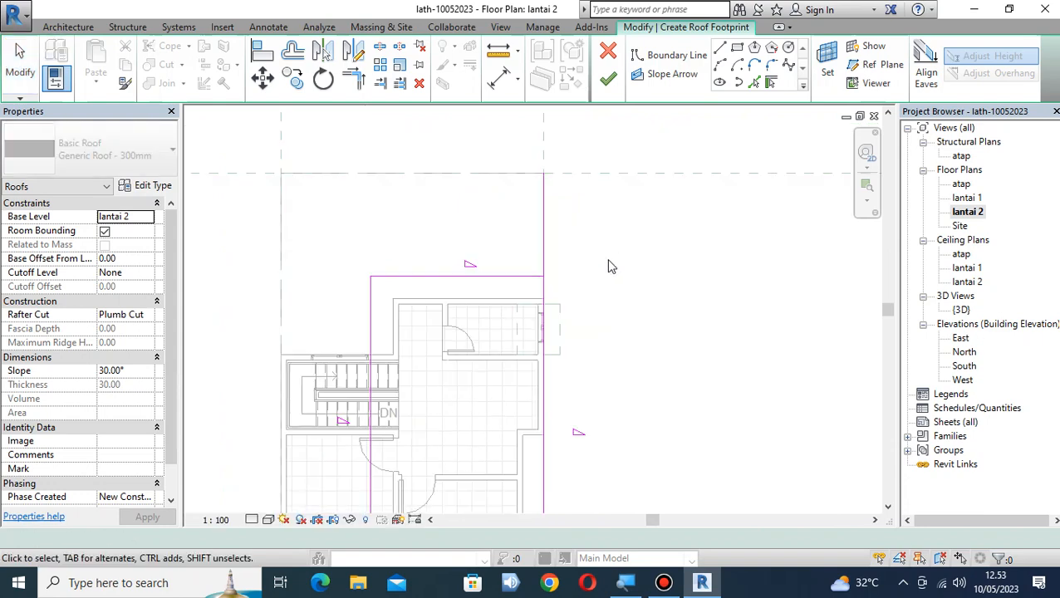
Trim the north and east roof boundary lines to a closed corner at the north-east
{"action": "scroll", "coordinate": [586, 286], "scroll_direction": "up", "scroll_amount": 2}
{"action": "mouse_move", "coordinate": [589, 286]}
{"action": "middle_mouse_down"}
{"action": "mouse_move", "coordinate": [605, 301]}
{"action": "mouse_move", "coordinate": [602, 315]}
{"action": "middle_mouse_up"}
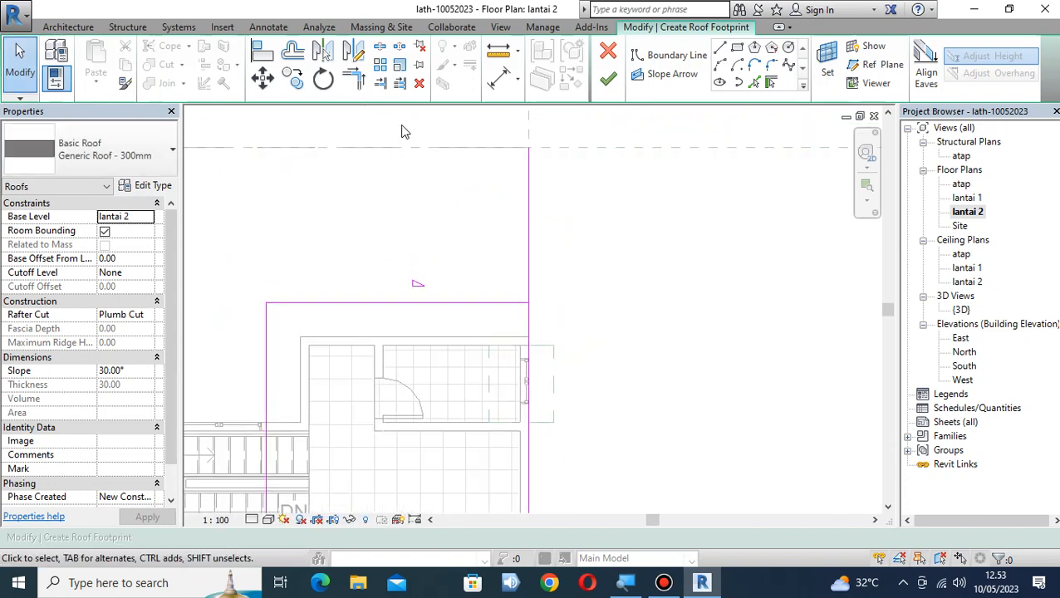
{"action": "left_click", "coordinate": [355, 79]}
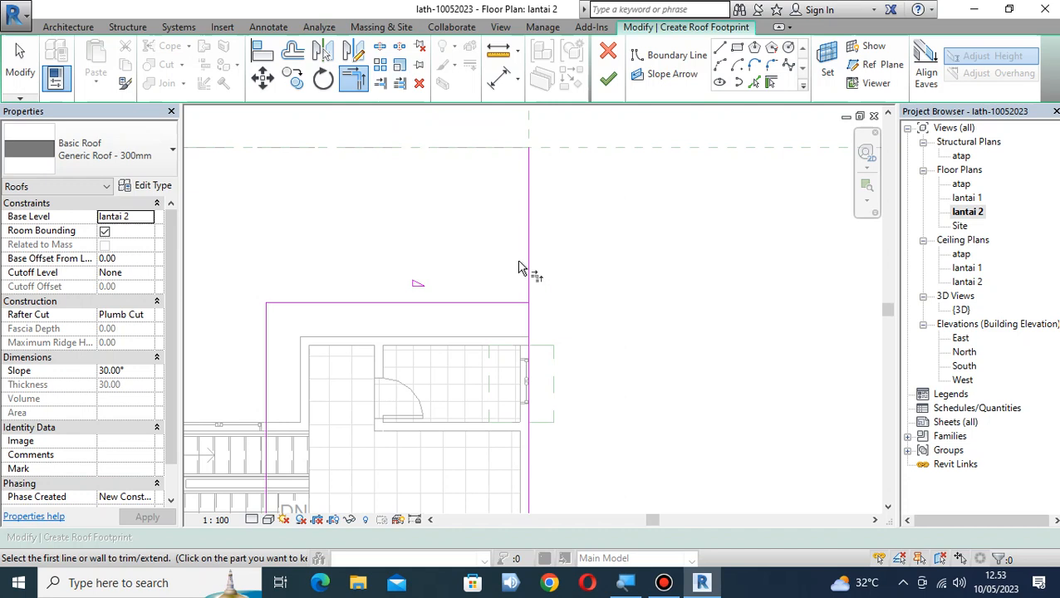
{"action": "left_click", "coordinate": [502, 303]}
{"action": "left_click", "coordinate": [528, 322]}
{"action": "scroll", "coordinate": [615, 324], "scroll_direction": "down", "scroll_amount": 2}
{"action": "middle_click_drag", "start_coordinate": [689, 434], "coordinate": [655, 296]}
{"action": "middle_click_drag", "start_coordinate": [630, 407], "coordinate": [636, 321]}
{"action": "key", "text": "Escape"}
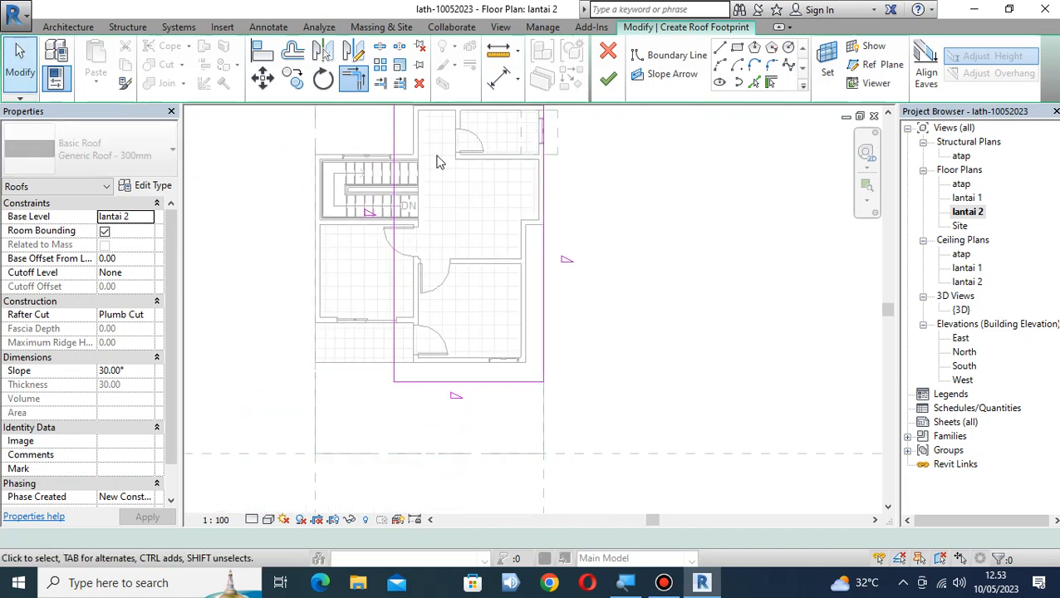
Make the east and west boundary lines of the roof footprint non-slope-defining
{"action": "left_click", "coordinate": [545, 262]}
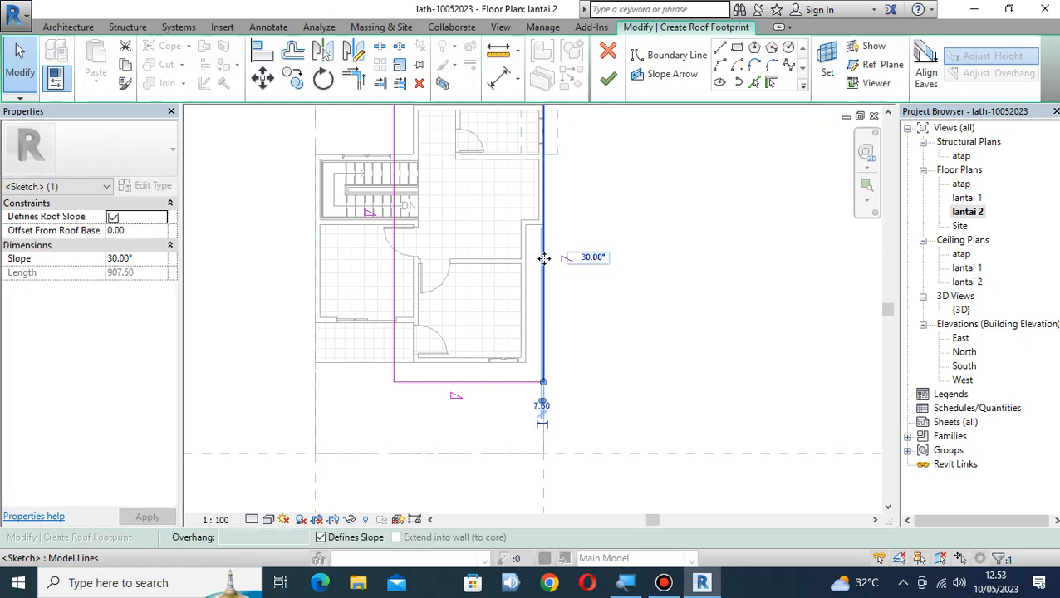
{"action": "left_click", "coordinate": [116, 217]}
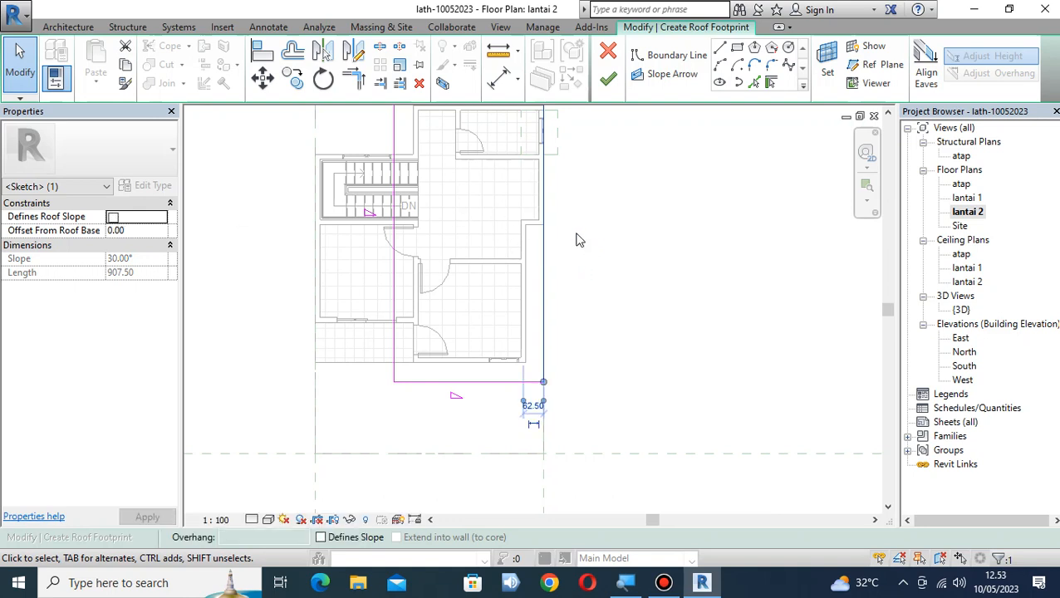
{"action": "mouse_move", "coordinate": [612, 241]}
{"action": "middle_mouse_down"}
{"action": "mouse_move", "coordinate": [644, 298]}
{"action": "mouse_move", "coordinate": [658, 300]}
{"action": "middle_mouse_up"}
{"action": "left_click", "coordinate": [465, 363]}
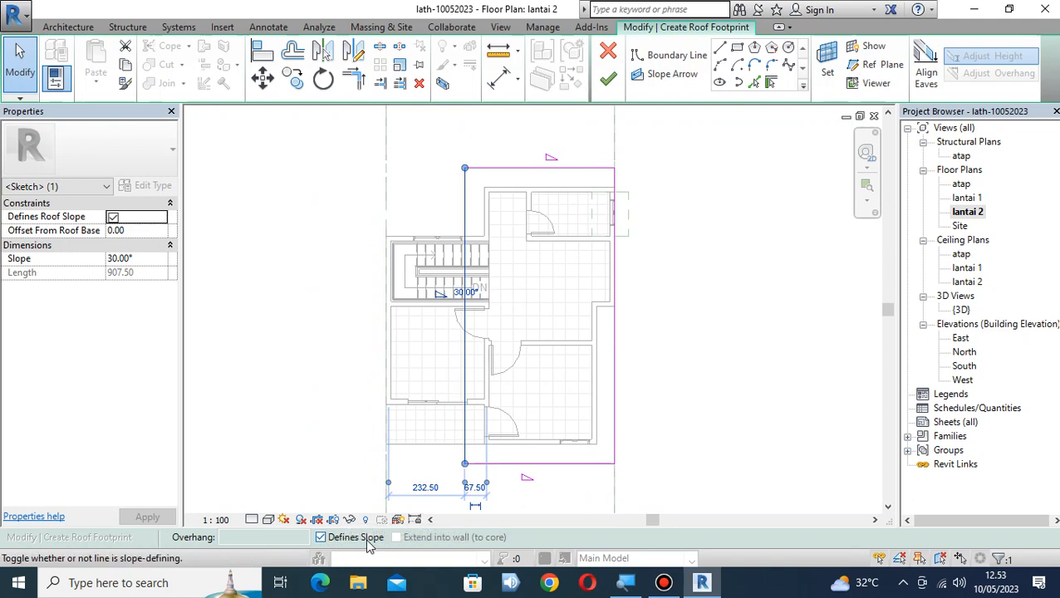
{"action": "left_click", "coordinate": [321, 538]}
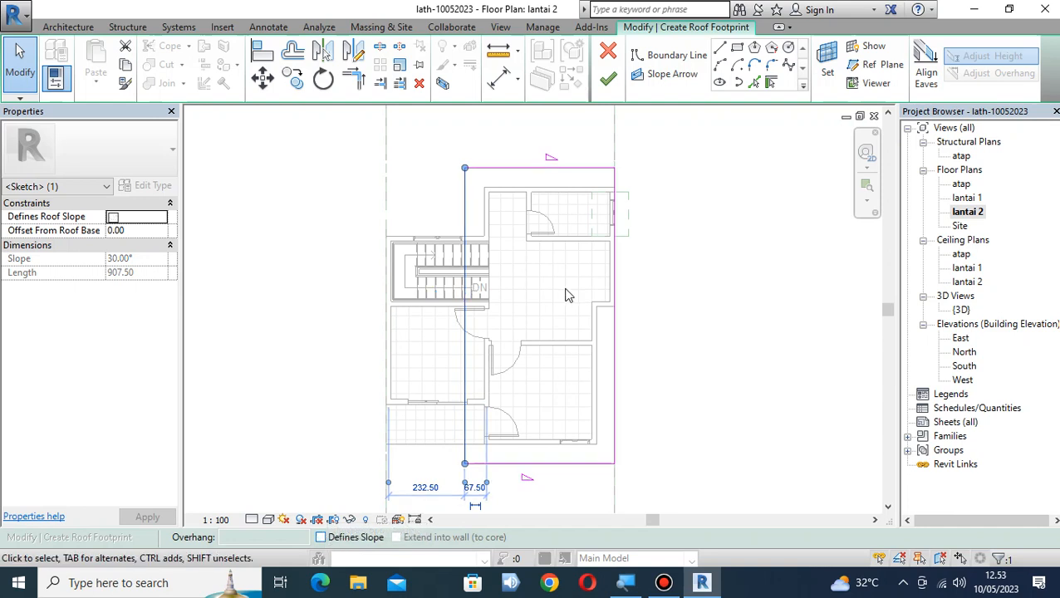
Set the slope of the roof footprint's north and south boundary lines to 35°
{"action": "left_click", "coordinate": [559, 169]}
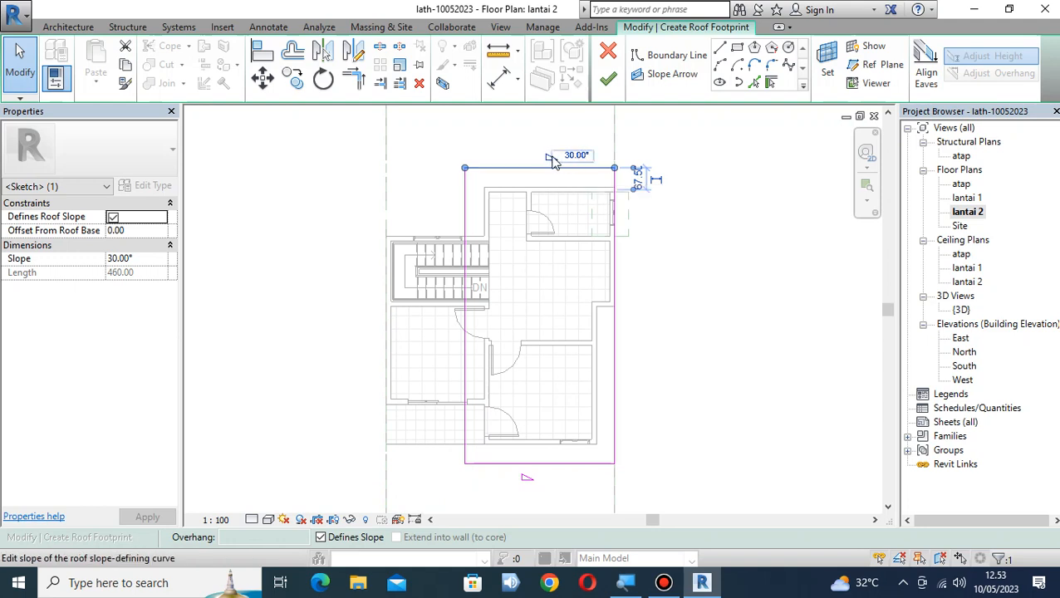
{"action": "left_click", "coordinate": [578, 156]}
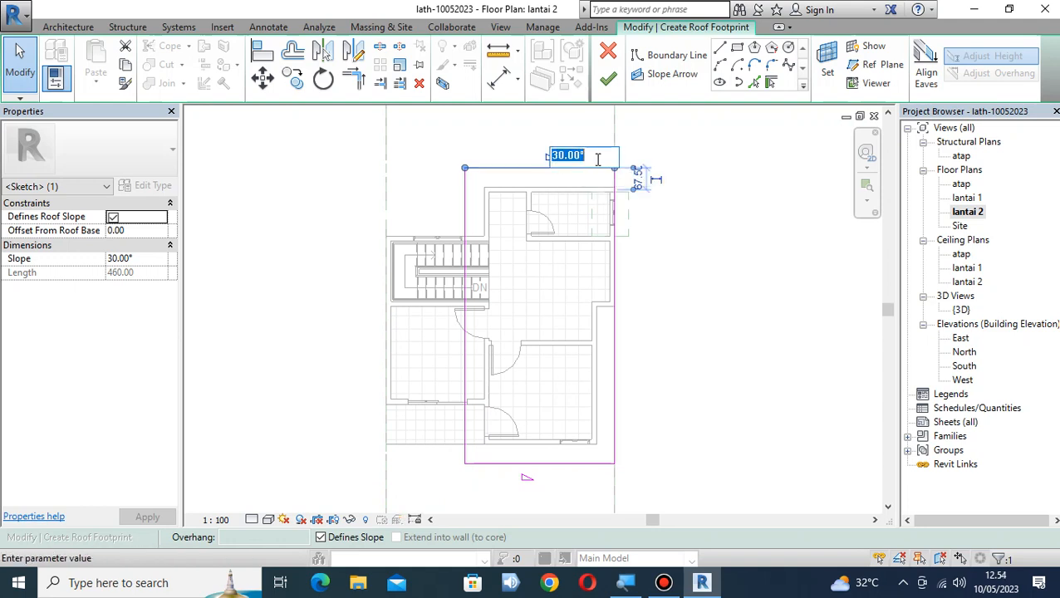
{"action": "type", "text": "35"}
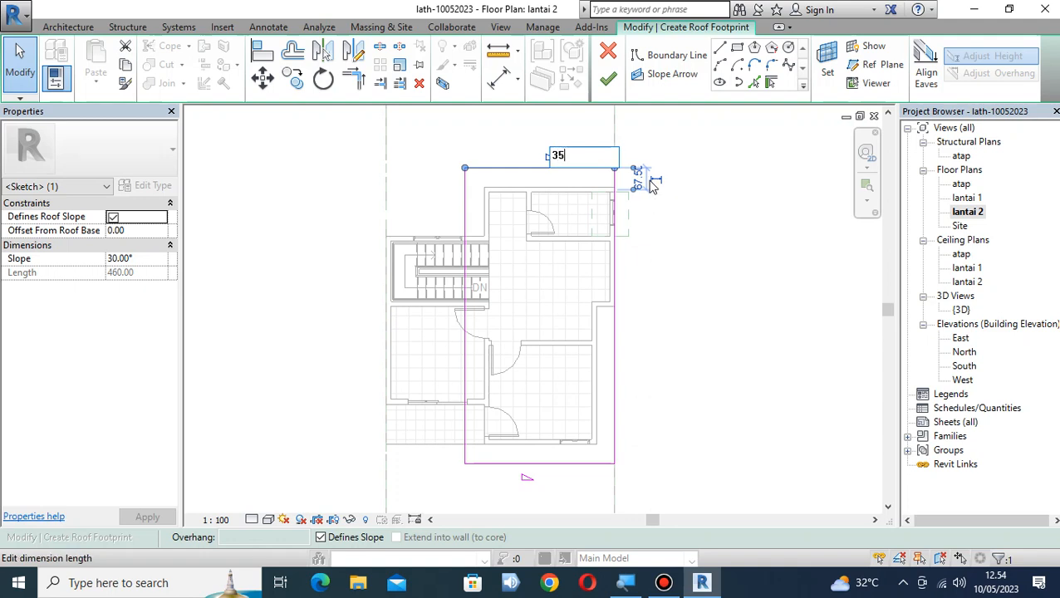
{"action": "key", "text": "Return"}
{"action": "middle_click_drag", "start_coordinate": [631, 416], "coordinate": [652, 301]}
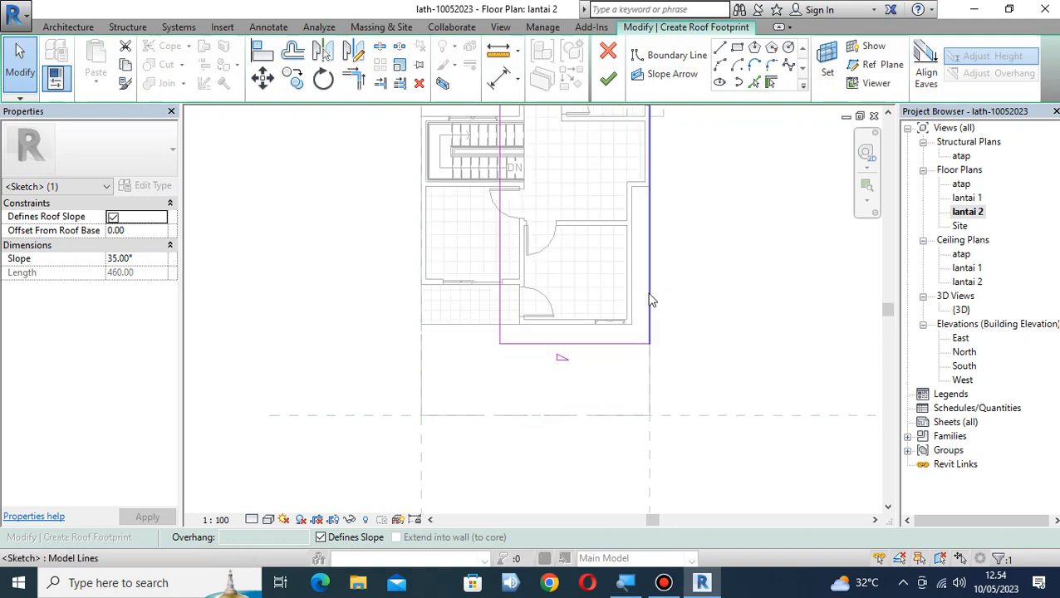
{"action": "left_click", "coordinate": [614, 344]}
{"action": "left_click", "coordinate": [575, 357]}
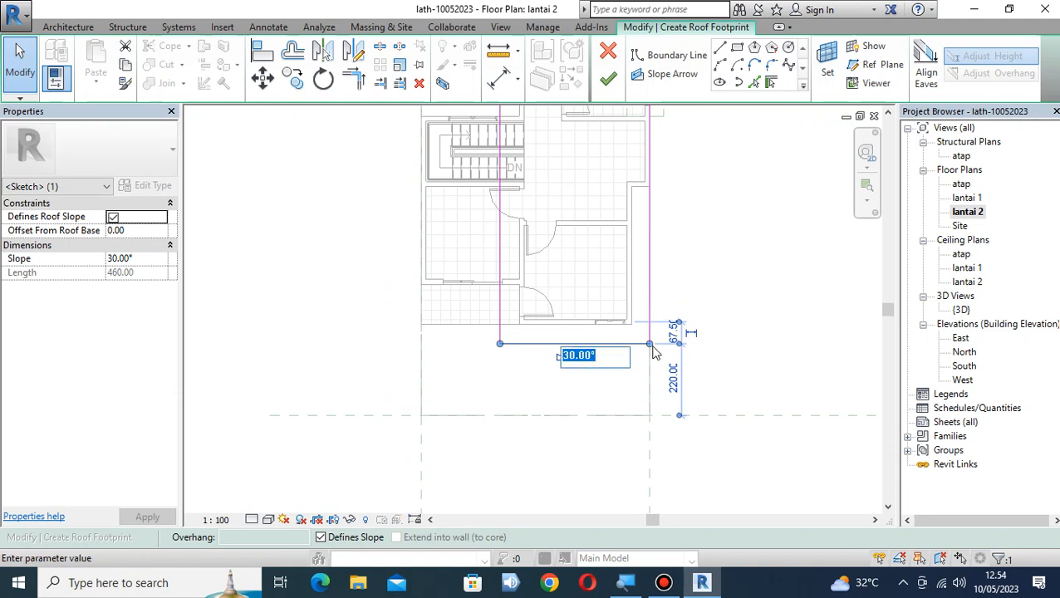
{"action": "type", "text": "35"}
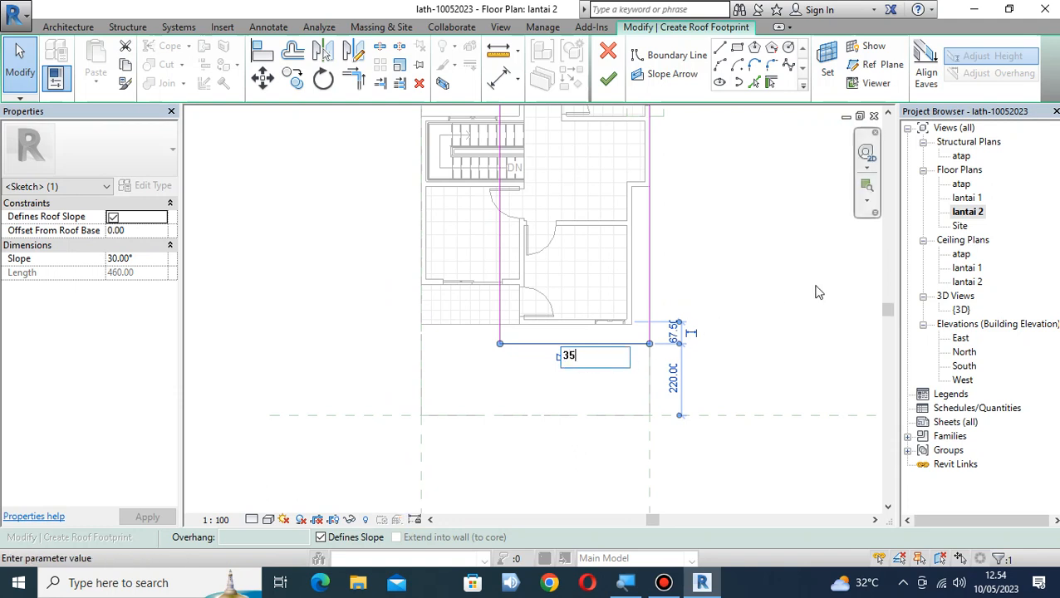
{"action": "key", "text": "Return"}
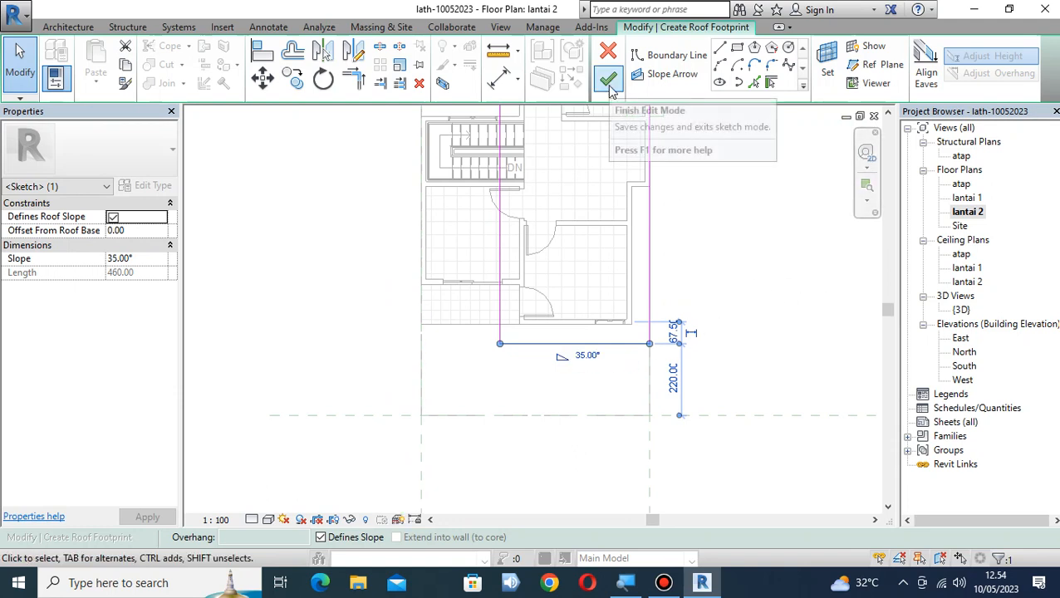
Finish the roof footprint sketch to create the gable roof over the eastern part of the plan
{"action": "scroll", "coordinate": [759, 288], "scroll_direction": "down", "scroll_amount": 2}
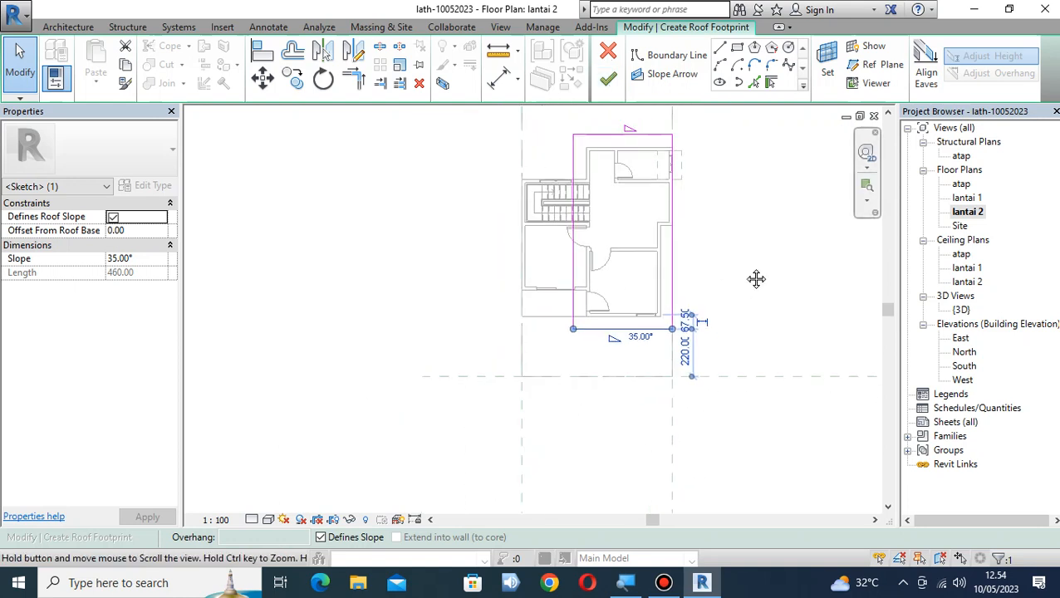
{"action": "middle_click_drag", "start_coordinate": [755, 279], "coordinate": [690, 323]}
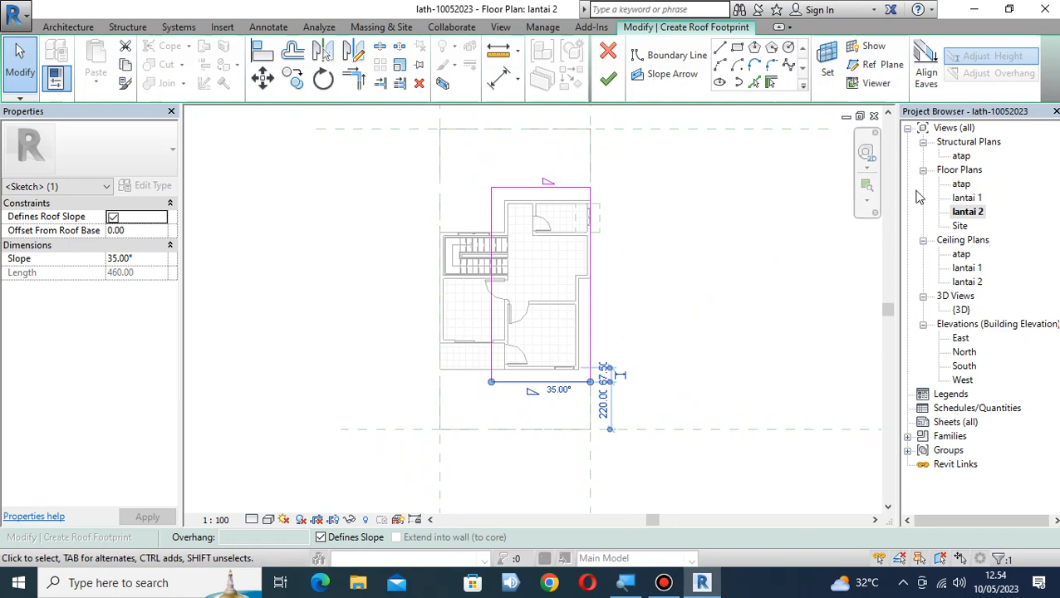
{"action": "left_click", "coordinate": [609, 80]}
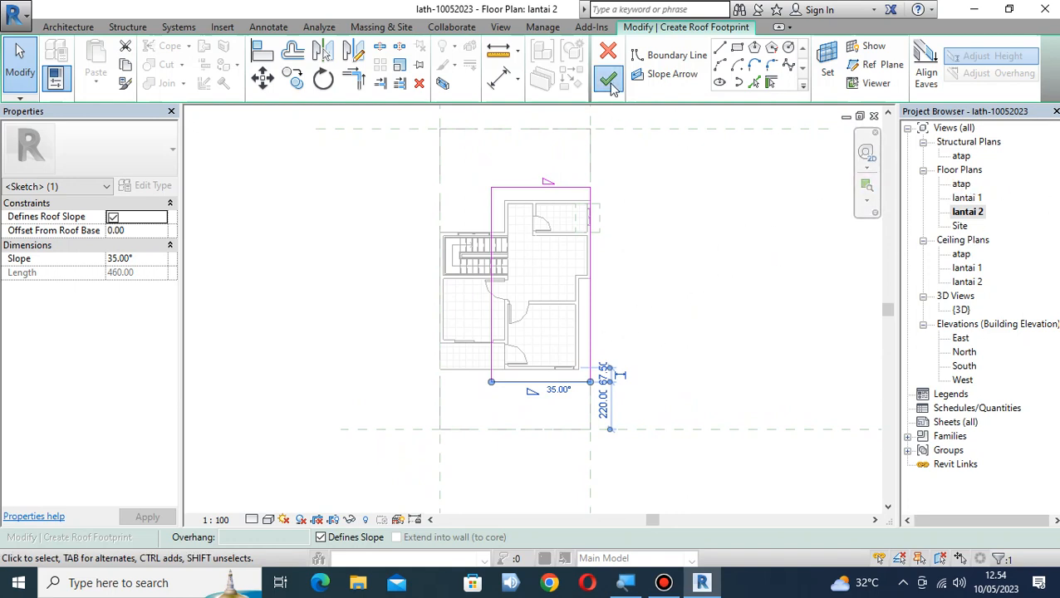
{"action": "left_click", "coordinate": [687, 288]}
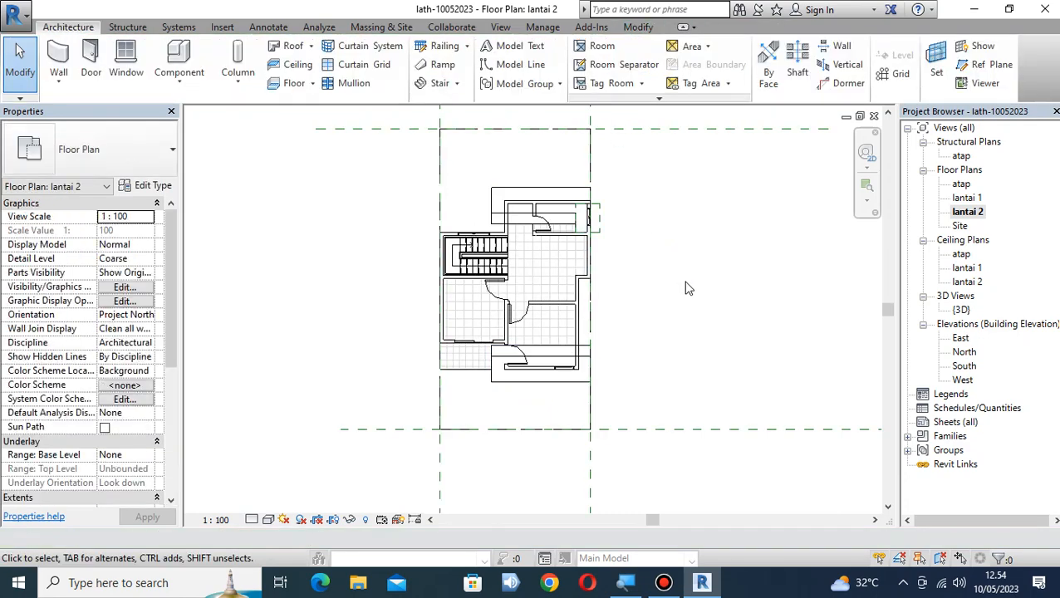
{"action": "middle_click_drag", "start_coordinate": [687, 288], "coordinate": [656, 271]}
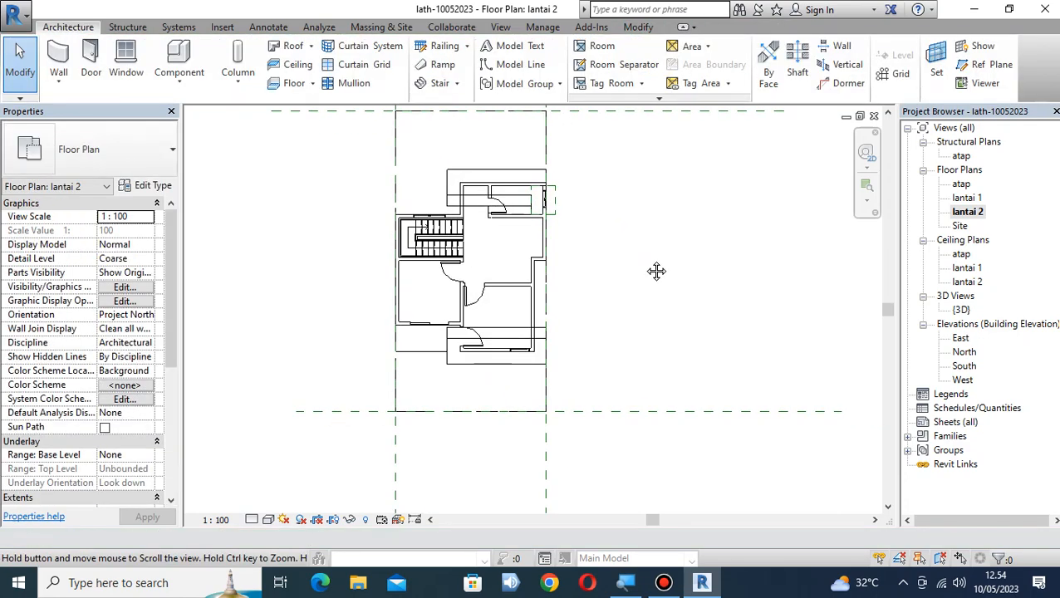
Open the {3D} view and inspect the roof's height and position relative to the second-storey walls
{"action": "double_click", "coordinate": [961, 310]}
{"action": "scroll", "coordinate": [607, 261], "scroll_direction": "up", "scroll_amount": 2}
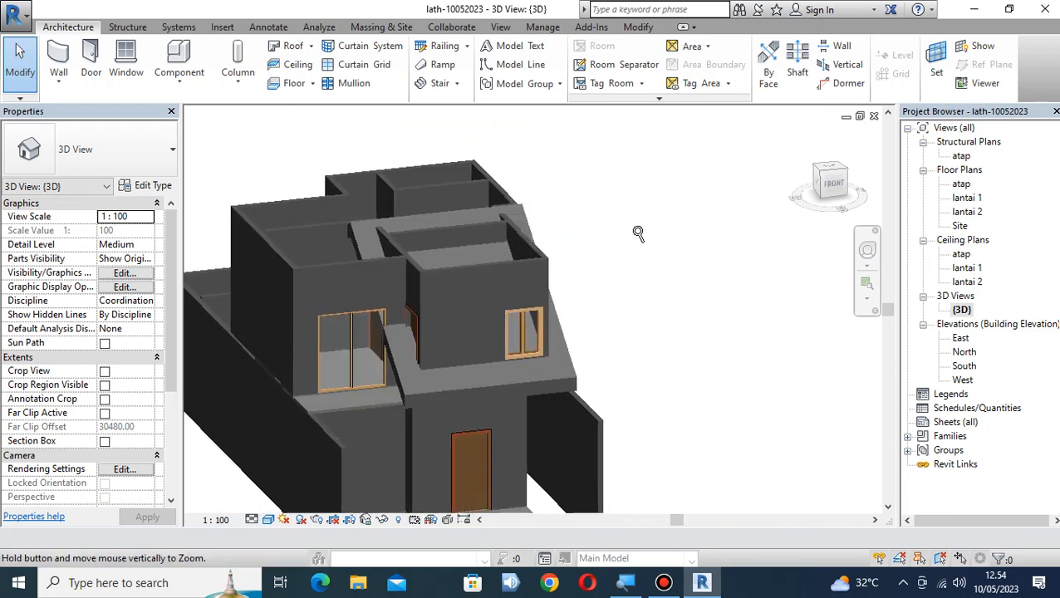
{"action": "scroll", "coordinate": [615, 274], "scroll_direction": "down", "scroll_amount": 2}
{"action": "middle_click_drag", "start_coordinate": [629, 288], "coordinate": [644, 319], "text": "shift"}
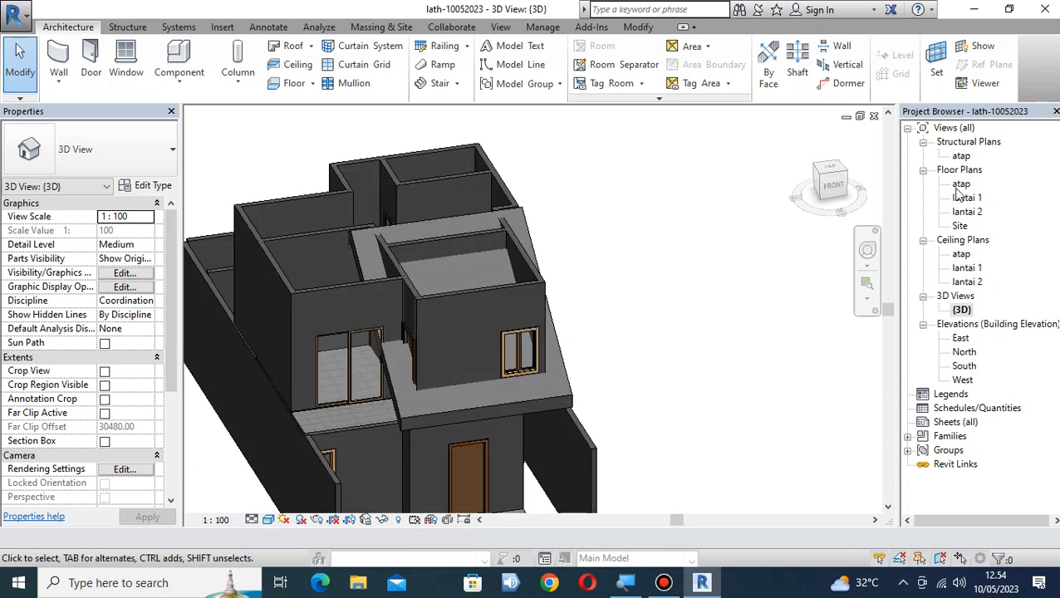
{"action": "scroll", "coordinate": [615, 328], "scroll_direction": "down", "scroll_amount": 2}
{"action": "middle_click_drag", "start_coordinate": [627, 326], "coordinate": [588, 346]}
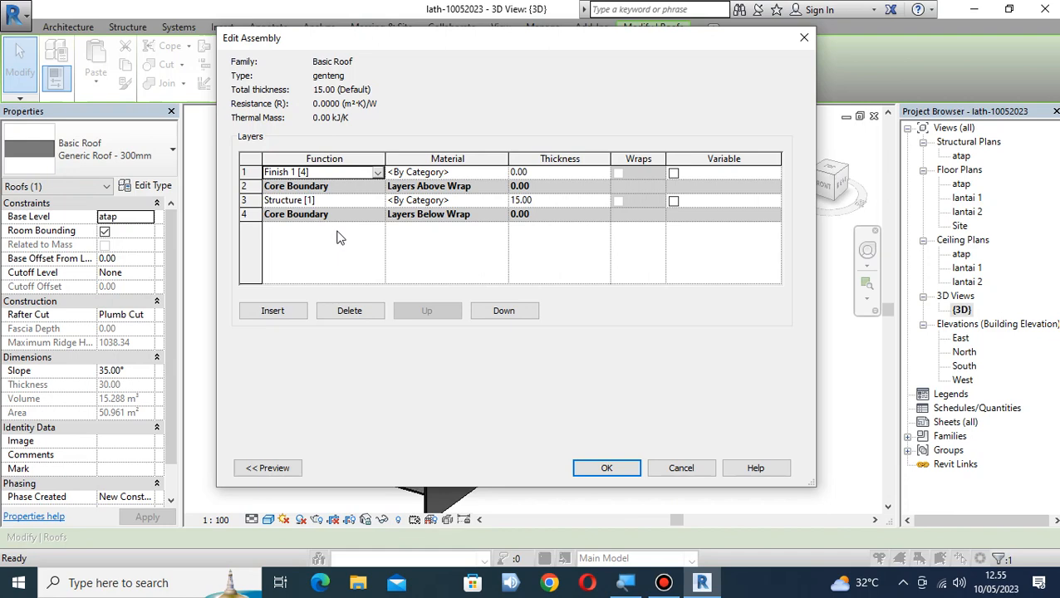
Set the genteng roof type's Finish 1 layer thickness to 5 and its Structure layer thickness to 10
{"action": "left_click", "coordinate": [337, 201]}
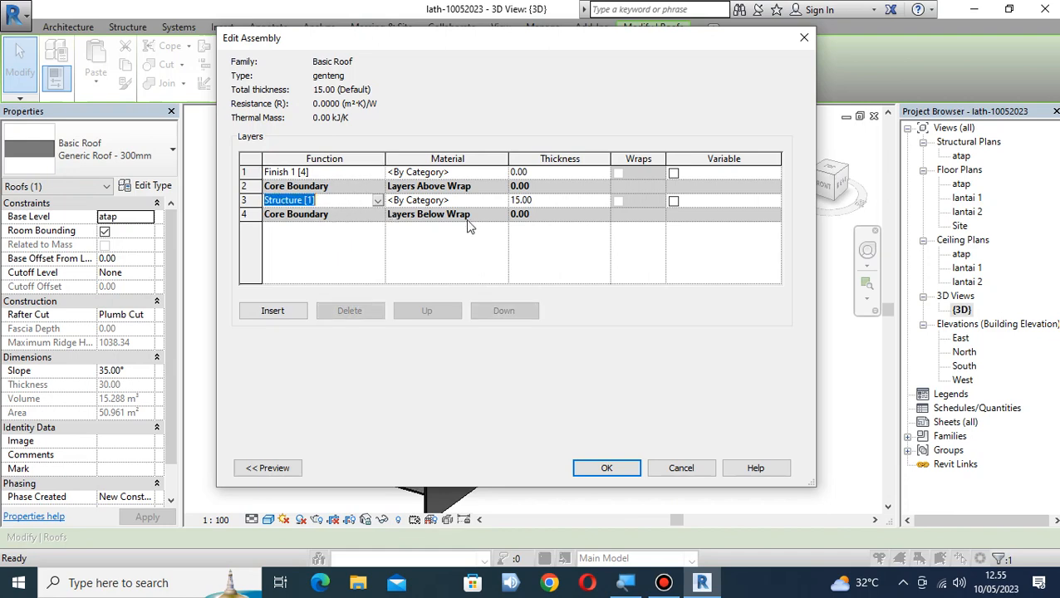
{"action": "left_click", "coordinate": [464, 202]}
{"action": "left_click", "coordinate": [541, 200]}
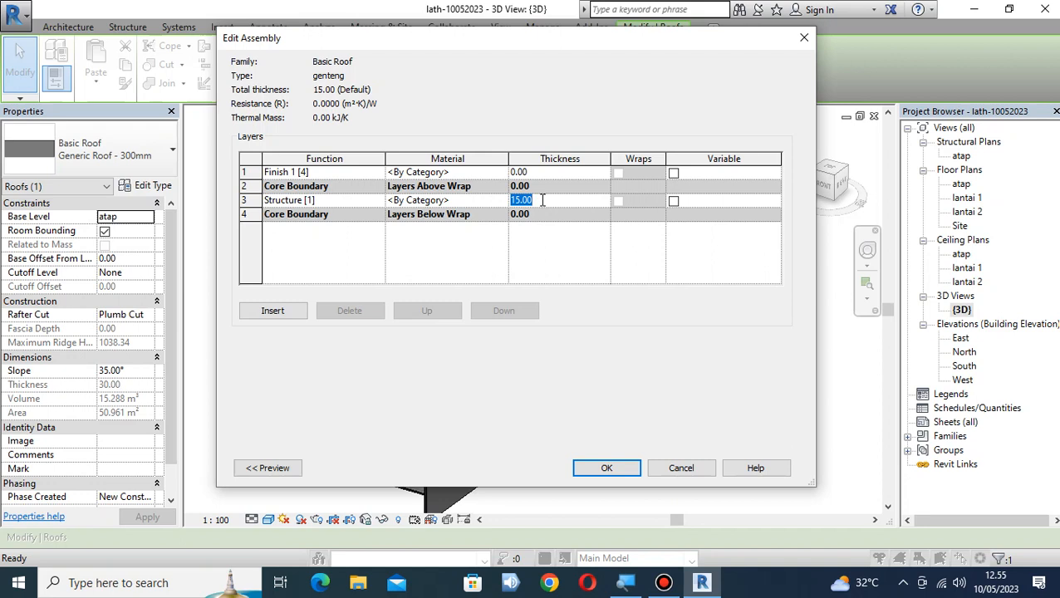
{"action": "left_click", "coordinate": [534, 173]}
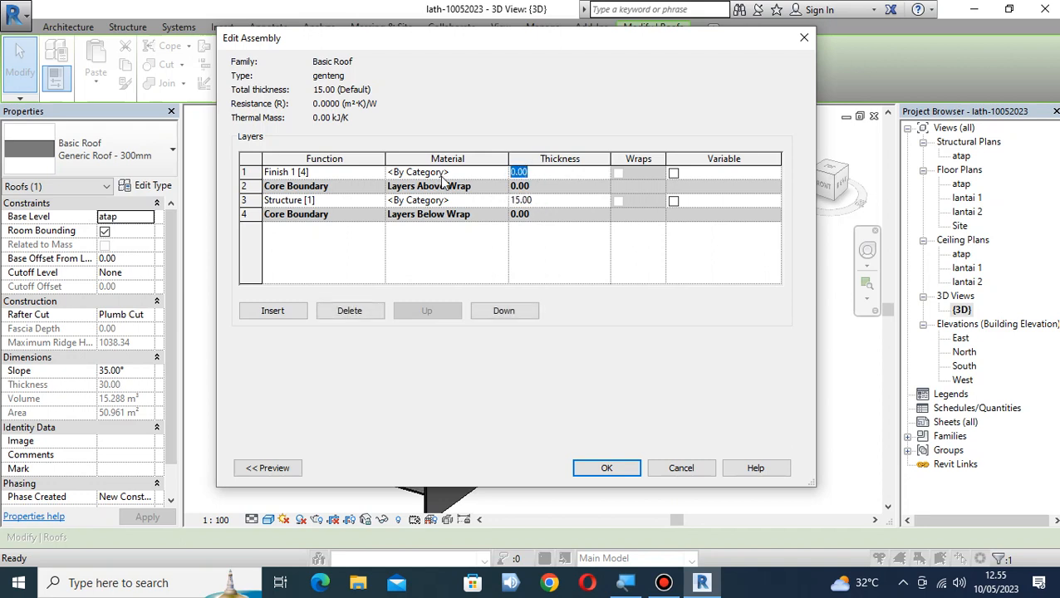
{"action": "type", "text": "5"}
{"action": "left_click", "coordinate": [537, 200]}
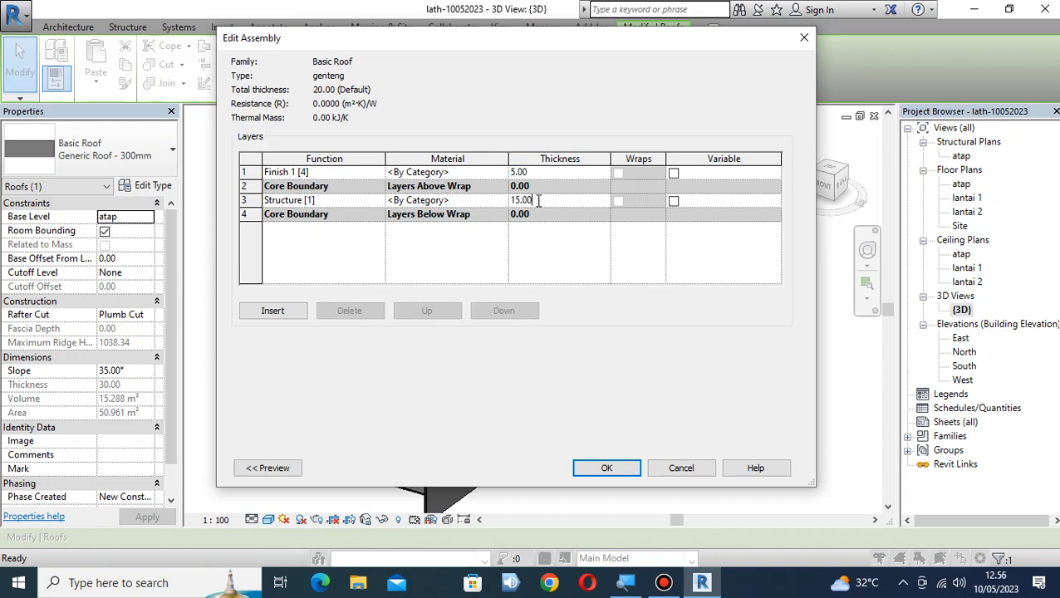
{"action": "type", "text": "10"}
Open the material selection for the Finish 1 layer, search for brick and preview Brick, Common
{"action": "left_click", "coordinate": [477, 173]}
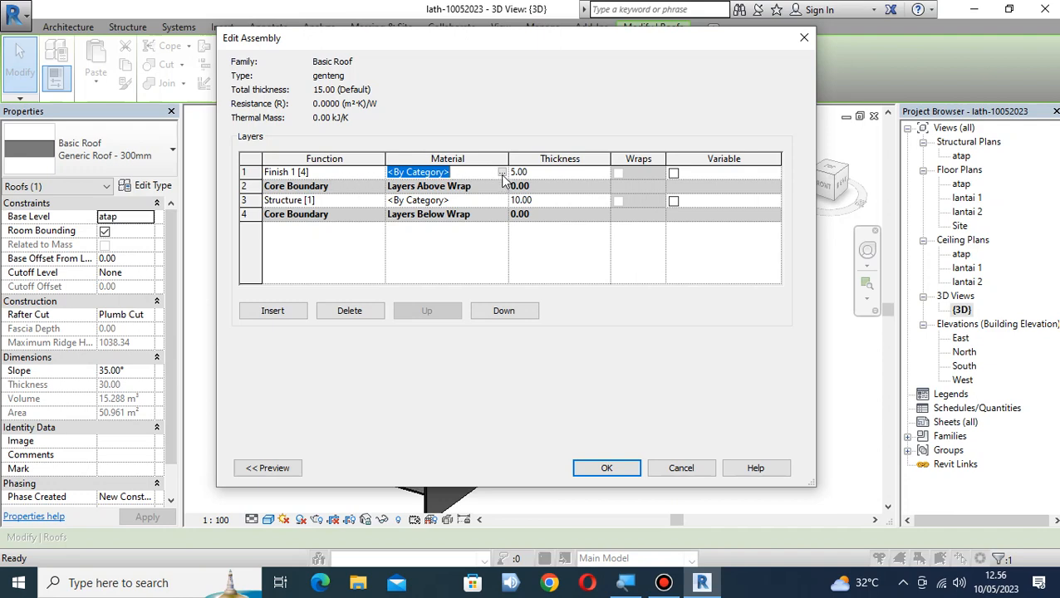
{"action": "left_click", "coordinate": [501, 172]}
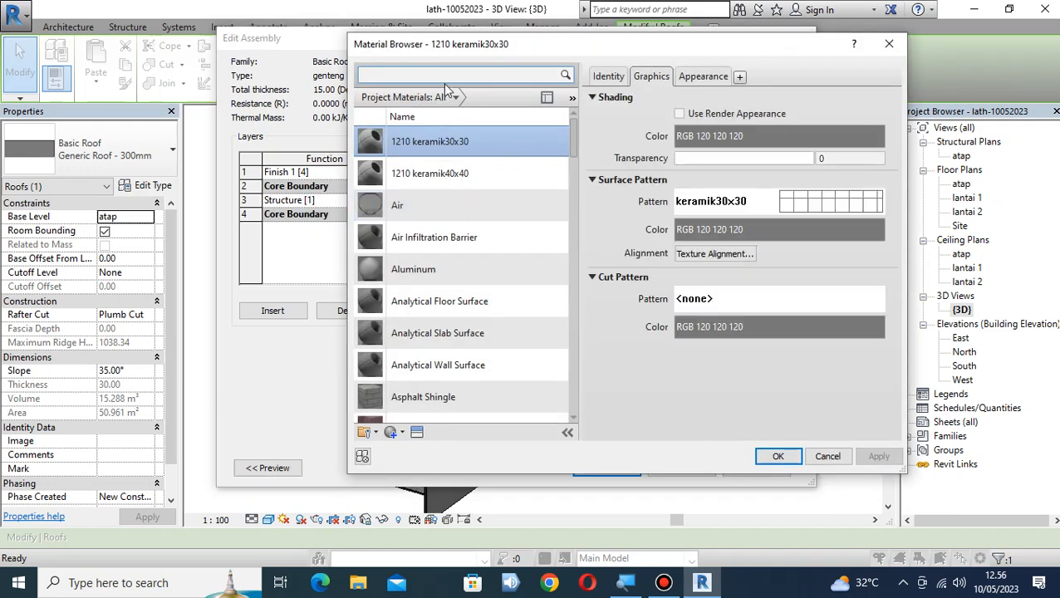
{"action": "type", "text": "b"}
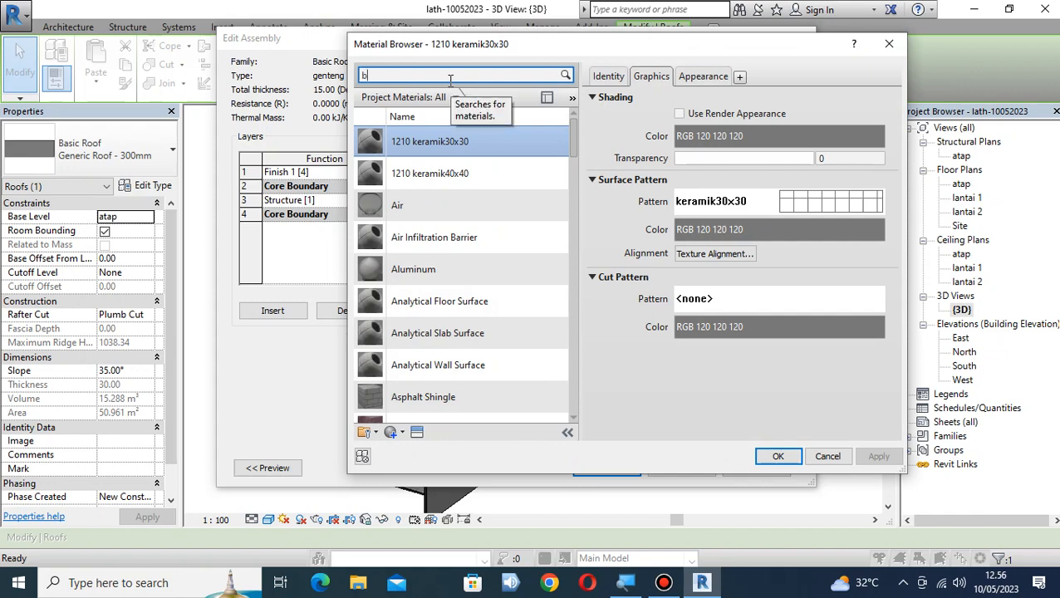
{"action": "type", "text": "ric"}
{"action": "type", "text": "k"}
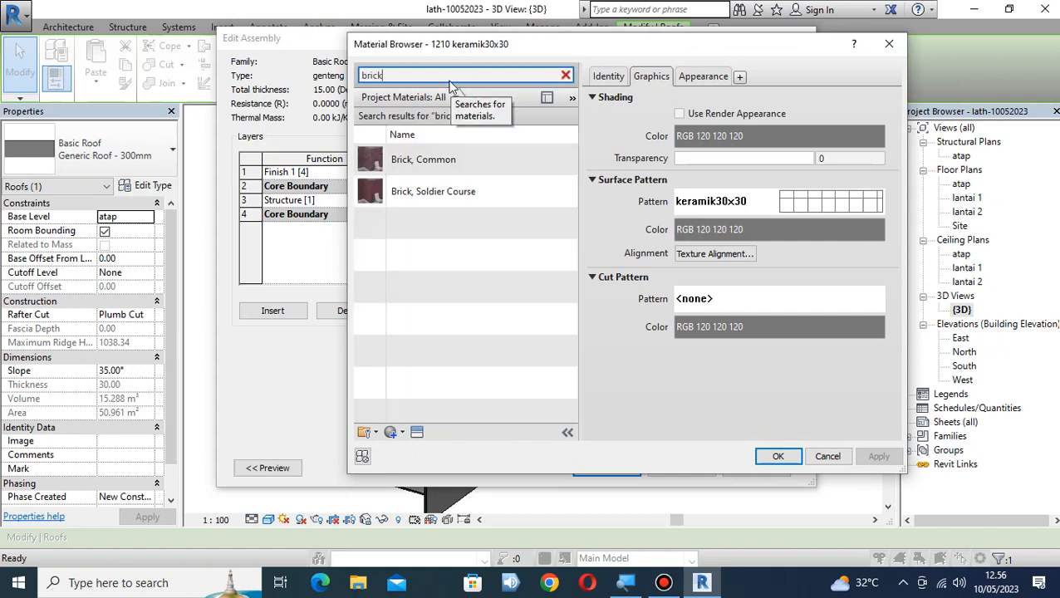
{"action": "left_click", "coordinate": [447, 157]}
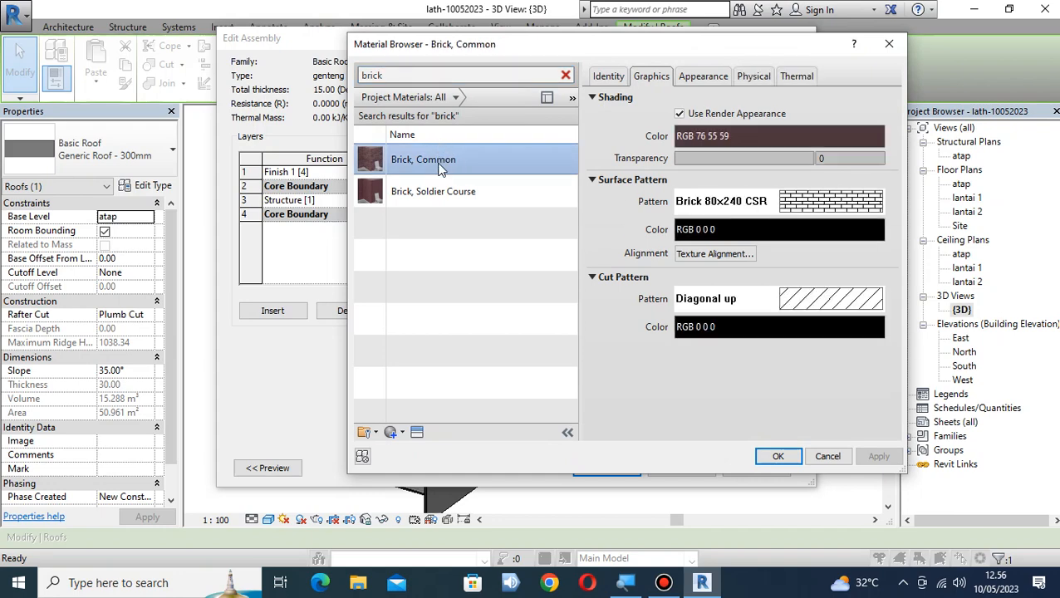
Search the materials for roof, duplicate Default Roof and name the copy genteng
{"action": "double_click", "coordinate": [422, 74]}
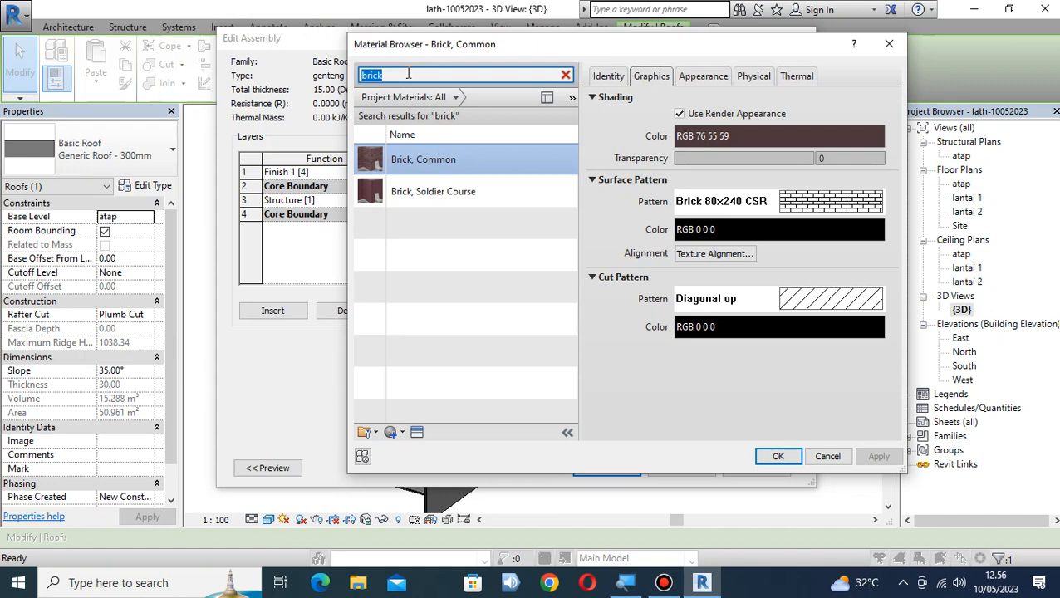
{"action": "type", "text": "roof"}
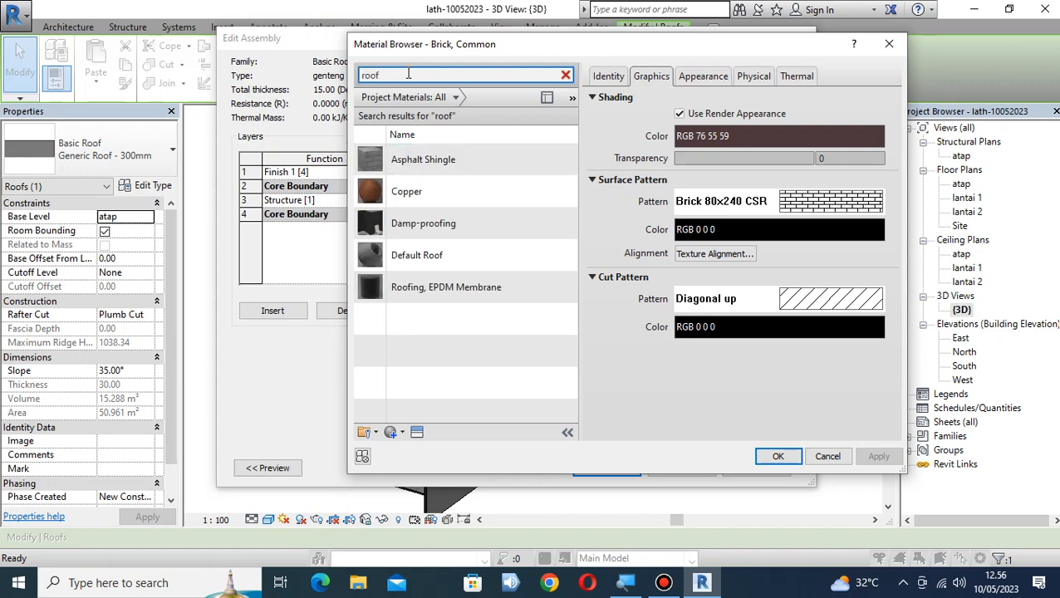
{"action": "left_click", "coordinate": [449, 255]}
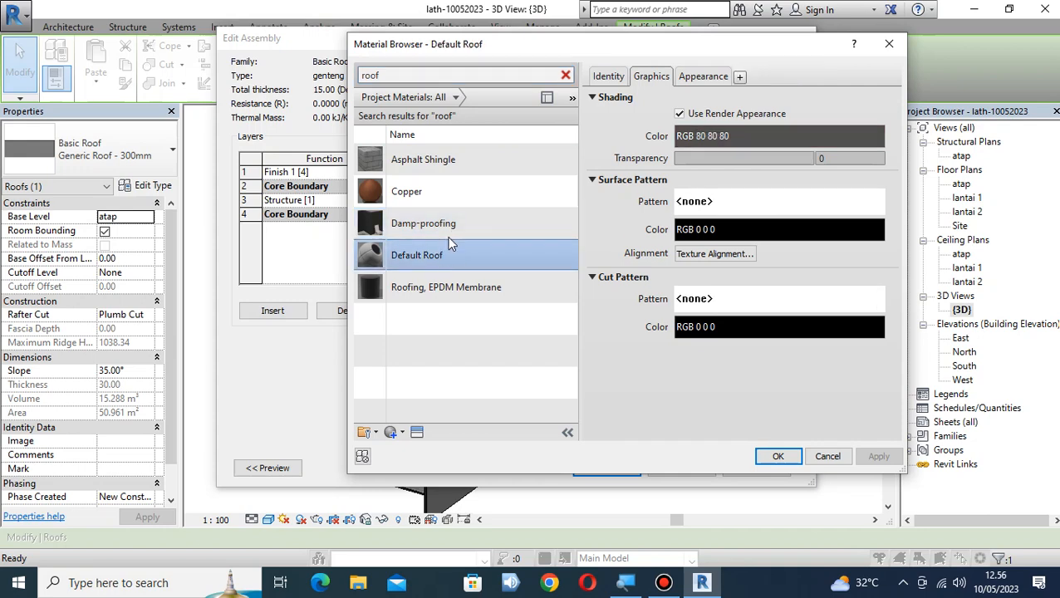
{"action": "left_click", "coordinate": [456, 234]}
{"action": "left_click", "coordinate": [449, 255]}
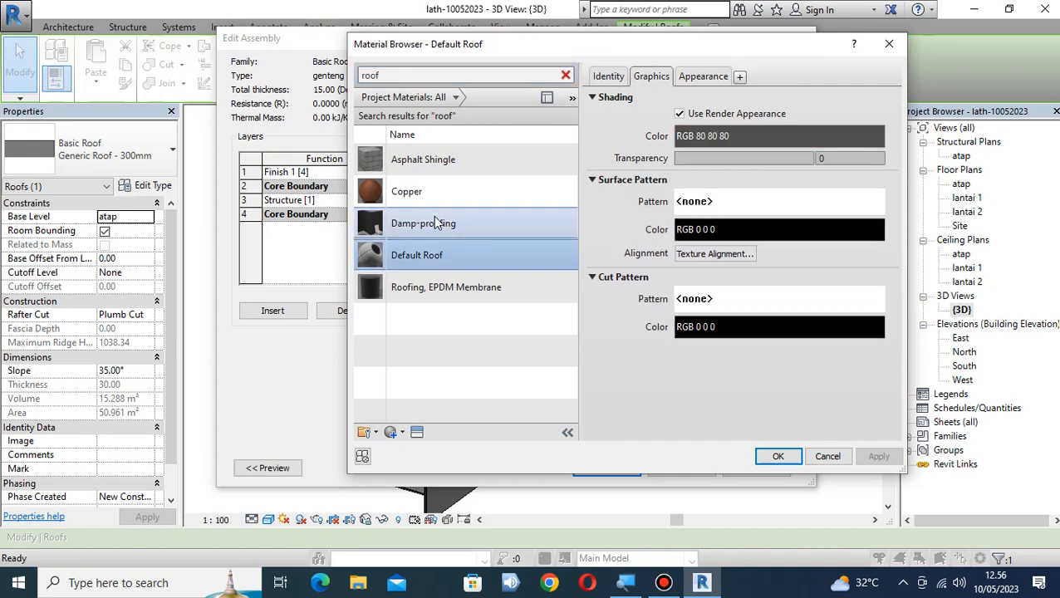
{"action": "left_click", "coordinate": [442, 194]}
{"action": "left_click", "coordinate": [446, 257]}
{"action": "right_click", "coordinate": [456, 260]}
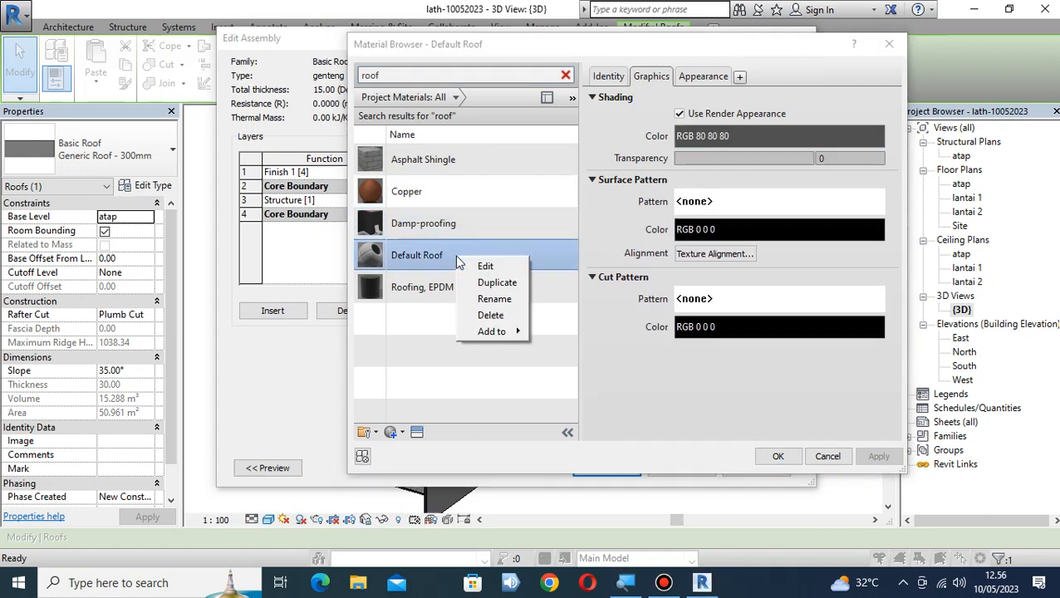
{"action": "left_click", "coordinate": [498, 288]}
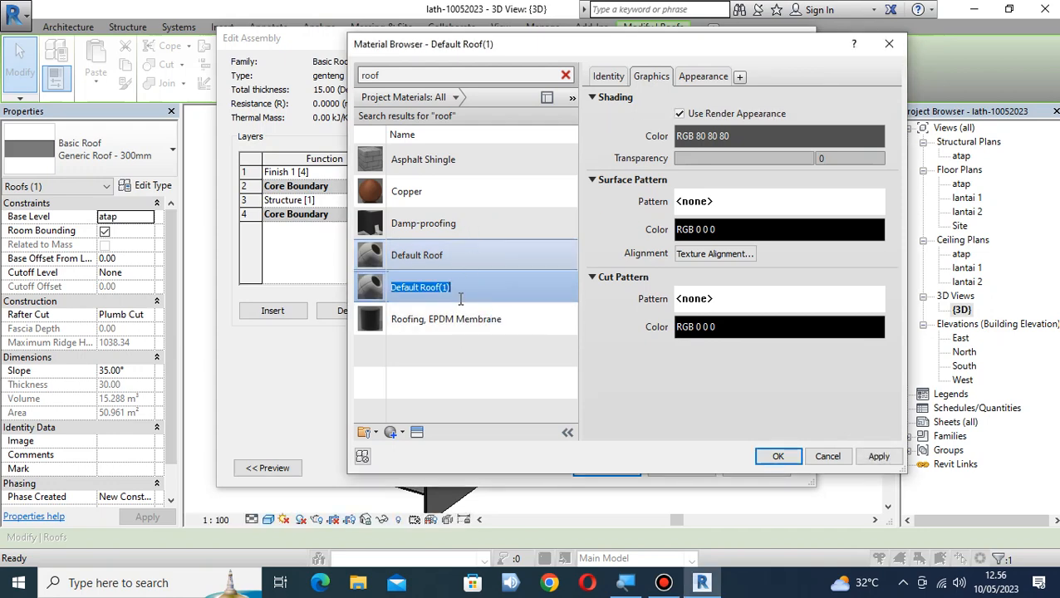
{"action": "type", "text": "genteng"}
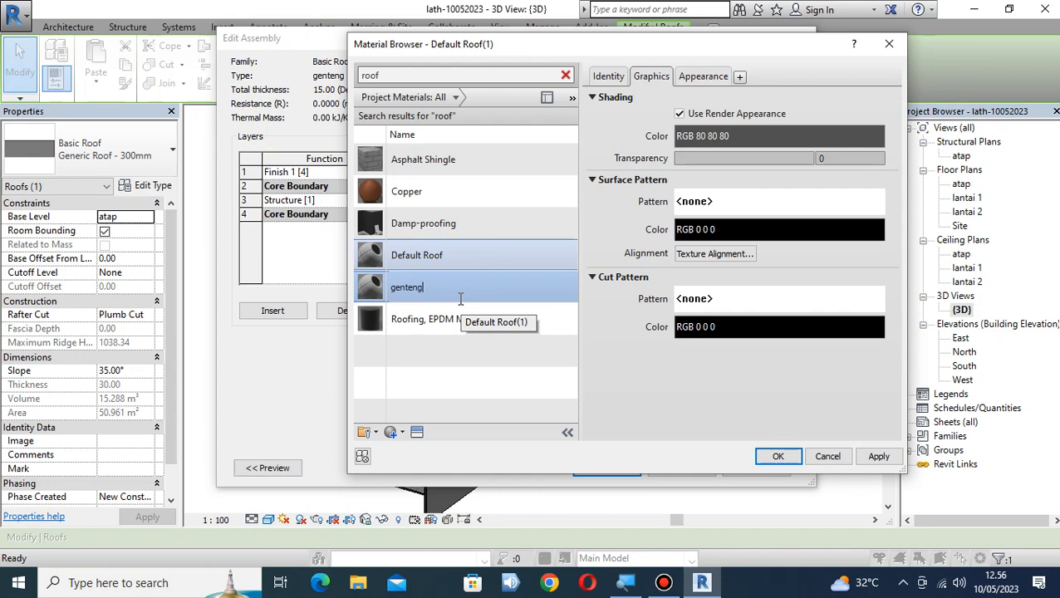
Set the genteng material's surface pattern to the model pattern Shake 150mm and apply the layered genteng type to the roof
{"action": "left_click", "coordinate": [757, 205]}
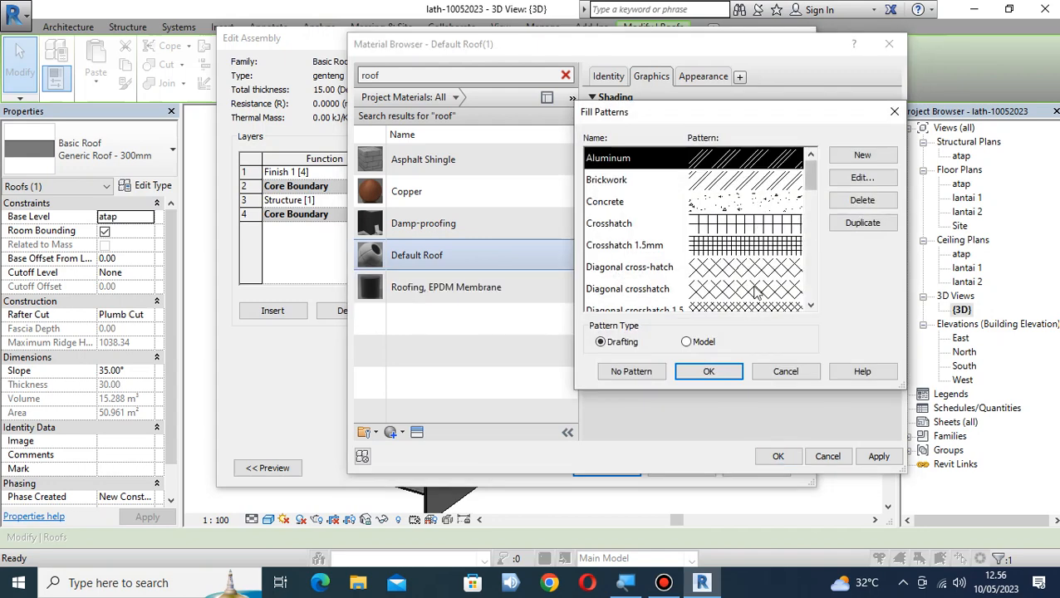
{"action": "left_click", "coordinate": [702, 342]}
{"action": "left_click_drag", "start_coordinate": [812, 198], "coordinate": [814, 281]}
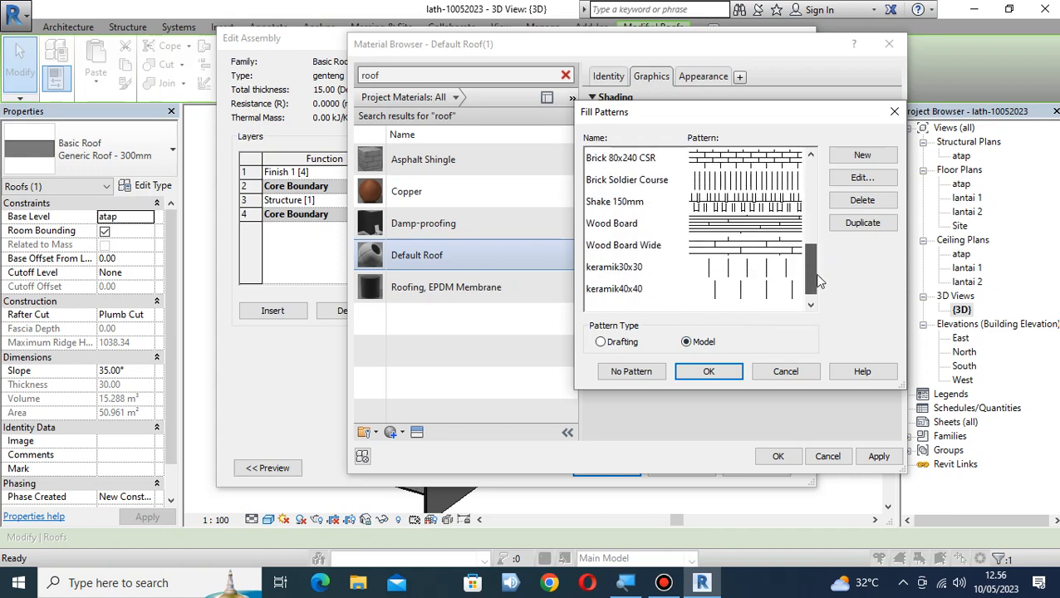
{"action": "left_click", "coordinate": [747, 210]}
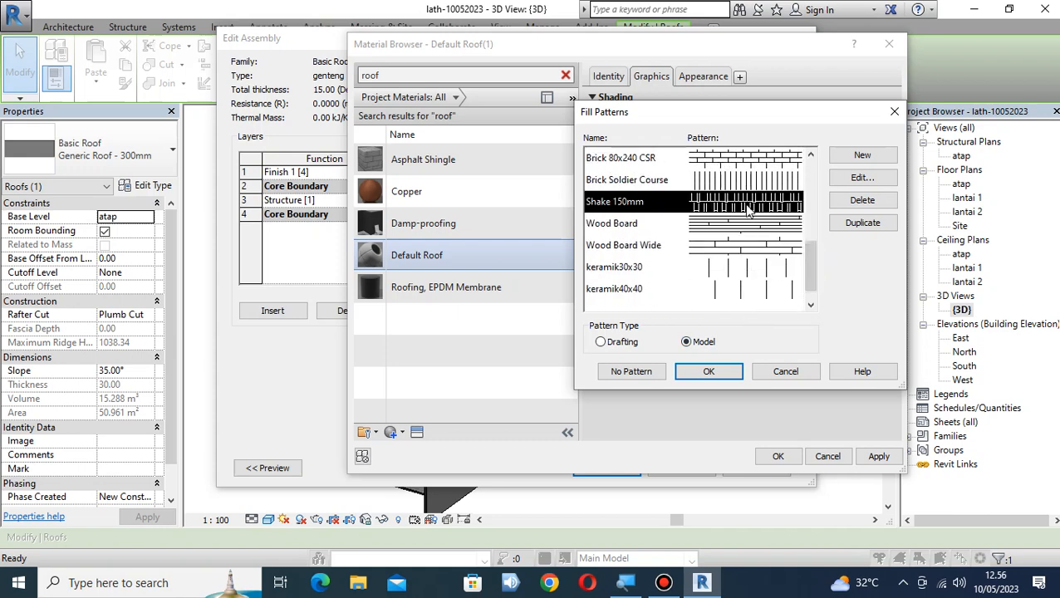
{"action": "left_click", "coordinate": [709, 372]}
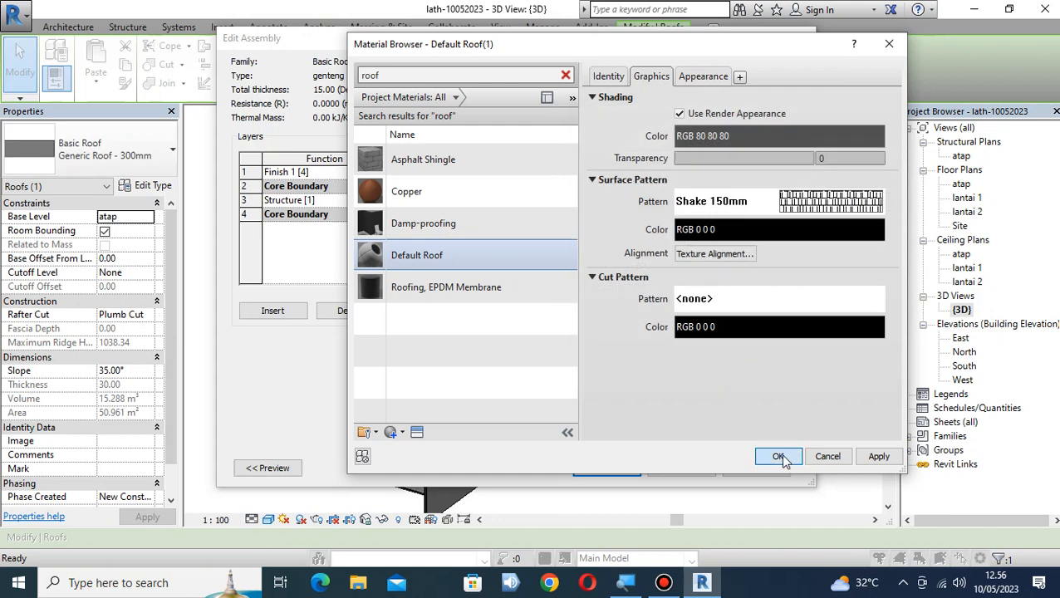
{"action": "left_click", "coordinate": [778, 456]}
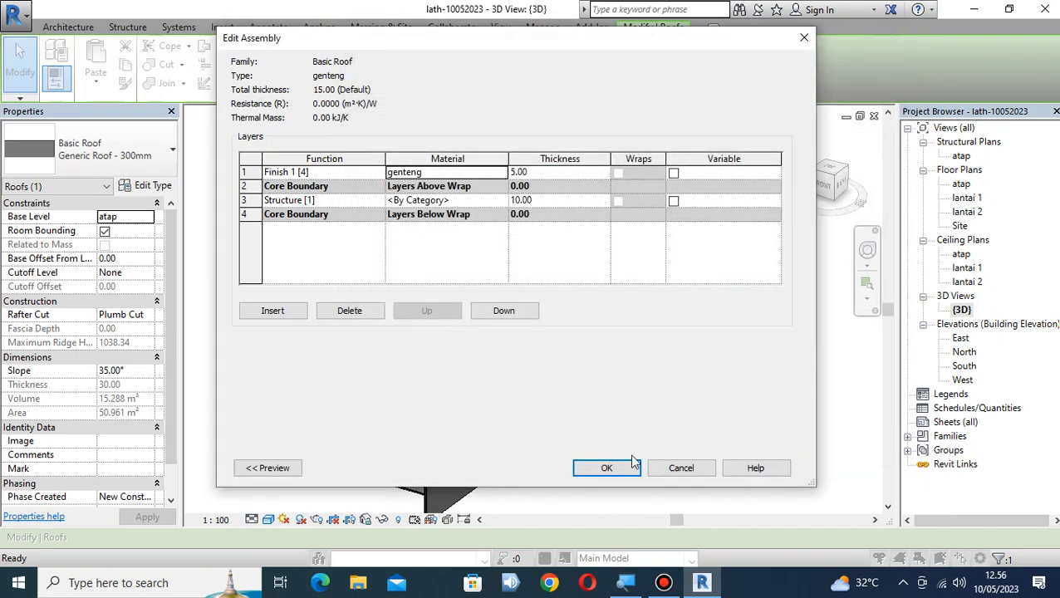
{"action": "left_click", "coordinate": [606, 467]}
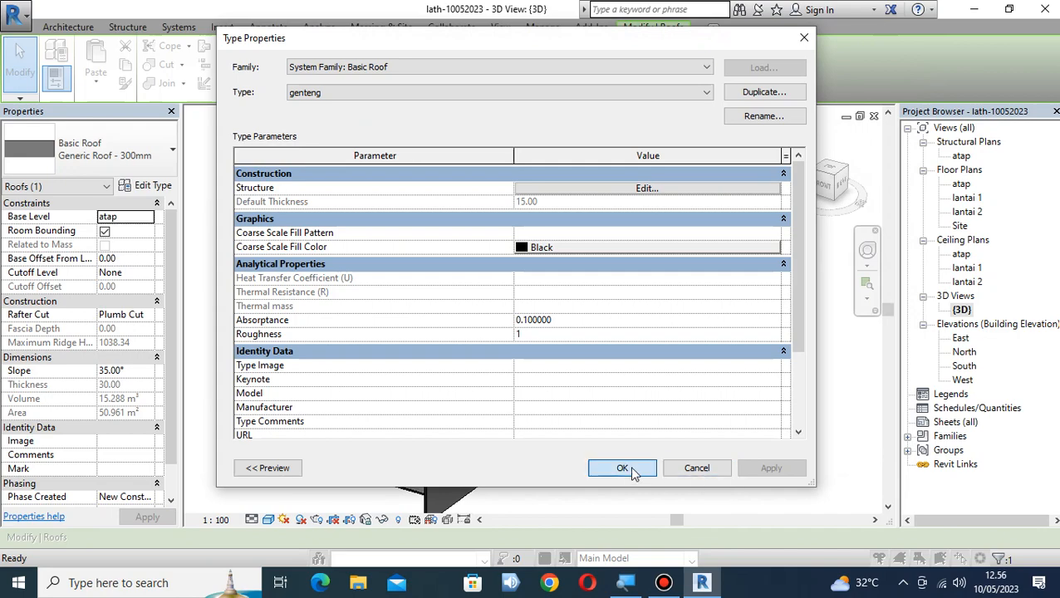
{"action": "left_click", "coordinate": [631, 469]}
{"action": "left_click", "coordinate": [680, 265]}
Inspect the tile pattern on the roof slope and set the 3D view's visual style to Hidden Line
{"action": "scroll", "coordinate": [531, 230], "scroll_direction": "up", "scroll_amount": 2}
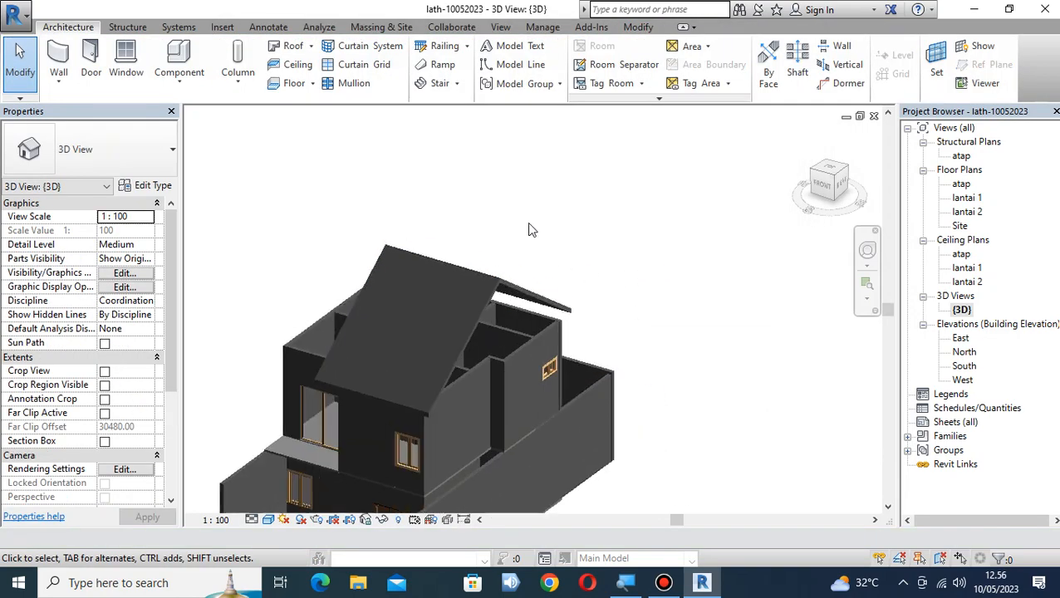
{"action": "middle_click_drag", "start_coordinate": [504, 267], "coordinate": [592, 296], "text": "shift"}
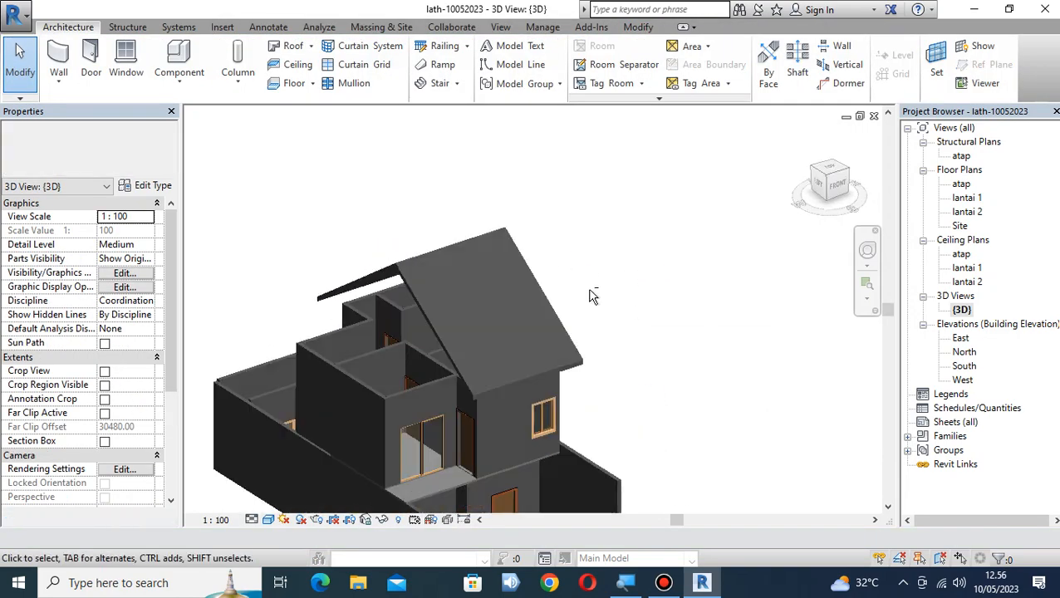
{"action": "scroll", "coordinate": [564, 309], "scroll_direction": "up", "scroll_amount": 5}
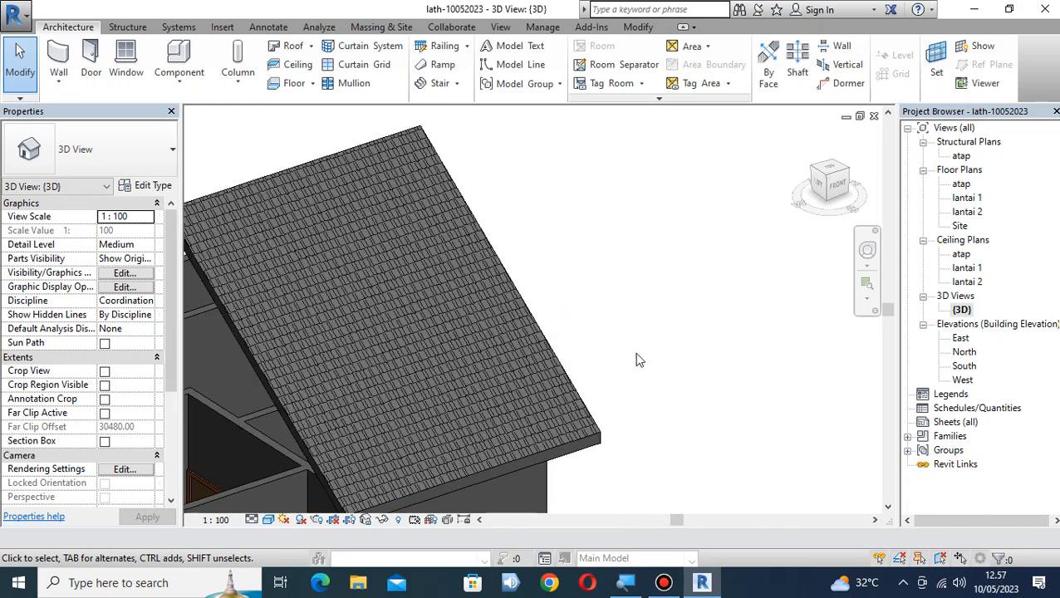
{"action": "scroll", "coordinate": [638, 360], "scroll_direction": "up", "scroll_amount": 2}
{"action": "scroll", "coordinate": [638, 362], "scroll_direction": "down", "scroll_amount": 2}
{"action": "left_click", "coordinate": [571, 424]}
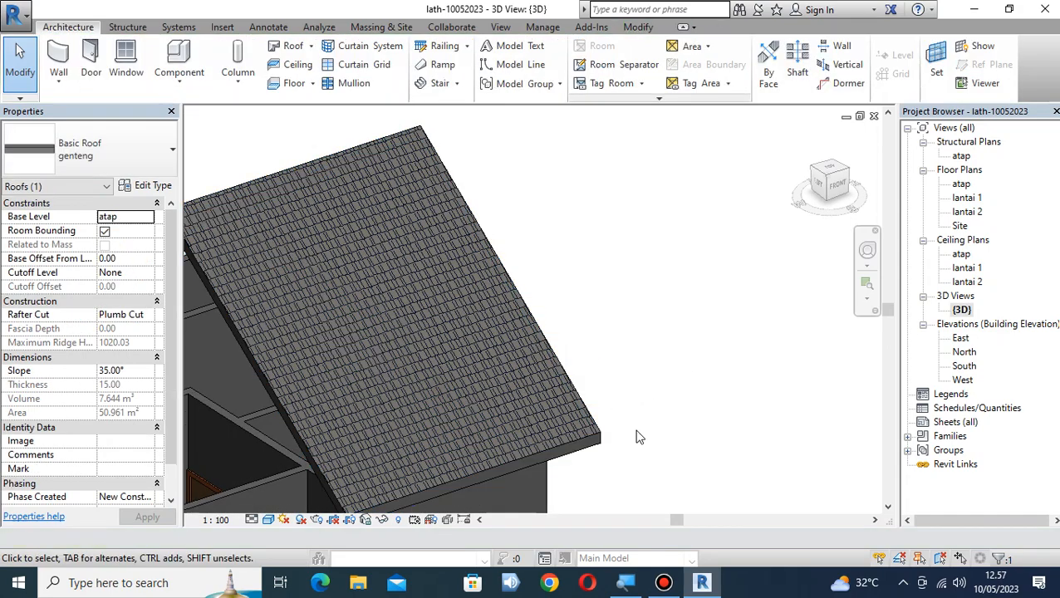
{"action": "left_click", "coordinate": [638, 437]}
{"action": "left_click", "coordinate": [269, 519]}
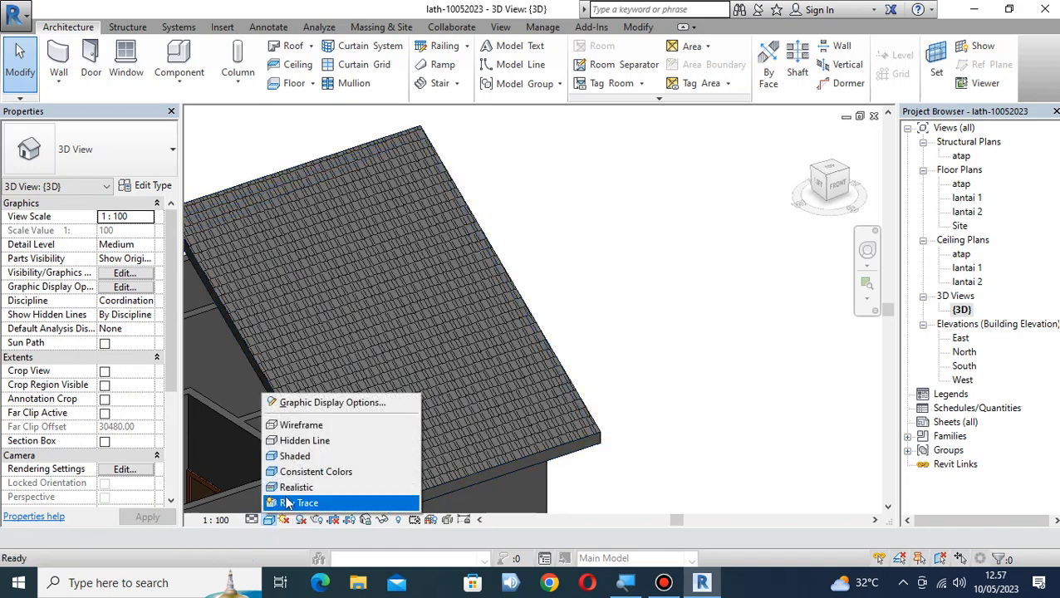
{"action": "left_click", "coordinate": [287, 440]}
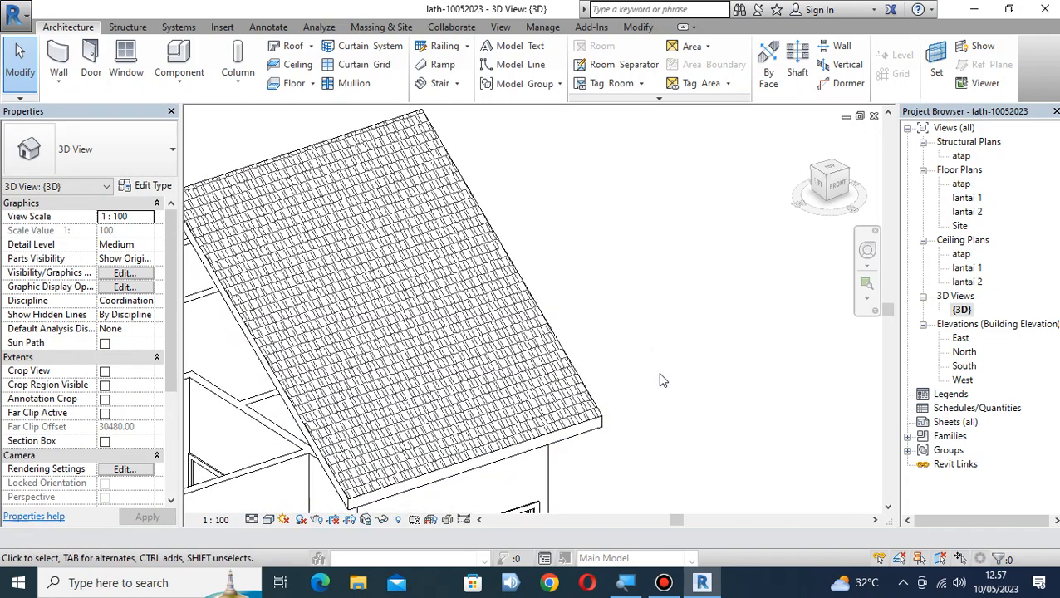
Reopen the genteng material's surface pattern from the roof's Finish 1 layer and examine the properties of Shake 150mm
{"action": "left_click", "coordinate": [566, 413]}
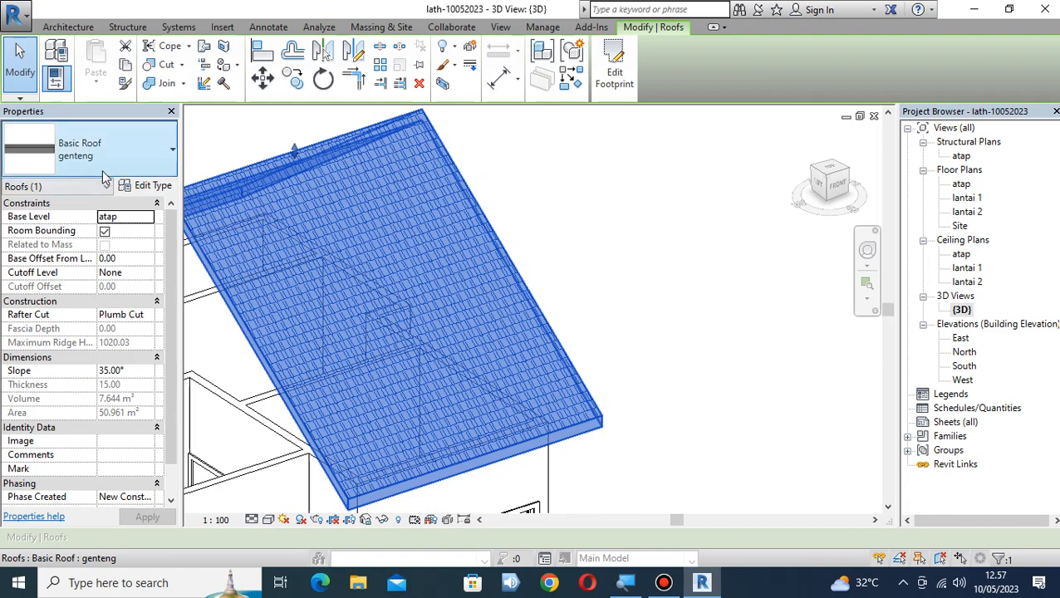
{"action": "left_click", "coordinate": [143, 186]}
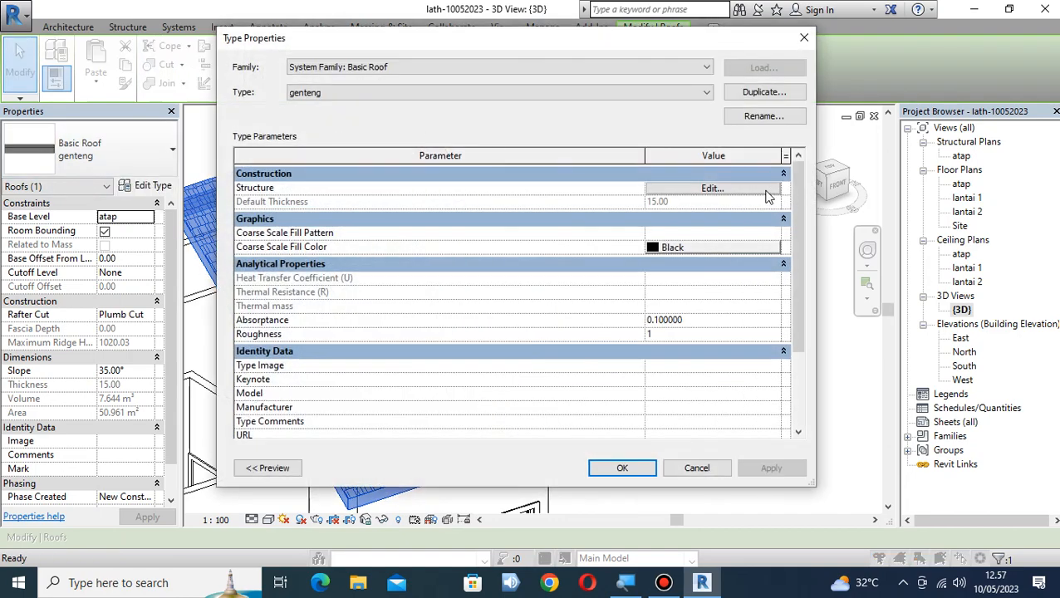
{"action": "left_click", "coordinate": [746, 190]}
{"action": "left_click", "coordinate": [712, 190]}
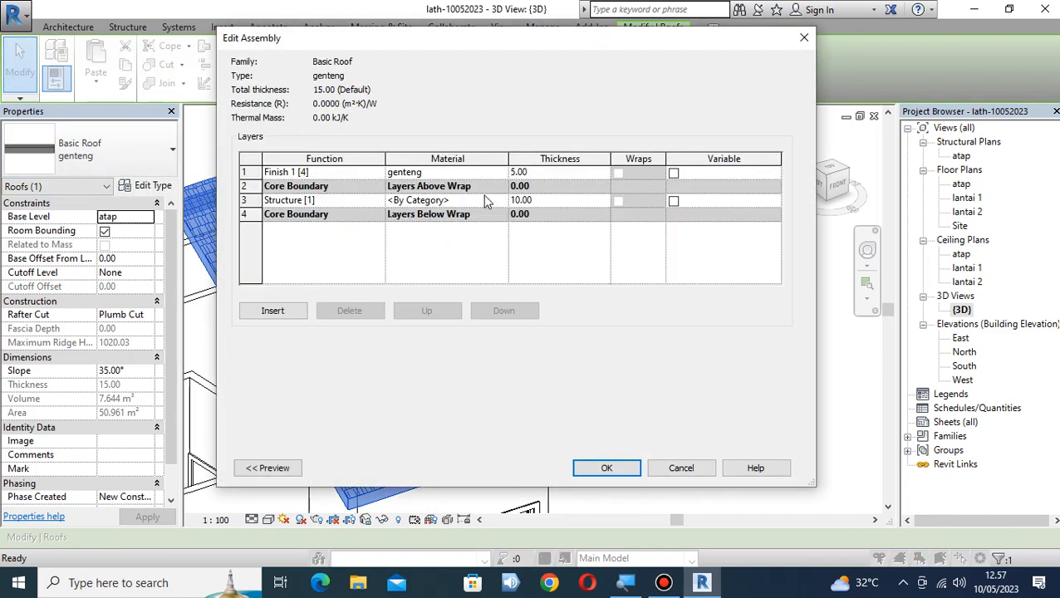
{"action": "left_click", "coordinate": [497, 173]}
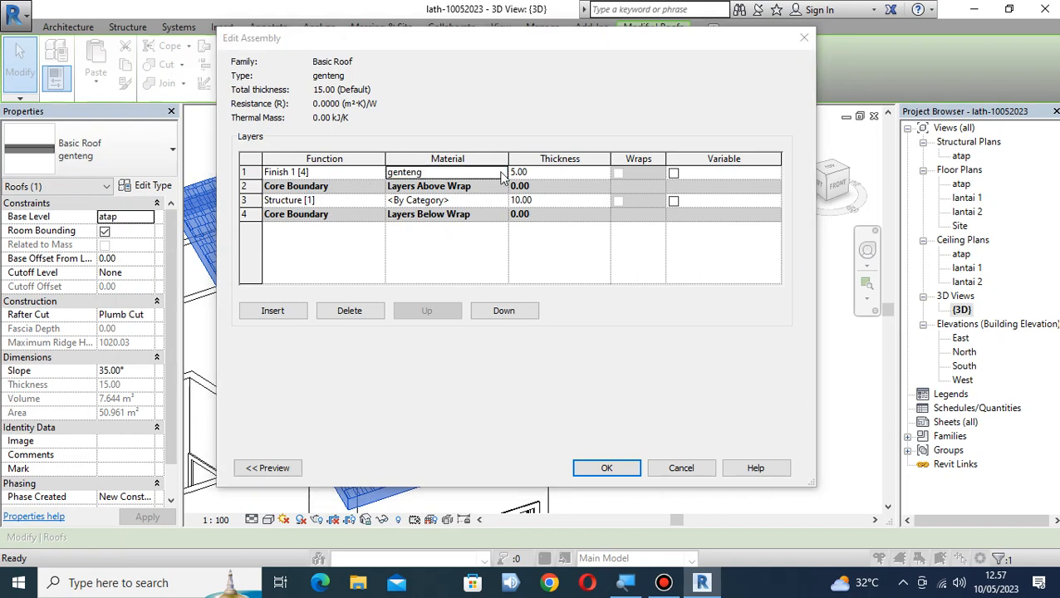
{"action": "left_click", "coordinate": [502, 173]}
{"action": "left_click", "coordinate": [843, 212]}
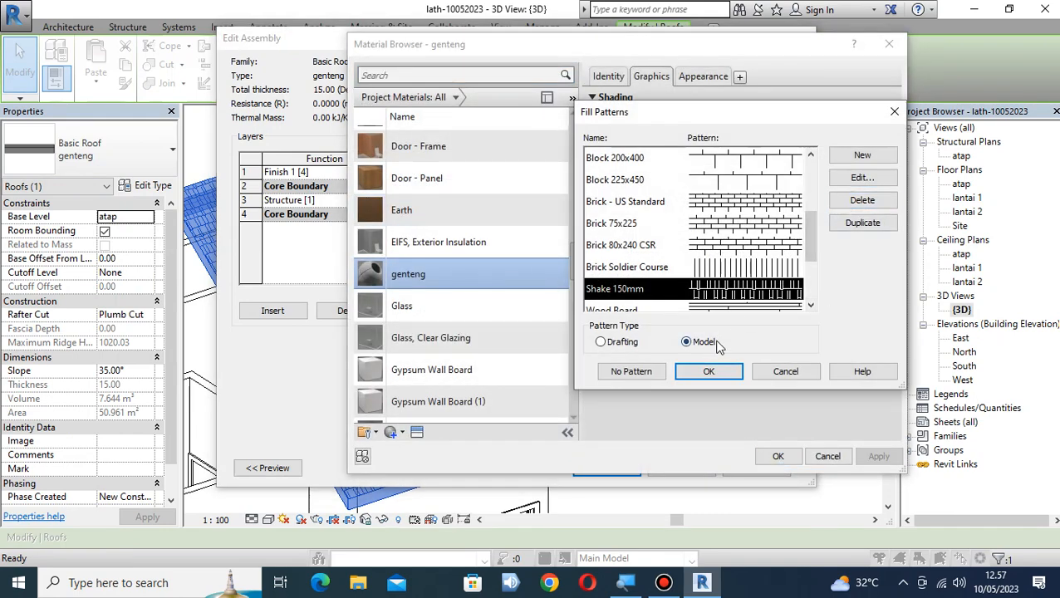
{"action": "double_click", "coordinate": [771, 298]}
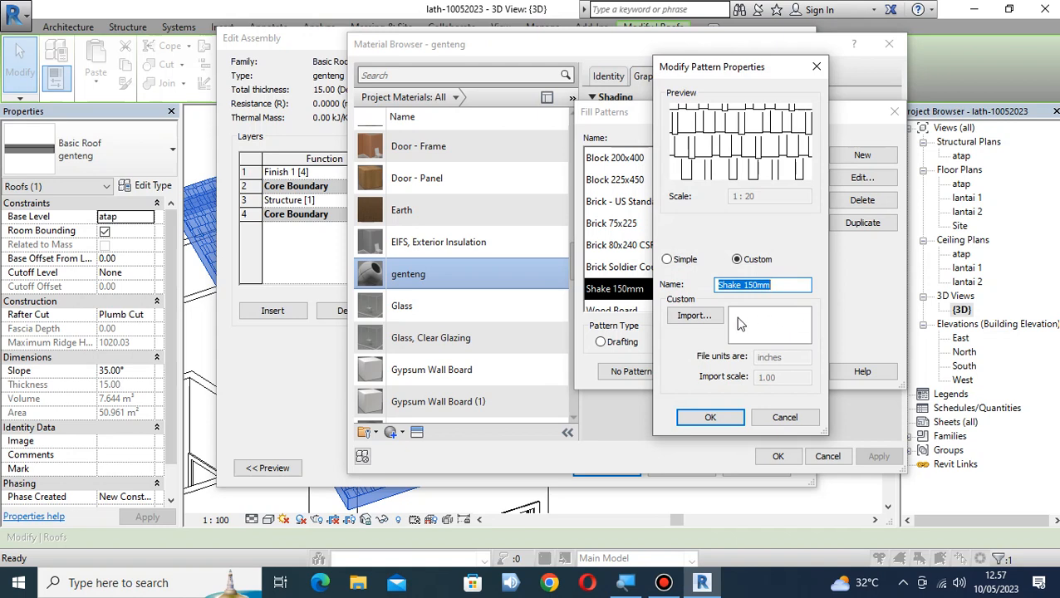
{"action": "left_click", "coordinate": [784, 417]}
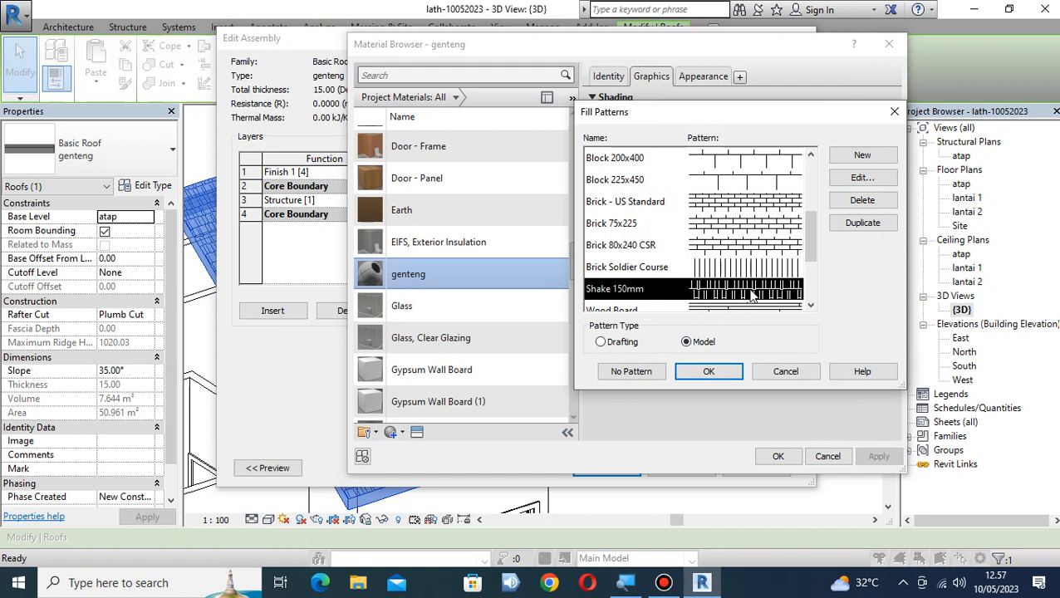
Duplicate the Shake 150mm model pattern under the name genteng30
{"action": "left_click", "coordinate": [864, 226]}
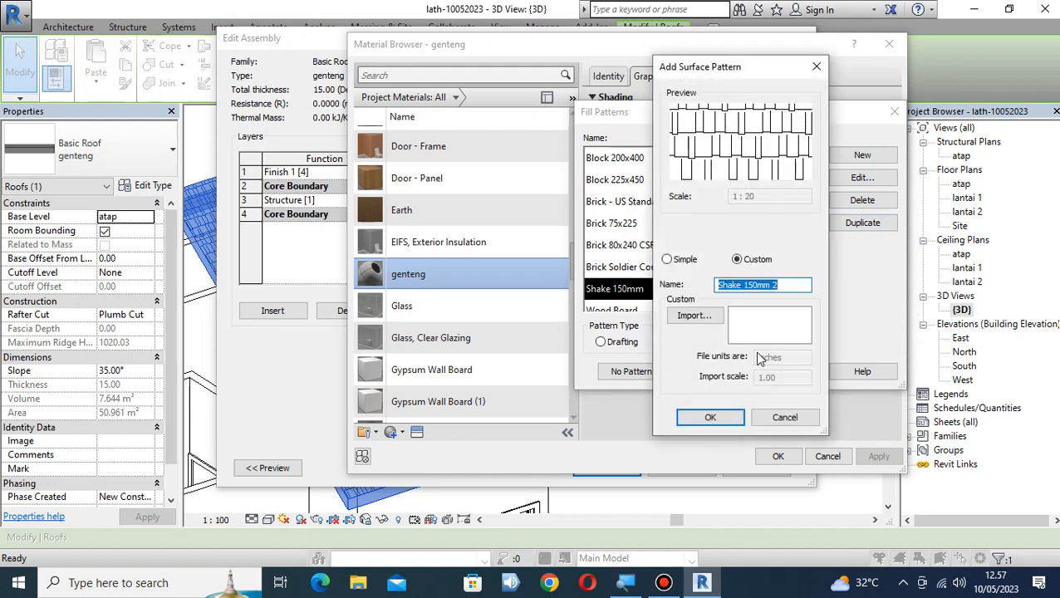
{"action": "type", "text": "genteng30"}
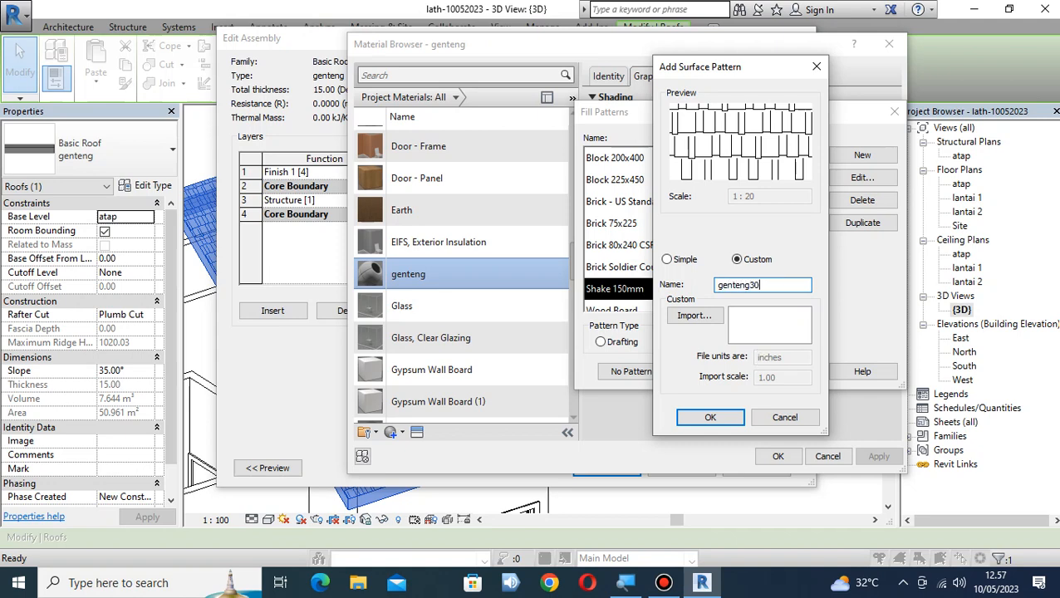
{"action": "left_click", "coordinate": [712, 418]}
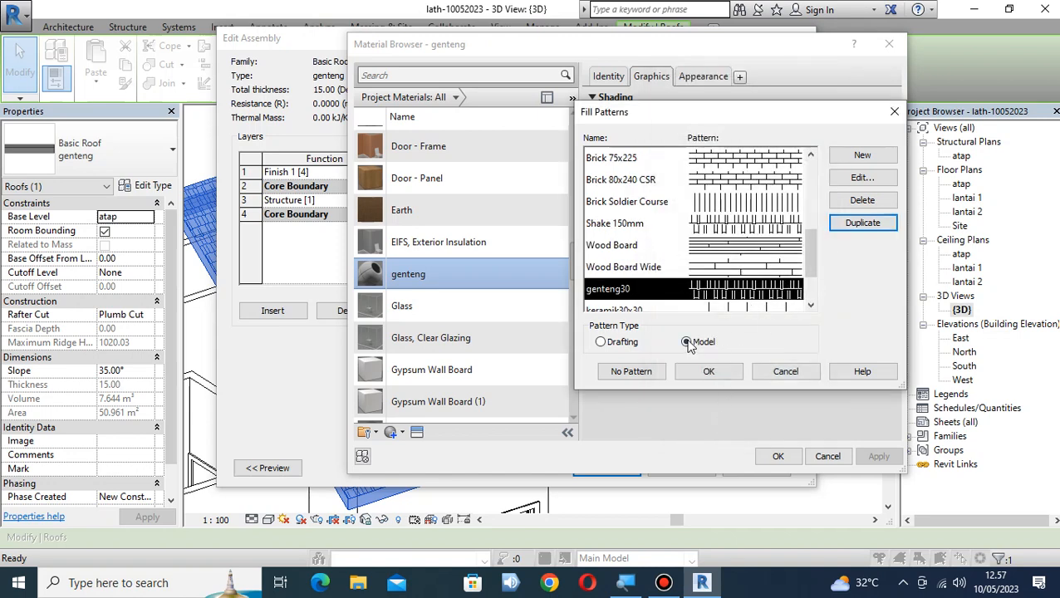
Compare the Simple and Custom options of the genteng30 pattern, discard the pattern and material edits, and deselect the roof
{"action": "double_click", "coordinate": [774, 297]}
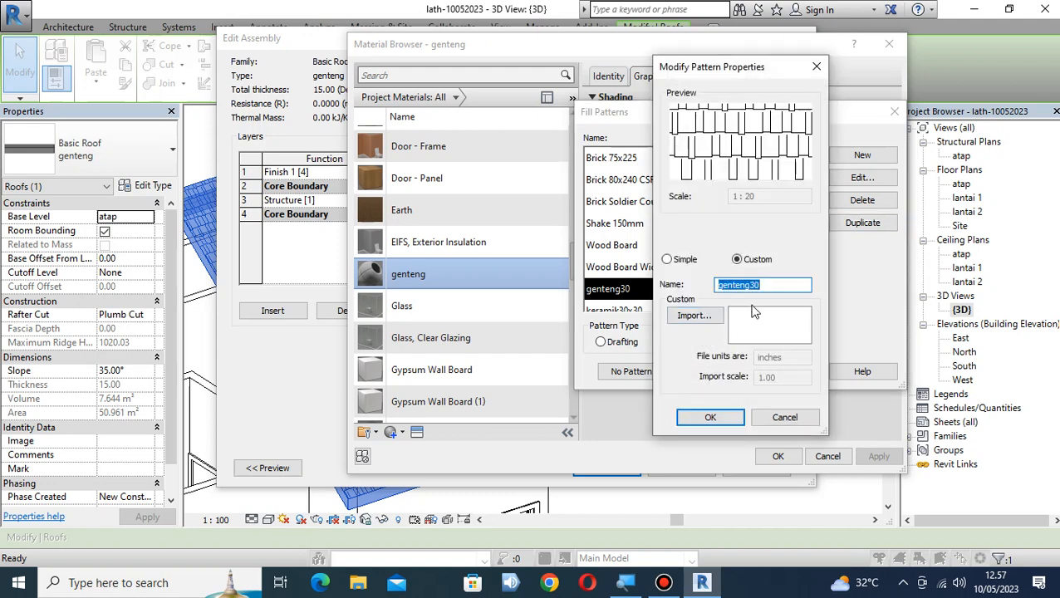
{"action": "left_click", "coordinate": [689, 263]}
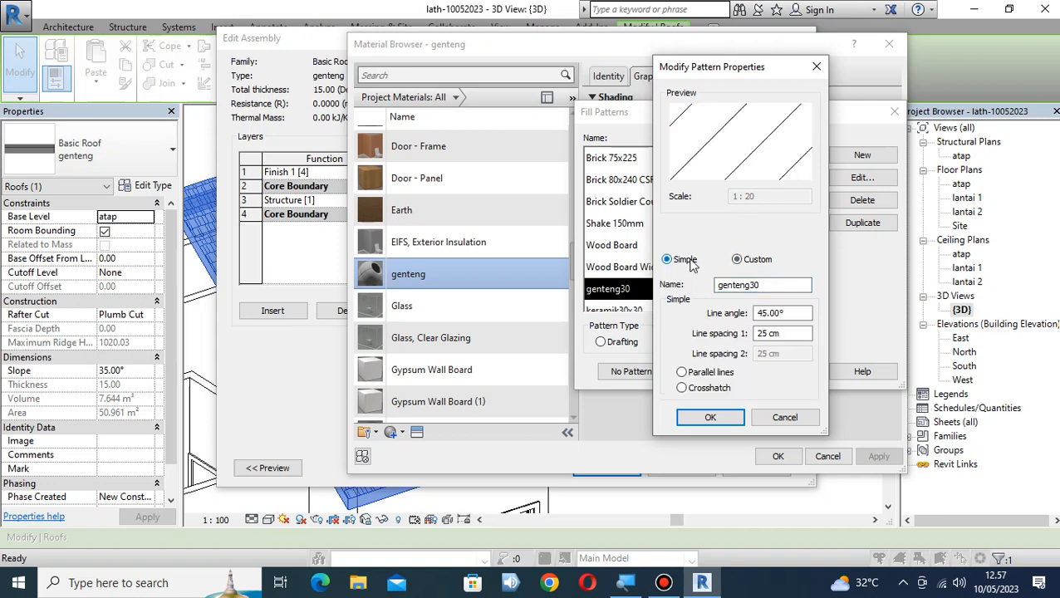
{"action": "left_click", "coordinate": [752, 266]}
{"action": "left_click", "coordinate": [688, 262]}
{"action": "left_click", "coordinate": [745, 263]}
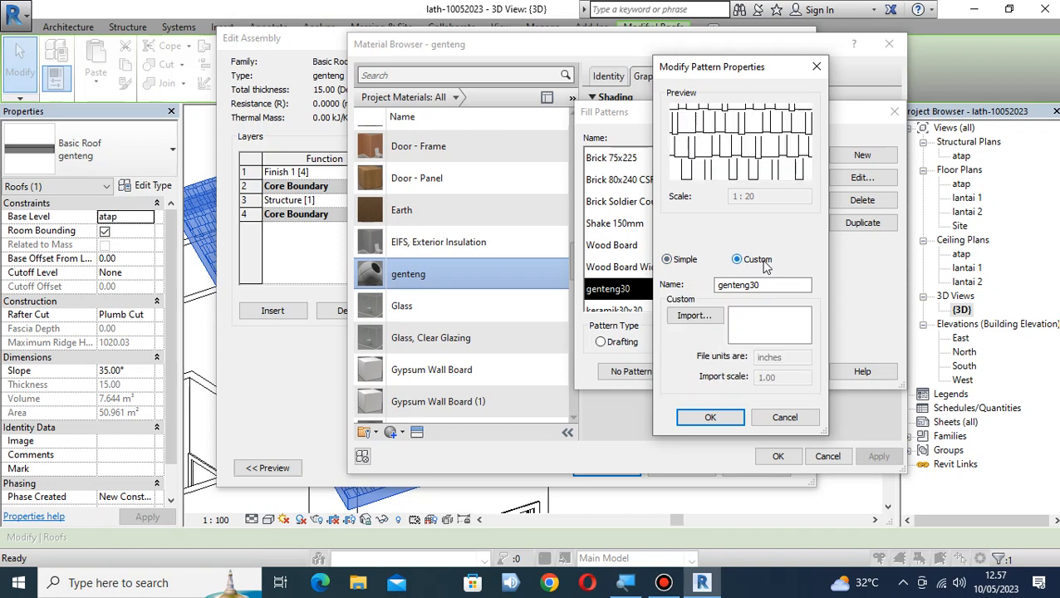
{"action": "left_click", "coordinate": [784, 418]}
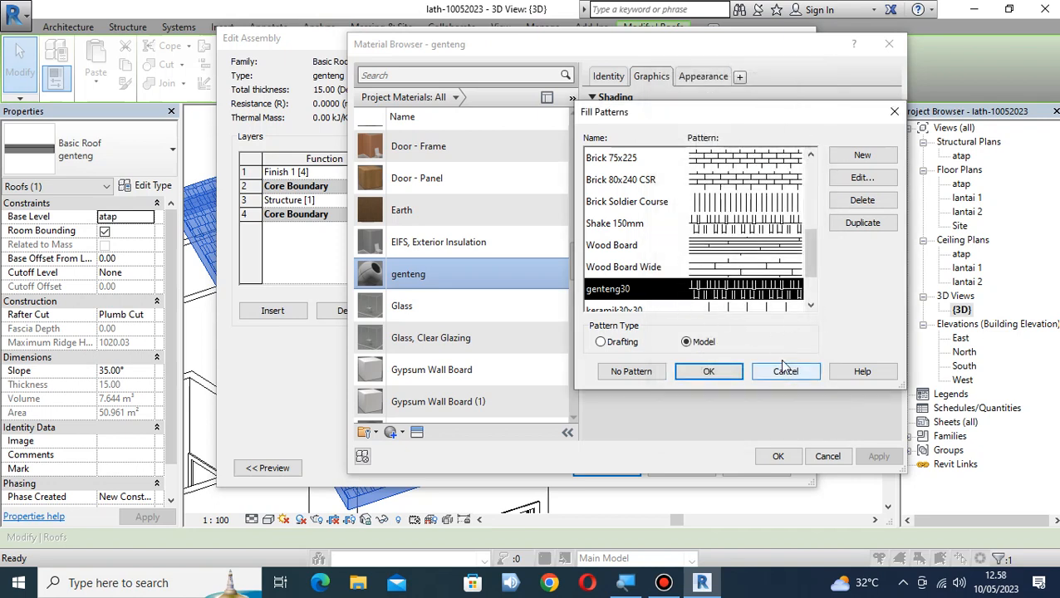
{"action": "left_click", "coordinate": [785, 371]}
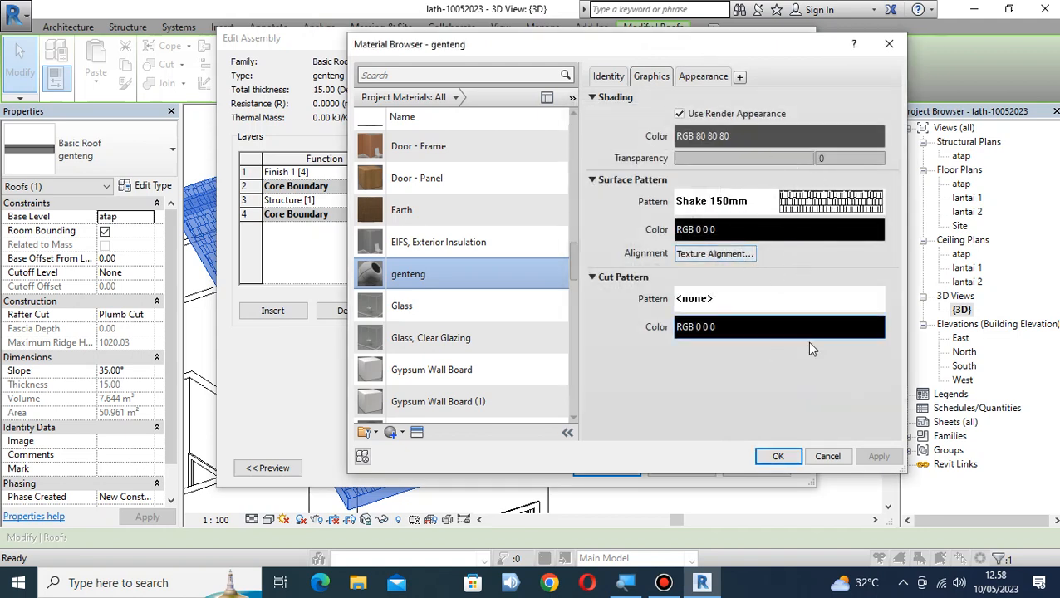
{"action": "left_click", "coordinate": [828, 458]}
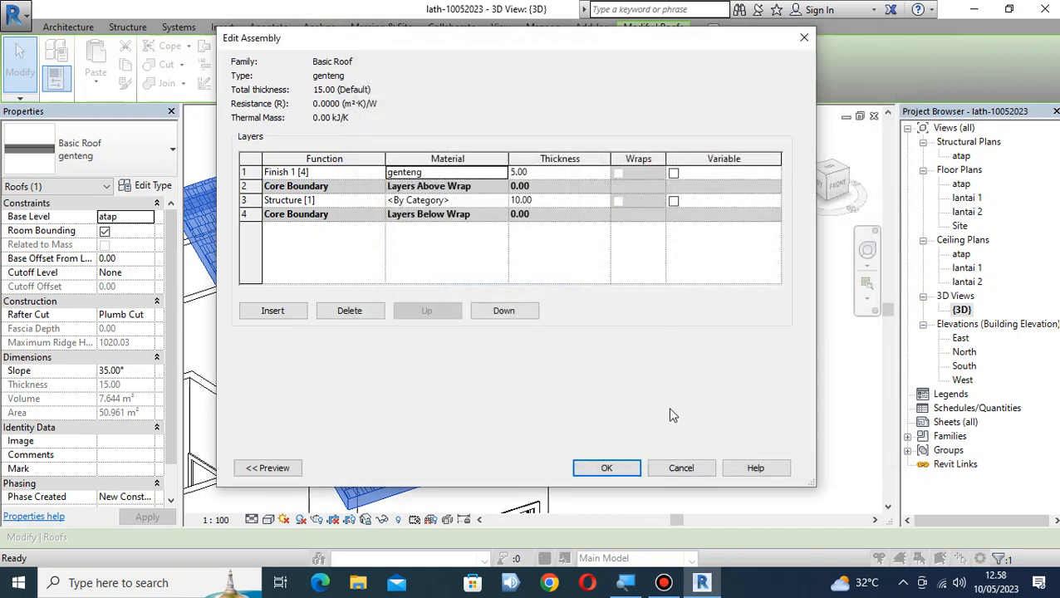
{"action": "left_click", "coordinate": [622, 470]}
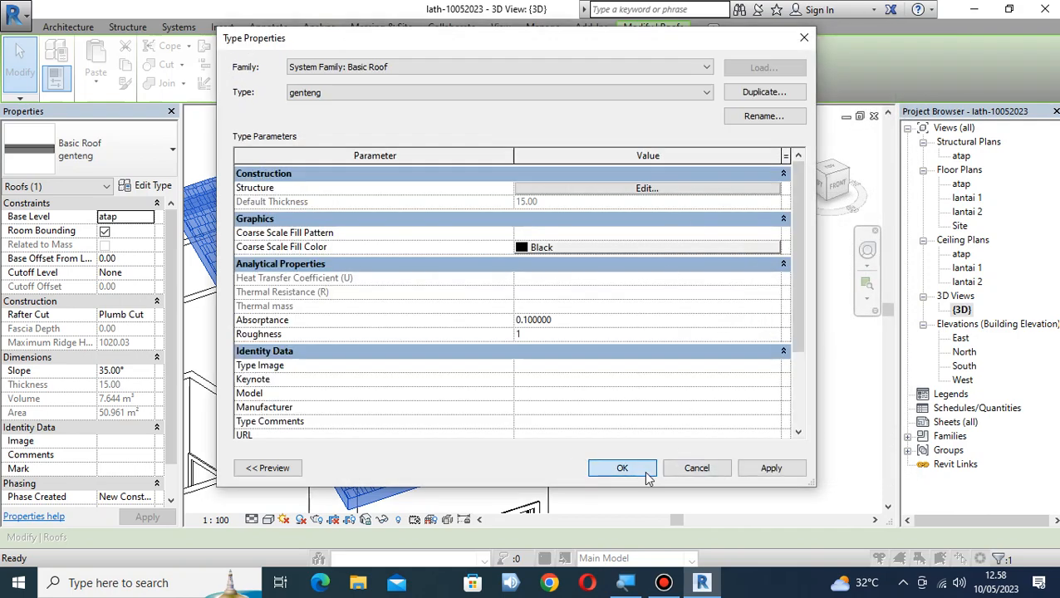
{"action": "left_click", "coordinate": [646, 475]}
{"action": "left_click", "coordinate": [636, 326]}
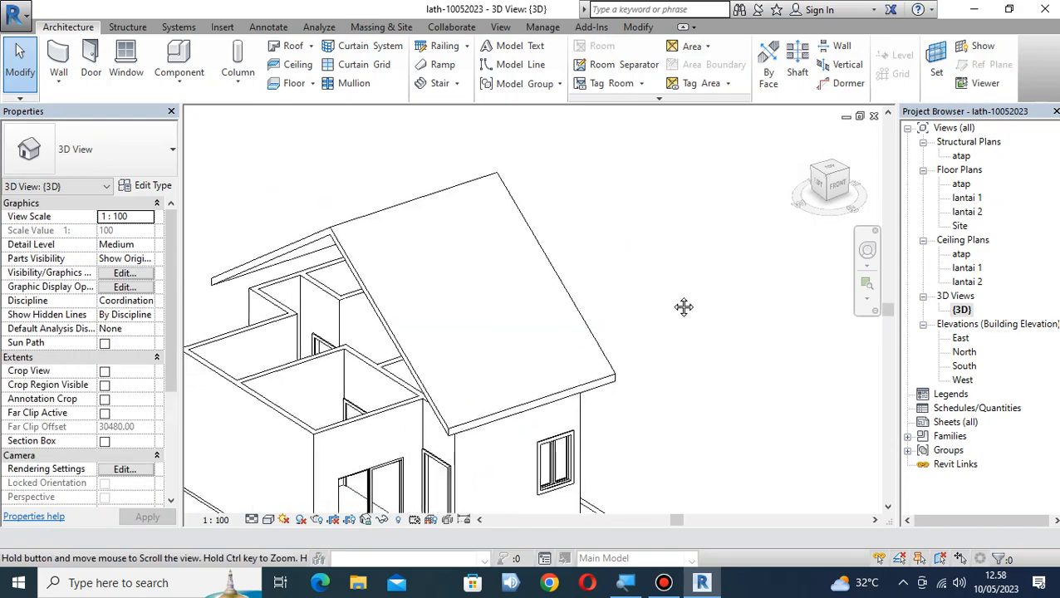
Open the atap floor plan and select the genteng roof
{"action": "mouse_move", "coordinate": [683, 307]}
{"action": "middle_mouse_down"}
{"action": "mouse_move", "coordinate": [676, 284]}
{"action": "mouse_move", "coordinate": [700, 256]}
{"action": "mouse_move", "coordinate": [620, 287]}
{"action": "mouse_move", "coordinate": [723, 249]}
{"action": "mouse_move", "coordinate": [872, 232]}
{"action": "middle_mouse_up"}
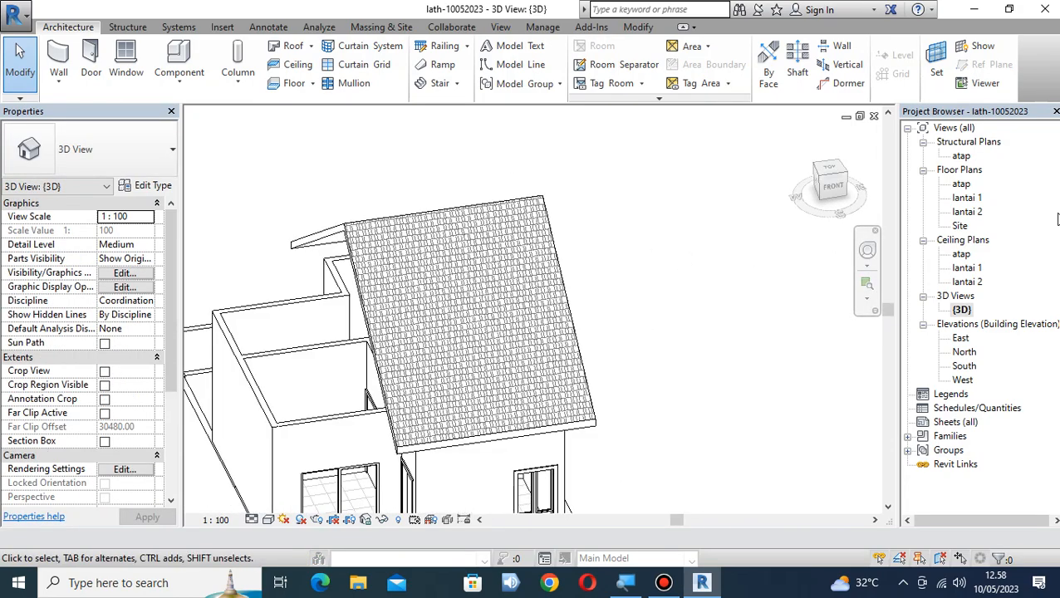
{"action": "left_click", "coordinate": [962, 184]}
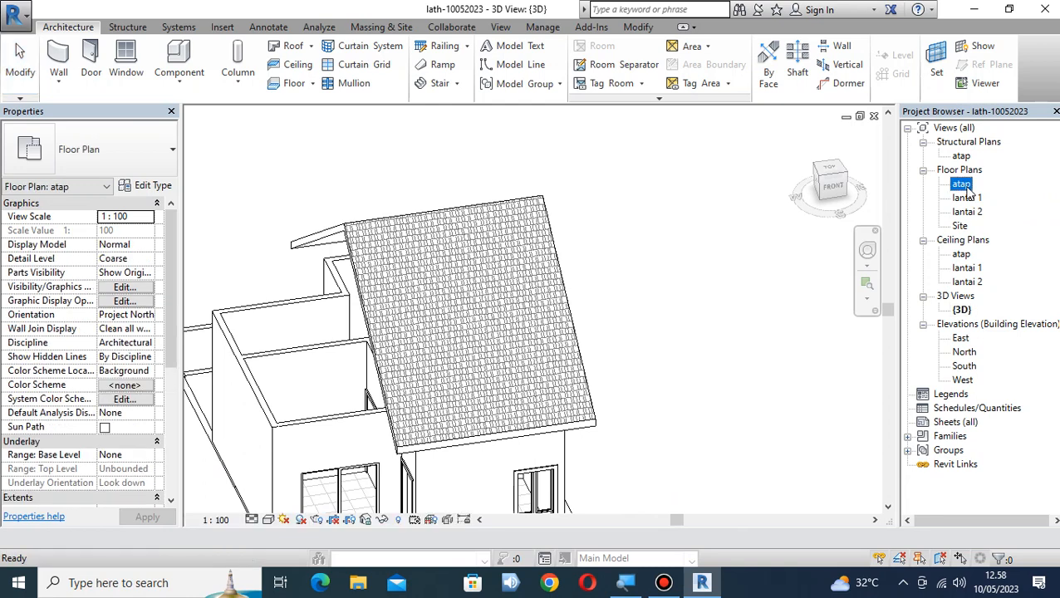
{"action": "double_click", "coordinate": [963, 187]}
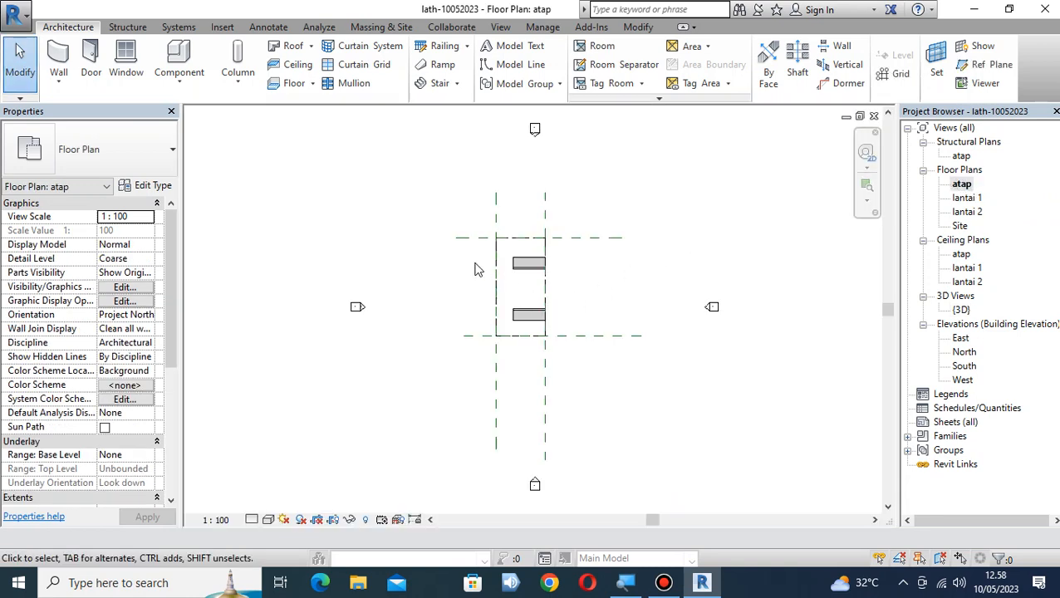
{"action": "scroll", "coordinate": [569, 276], "scroll_direction": "up", "scroll_amount": 1}
{"action": "middle_click_drag", "start_coordinate": [713, 256], "coordinate": [752, 173]}
{"action": "scroll", "coordinate": [588, 164], "scroll_direction": "up", "scroll_amount": 2}
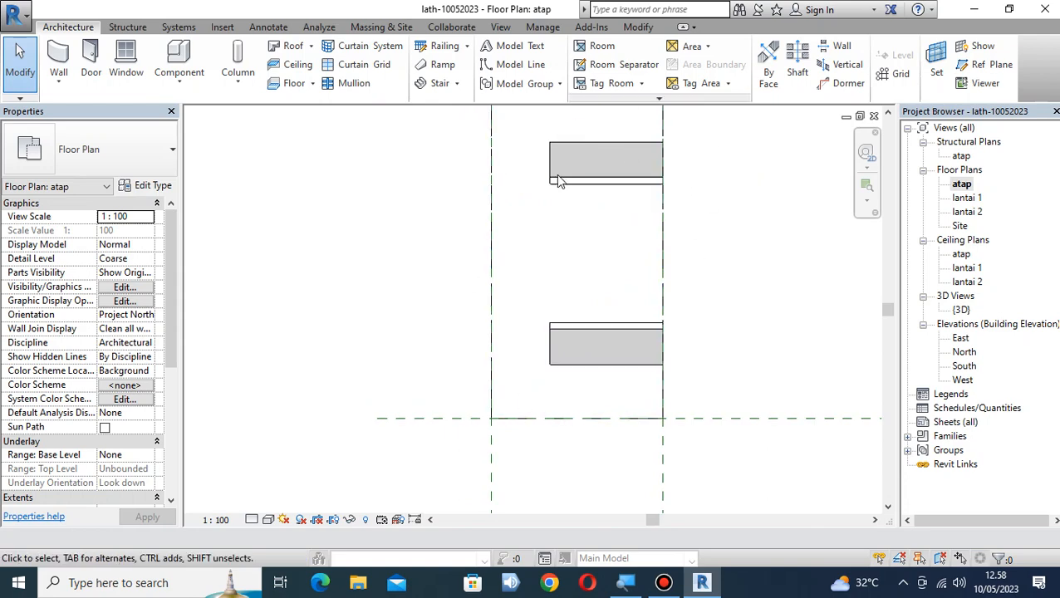
{"action": "left_click", "coordinate": [639, 183]}
{"action": "scroll", "coordinate": [720, 174], "scroll_direction": "up", "scroll_amount": 3}
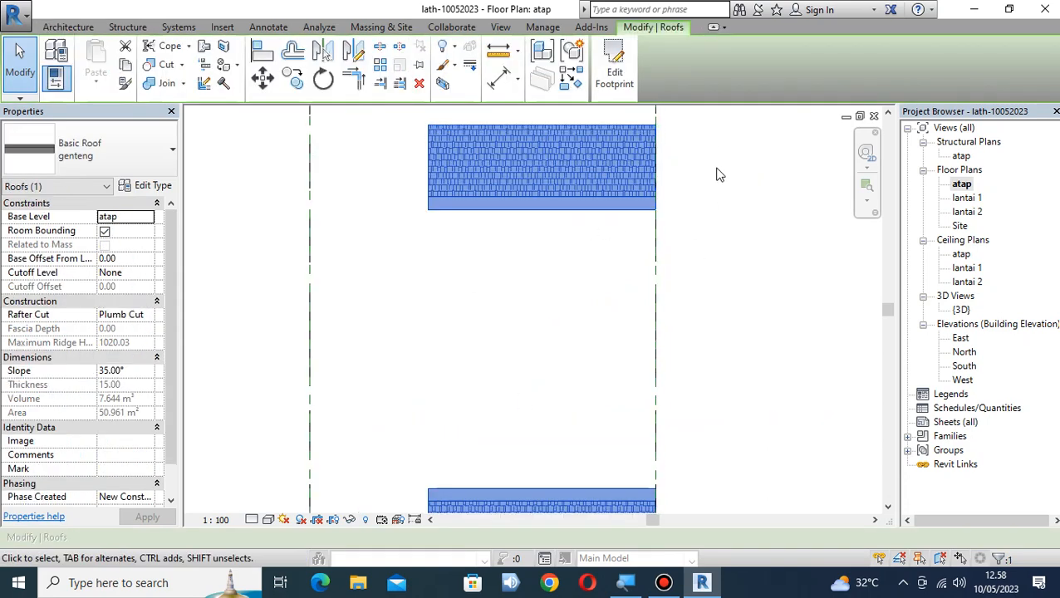
Set the atap plan's view range to a cut plane offset of 350 and a top offset of 350
{"action": "left_click", "coordinate": [749, 219]}
{"action": "scroll", "coordinate": [751, 221], "scroll_direction": "down", "scroll_amount": 3}
{"action": "middle_click_drag", "start_coordinate": [758, 254], "coordinate": [758, 229]}
{"action": "scroll", "coordinate": [726, 188], "scroll_direction": "up", "scroll_amount": 1}
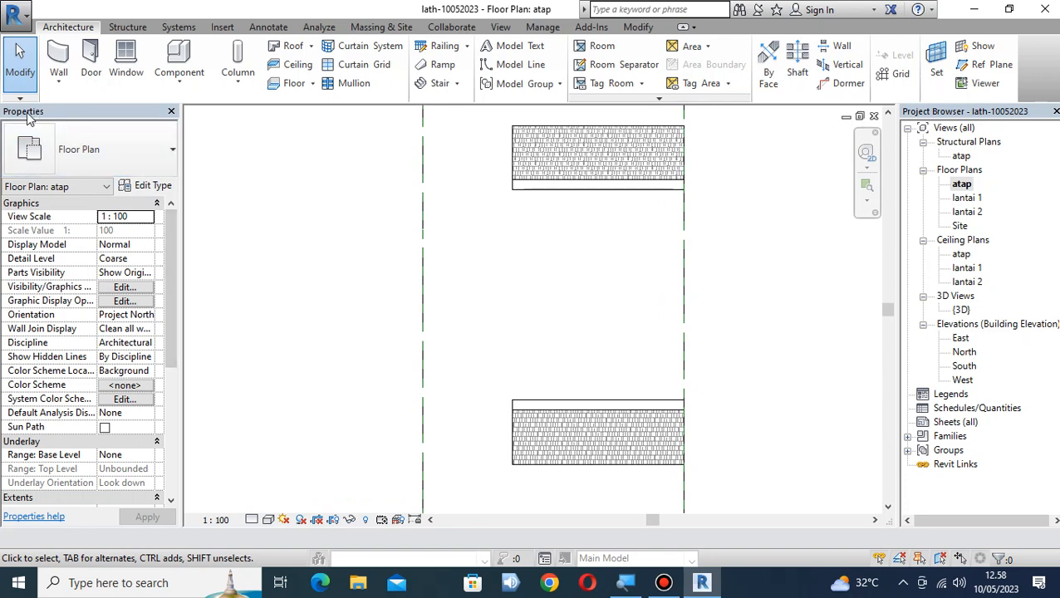
{"action": "left_click_drag", "start_coordinate": [172, 281], "coordinate": [176, 375]}
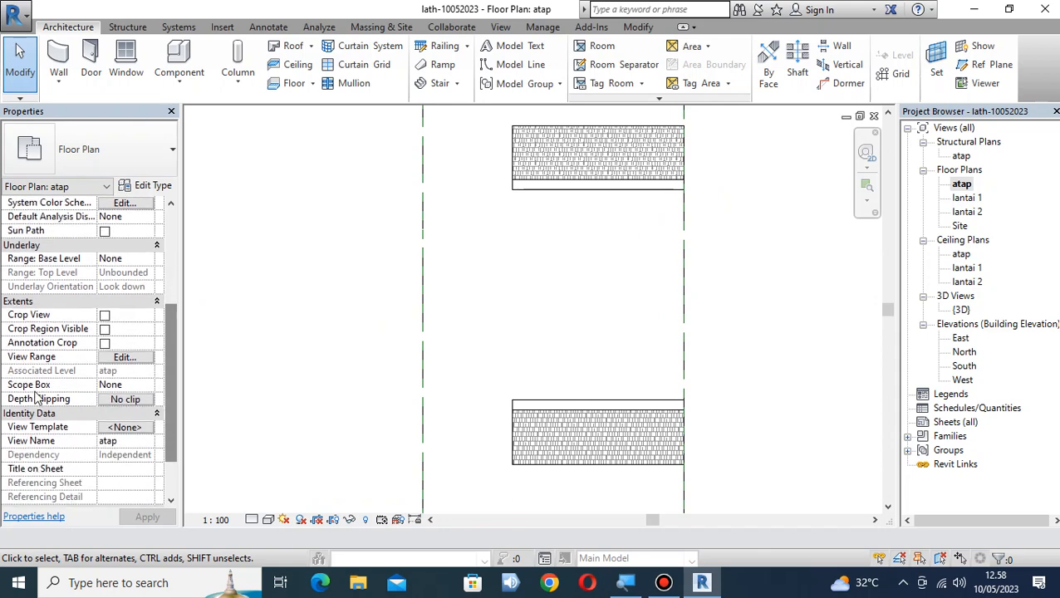
{"action": "left_click", "coordinate": [141, 361]}
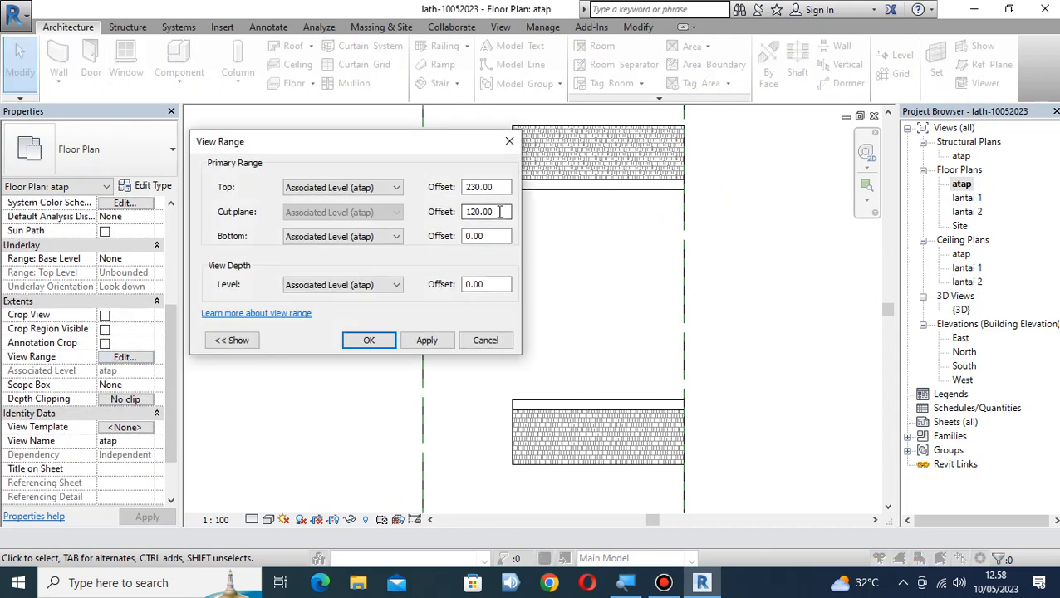
{"action": "left_click_drag", "start_coordinate": [501, 211], "coordinate": [478, 212]}
{"action": "type", "text": "350"}
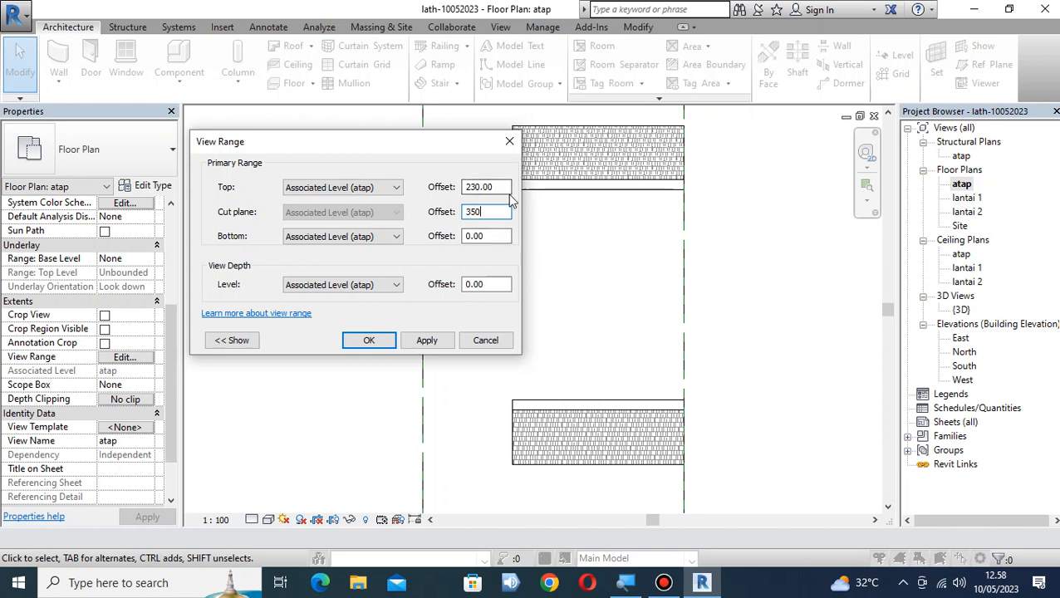
{"action": "left_click_drag", "start_coordinate": [509, 187], "coordinate": [448, 190]}
{"action": "type", "text": "350"}
{"action": "left_click", "coordinate": [370, 342]}
{"action": "scroll", "coordinate": [706, 329], "scroll_direction": "up", "scroll_amount": 2}
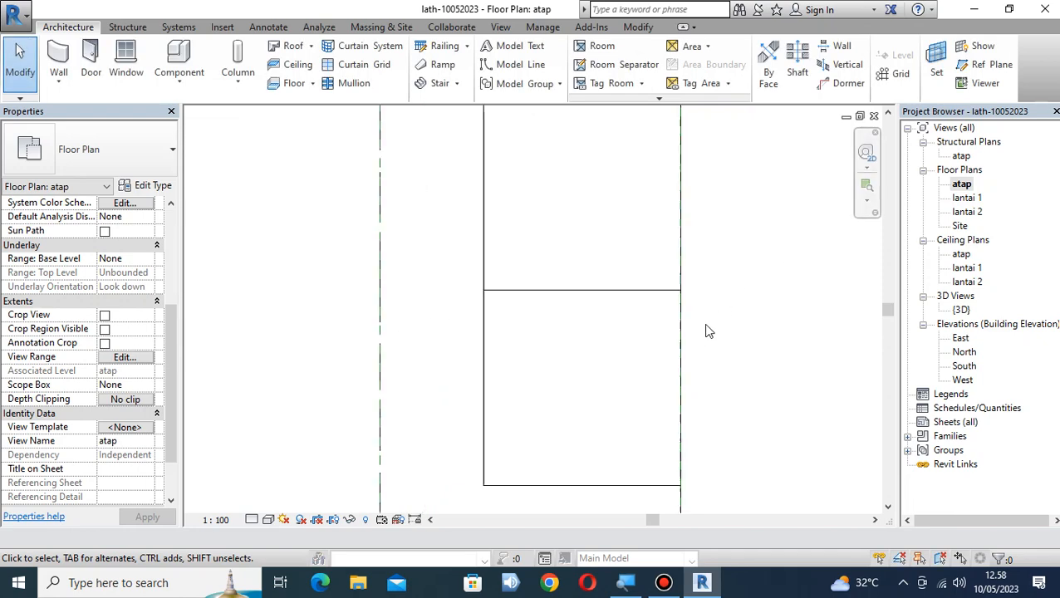
{"action": "scroll", "coordinate": [754, 324], "scroll_direction": "down", "scroll_amount": 3}
{"action": "middle_click_drag", "start_coordinate": [769, 347], "coordinate": [753, 329]}
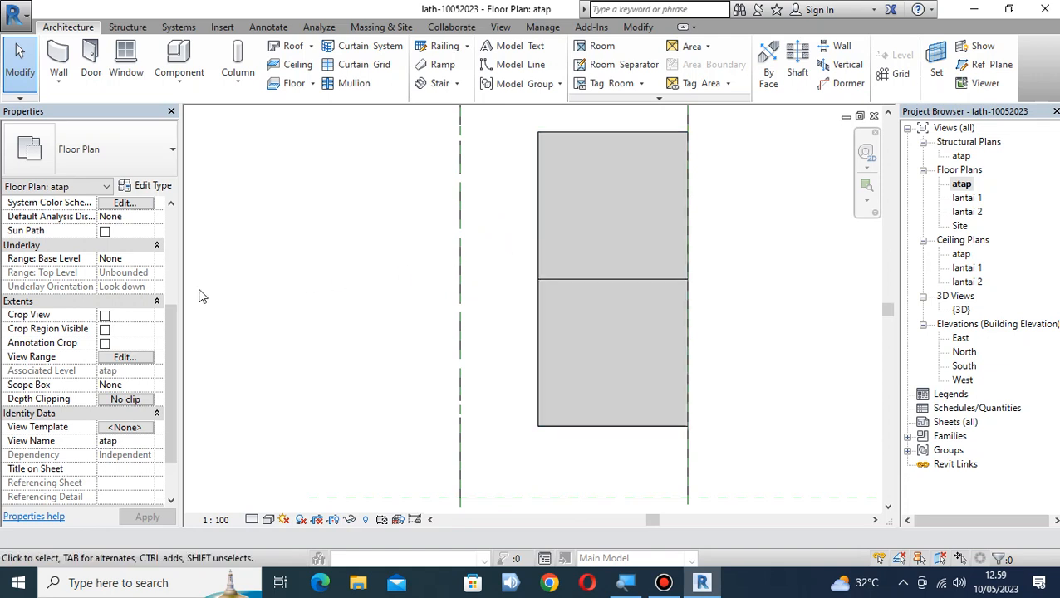
Set the underlay base level of the atap floor plan to lantai 2
{"action": "scroll", "coordinate": [125, 314], "scroll_direction": "down", "scroll_amount": 2}
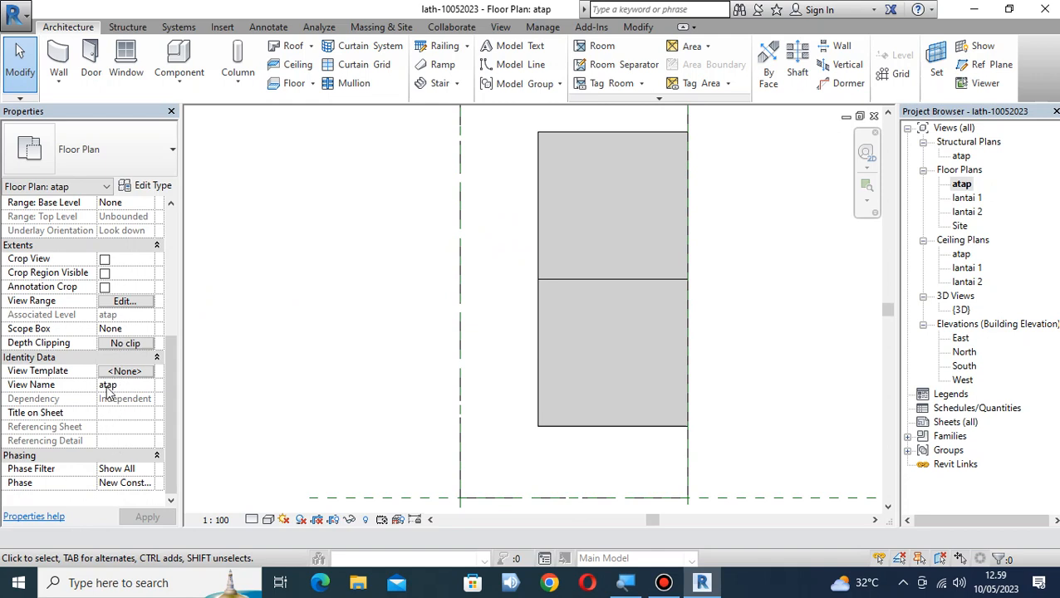
{"action": "scroll", "coordinate": [108, 390], "scroll_direction": "up", "scroll_amount": 5}
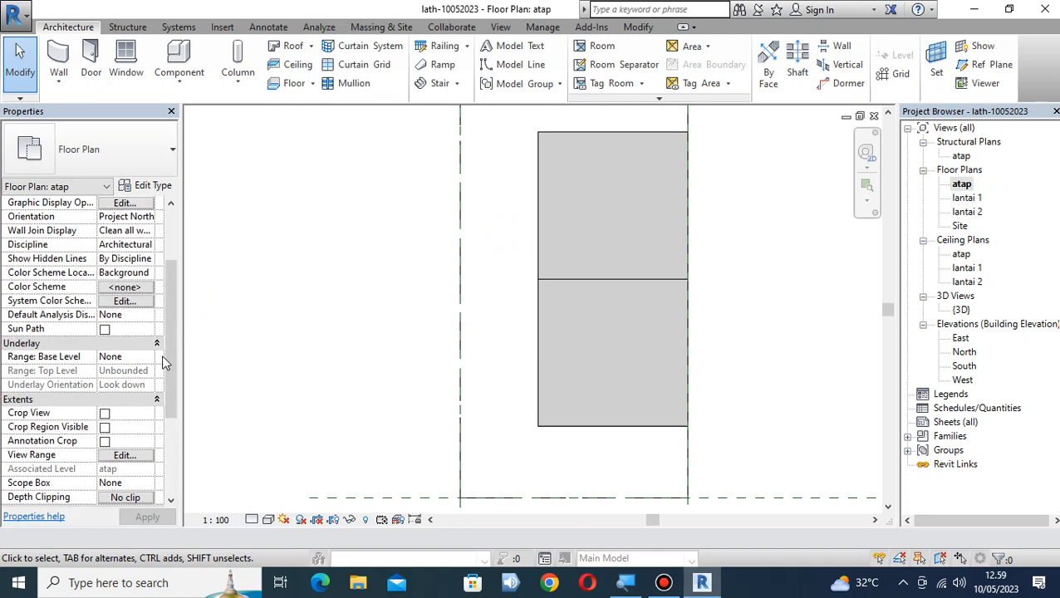
{"action": "left_click", "coordinate": [148, 358]}
{"action": "left_click", "coordinate": [148, 359]}
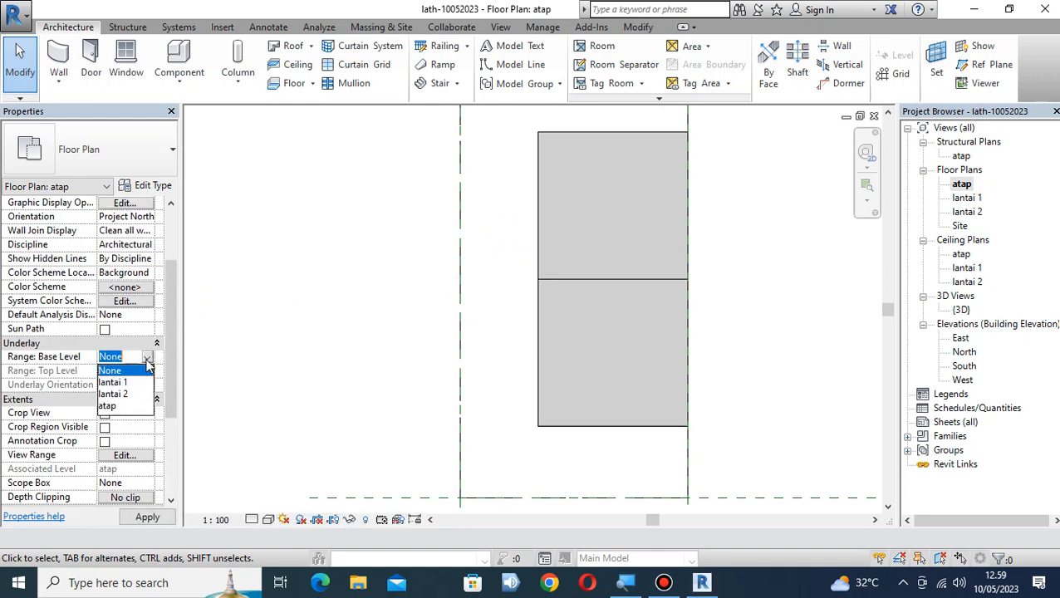
{"action": "left_click", "coordinate": [116, 394]}
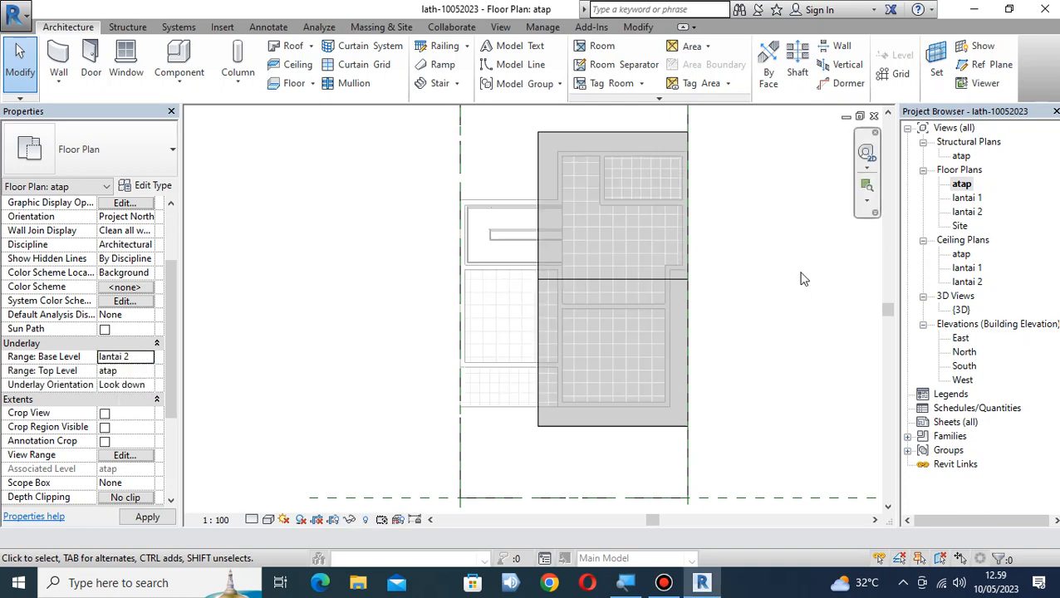
{"action": "scroll", "coordinate": [768, 227], "scroll_direction": "up", "scroll_amount": 1}
{"action": "middle_click_drag", "start_coordinate": [772, 232], "coordinate": [839, 307]}
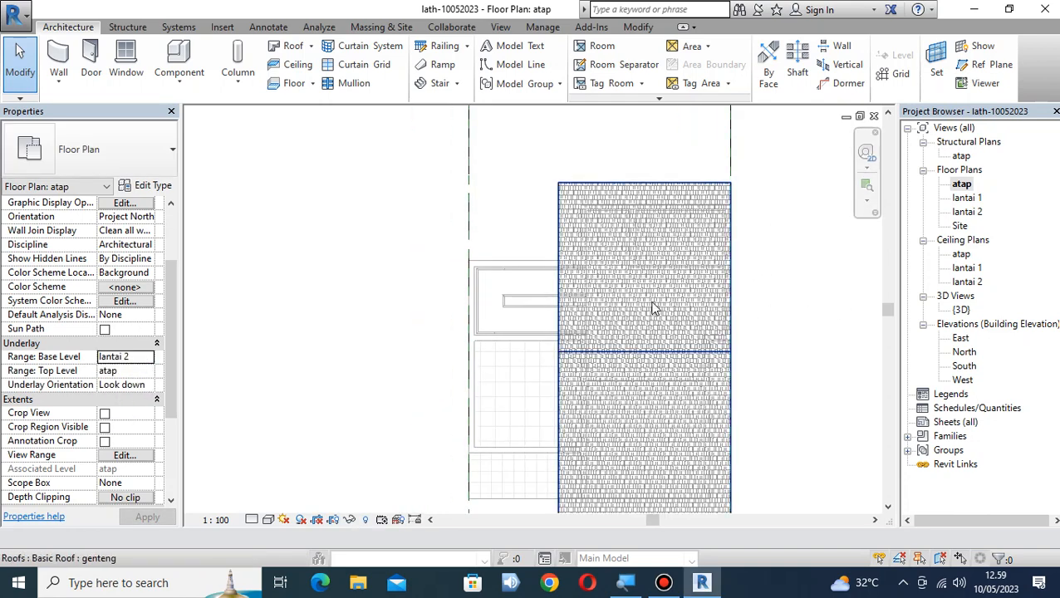
Trim the new roof footprint's boundary lines into a closed rectangle over the western part of the house
{"action": "middle_click_drag", "start_coordinate": [672, 303], "coordinate": [739, 208]}
{"action": "scroll", "coordinate": [612, 182], "scroll_direction": "up", "scroll_amount": 3}
{"action": "scroll", "coordinate": [623, 198], "scroll_direction": "up", "scroll_amount": 2}
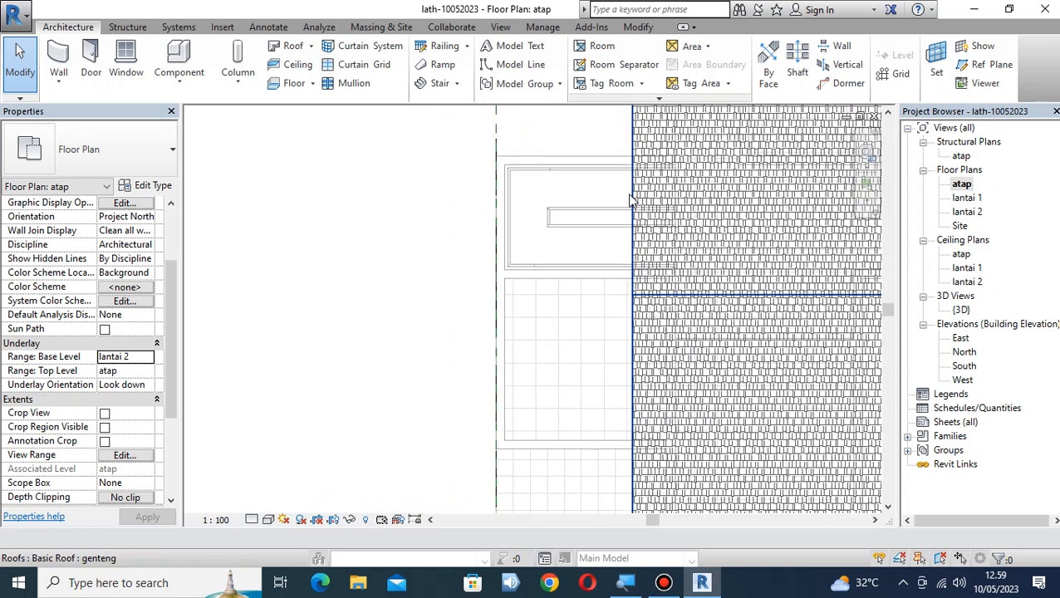
{"action": "scroll", "coordinate": [735, 286], "scroll_direction": "down", "scroll_amount": 2}
{"action": "middle_click_drag", "start_coordinate": [758, 292], "coordinate": [601, 255]}
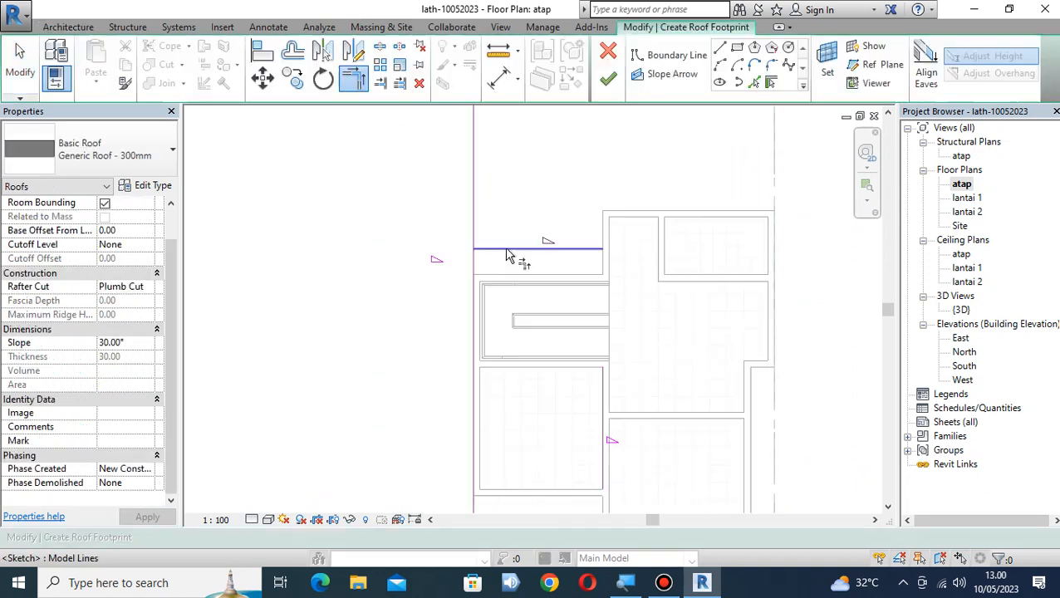
{"action": "left_click", "coordinate": [508, 250]}
{"action": "left_click", "coordinate": [473, 255]}
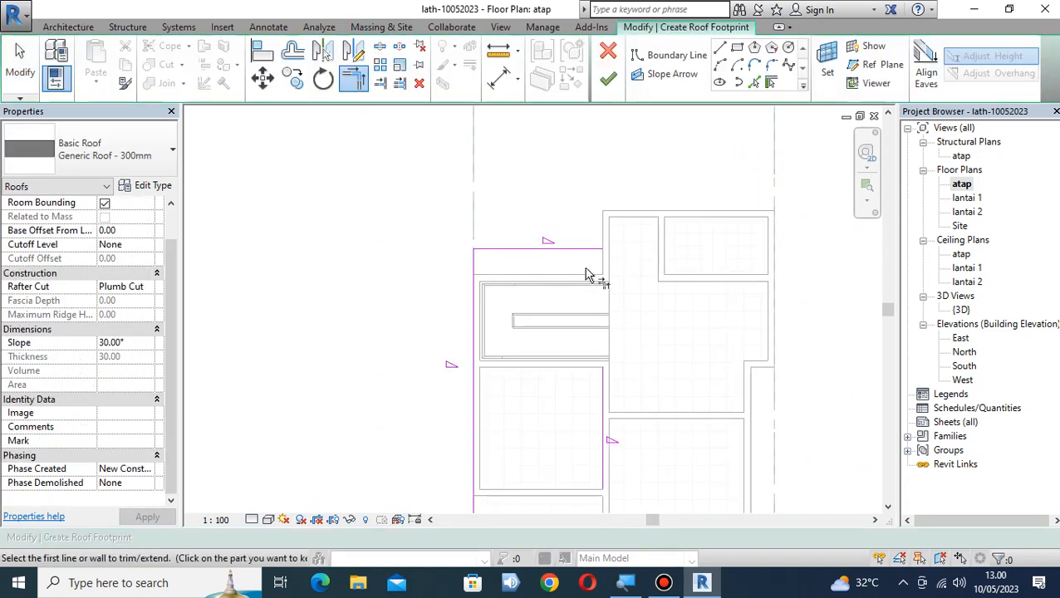
{"action": "middle_click_drag", "start_coordinate": [611, 397], "coordinate": [594, 208]}
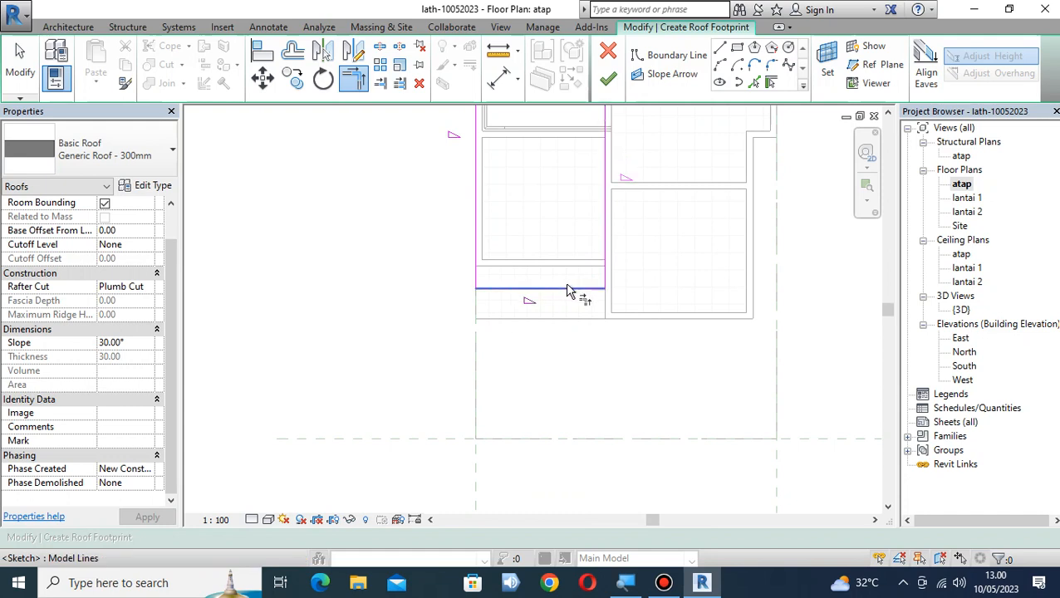
Remove the slope definition from the footprint's west and east boundary lines
{"action": "left_click", "coordinate": [20, 67]}
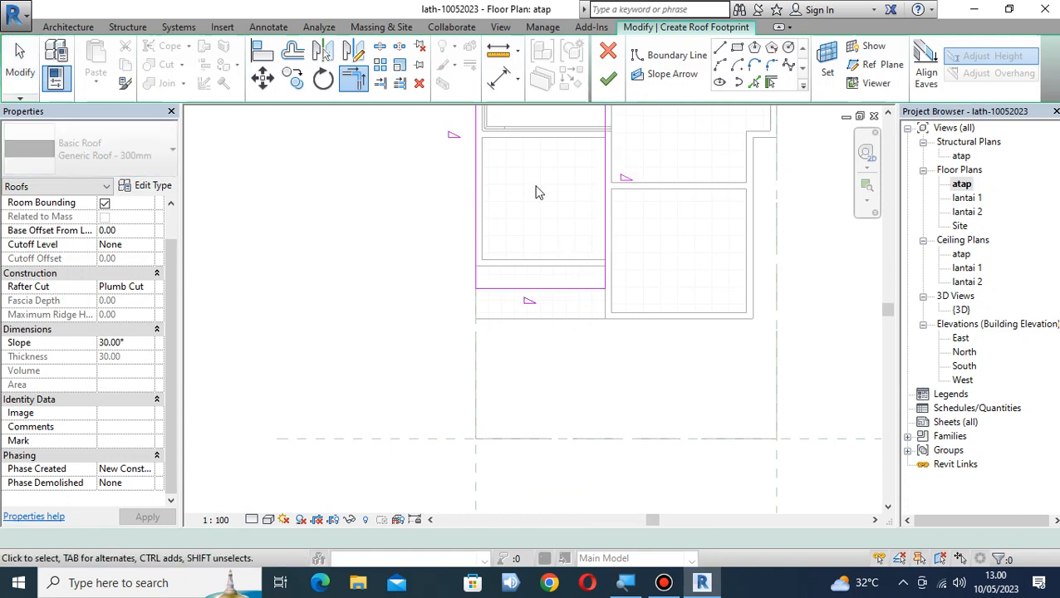
{"action": "left_click", "coordinate": [476, 199]}
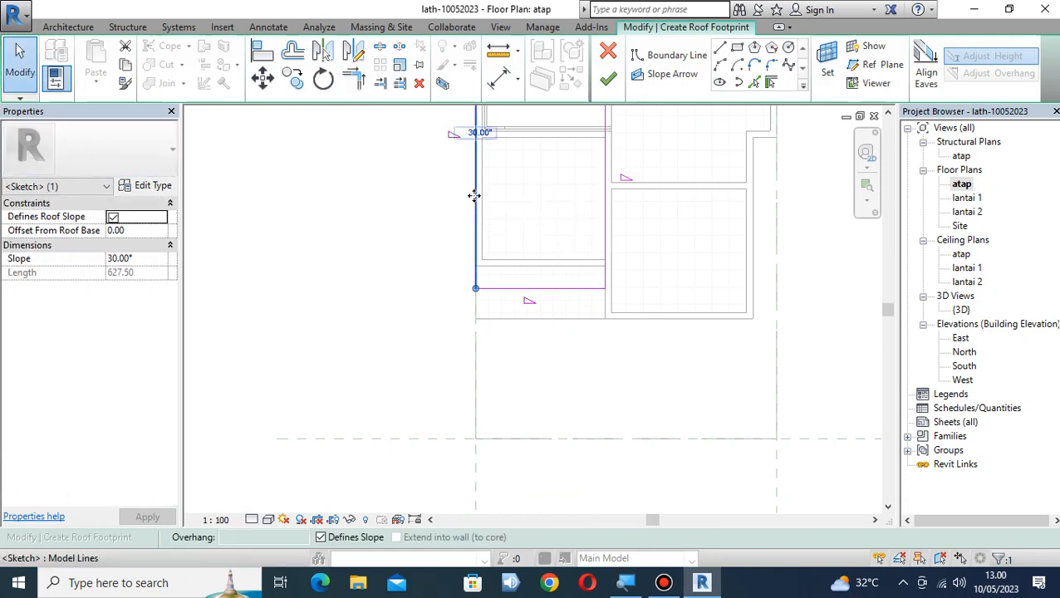
{"action": "left_click", "coordinate": [114, 218]}
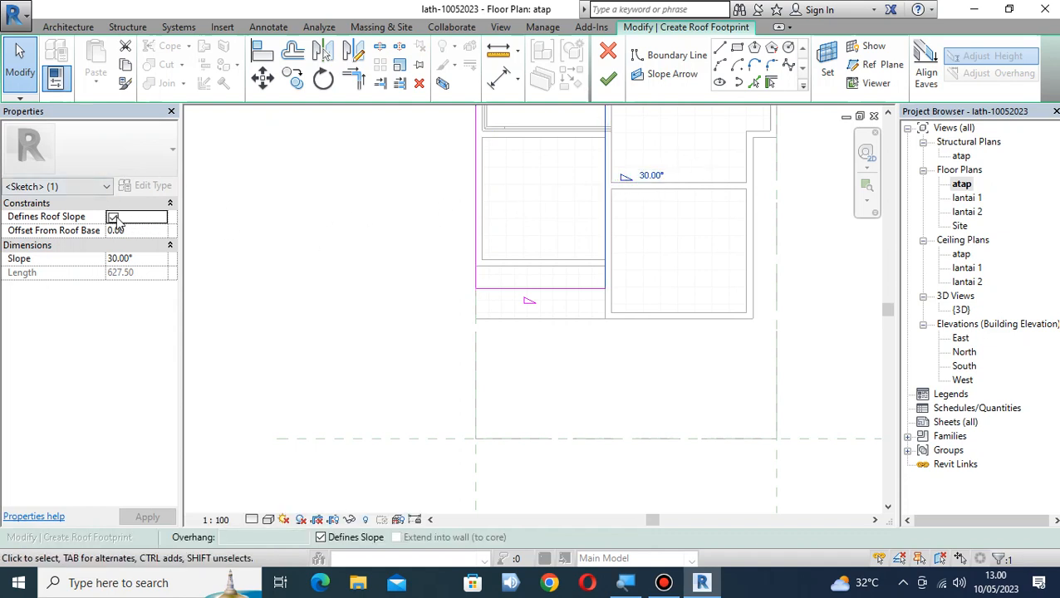
Set the slope of the footprint's south and north boundary lines to 35° and finish the roof
{"action": "left_click", "coordinate": [561, 299]}
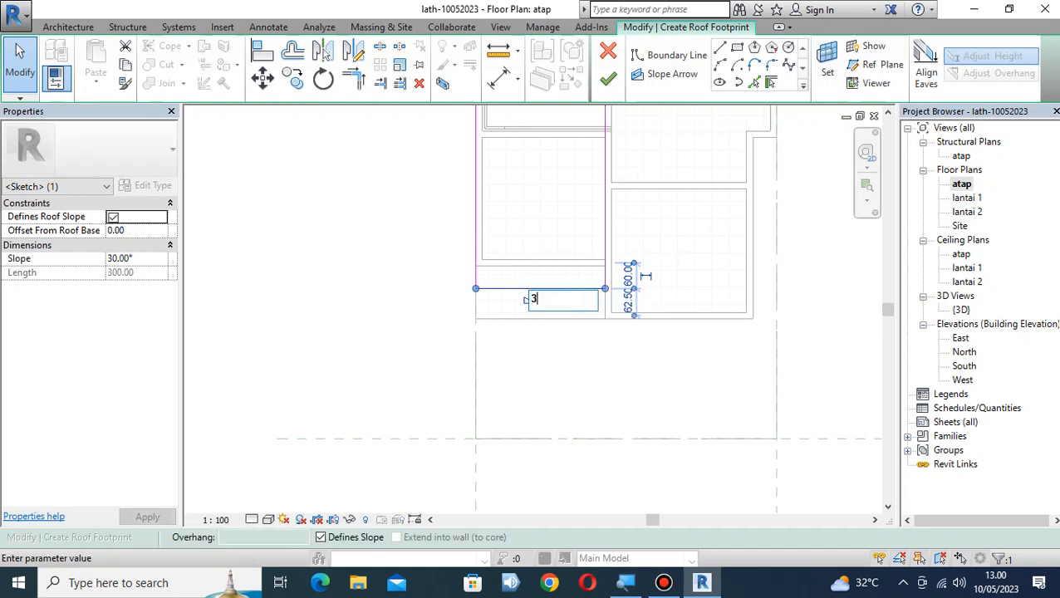
{"action": "middle_click_drag", "start_coordinate": [700, 205], "coordinate": [675, 412]}
{"action": "key", "text": "Escape"}
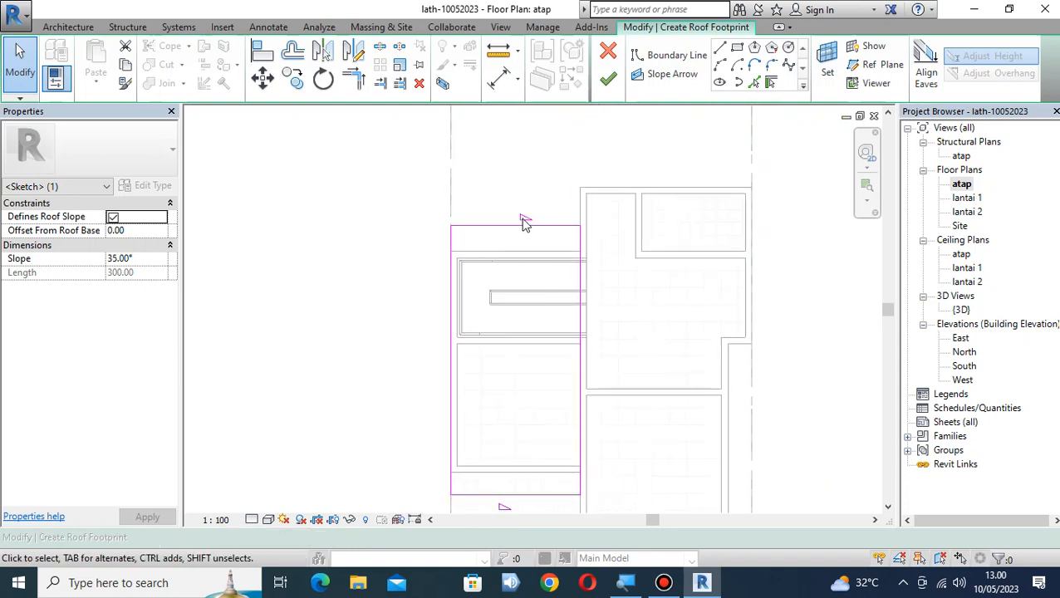
{"action": "left_click", "coordinate": [540, 226]}
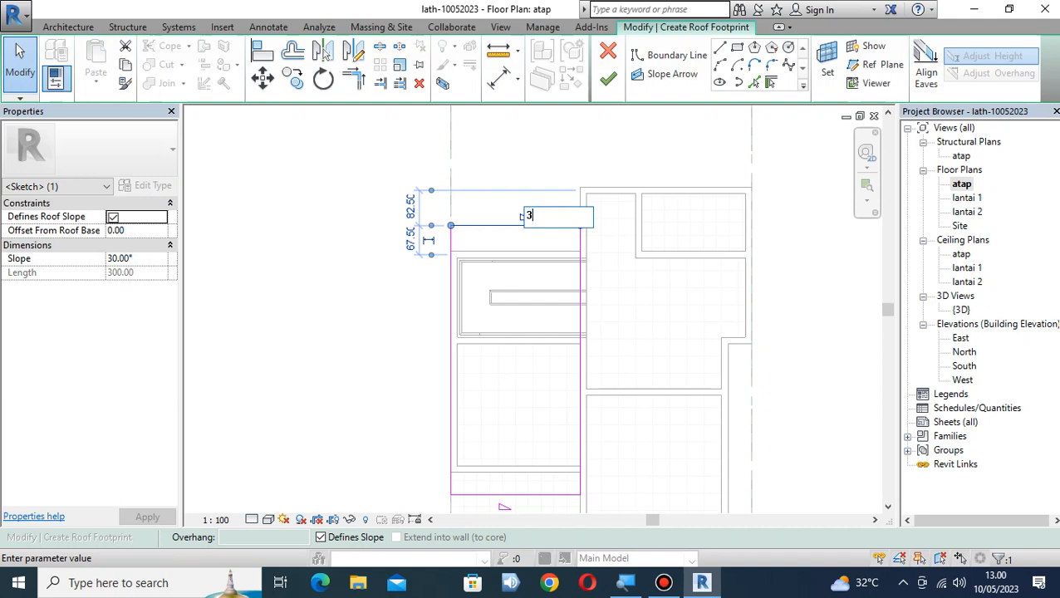
{"action": "type", "text": "35"}
{"action": "key", "text": "Return"}
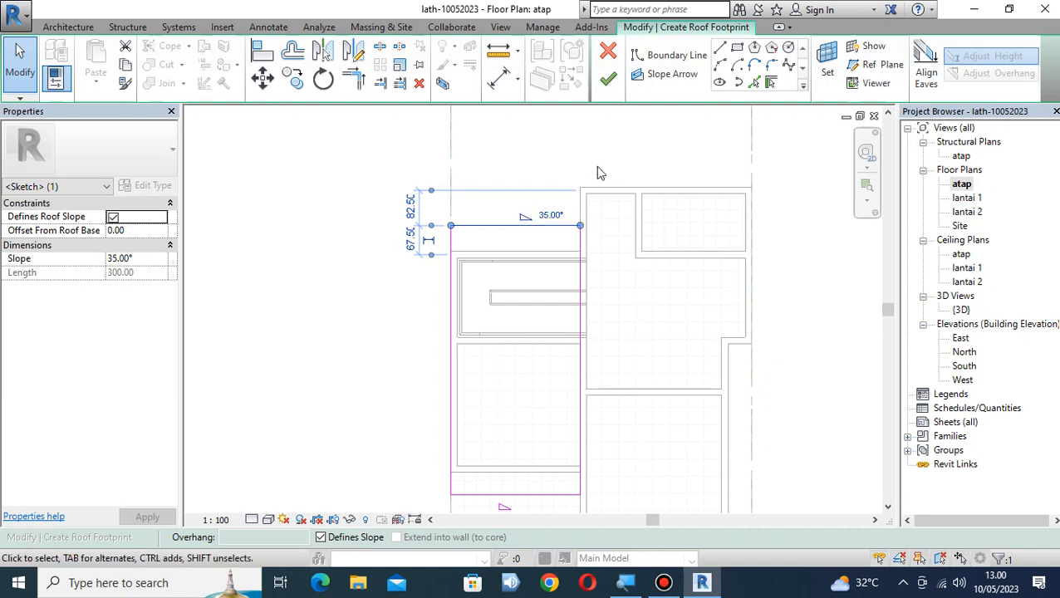
{"action": "left_click", "coordinate": [609, 81]}
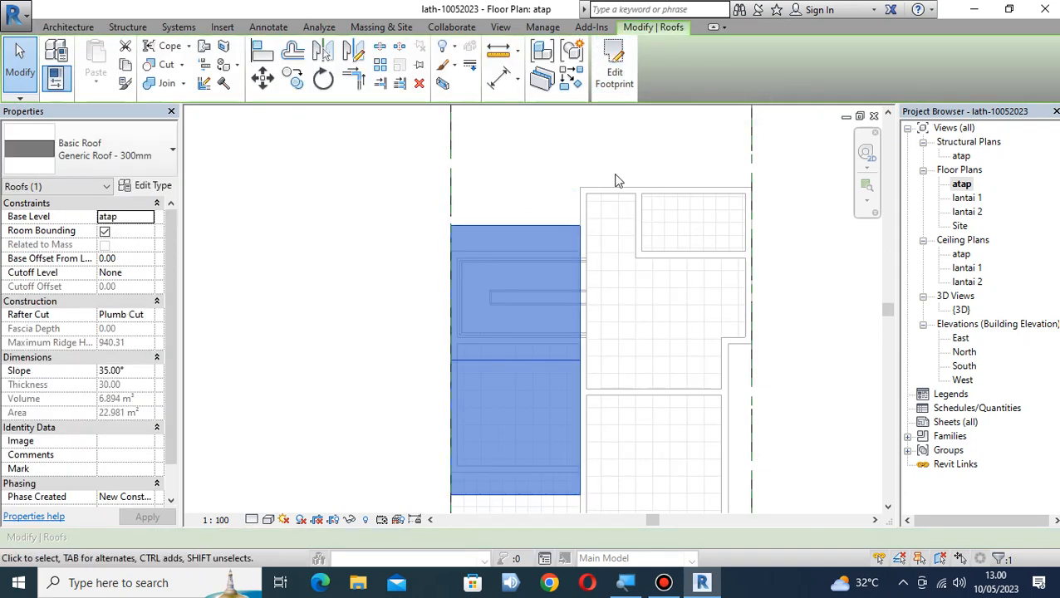
{"action": "left_click", "coordinate": [604, 142]}
Open the 3D view and change the new western roof's type from Generic Roof - 300mm to genteng
{"action": "middle_click_drag", "start_coordinate": [615, 227], "coordinate": [606, 173]}
{"action": "double_click", "coordinate": [962, 311]}
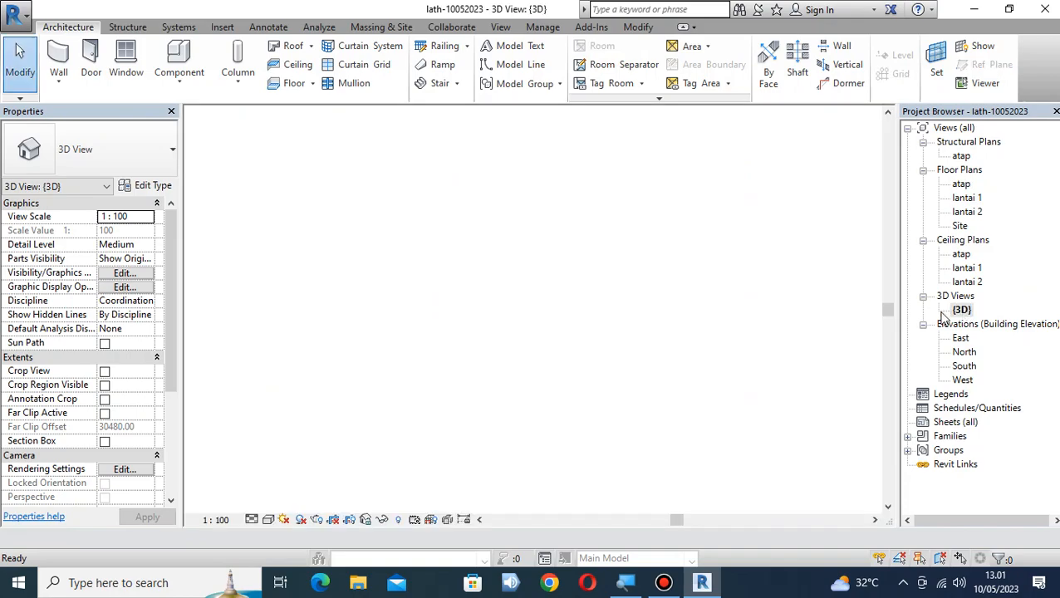
{"action": "middle_click_drag", "start_coordinate": [515, 335], "coordinate": [338, 324], "text": "shift"}
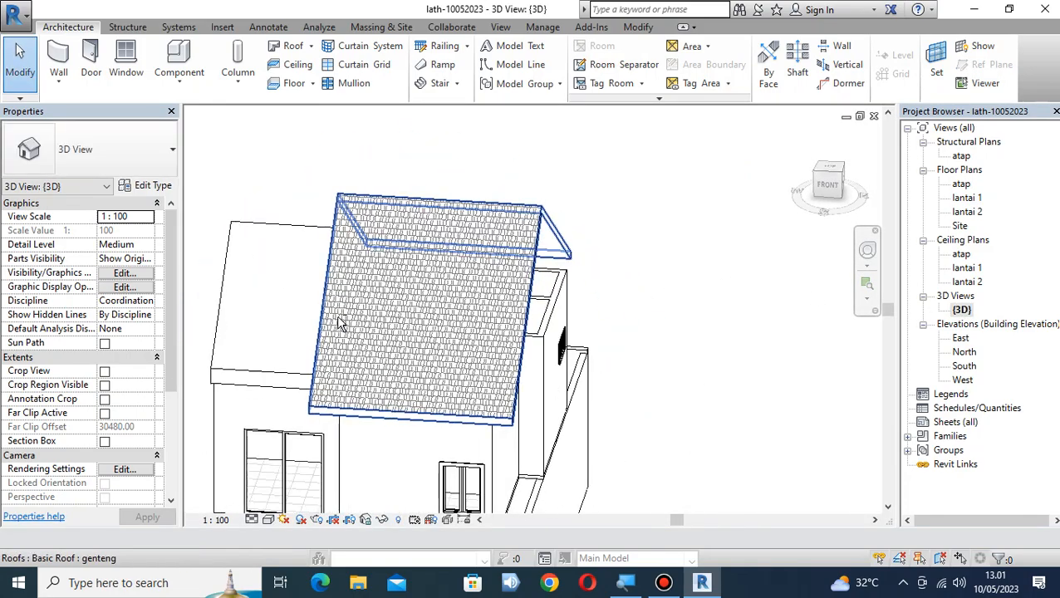
{"action": "middle_click_drag", "start_coordinate": [255, 257], "coordinate": [366, 270], "text": "shift"}
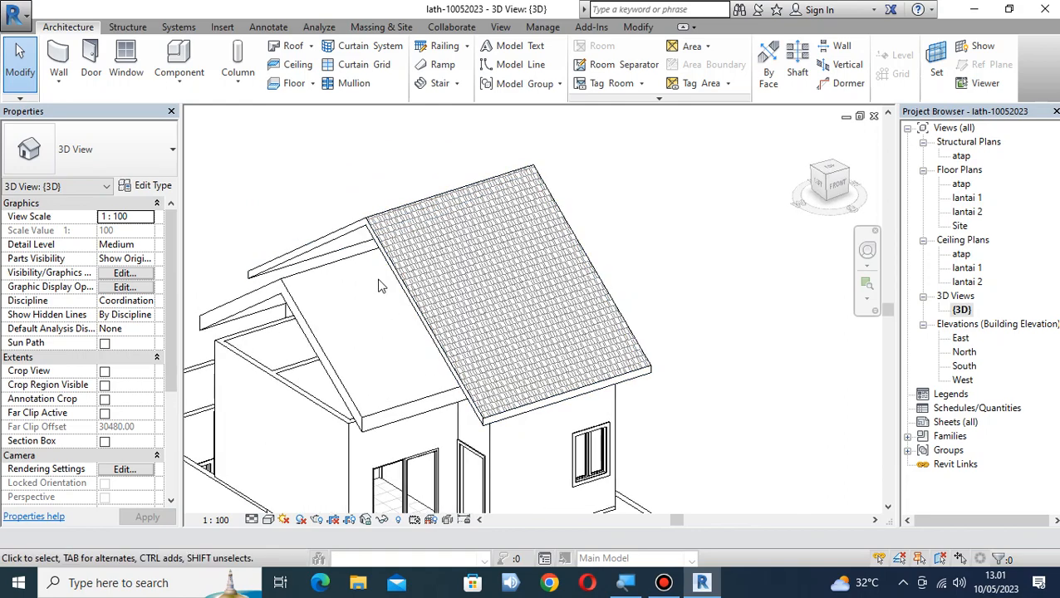
{"action": "scroll", "coordinate": [386, 275], "scroll_direction": "up", "scroll_amount": 2}
{"action": "left_click", "coordinate": [324, 261]}
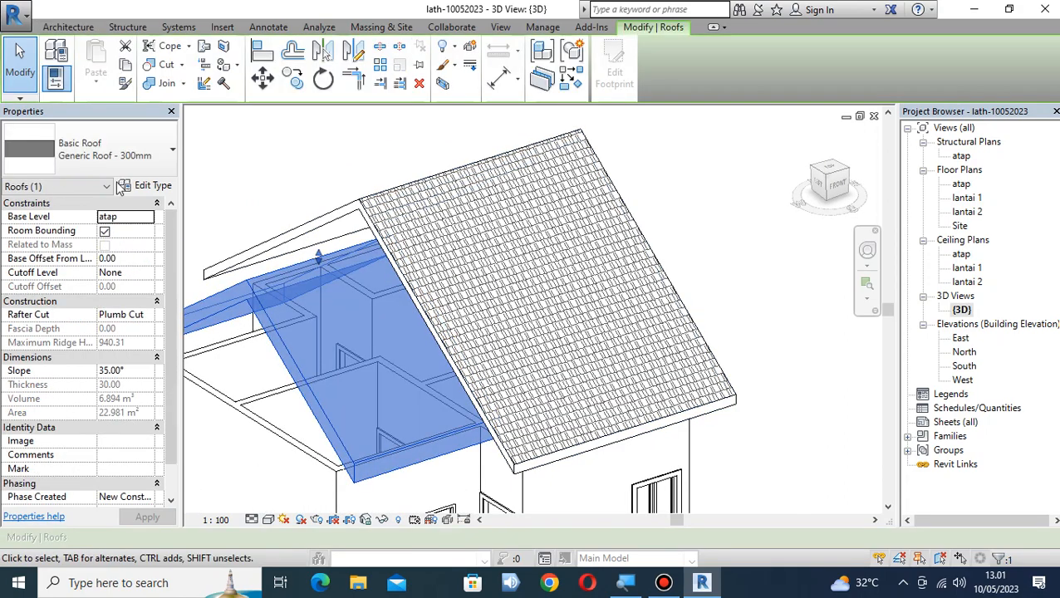
{"action": "left_click", "coordinate": [87, 156]}
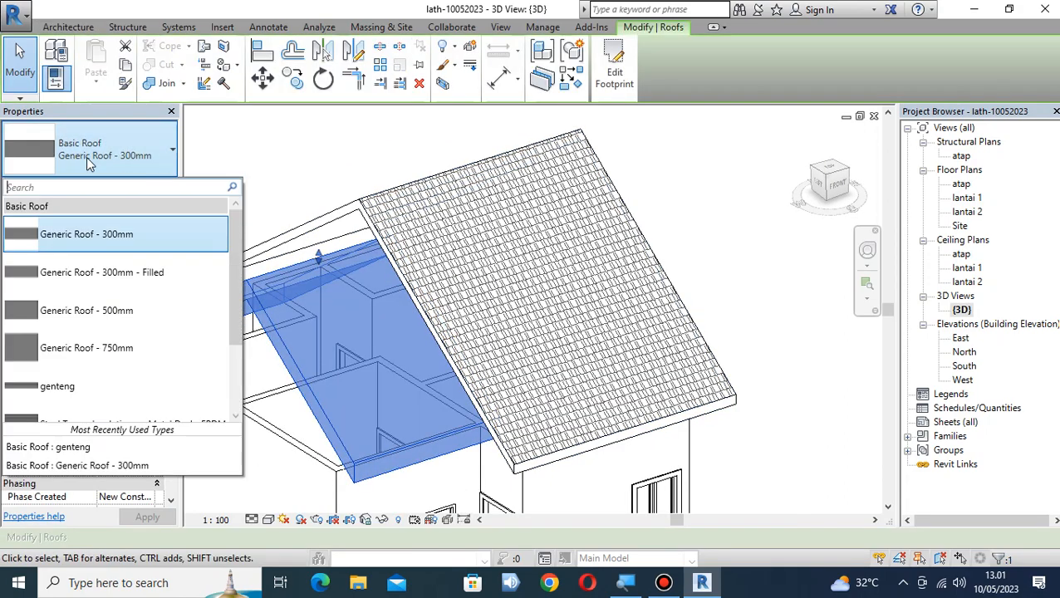
{"action": "left_click", "coordinate": [98, 385]}
{"action": "left_click", "coordinate": [807, 259]}
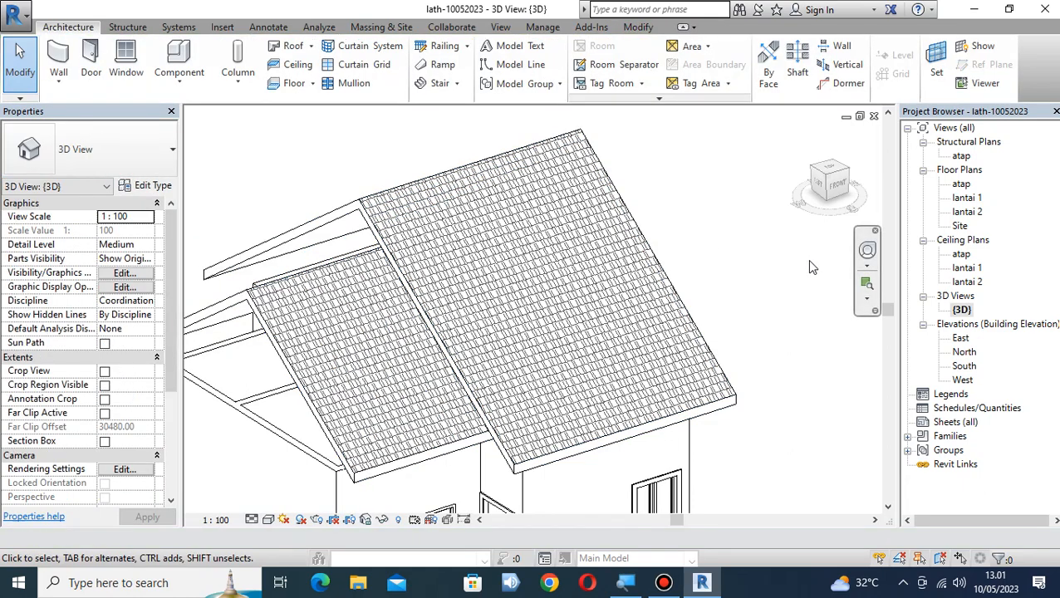
Attach the top of the upper-floor east wall with the small window to the larger genteng roof
{"action": "middle_click_drag", "start_coordinate": [762, 297], "coordinate": [758, 351], "text": "shift"}
{"action": "middle_click_drag", "start_coordinate": [727, 309], "coordinate": [674, 374], "text": "shift"}
{"action": "scroll", "coordinate": [712, 287], "scroll_direction": "up", "scroll_amount": 3}
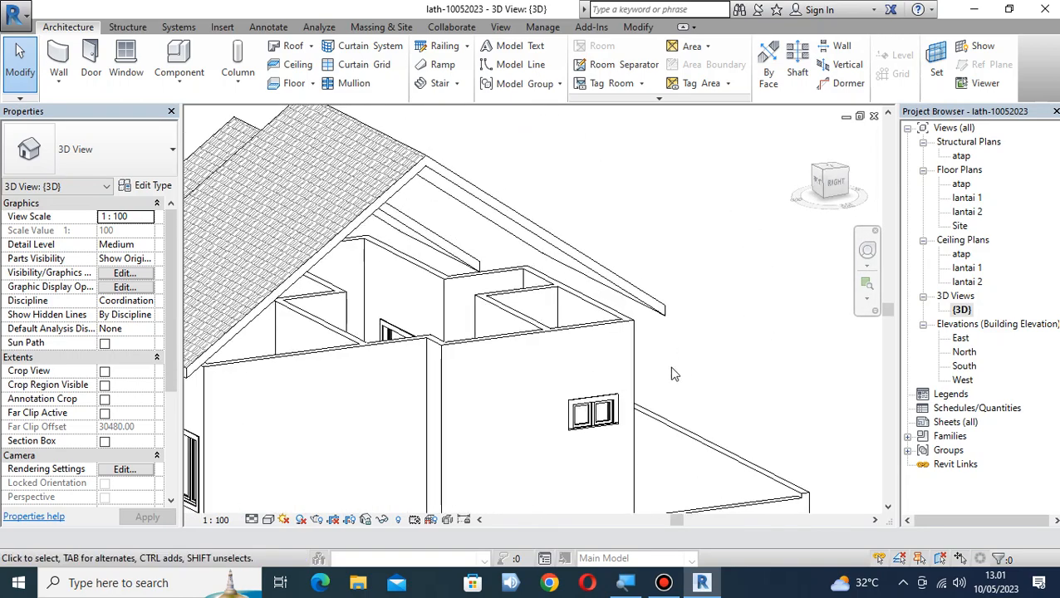
{"action": "left_click", "coordinate": [491, 348]}
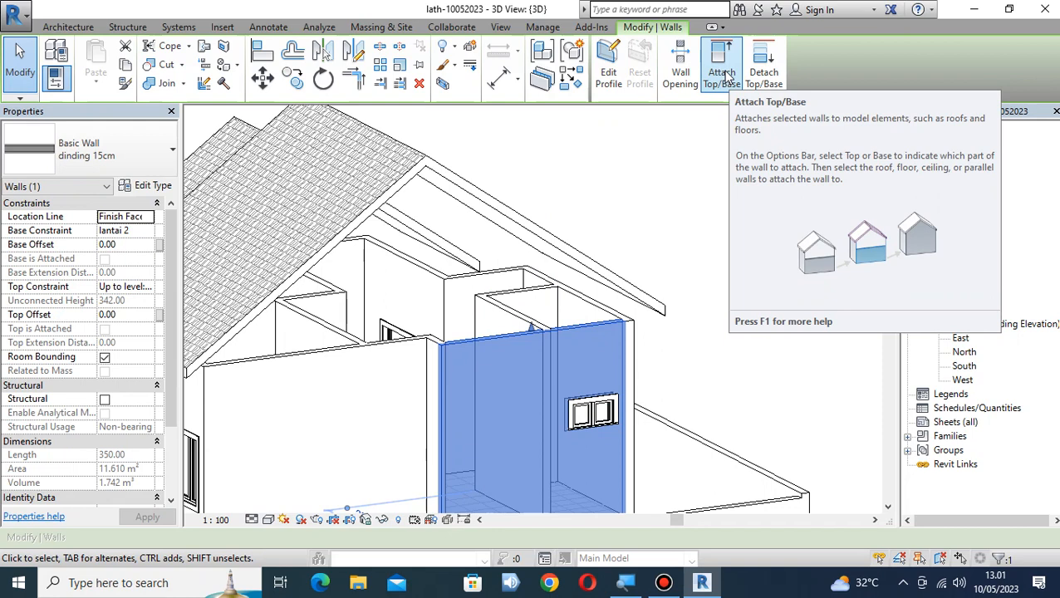
{"action": "left_click", "coordinate": [722, 73]}
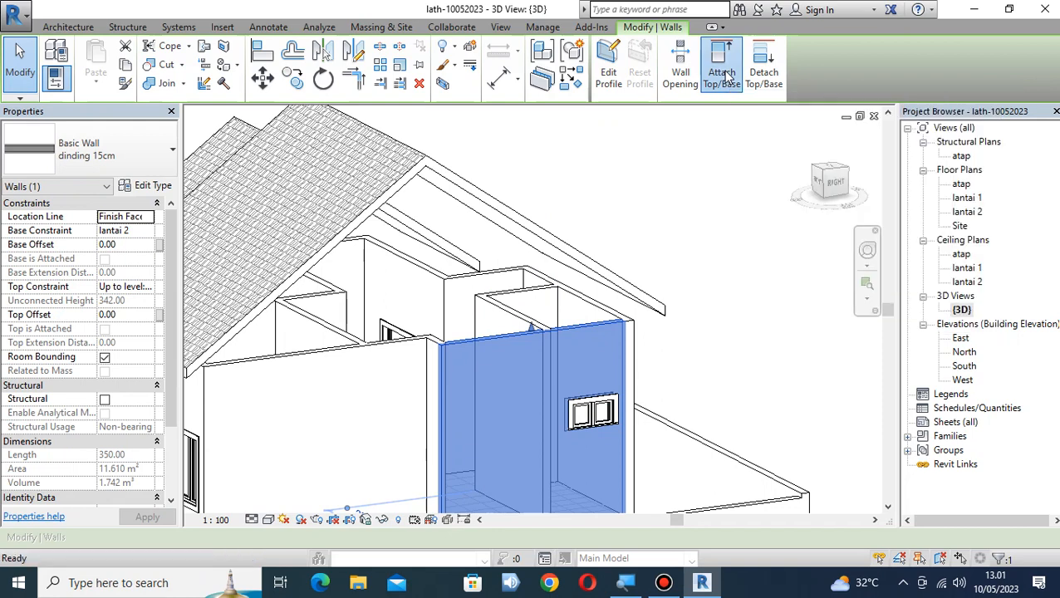
{"action": "left_click", "coordinate": [539, 235]}
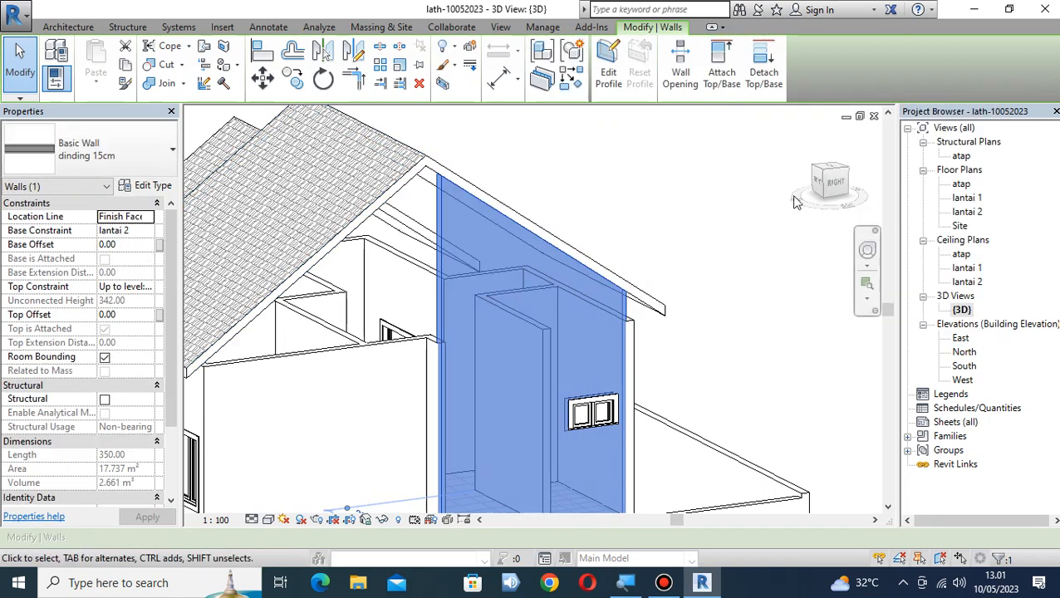
{"action": "left_click", "coordinate": [682, 352]}
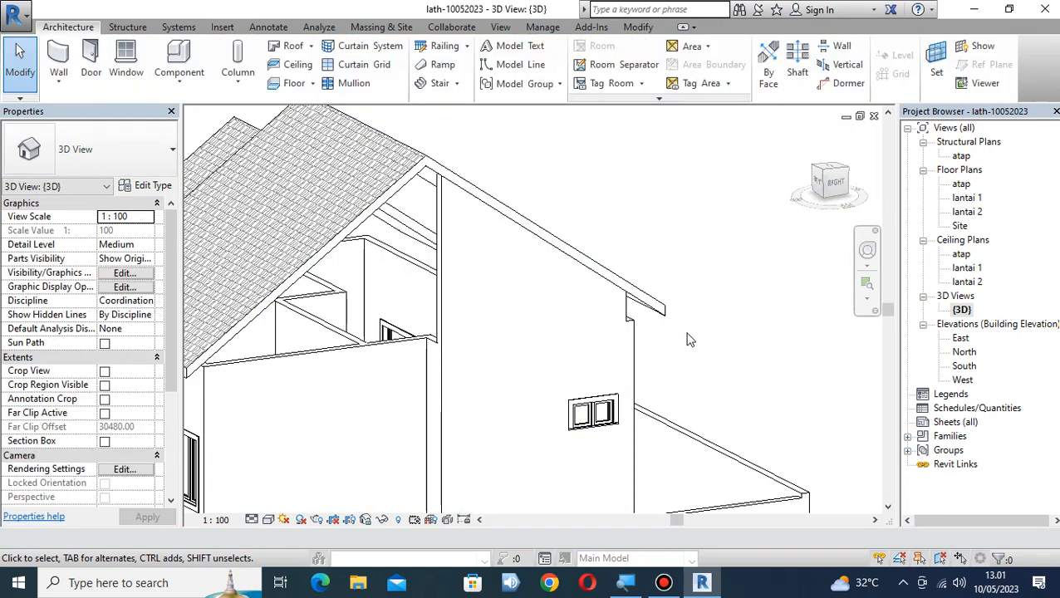
Set the 3D view's visual style to Shaded
{"action": "left_click", "coordinate": [268, 521]}
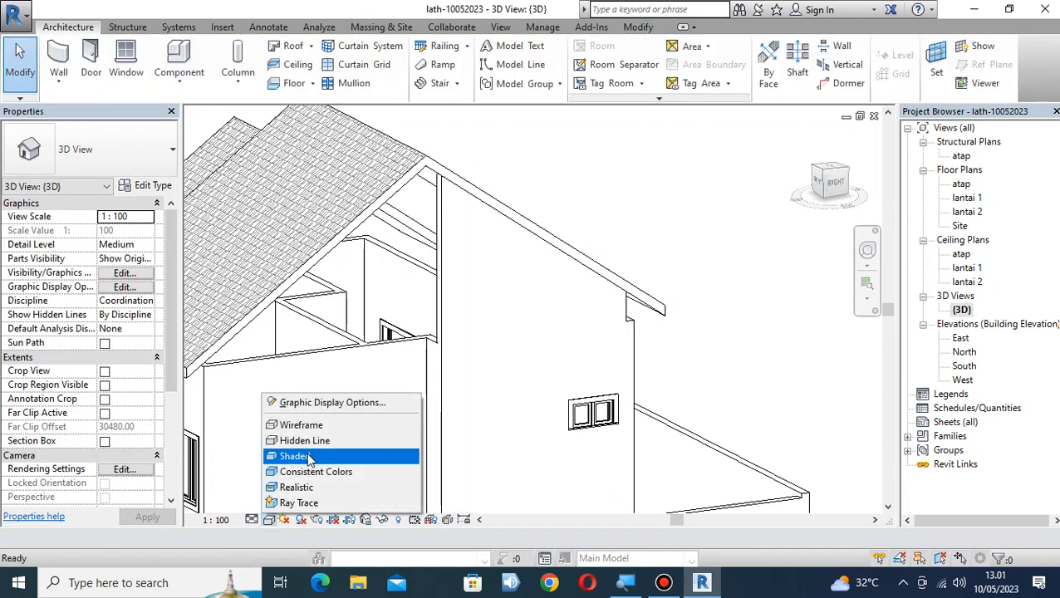
{"action": "left_click", "coordinate": [299, 456]}
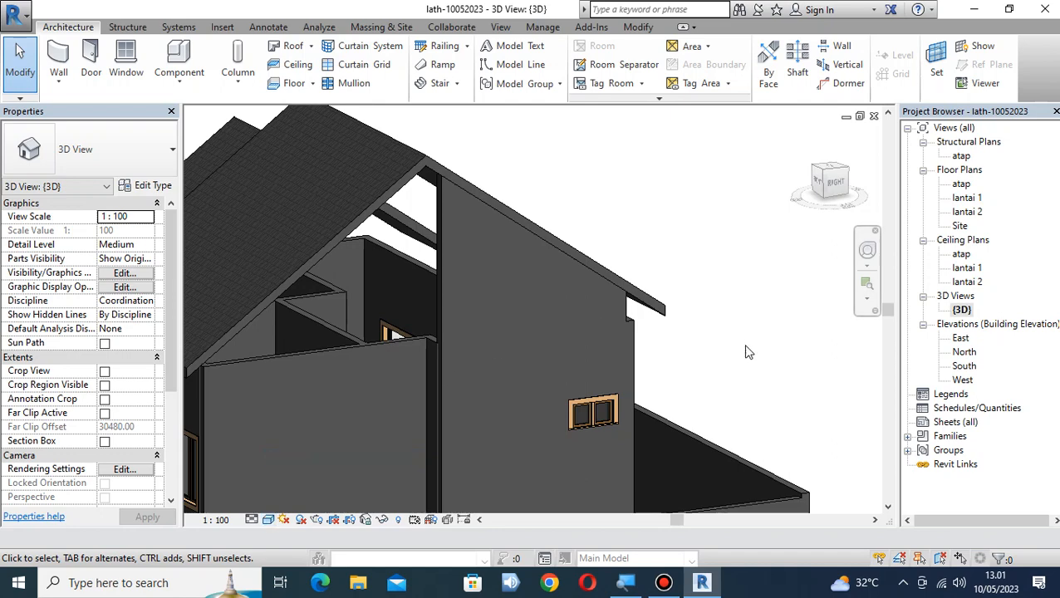
{"action": "middle_click_drag", "start_coordinate": [698, 330], "coordinate": [530, 341], "text": "shift"}
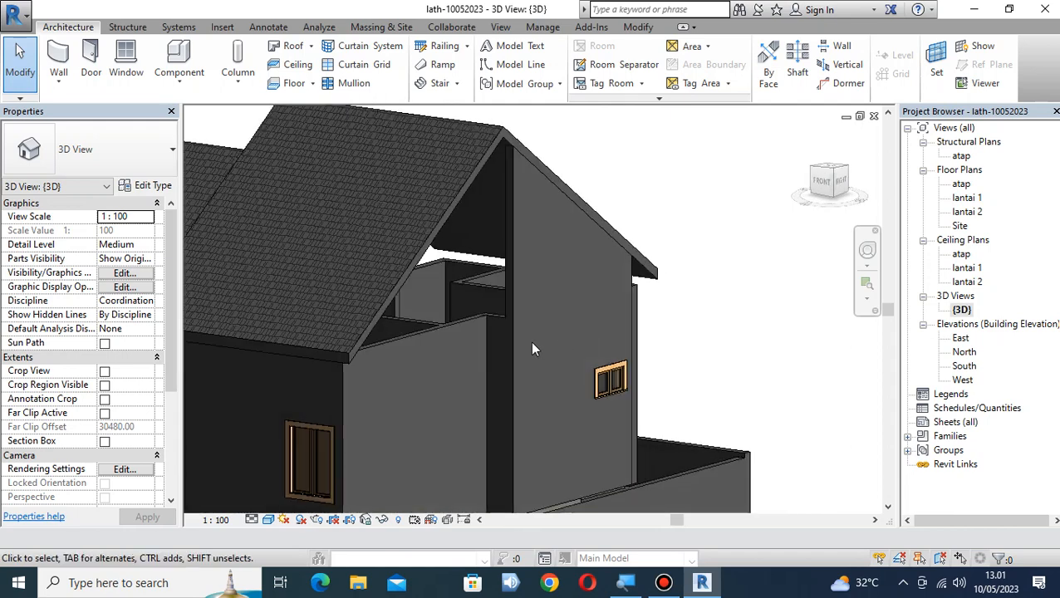
Attach the tops of the short return wall and the adjoining front section of the east wall to the larger genteng roof
{"action": "left_click", "coordinate": [488, 318]}
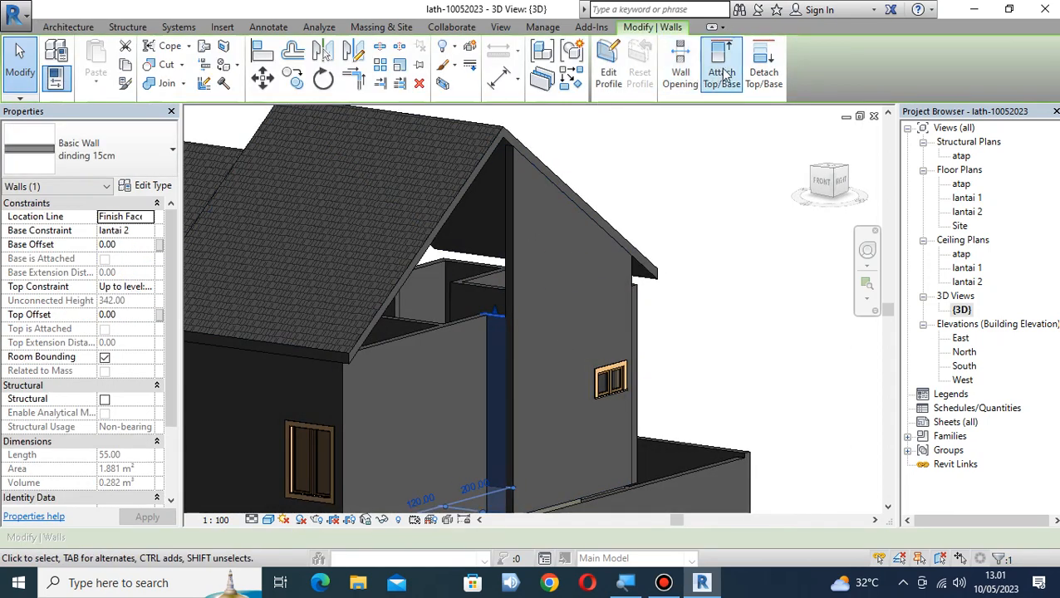
{"action": "left_click", "coordinate": [722, 75]}
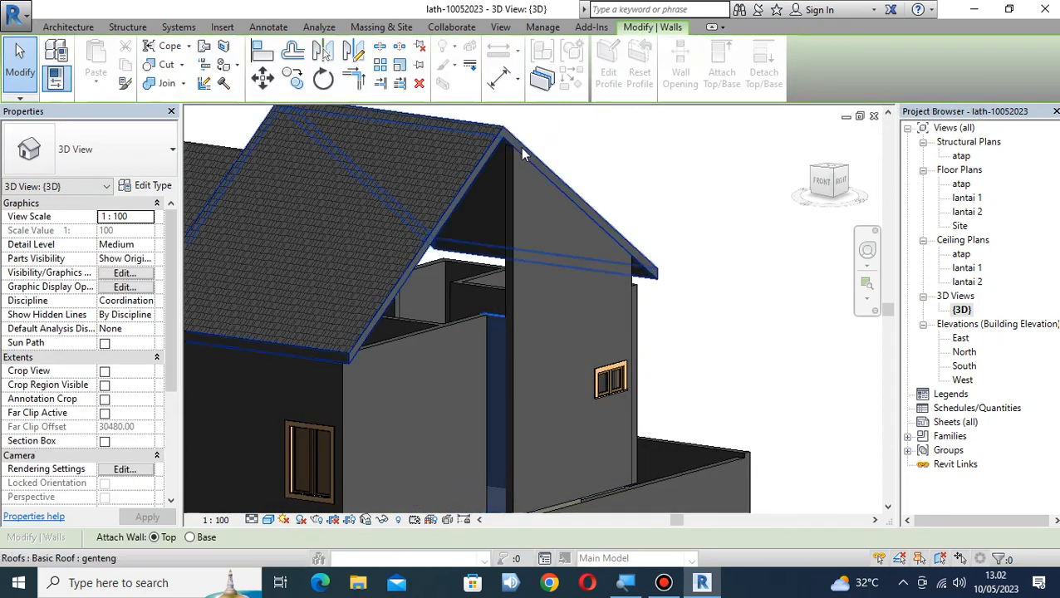
{"action": "left_click", "coordinate": [482, 159]}
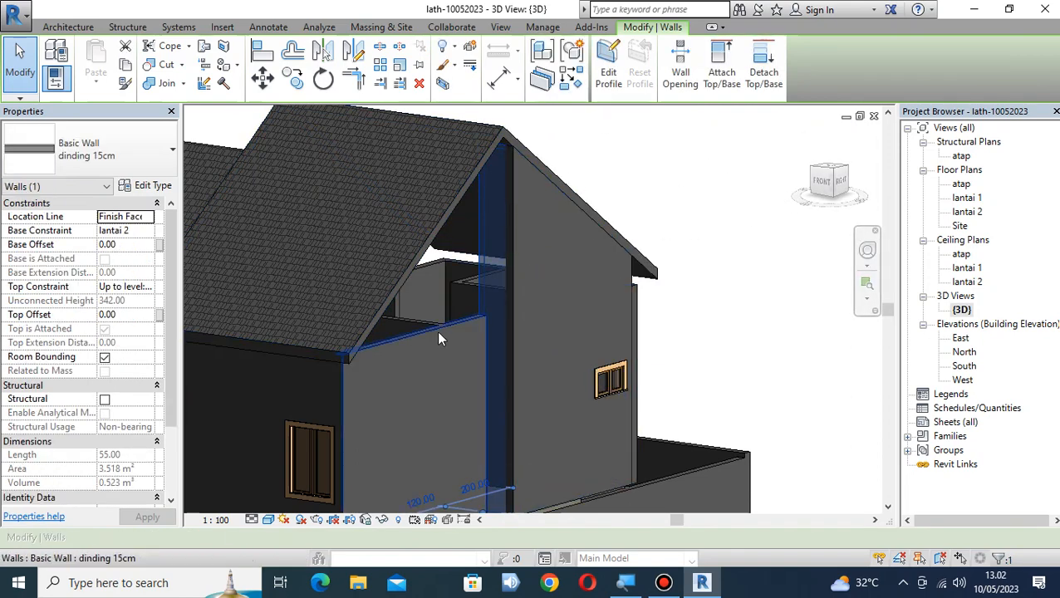
{"action": "left_click", "coordinate": [725, 74]}
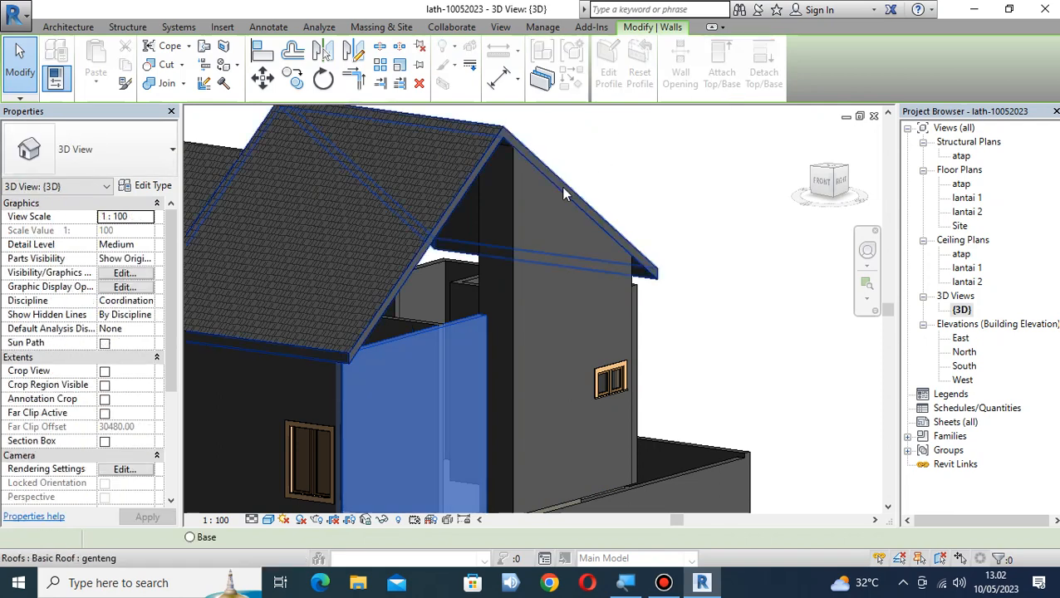
{"action": "left_click", "coordinate": [448, 207]}
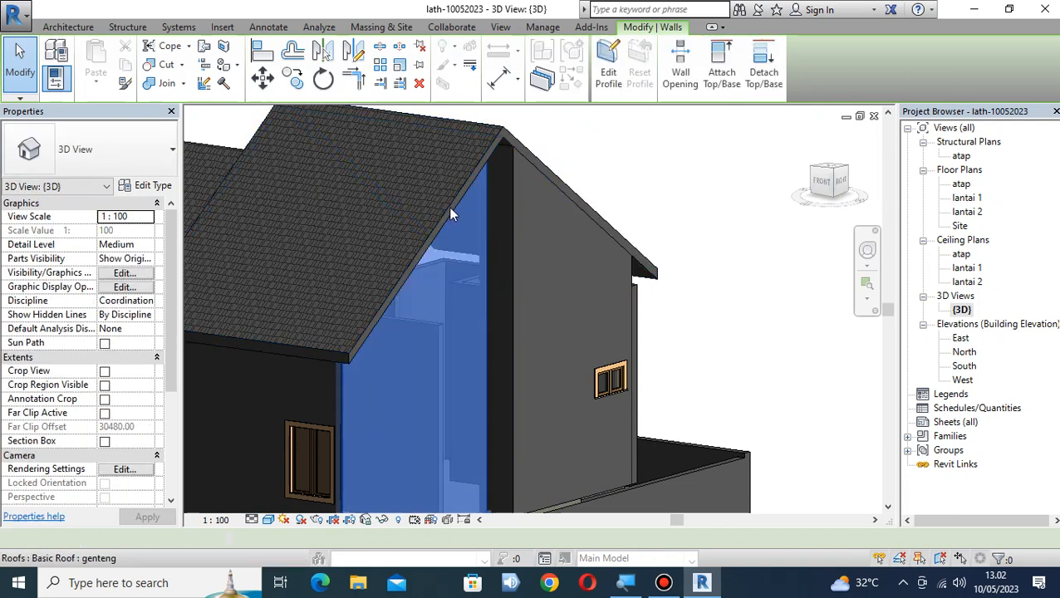
{"action": "left_click", "coordinate": [736, 252]}
Attach the top of the western part's south wall, the one with the sliding door opening, to the smaller genteng roof
{"action": "middle_click_drag", "start_coordinate": [729, 269], "coordinate": [867, 316], "text": "shift"}
{"action": "middle_click_drag", "start_coordinate": [334, 300], "coordinate": [669, 328], "text": "shift"}
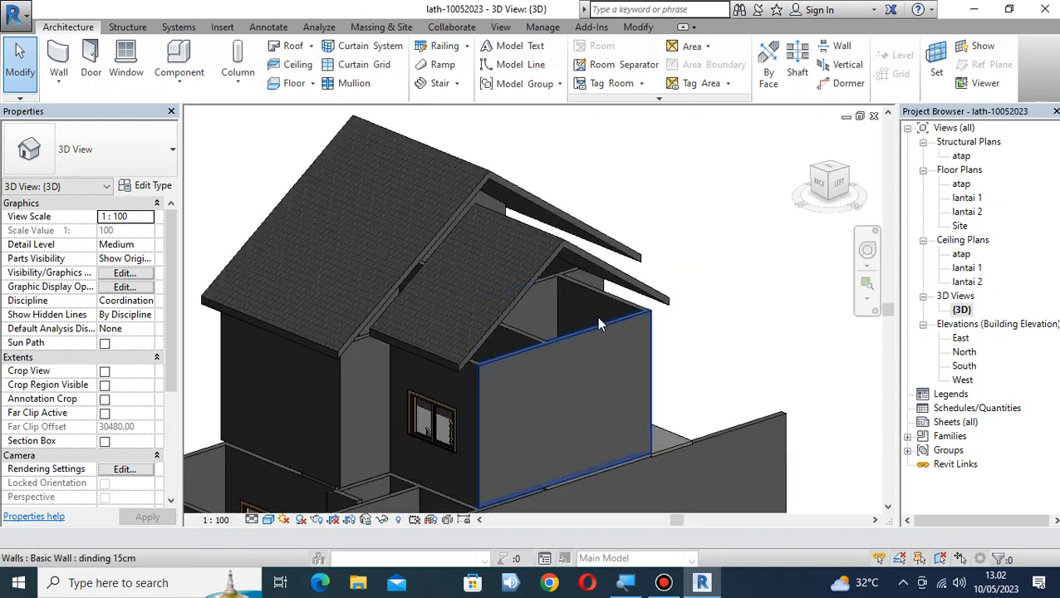
{"action": "scroll", "coordinate": [600, 324], "scroll_direction": "up", "scroll_amount": 2}
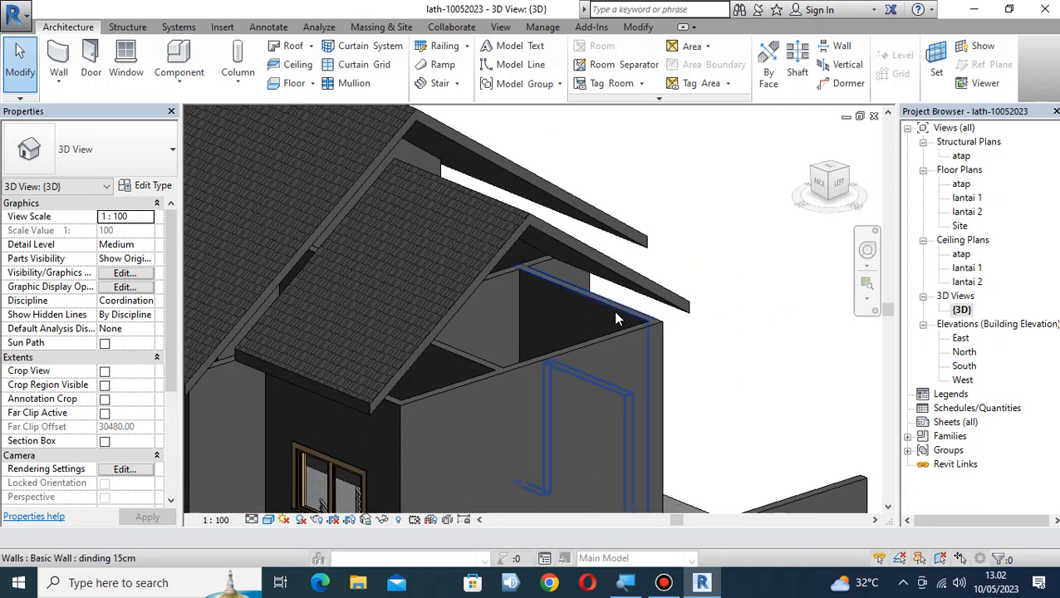
{"action": "left_click", "coordinate": [616, 318]}
{"action": "left_click", "coordinate": [721, 73]}
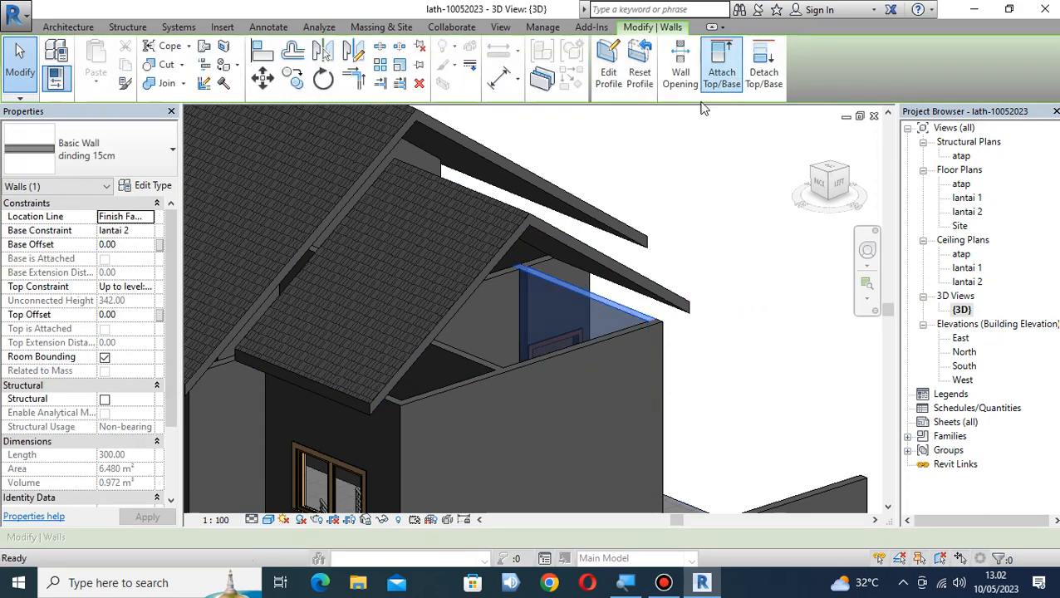
{"action": "left_click", "coordinate": [622, 272]}
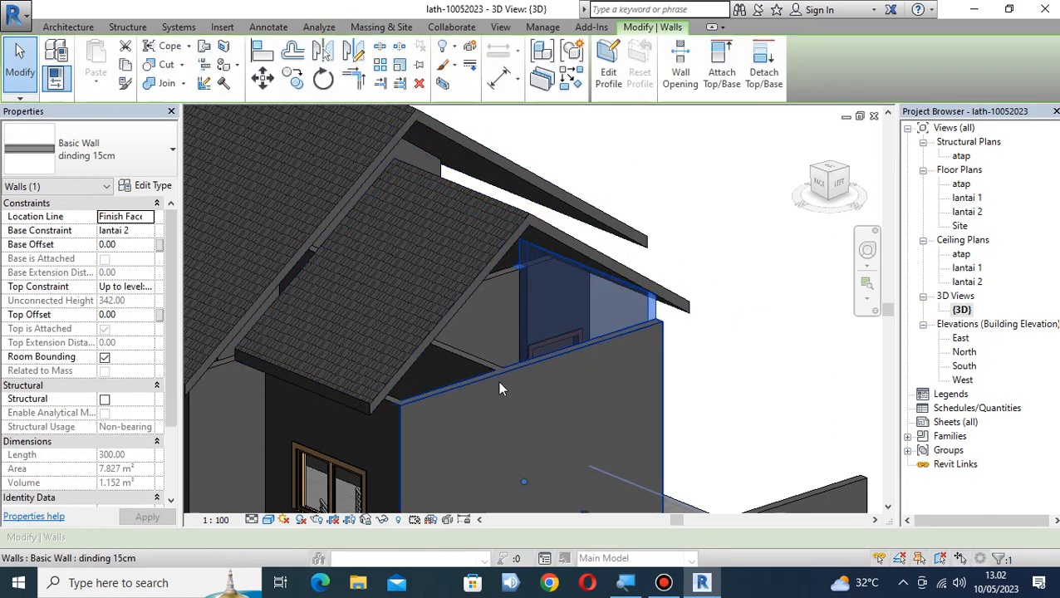
{"action": "middle_click_drag", "start_coordinate": [497, 381], "coordinate": [525, 301], "text": "shift"}
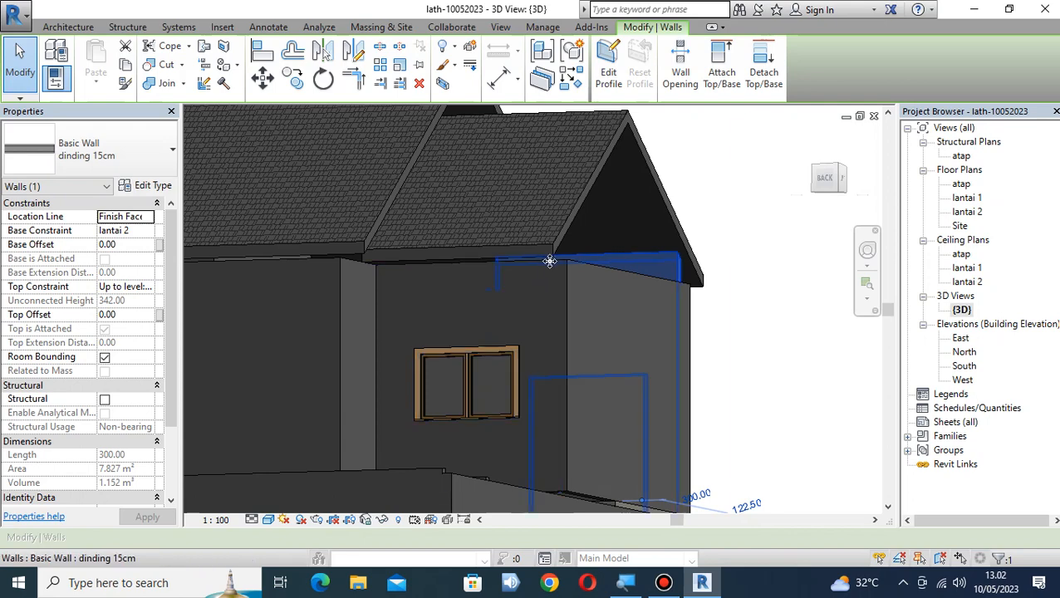
{"action": "key", "text": "Escape"}
Attach the top of the western part's north wall with the two-pane window to the smaller genteng roof
{"action": "middle_click_drag", "start_coordinate": [559, 276], "coordinate": [430, 306], "text": "shift"}
{"action": "left_click", "coordinate": [372, 285]}
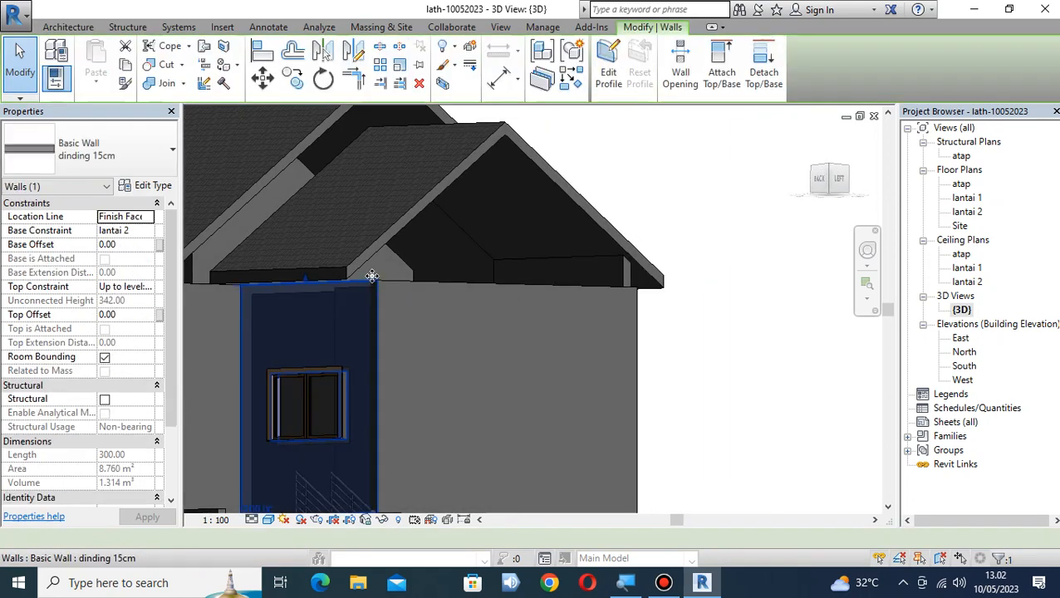
{"action": "left_click", "coordinate": [721, 73]}
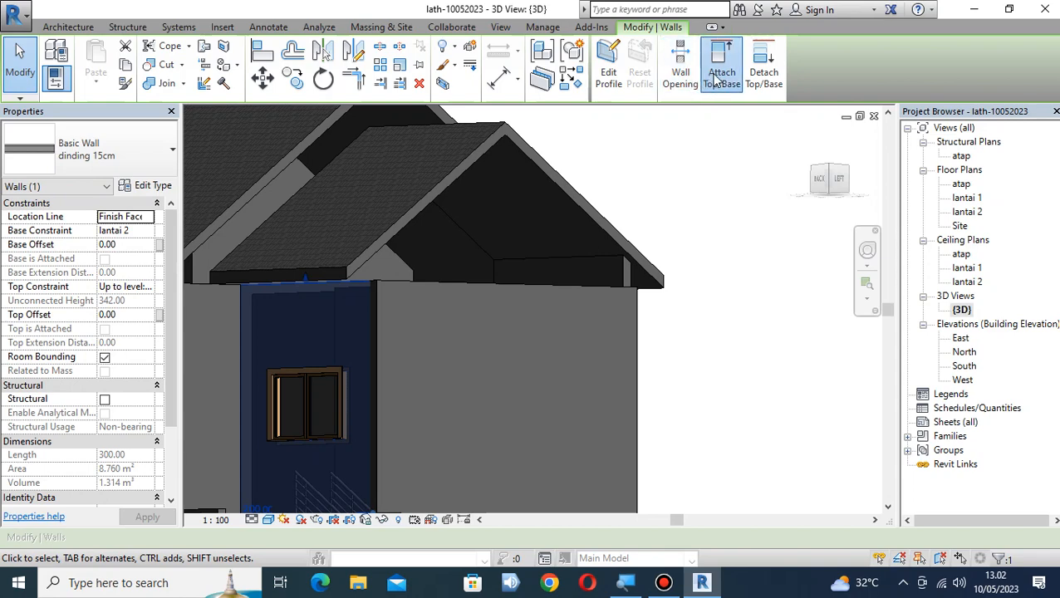
{"action": "left_click", "coordinate": [414, 208]}
{"action": "left_click", "coordinate": [746, 211]}
{"action": "scroll", "coordinate": [743, 213], "scroll_direction": "down", "scroll_amount": 2}
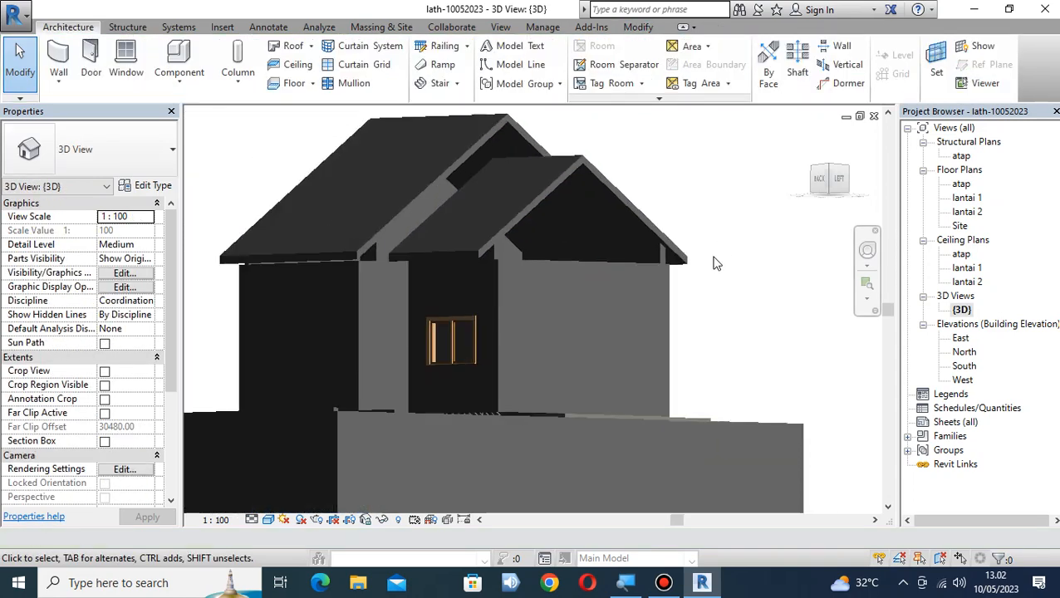
Attach the top of the eastern part's north wall, next to the small-window wall, to the larger genteng roof
{"action": "middle_click_drag", "start_coordinate": [480, 300], "coordinate": [764, 364], "text": "shift"}
{"action": "middle_click_drag", "start_coordinate": [842, 364], "coordinate": [824, 364]}
{"action": "scroll", "coordinate": [730, 303], "scroll_direction": "up", "scroll_amount": 5}
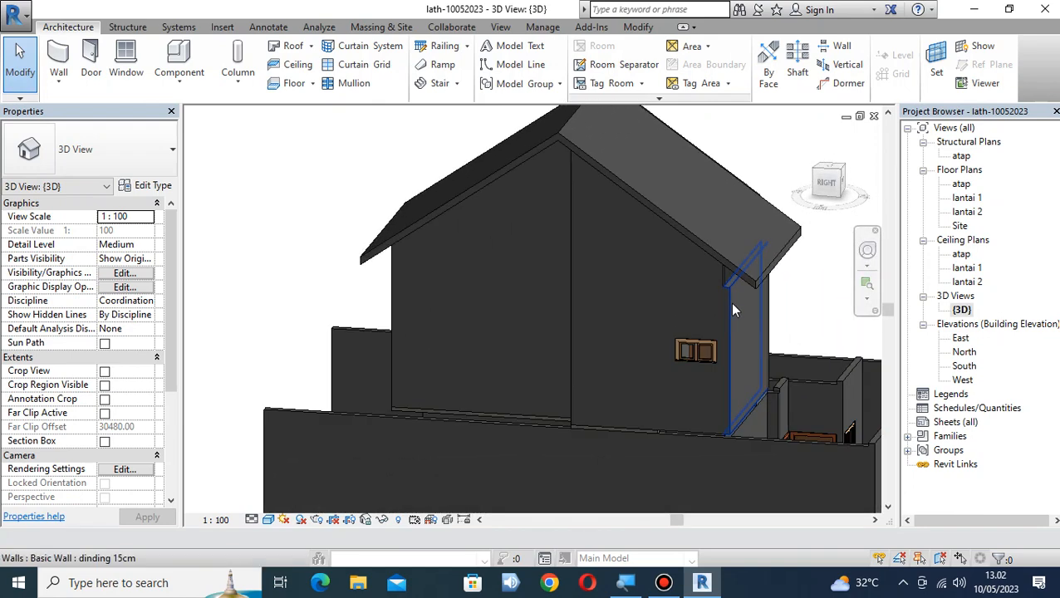
{"action": "left_click", "coordinate": [735, 275]}
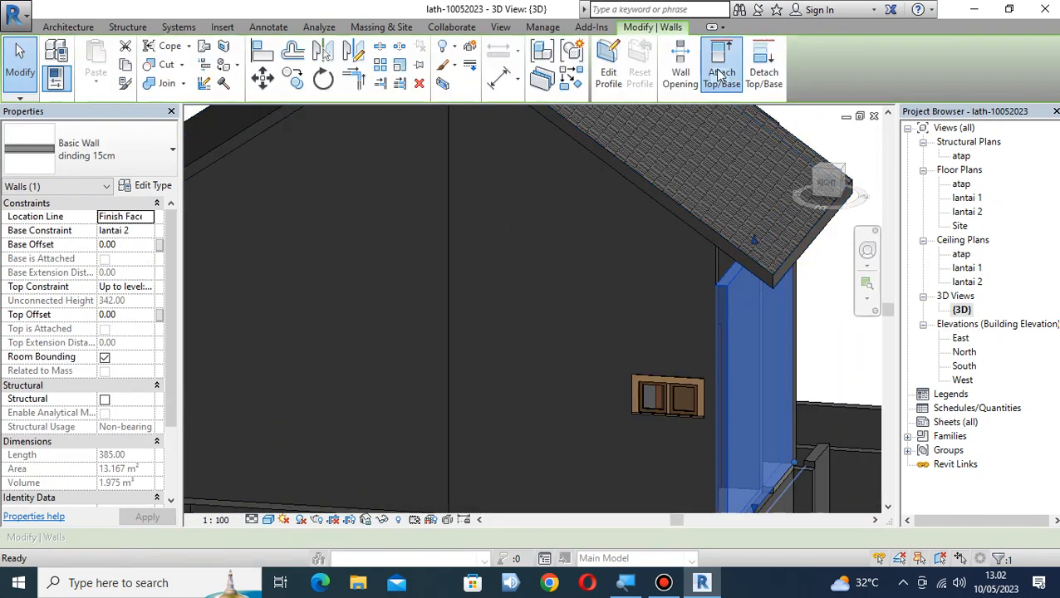
{"action": "left_click", "coordinate": [719, 75]}
{"action": "left_click", "coordinate": [774, 281]}
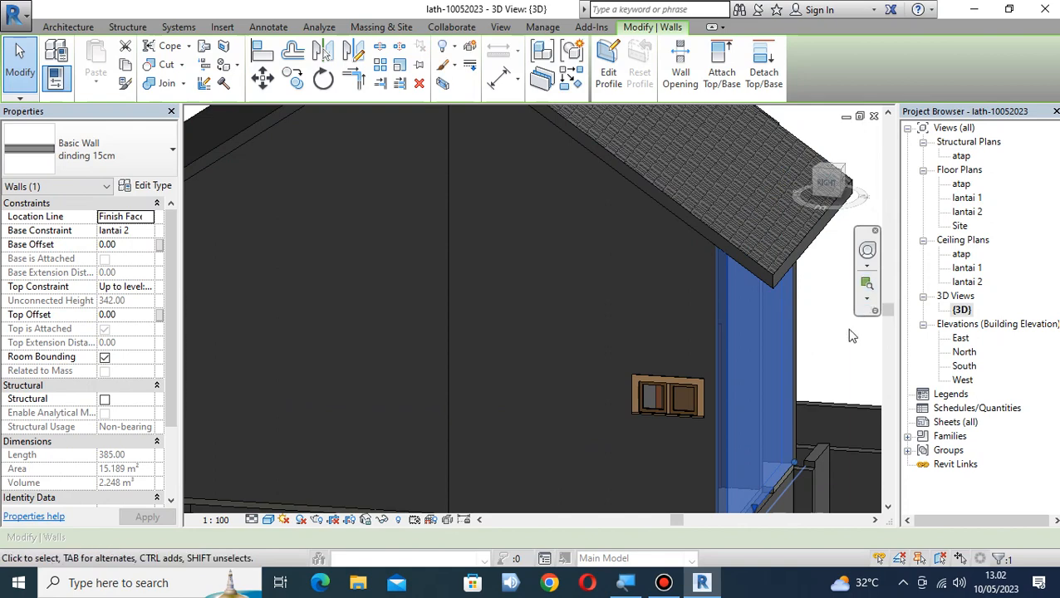
{"action": "key", "text": "Escape"}
{"action": "scroll", "coordinate": [818, 345], "scroll_direction": "down", "scroll_amount": 3}
{"action": "middle_click_drag", "start_coordinate": [819, 346], "coordinate": [756, 439]}
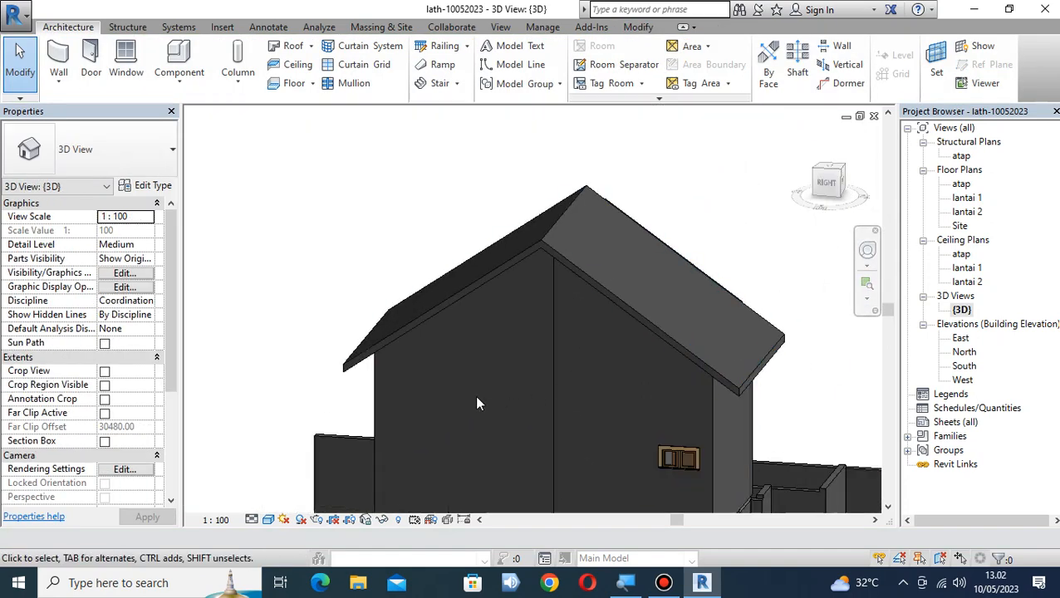
Examine the open west gable and the junction between the two roofs from several angles in 3D
{"action": "middle_click_drag", "start_coordinate": [438, 396], "coordinate": [692, 395], "text": "shift"}
{"action": "scroll", "coordinate": [363, 295], "scroll_direction": "up", "scroll_amount": 4}
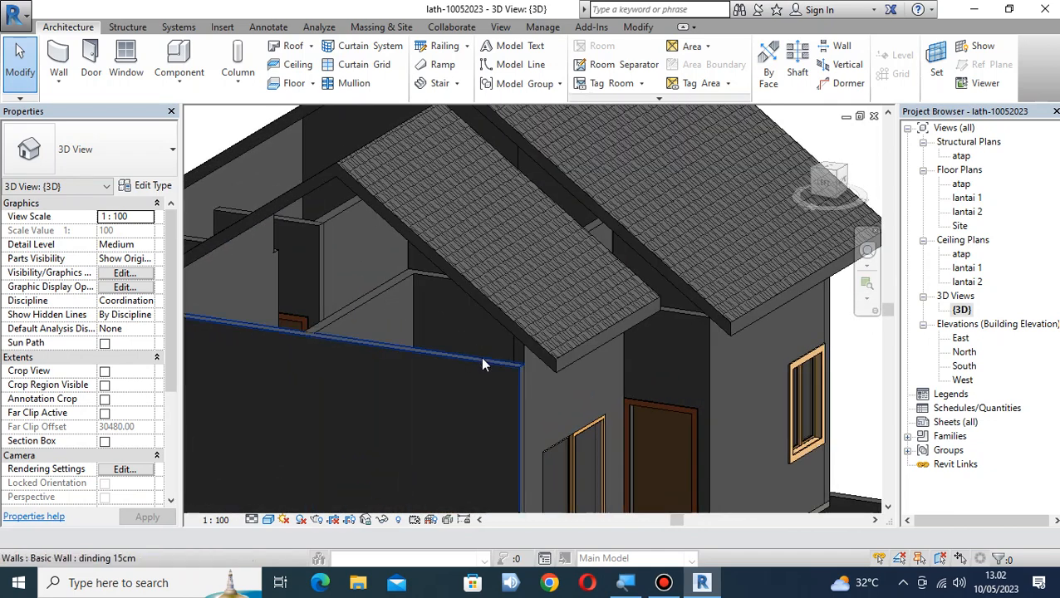
{"action": "scroll", "coordinate": [632, 358], "scroll_direction": "down", "scroll_amount": 4}
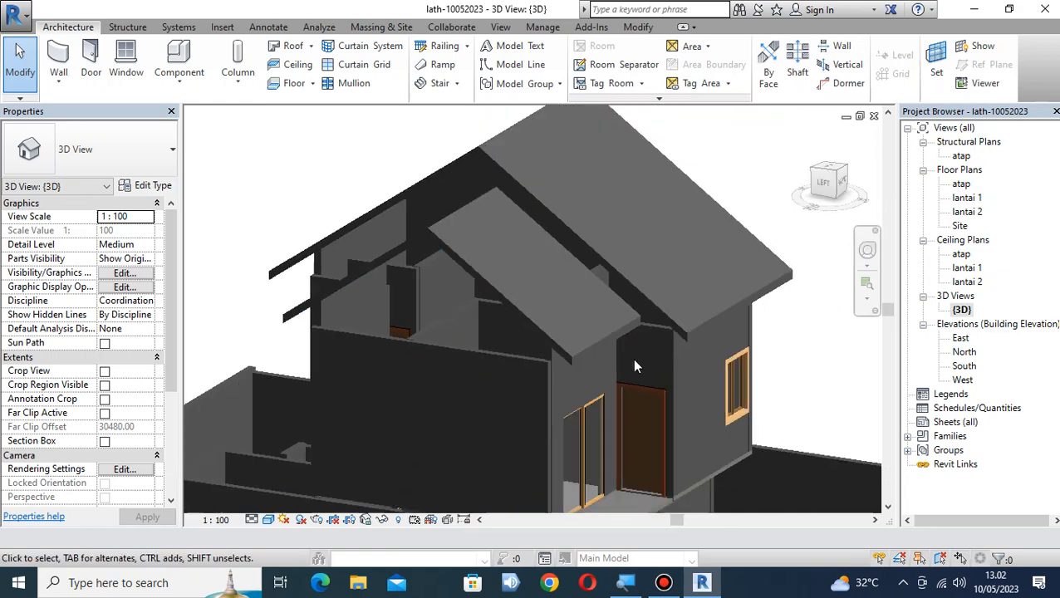
{"action": "middle_click_drag", "start_coordinate": [632, 358], "coordinate": [502, 316], "text": "shift"}
{"action": "scroll", "coordinate": [557, 368], "scroll_direction": "up", "scroll_amount": 3}
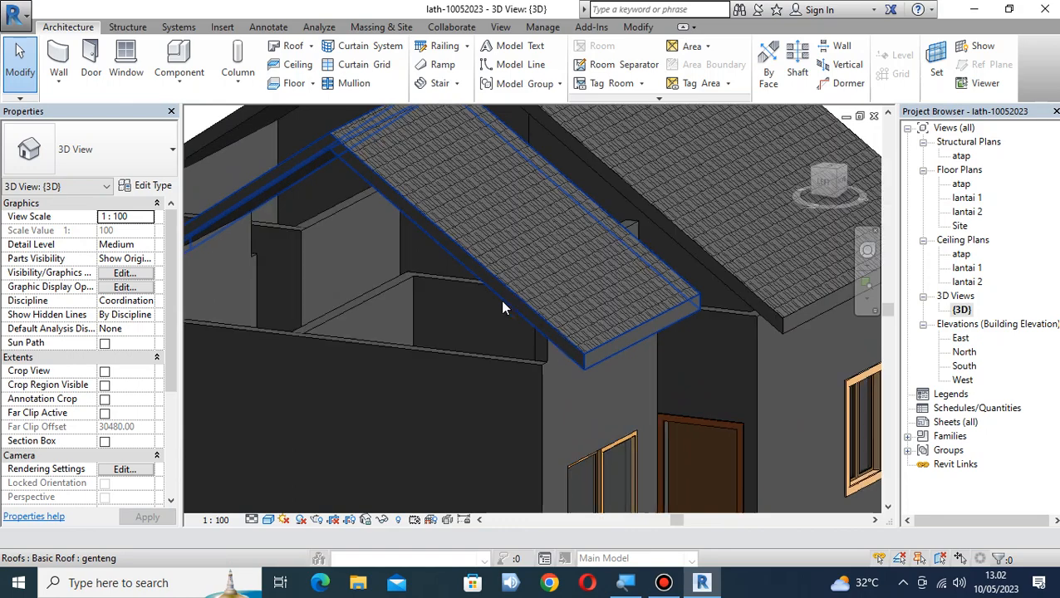
{"action": "scroll", "coordinate": [441, 265], "scroll_direction": "down", "scroll_amount": 4}
{"action": "middle_click_drag", "start_coordinate": [441, 265], "coordinate": [742, 290], "text": "shift"}
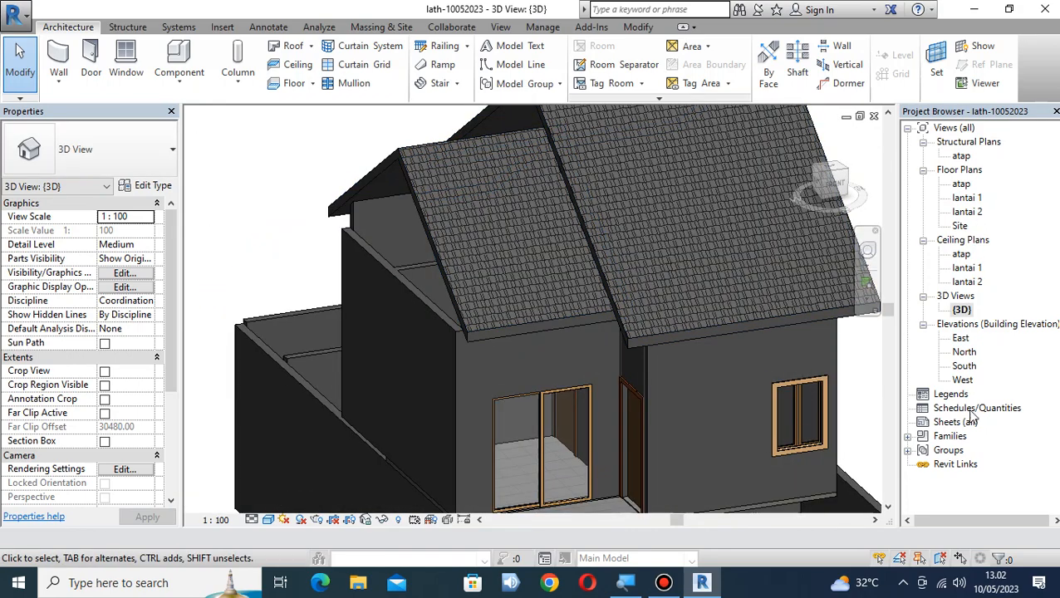
Check the smaller roof's extent against the walls in the South elevation and the atap floor plan
{"action": "double_click", "coordinate": [966, 367]}
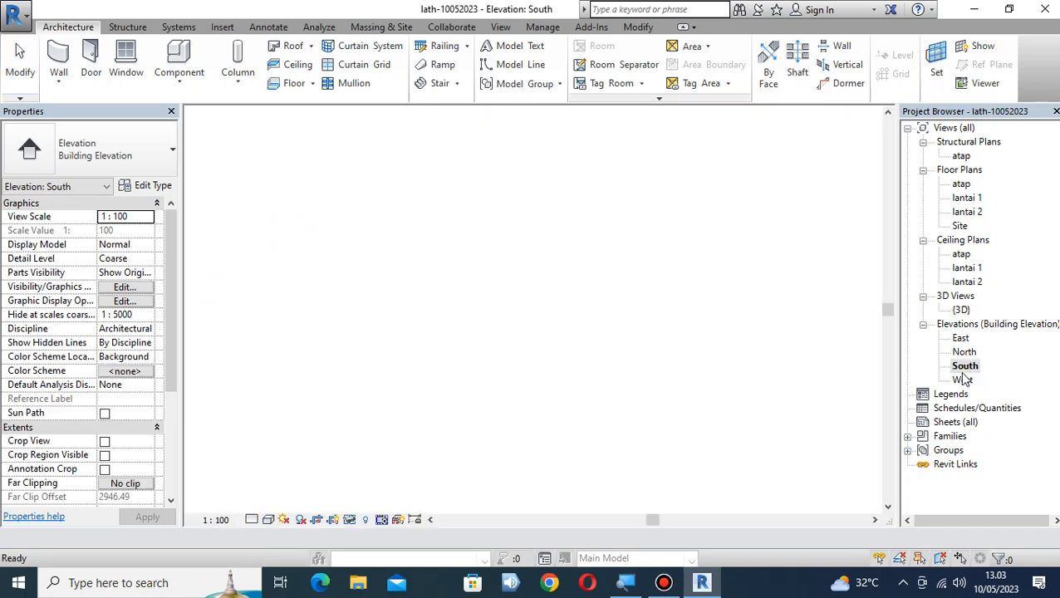
{"action": "scroll", "coordinate": [418, 240], "scroll_direction": "up", "scroll_amount": 5}
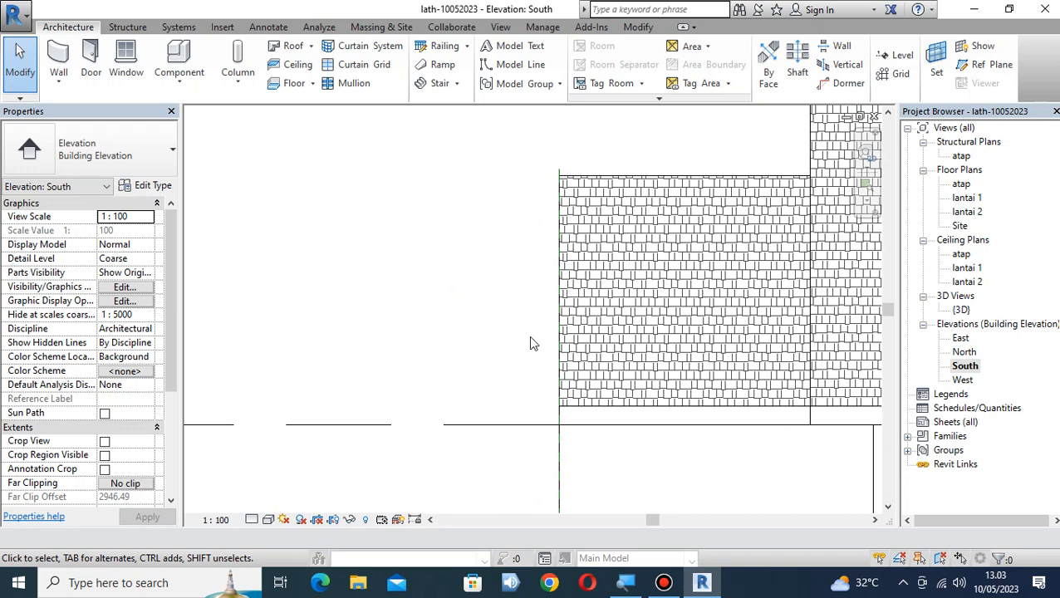
{"action": "scroll", "coordinate": [595, 298], "scroll_direction": "down", "scroll_amount": 2}
{"action": "middle_click_drag", "start_coordinate": [679, 335], "coordinate": [520, 325]}
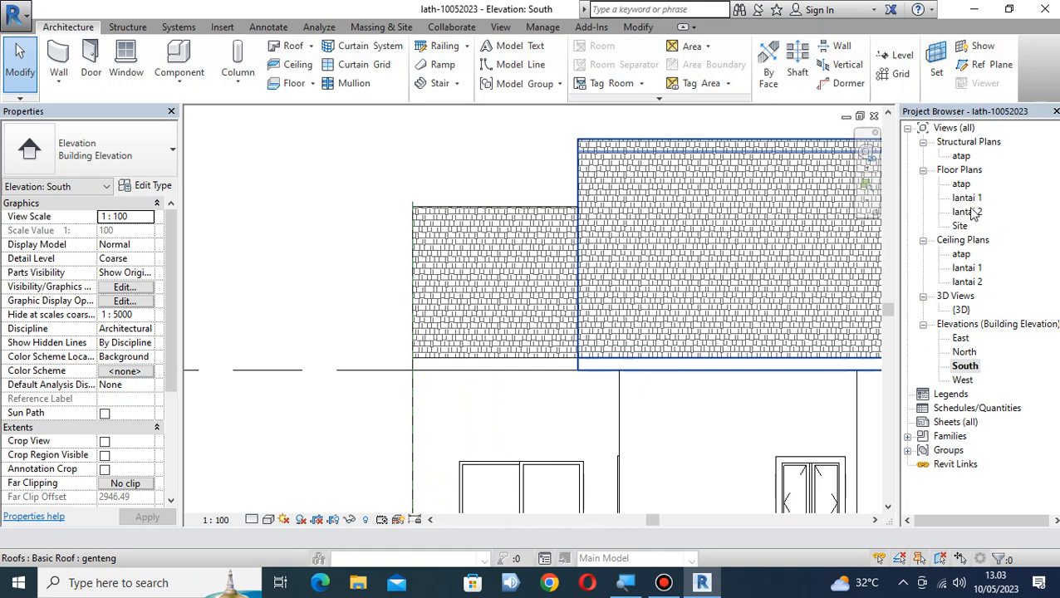
{"action": "double_click", "coordinate": [961, 184]}
{"action": "scroll", "coordinate": [478, 335], "scroll_direction": "up", "scroll_amount": 3}
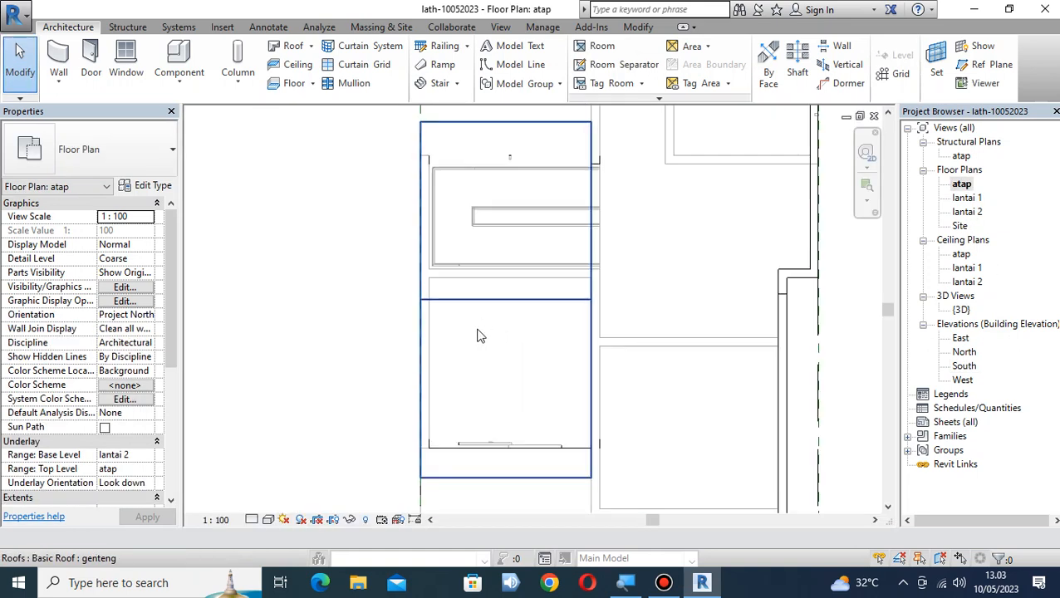
{"action": "middle_click_drag", "start_coordinate": [478, 335], "coordinate": [539, 334]}
Return to the 3D view and attach the top of the upper-floor west wall to the smaller genteng roof
{"action": "double_click", "coordinate": [961, 309]}
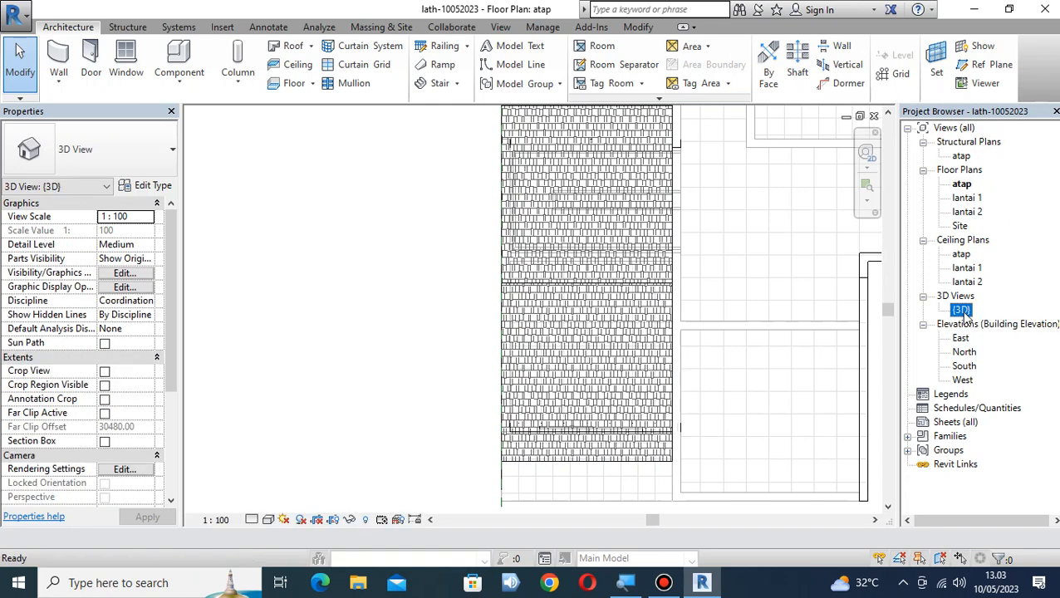
{"action": "scroll", "coordinate": [510, 344], "scroll_direction": "up", "scroll_amount": 2}
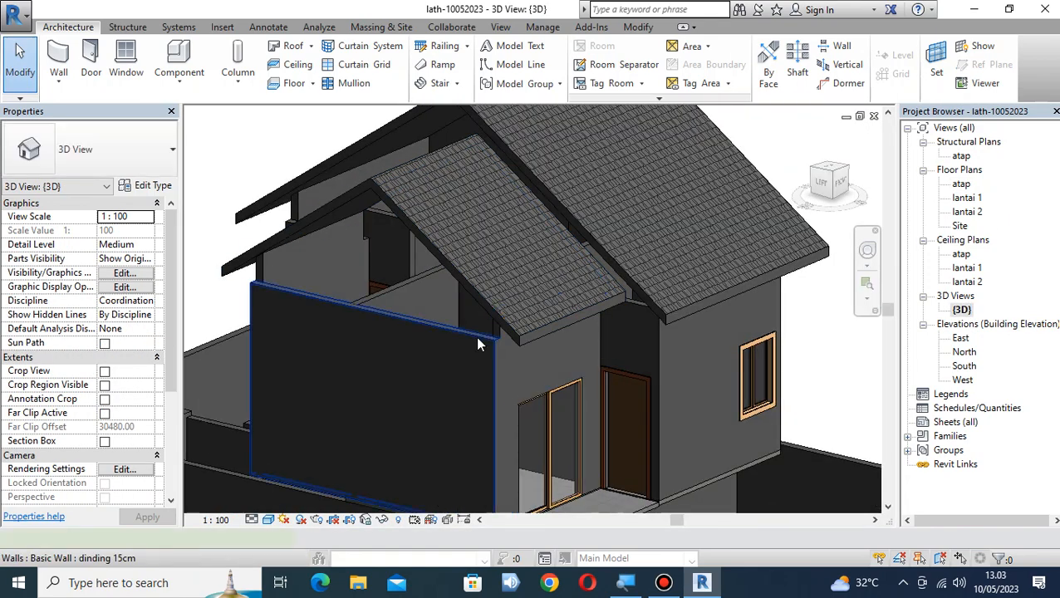
{"action": "left_click", "coordinate": [479, 344]}
{"action": "left_click", "coordinate": [722, 62]}
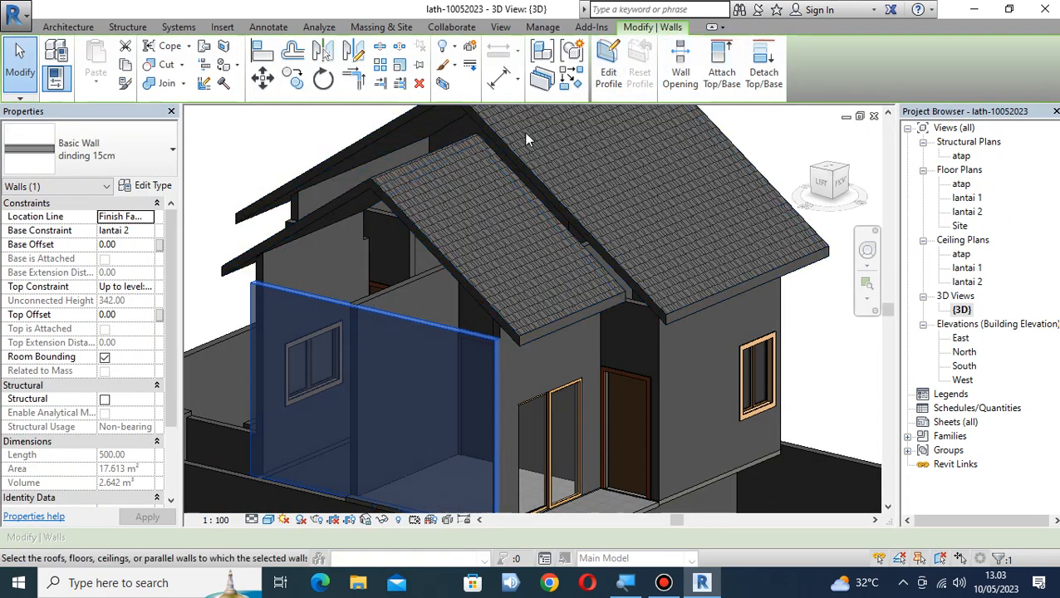
{"action": "left_click", "coordinate": [426, 241]}
{"action": "key", "text": "Escape"}
{"action": "key", "text": "Escape"}
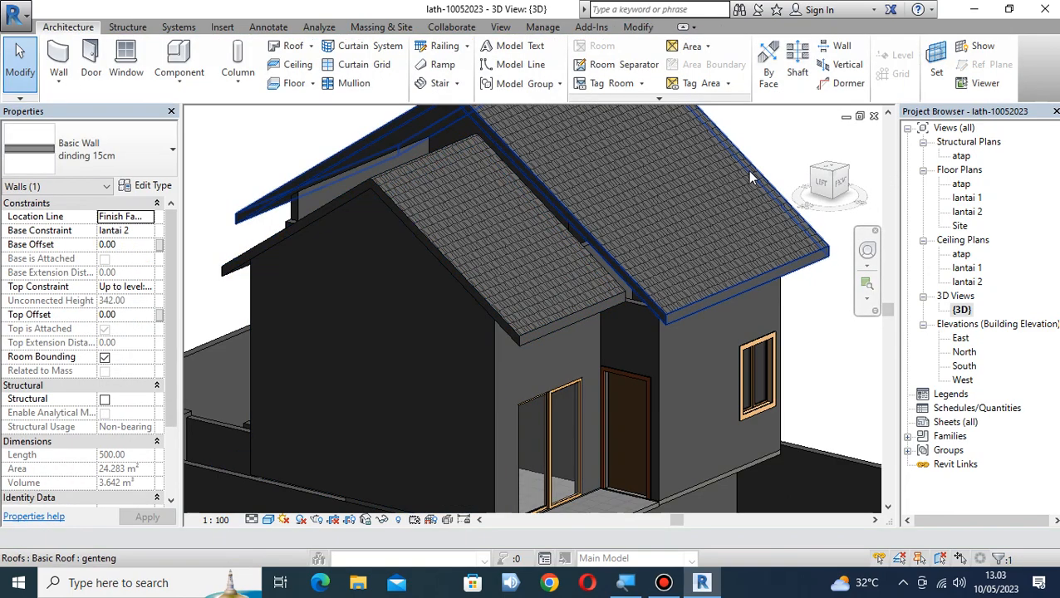
Attach the top of the upper-floor wall containing the balcony door to the larger genteng roof
{"action": "scroll", "coordinate": [750, 176], "scroll_direction": "down", "scroll_amount": 2}
{"action": "middle_click_drag", "start_coordinate": [804, 259], "coordinate": [831, 283], "text": "shift"}
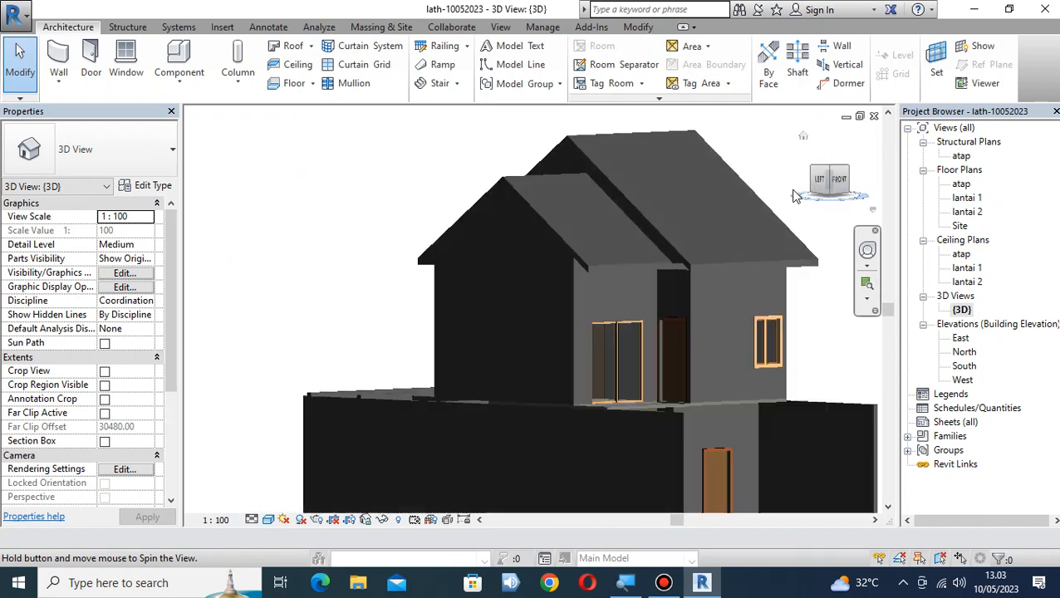
{"action": "scroll", "coordinate": [687, 280], "scroll_direction": "up", "scroll_amount": 4}
{"action": "middle_click_drag", "start_coordinate": [687, 280], "coordinate": [676, 374]}
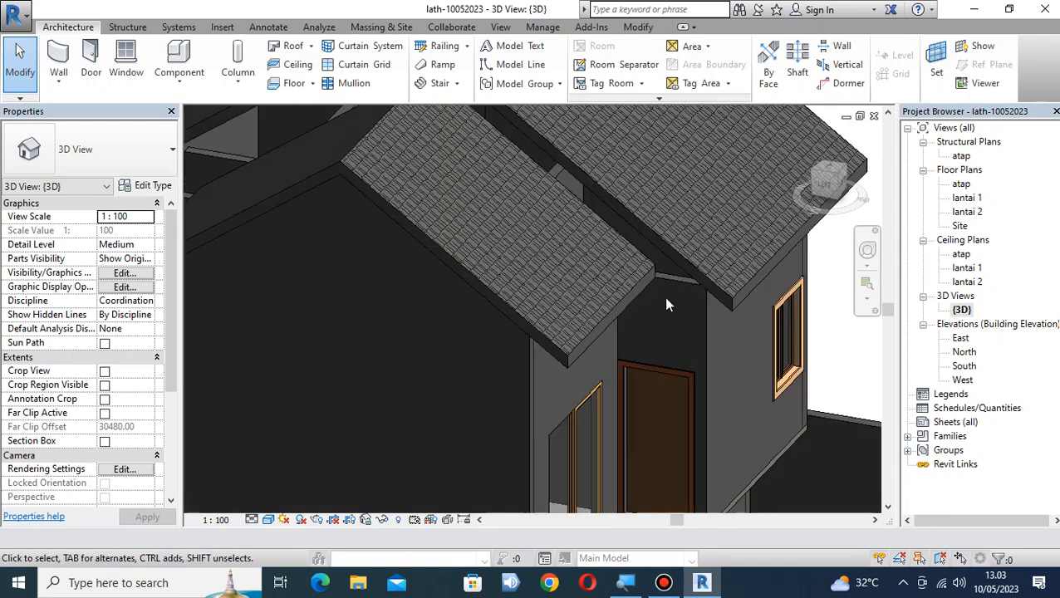
{"action": "left_click", "coordinate": [679, 281]}
{"action": "left_click", "coordinate": [720, 70]}
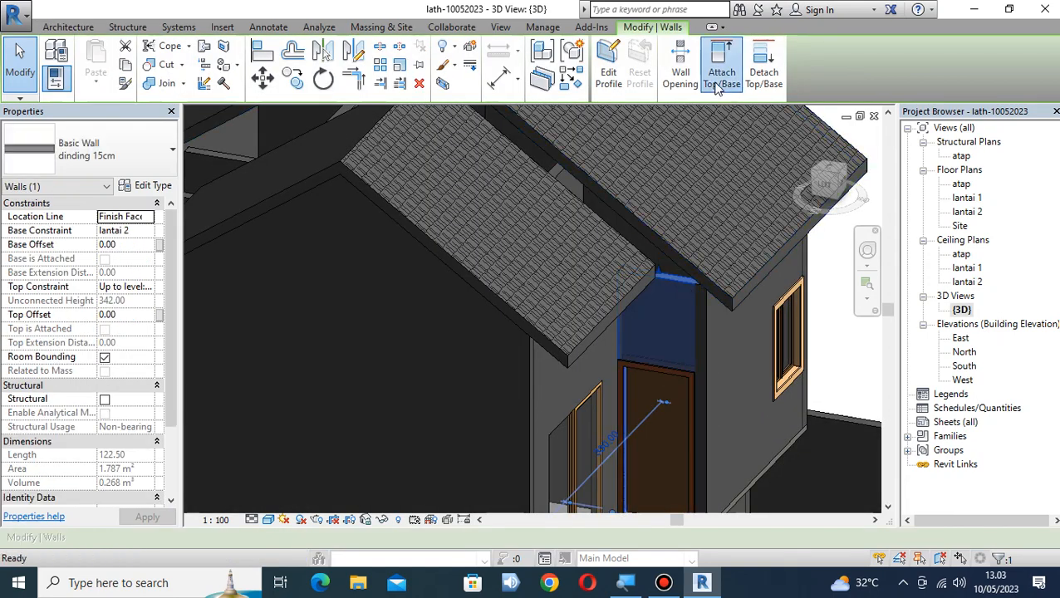
{"action": "left_click", "coordinate": [640, 221]}
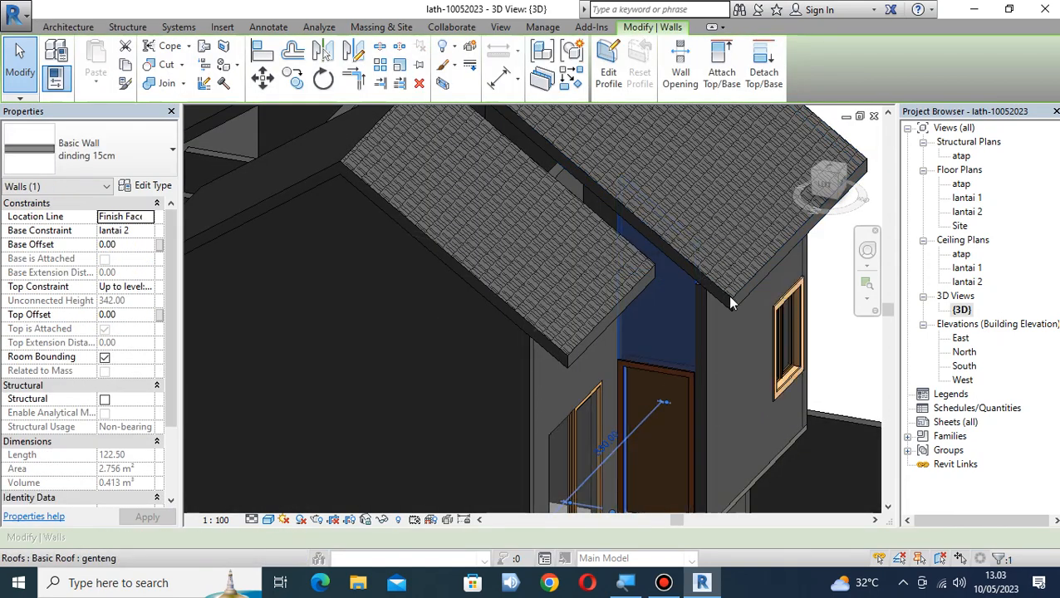
{"action": "middle_click_drag", "start_coordinate": [642, 220], "coordinate": [760, 235], "text": "shift"}
{"action": "left_click", "coordinate": [739, 250]}
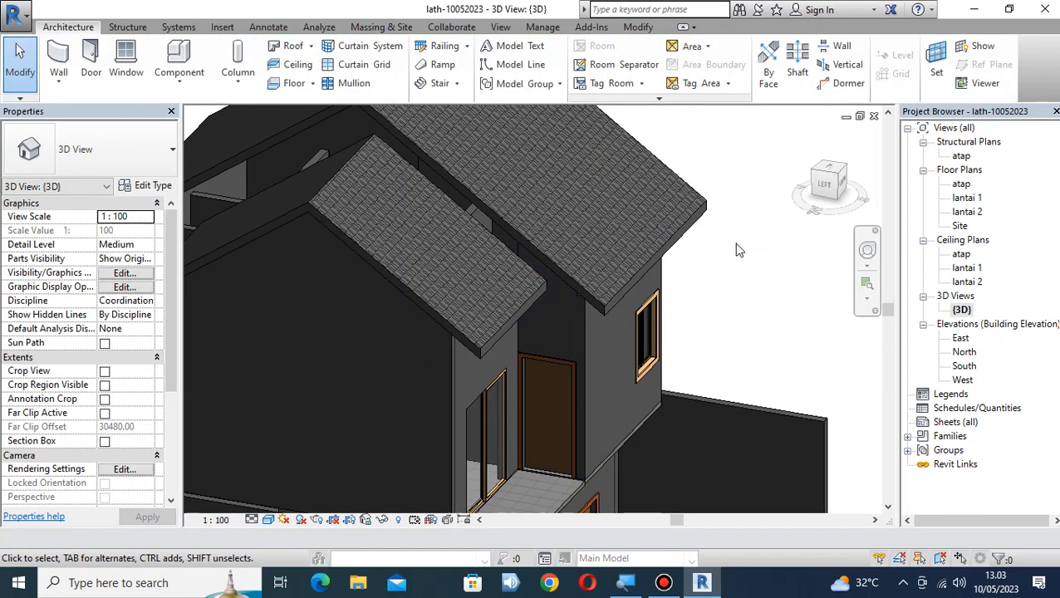
Examine the finished roofs, the attached upper-floor walls and the open rear ground-floor rooms from all sides in 3D
{"action": "middle_click_drag", "start_coordinate": [455, 195], "coordinate": [625, 231]}
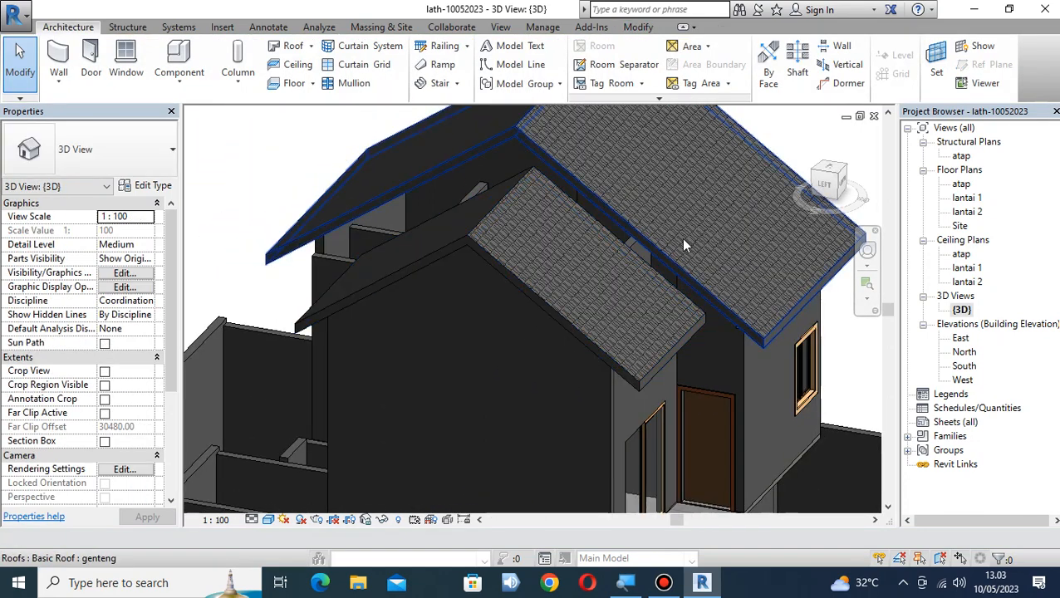
{"action": "middle_click_drag", "start_coordinate": [453, 226], "coordinate": [312, 217], "text": "shift"}
{"action": "scroll", "coordinate": [520, 239], "scroll_direction": "down", "scroll_amount": 2}
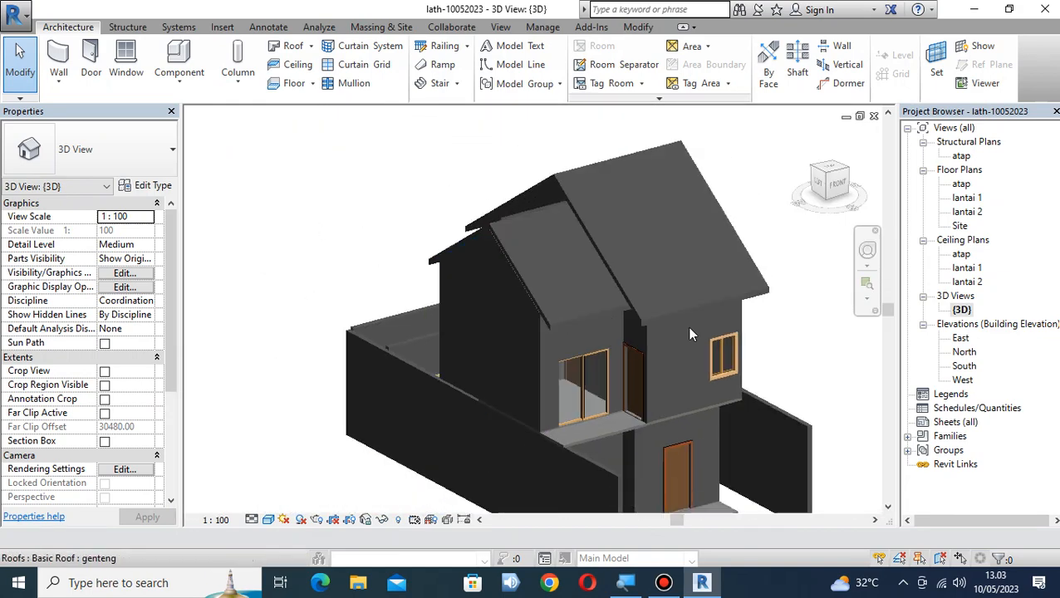
{"action": "middle_click_drag", "start_coordinate": [739, 327], "coordinate": [490, 328], "text": "shift"}
{"action": "middle_click_drag", "start_coordinate": [808, 422], "coordinate": [535, 393]}
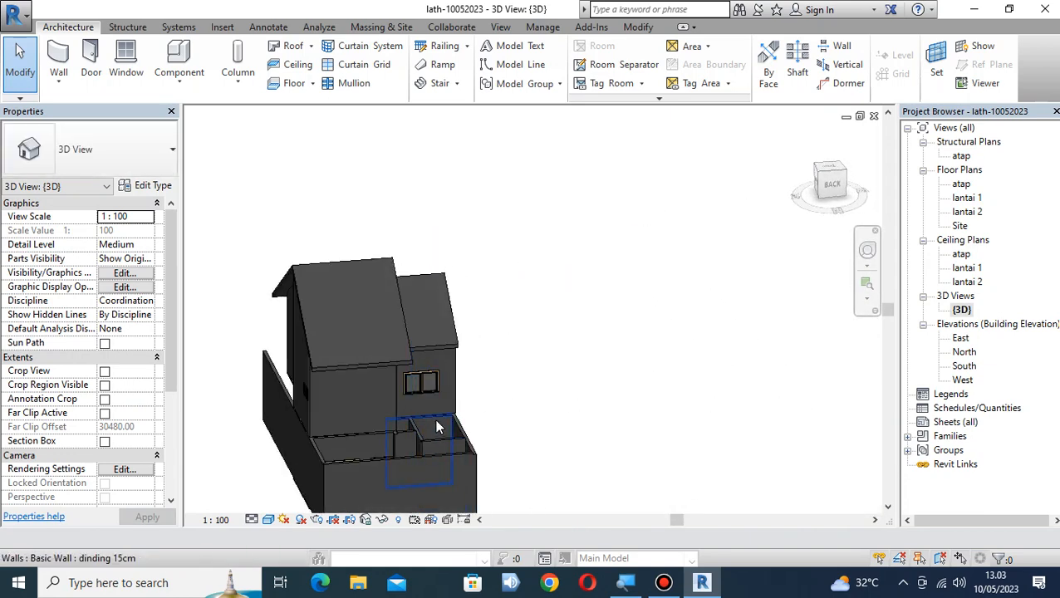
{"action": "middle_click_drag", "start_coordinate": [519, 435], "coordinate": [398, 429], "text": "shift"}
{"action": "scroll", "coordinate": [311, 402], "scroll_direction": "up", "scroll_amount": 4}
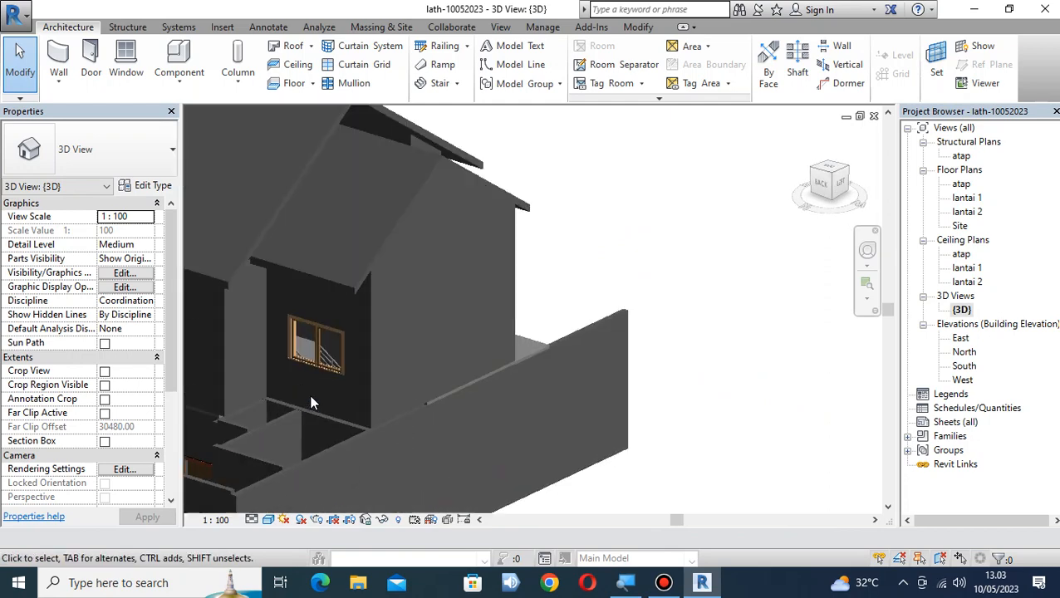
{"action": "scroll", "coordinate": [314, 403], "scroll_direction": "up", "scroll_amount": 3}
{"action": "middle_click_drag", "start_coordinate": [530, 417], "coordinate": [509, 515], "text": "shift"}
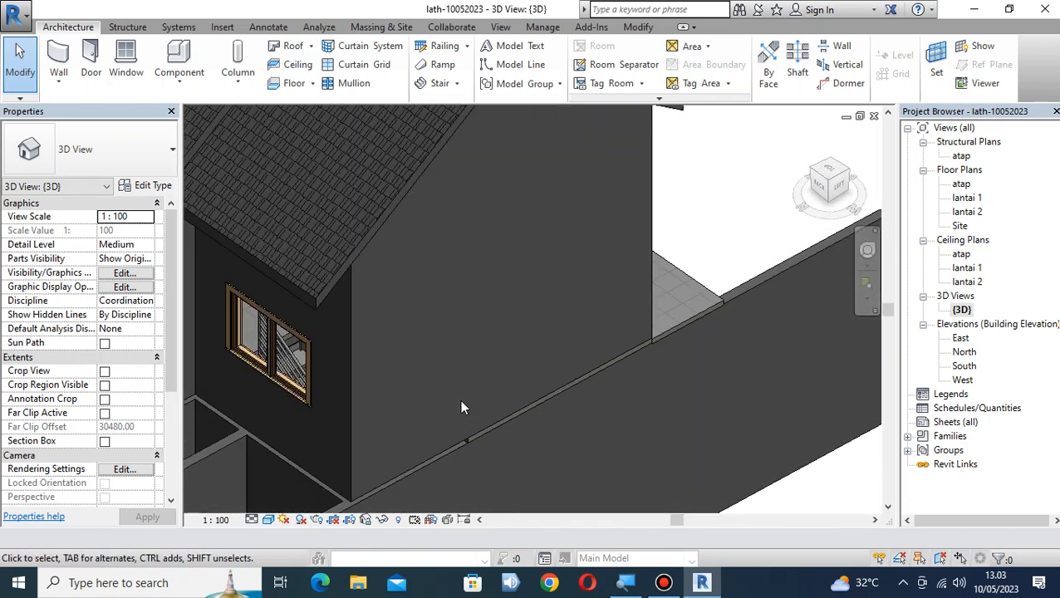
{"action": "middle_click_drag", "start_coordinate": [464, 403], "coordinate": [742, 210]}
{"action": "scroll", "coordinate": [548, 257], "scroll_direction": "down", "scroll_amount": 1}
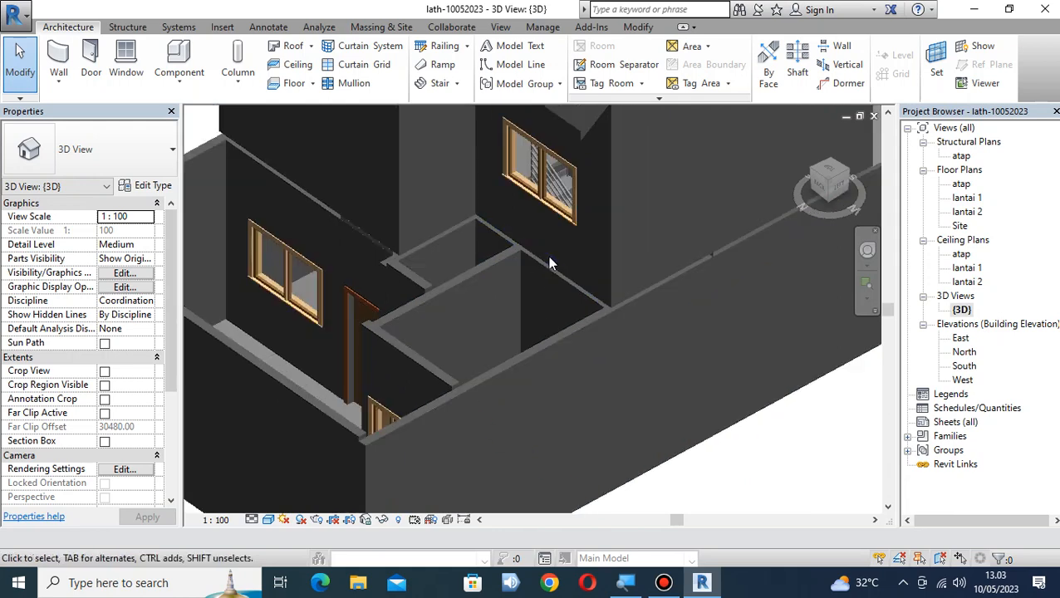
{"action": "scroll", "coordinate": [547, 262], "scroll_direction": "down", "scroll_amount": 2}
{"action": "middle_click_drag", "start_coordinate": [704, 256], "coordinate": [647, 366]}
{"action": "scroll", "coordinate": [664, 273], "scroll_direction": "down", "scroll_amount": 2}
{"action": "middle_click_drag", "start_coordinate": [766, 343], "coordinate": [719, 326], "text": "shift"}
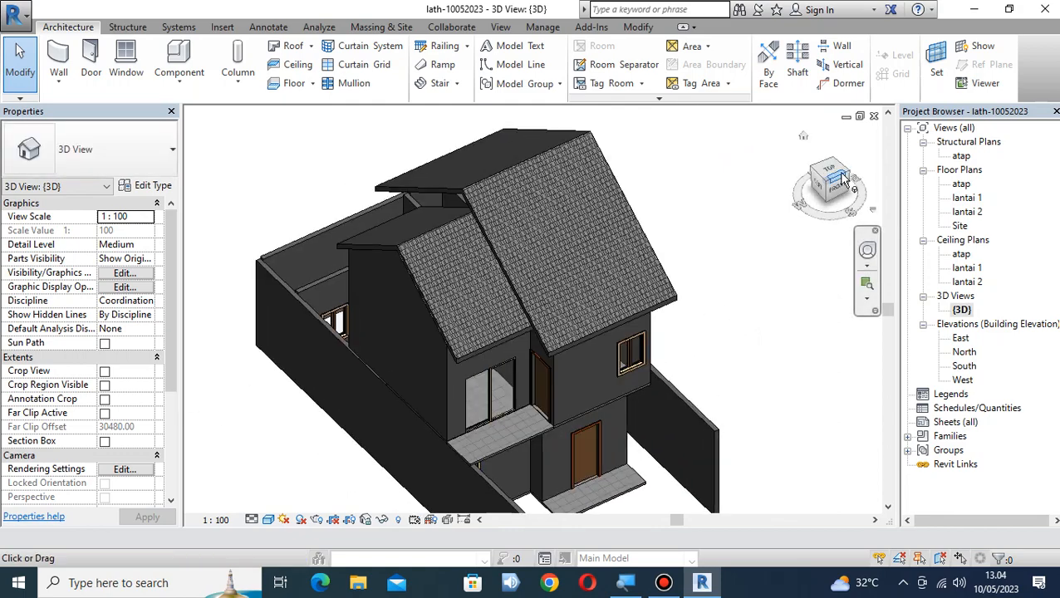